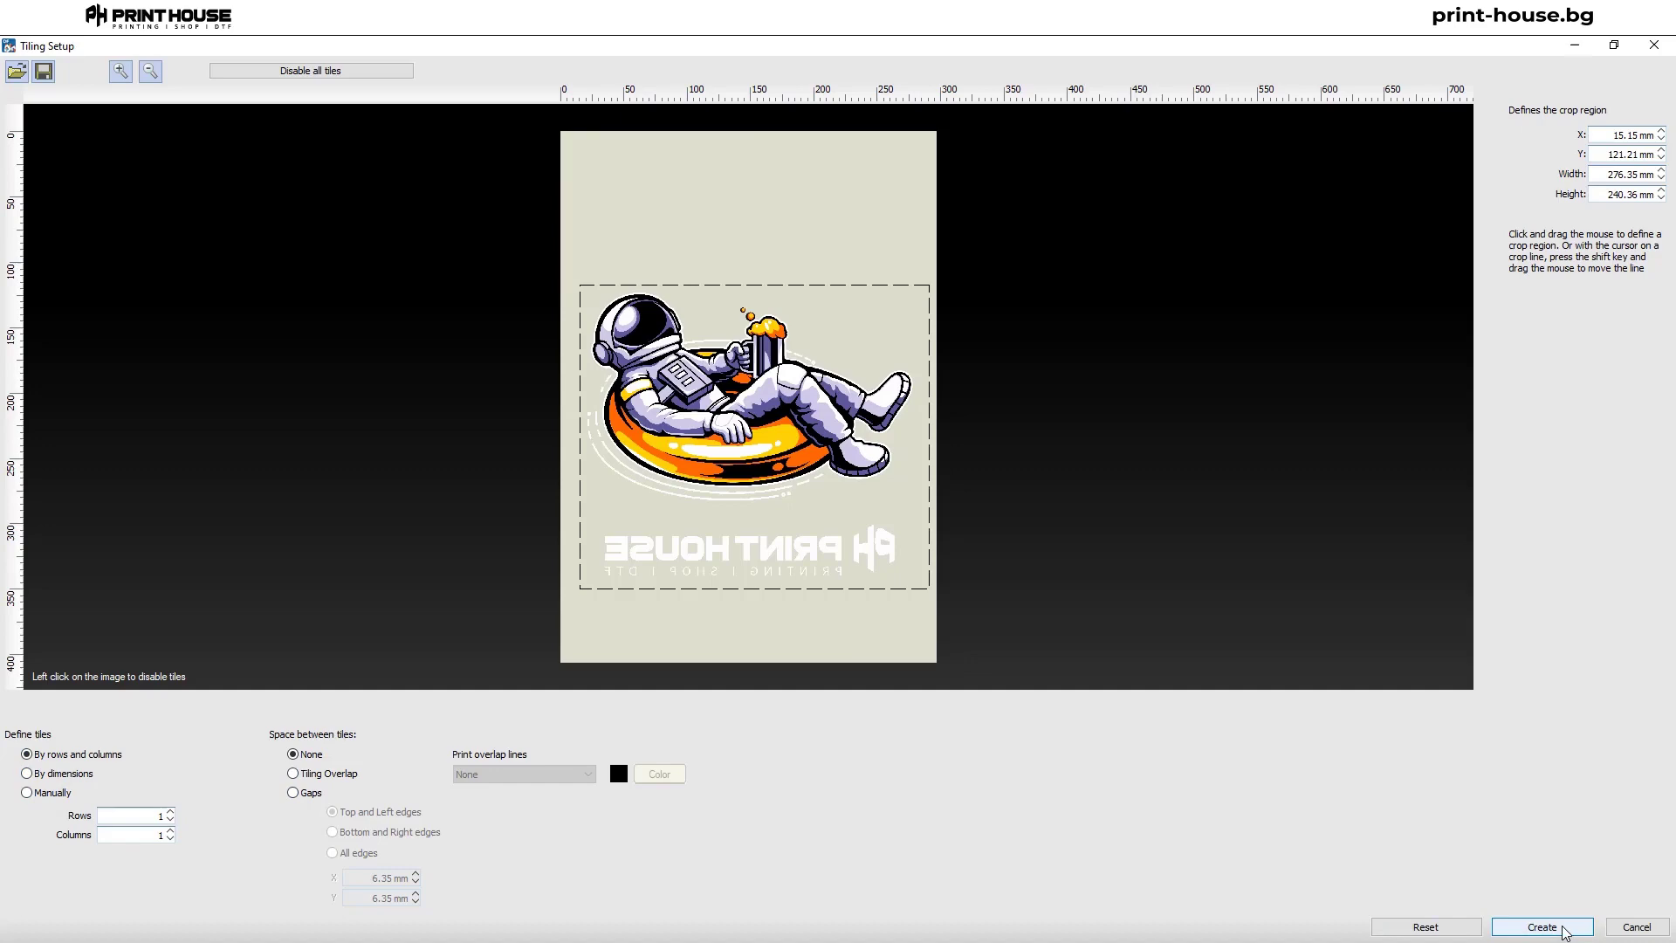
# Crop test3.png to the defined 276.35 × 240.36 mm region as a single tile.
pyautogui.click(1541, 927)
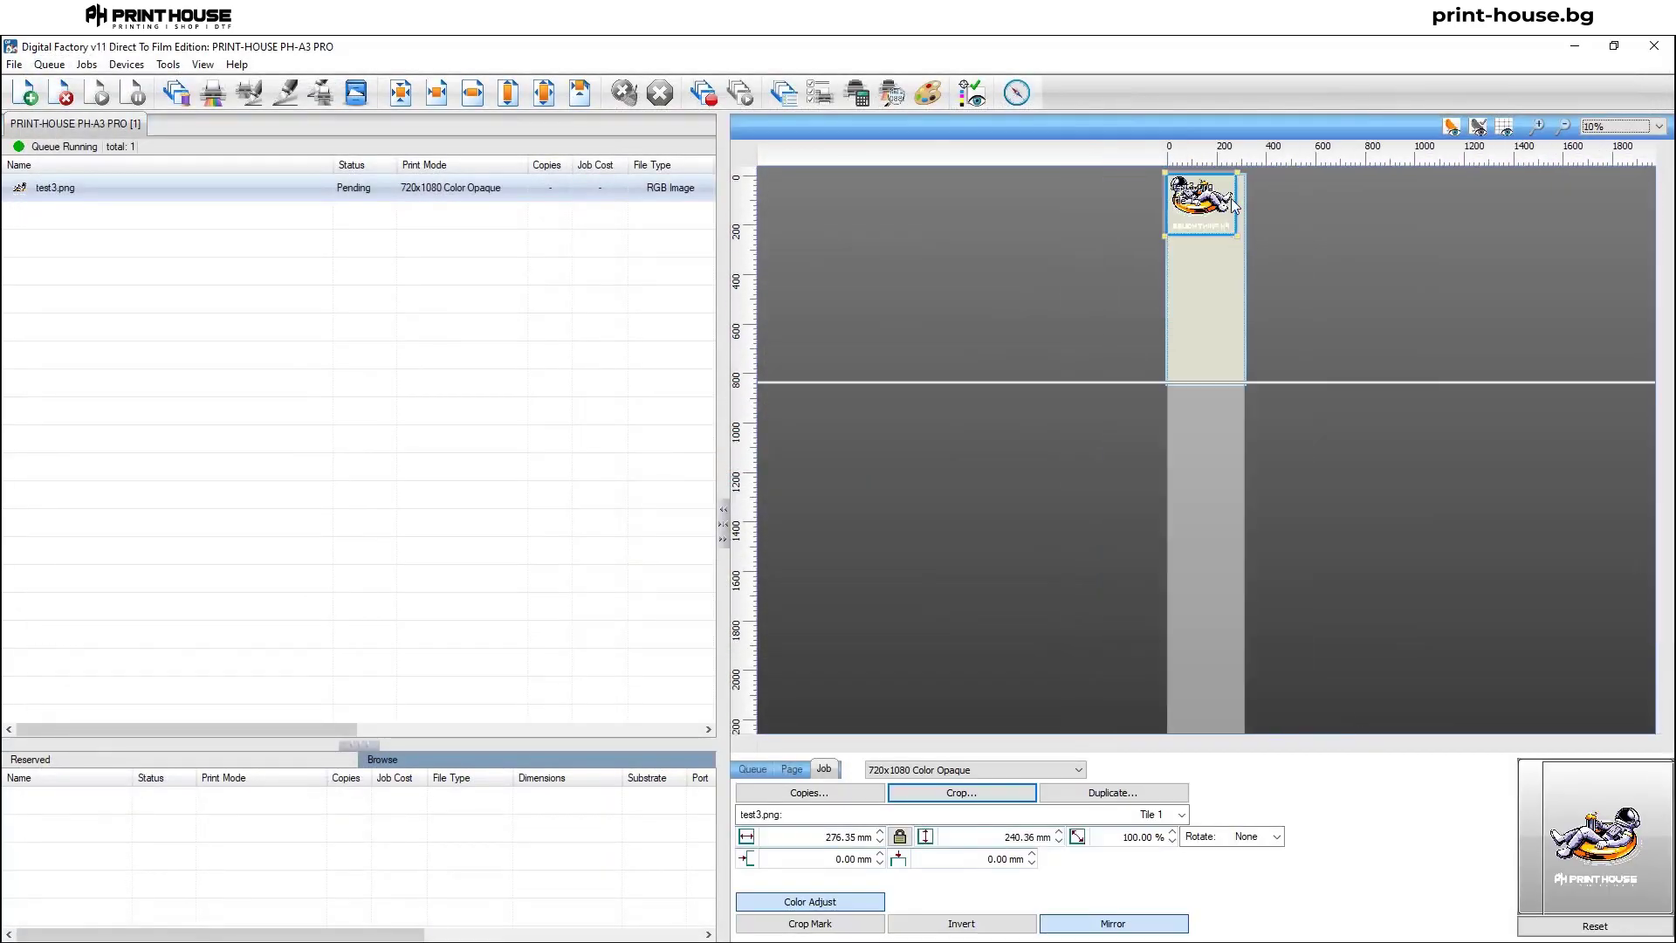
pyautogui.scroll(3, 1232, 202)
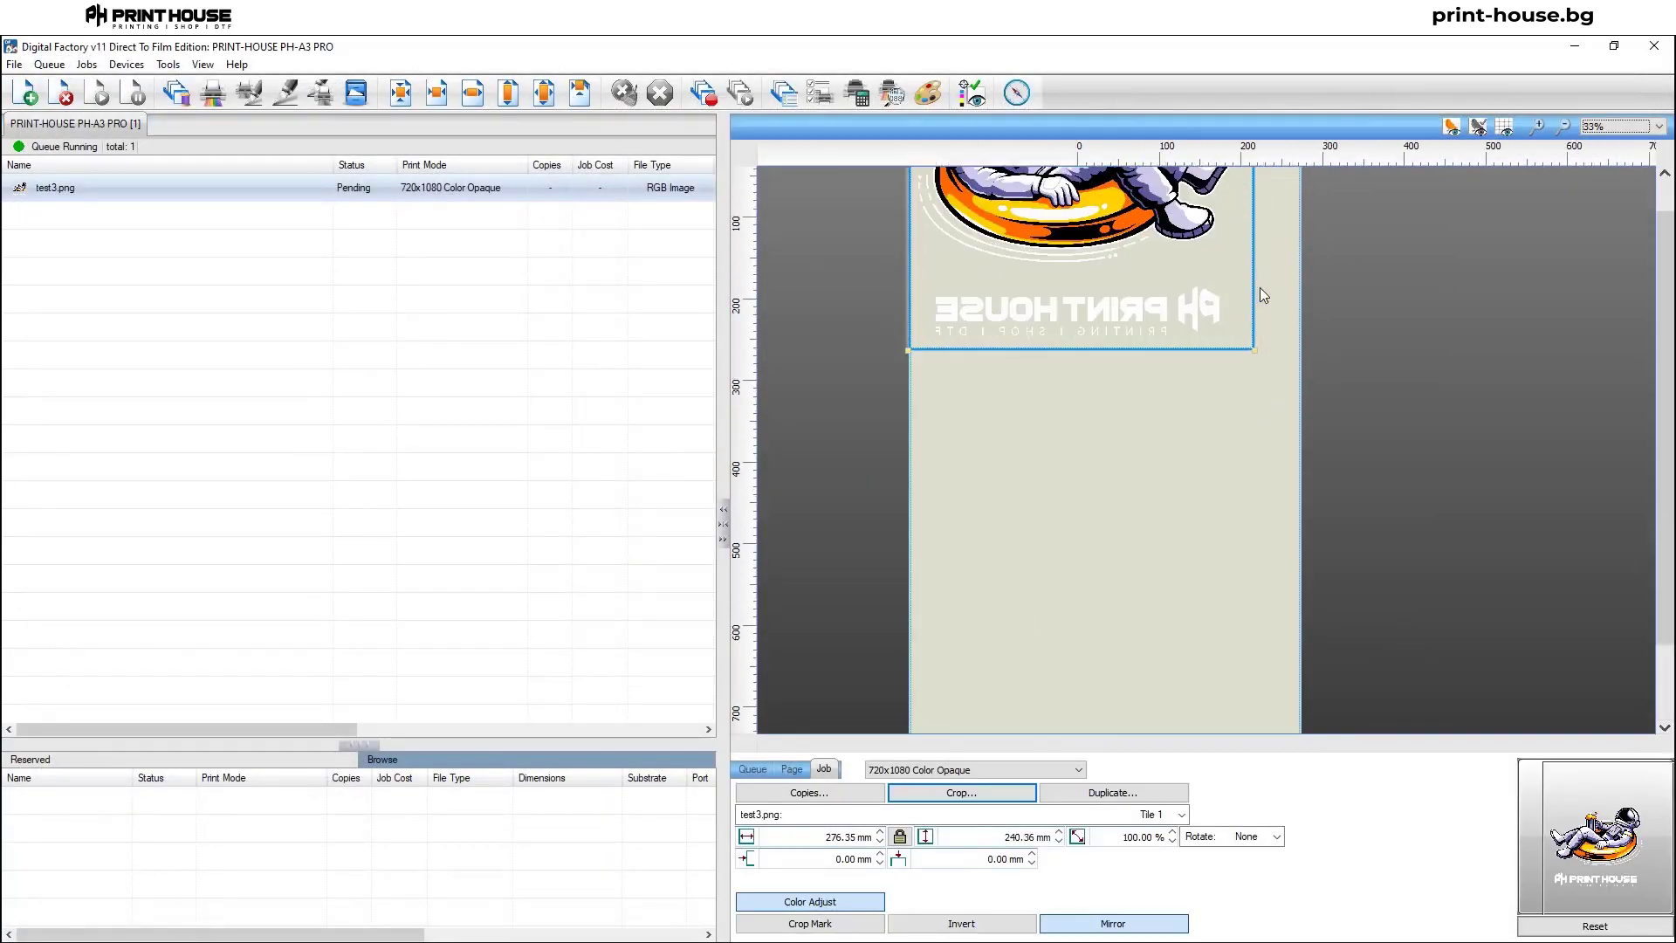
pyautogui.scroll(-1, 1259, 287)
pyautogui.scroll(2, 1228, 171)
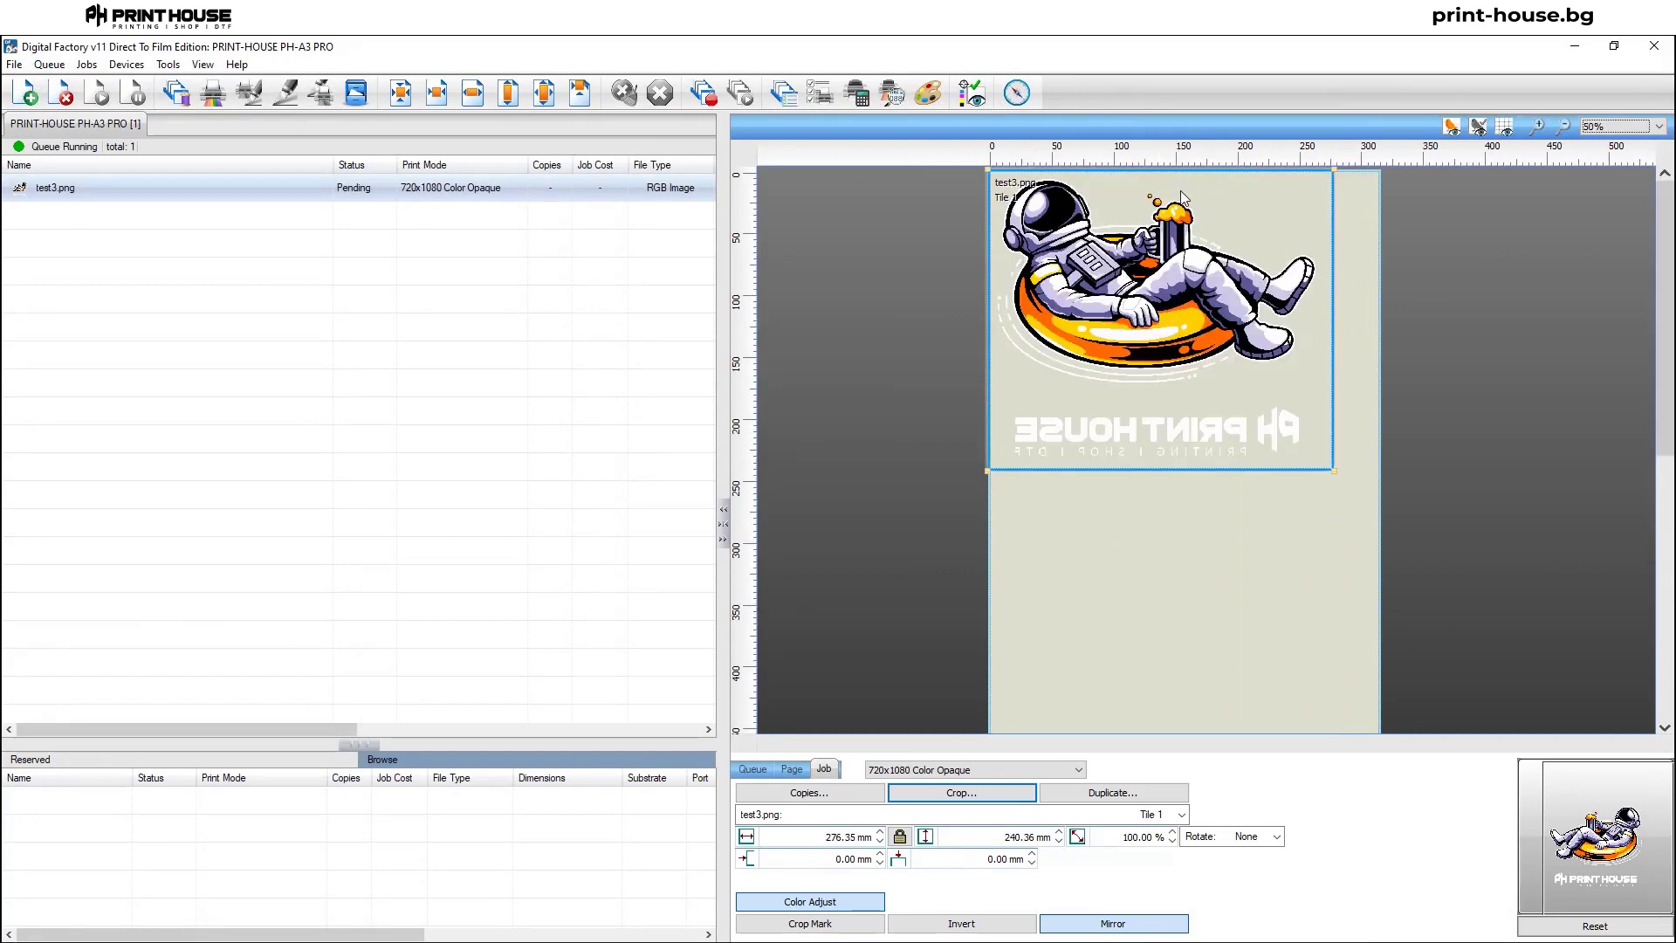
# Move the cropped test3.png tile to a 13.41 mm horizontal offset and turn off its mirroring.
pyautogui.moveTo(1185, 208); pyautogui.dragTo(1214, 207)
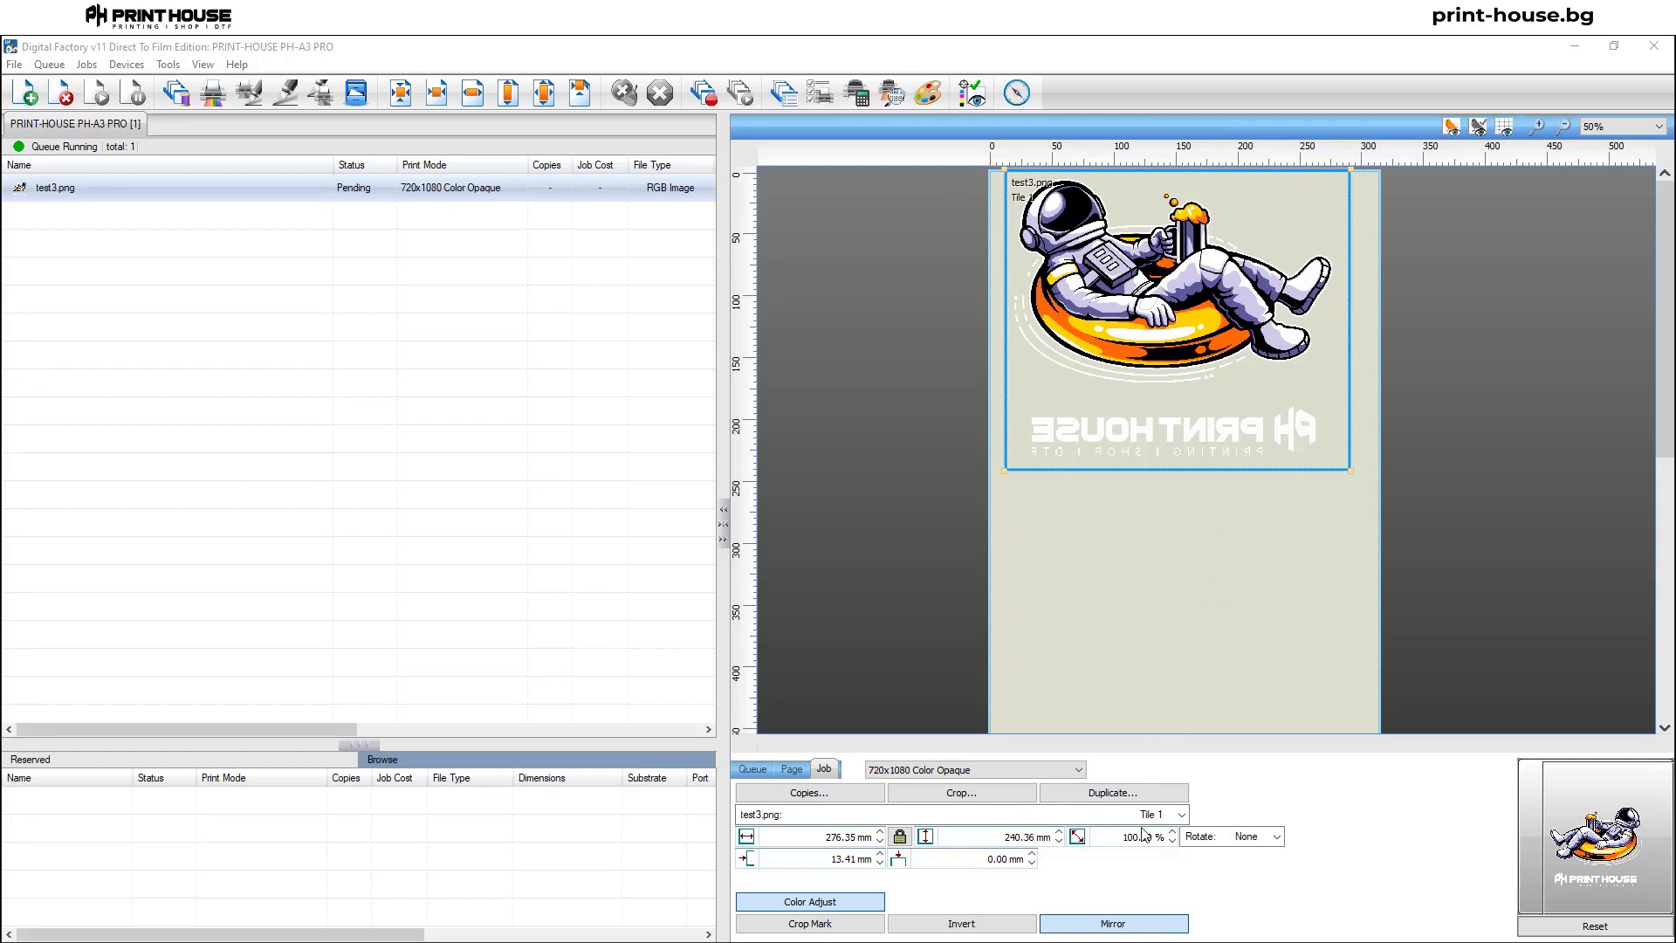
pyautogui.click(1125, 923)
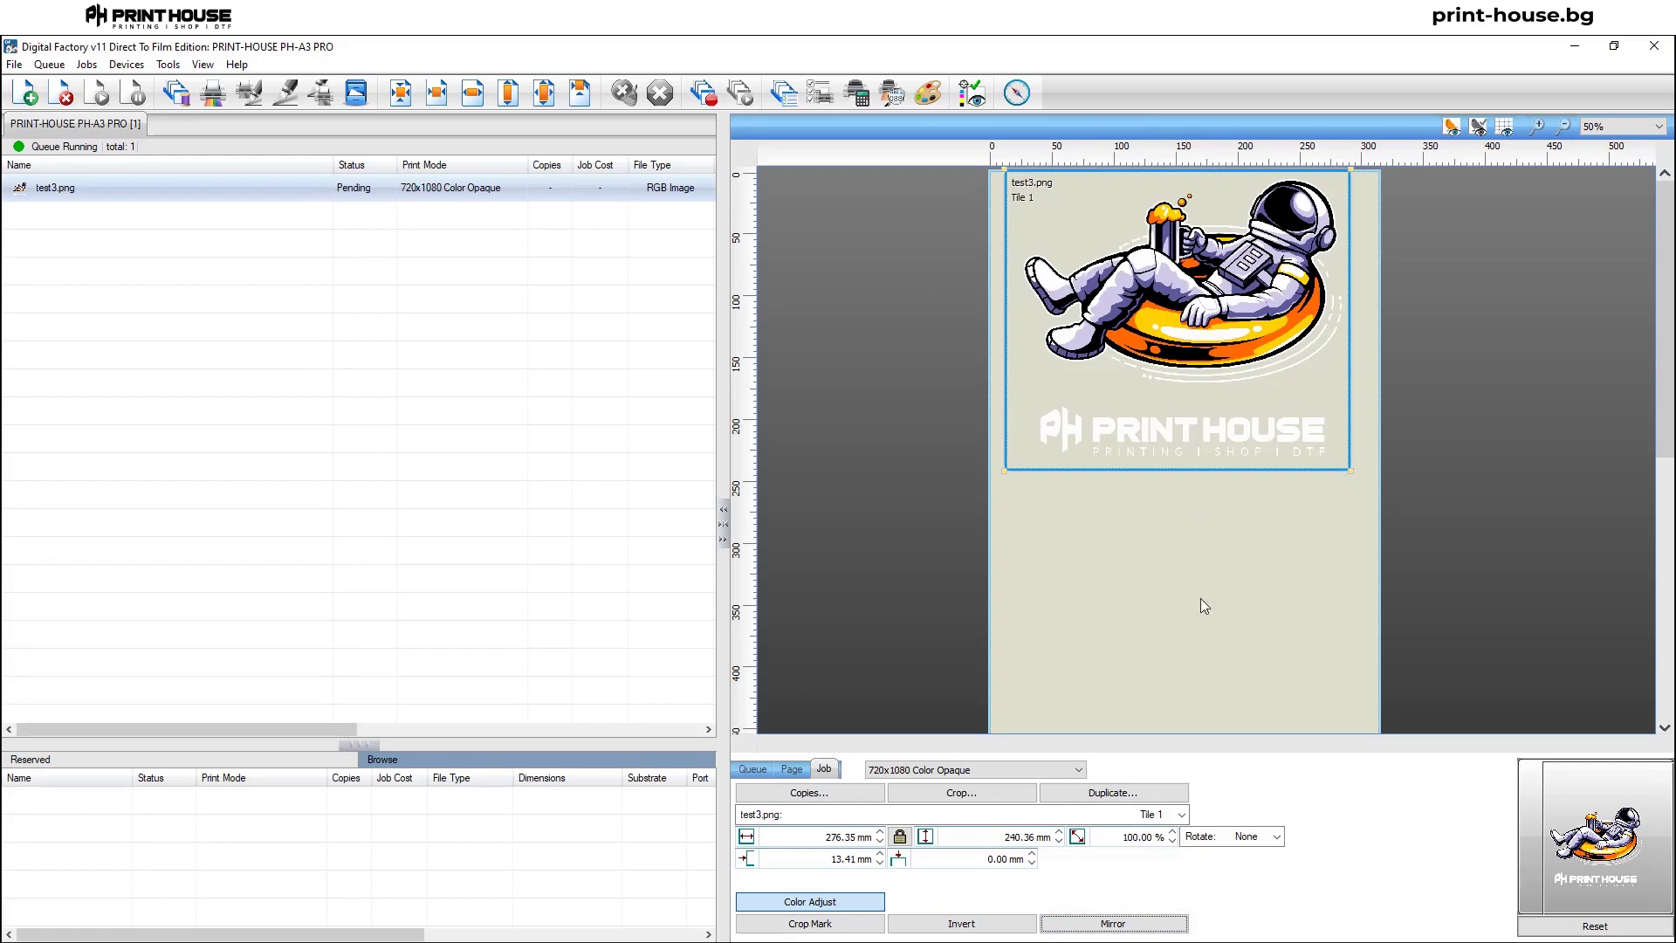
# Set the empty queue's print mode to 720x1080 Color Opaque and import test2.png from the Test folder.
pyautogui.click(1078, 769)
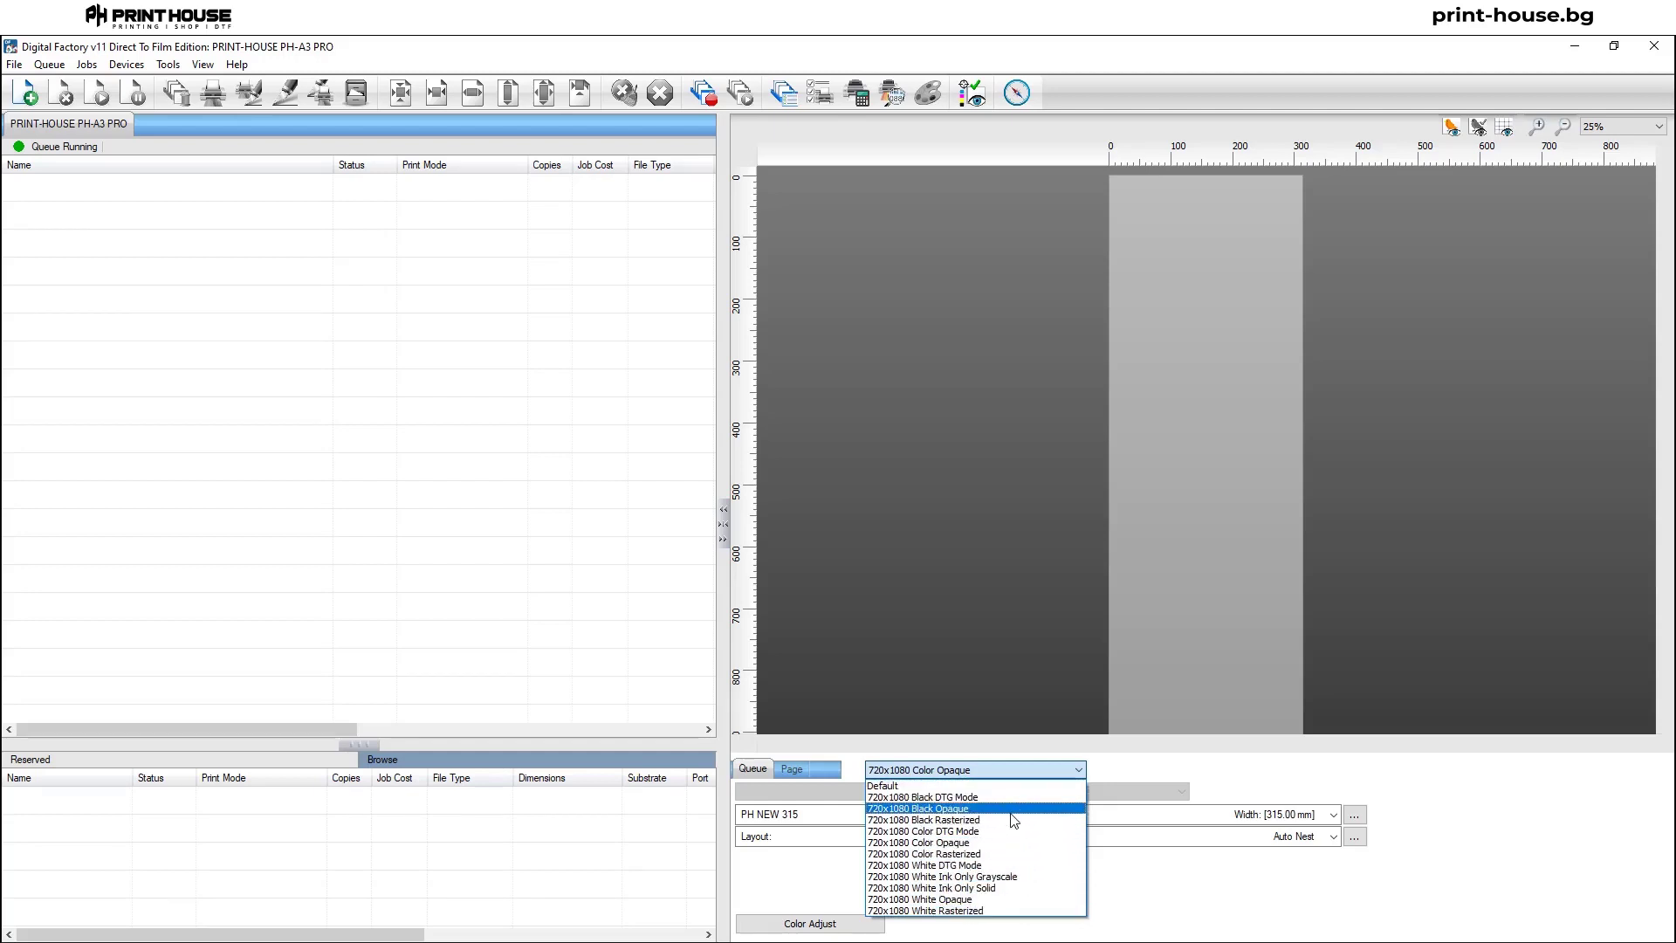
pyautogui.click(959, 843)
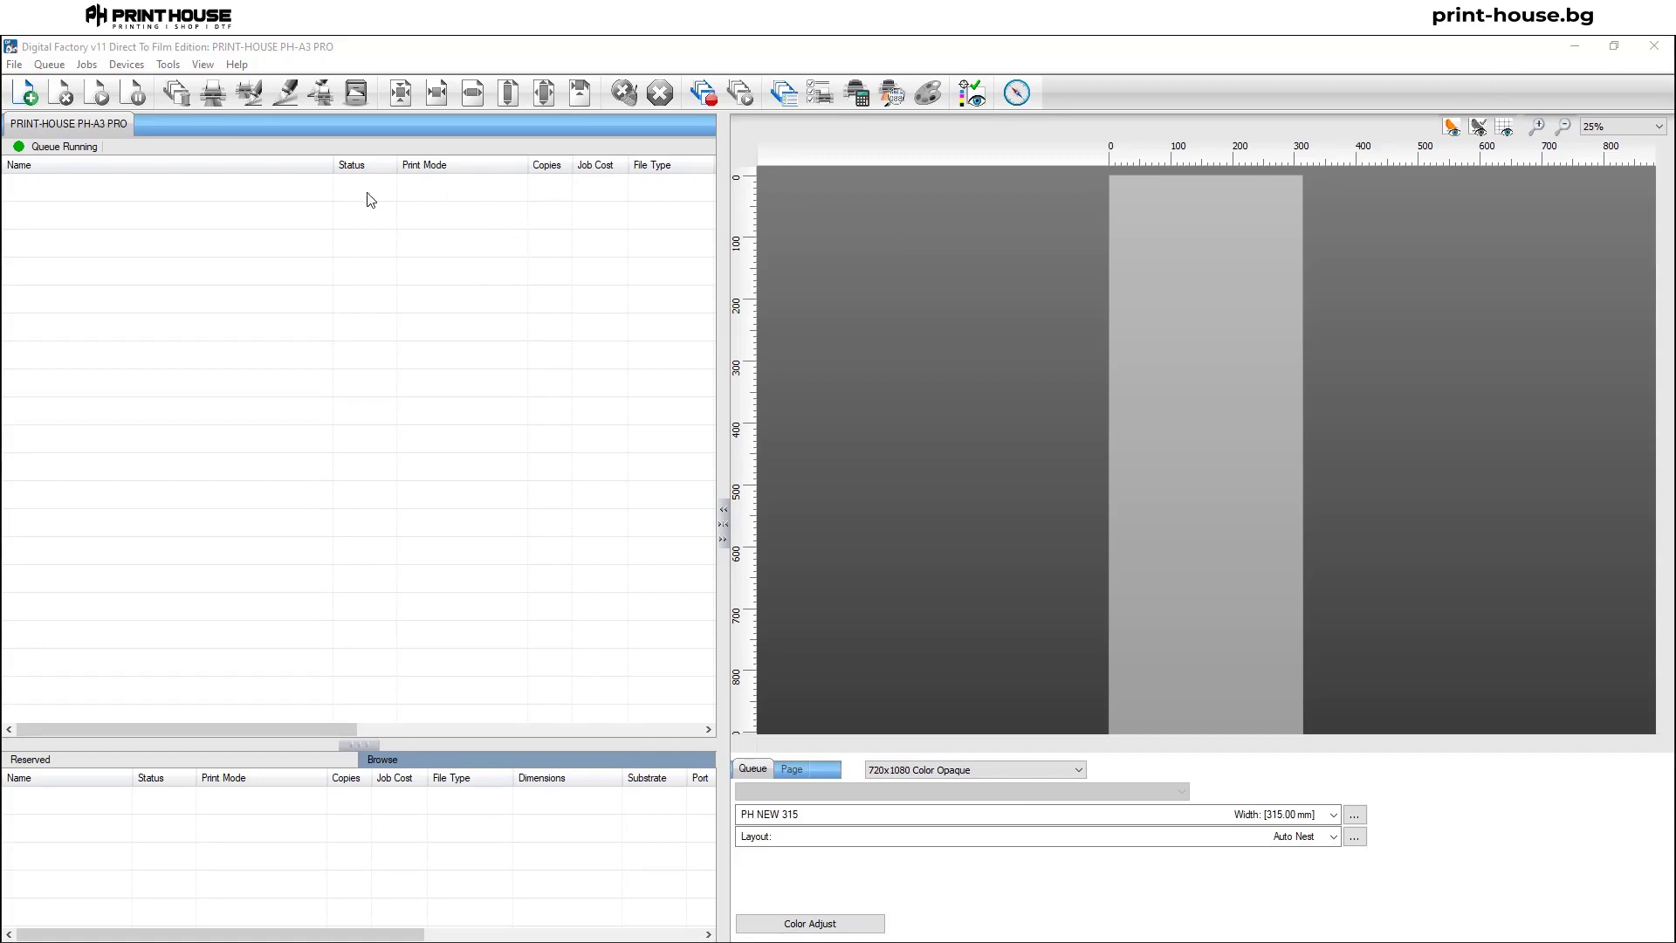
pyautogui.click(25, 92)
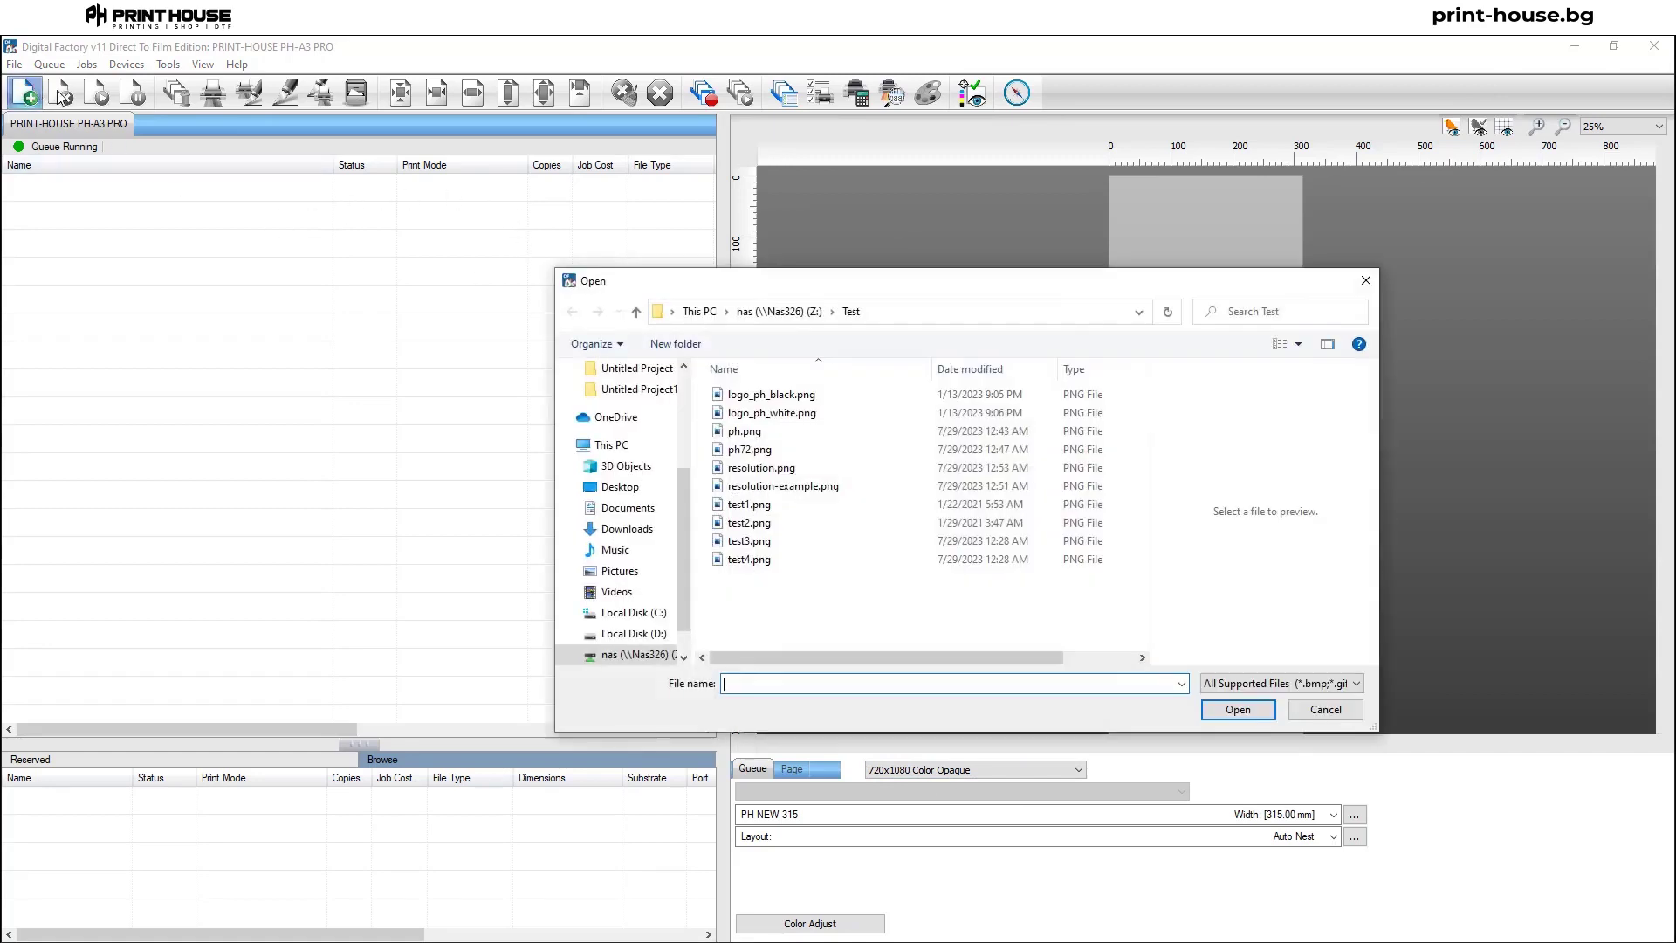
pyautogui.click(766, 527)
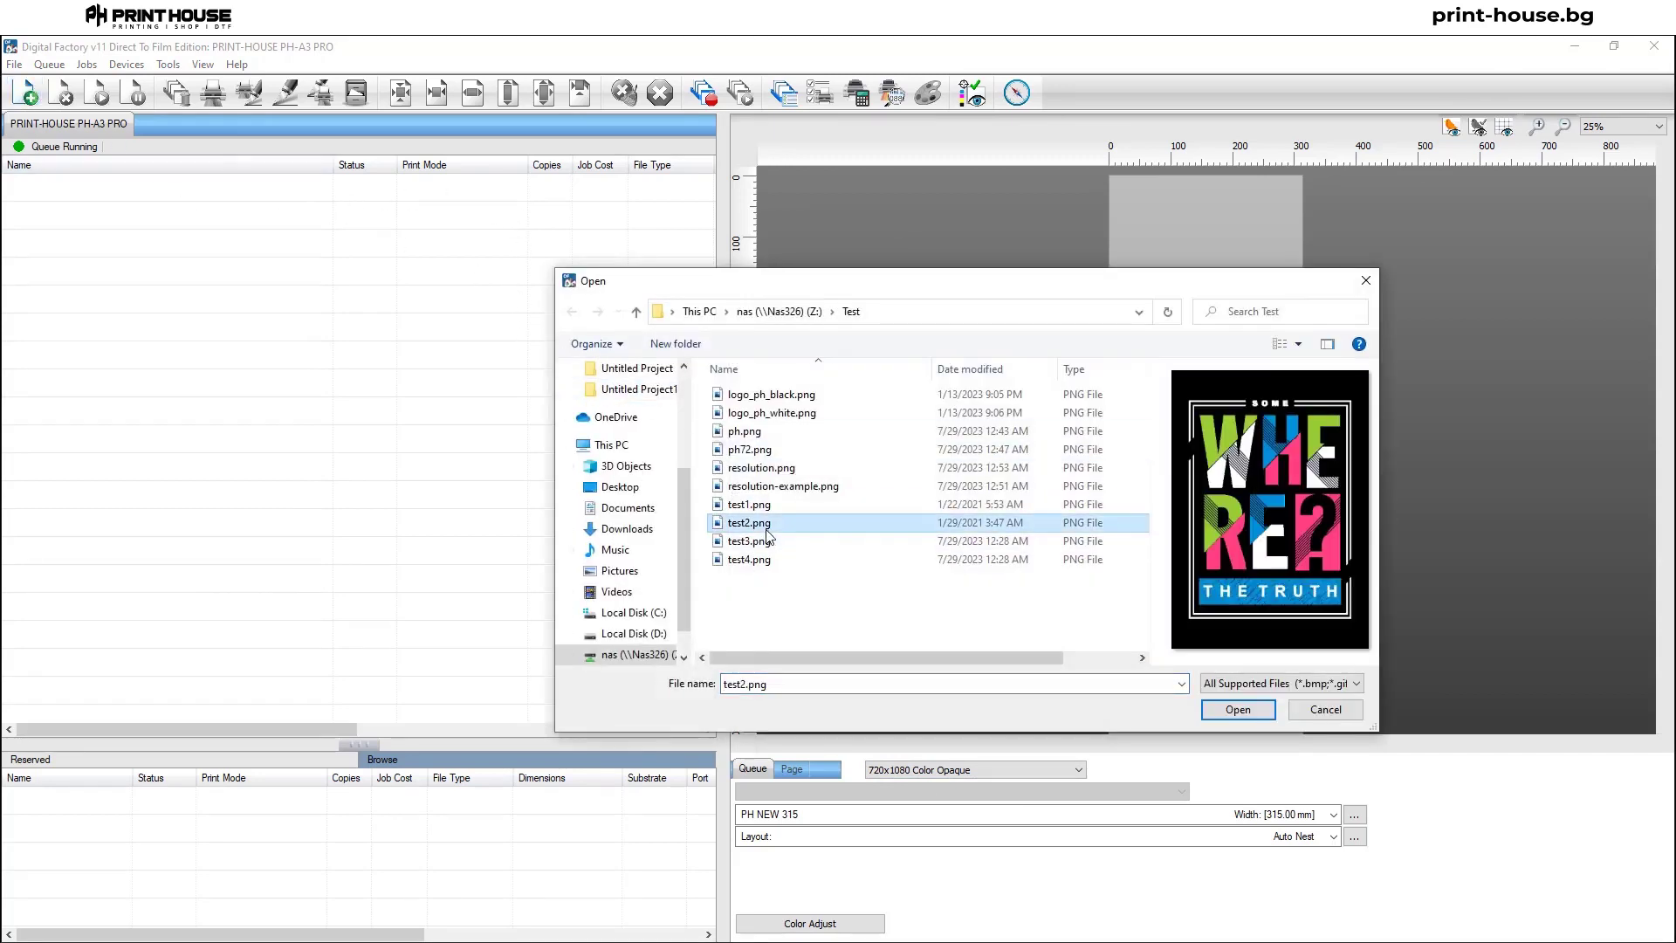
pyautogui.click(1244, 709)
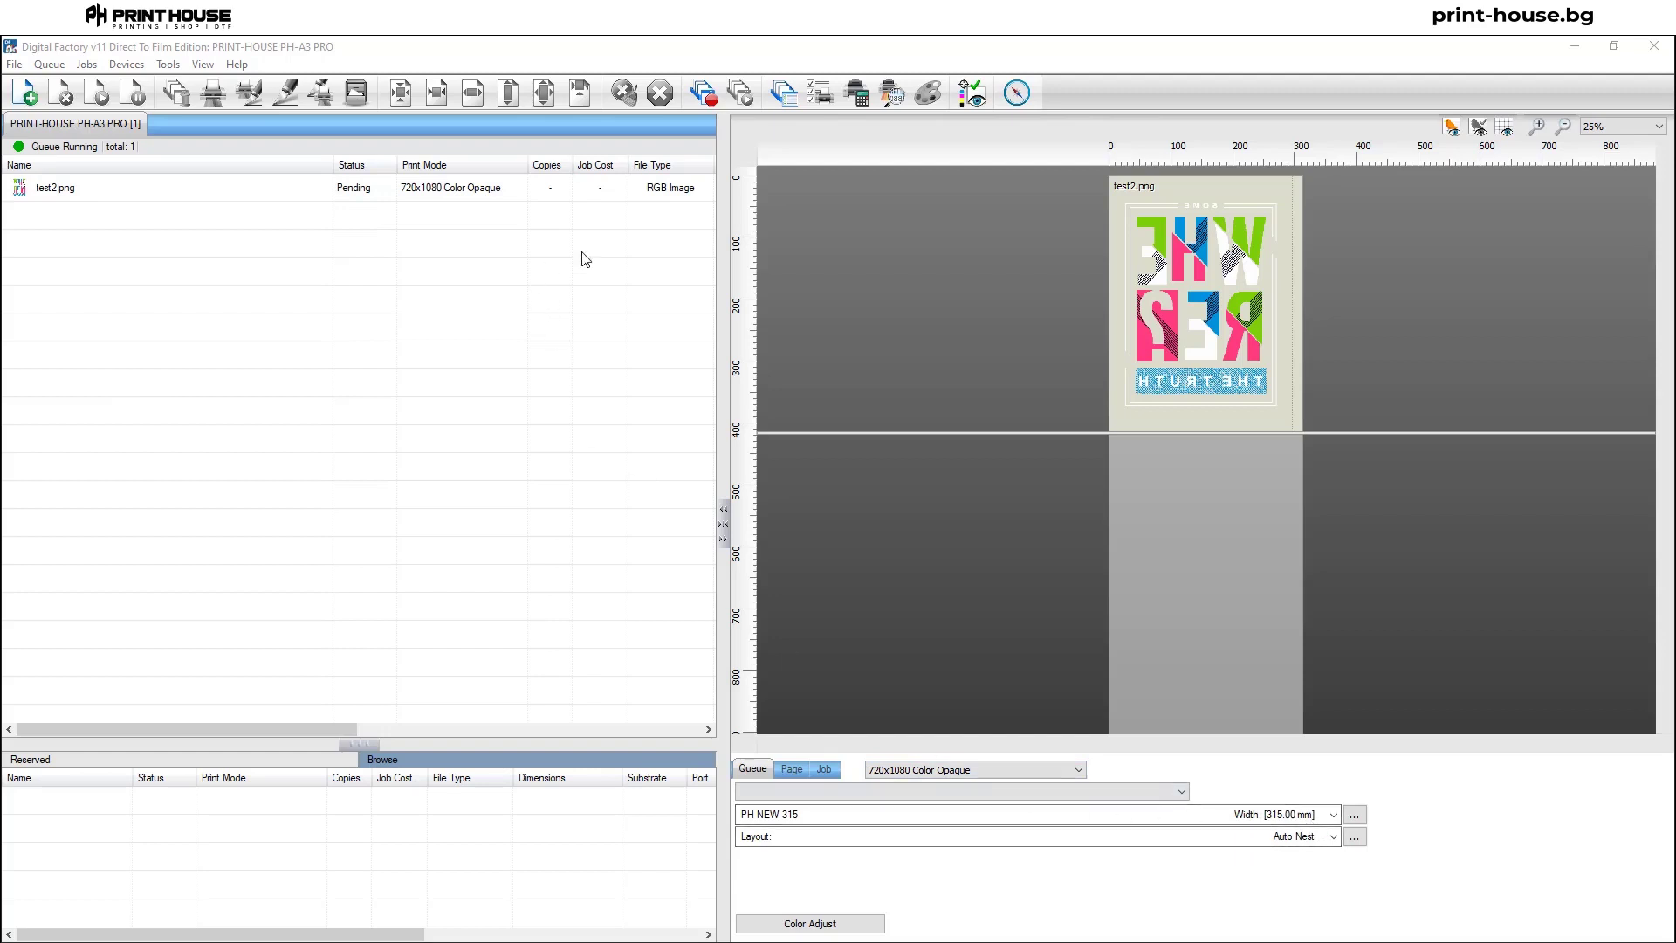
# View the Easy Color Adjustments of the test2.png job and close them without changing anything.
pyautogui.click(1170, 233)
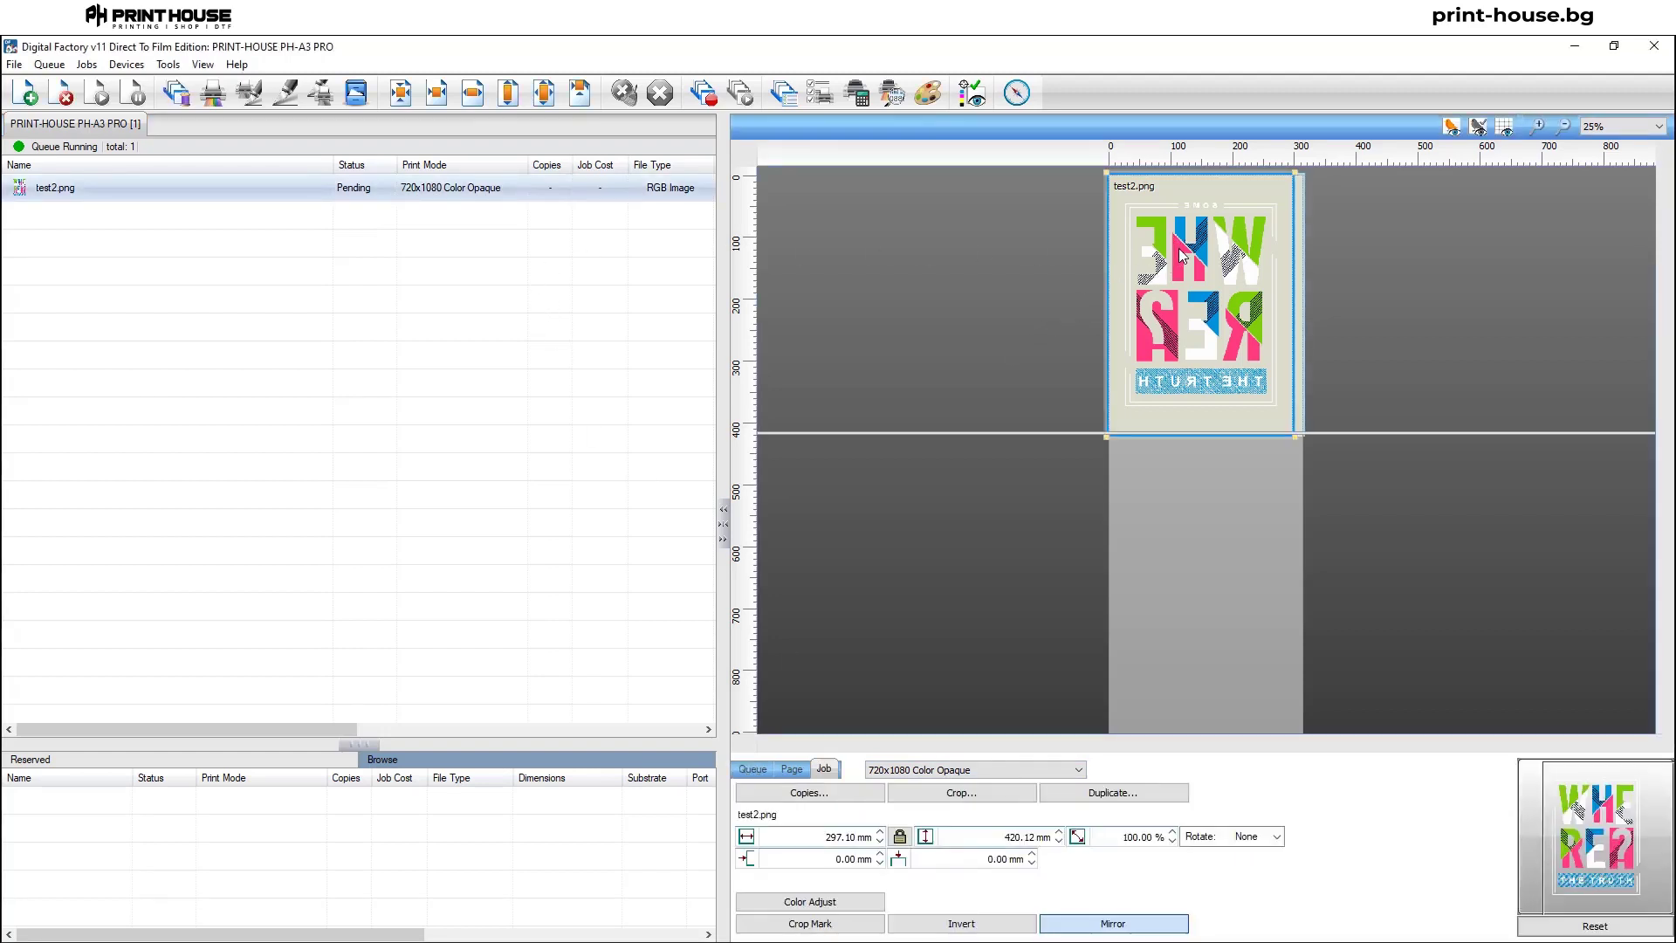
pyautogui.click(821, 907)
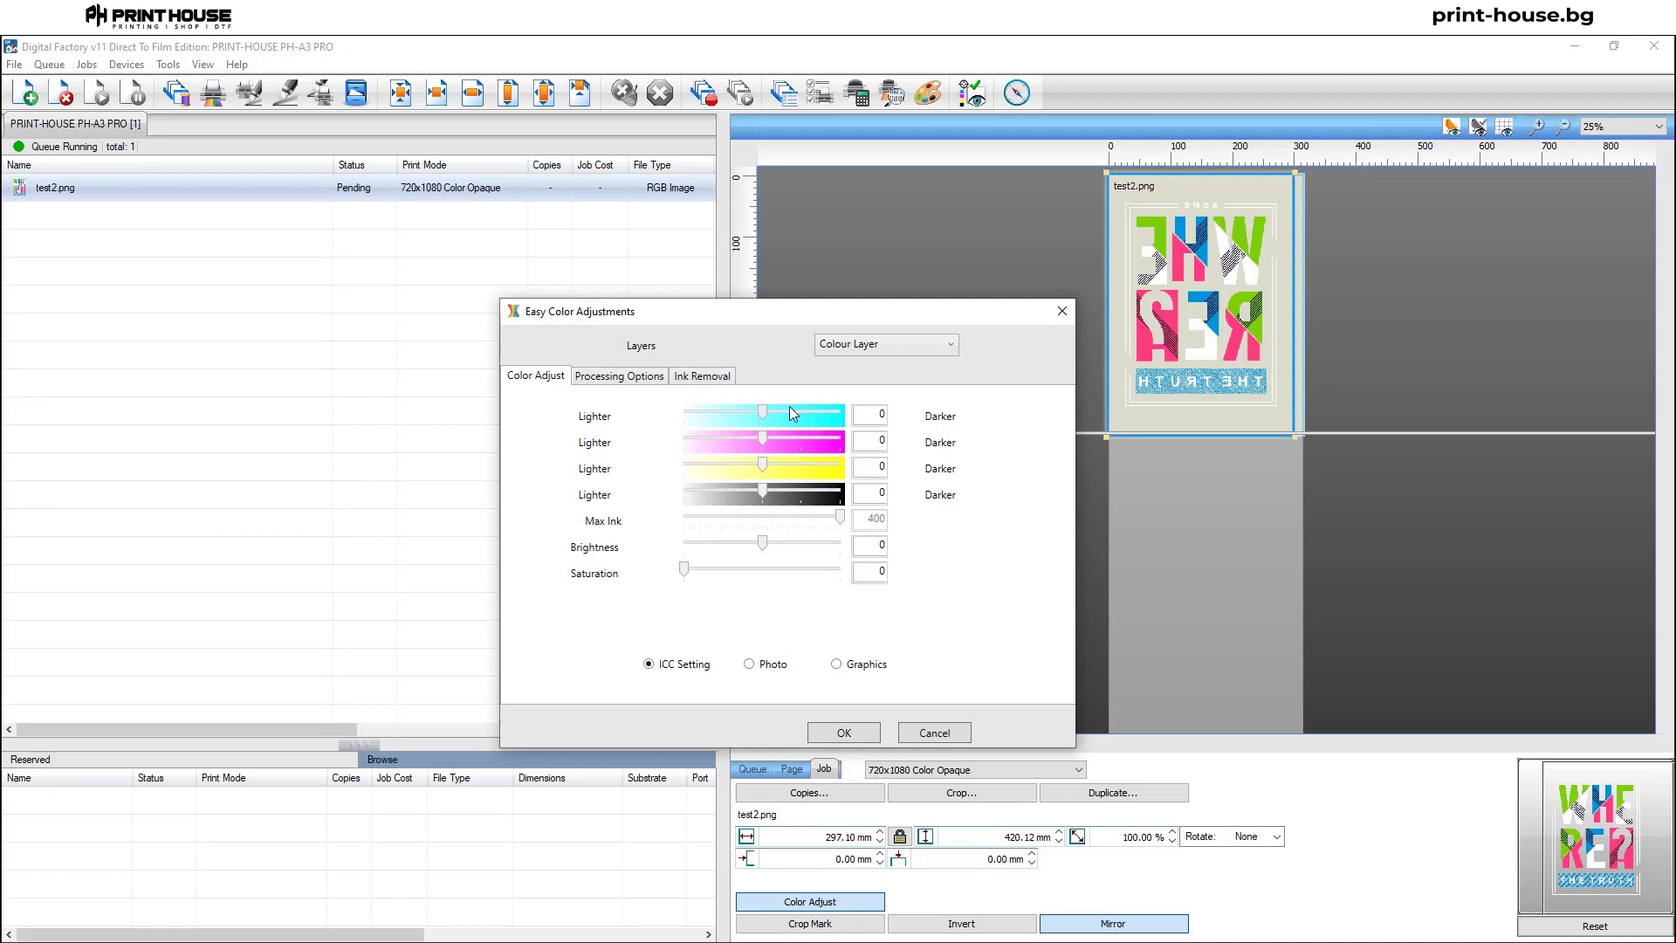
pyautogui.press('Escape')
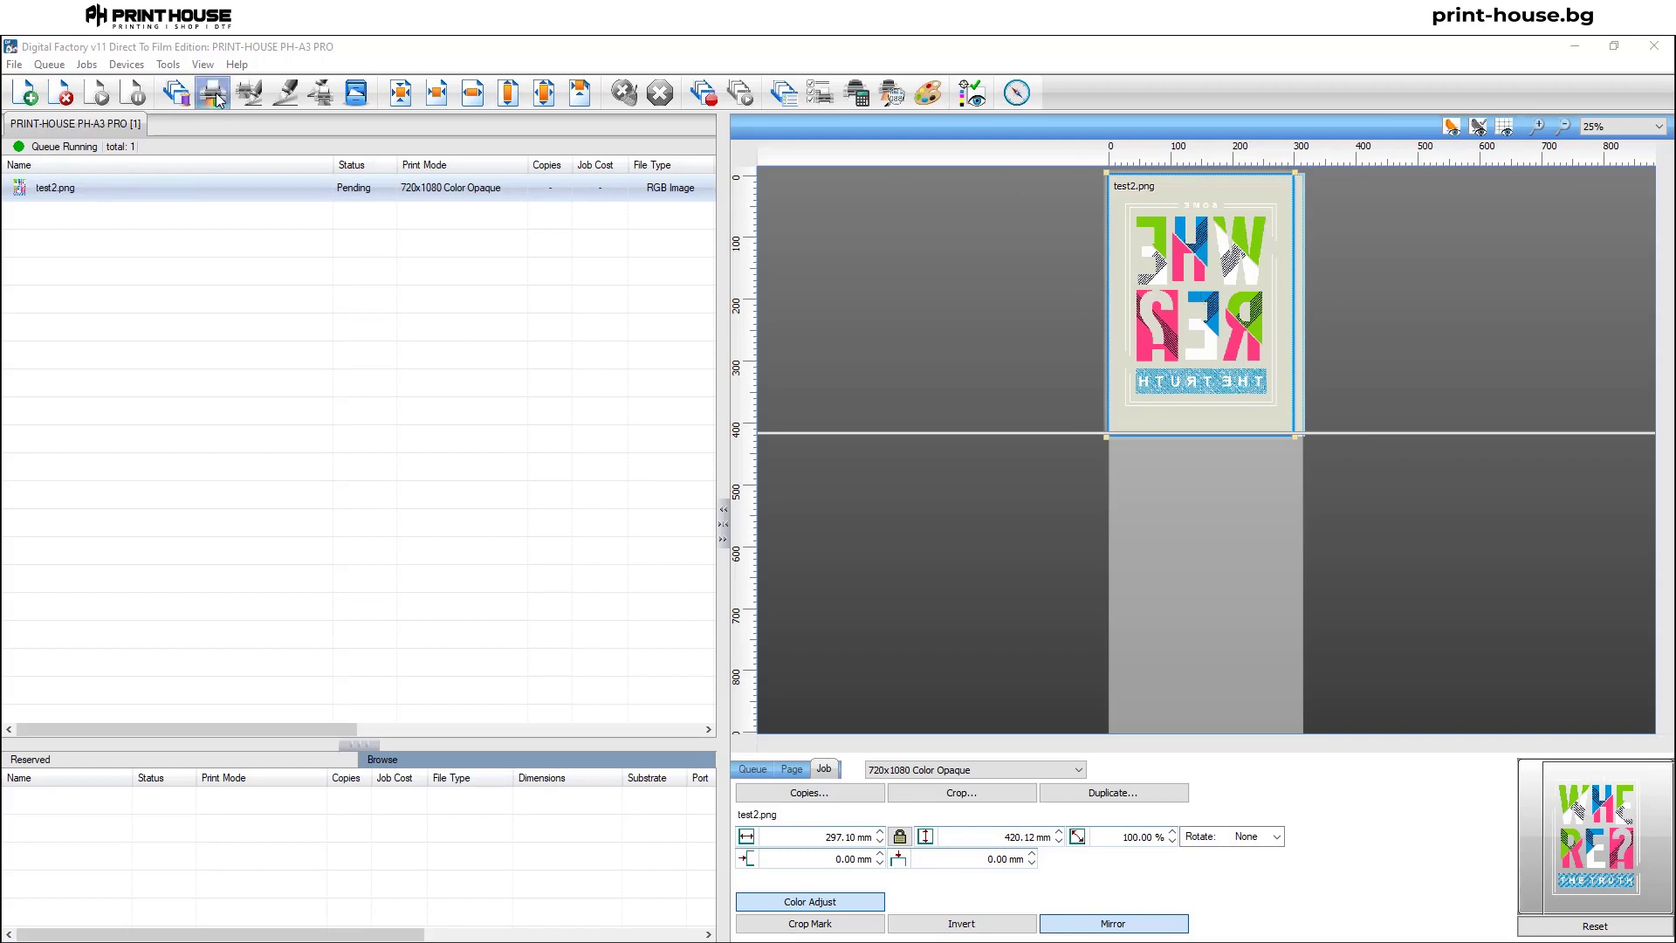
# Print the test2.png job from the queue.
pyautogui.click(179, 250)
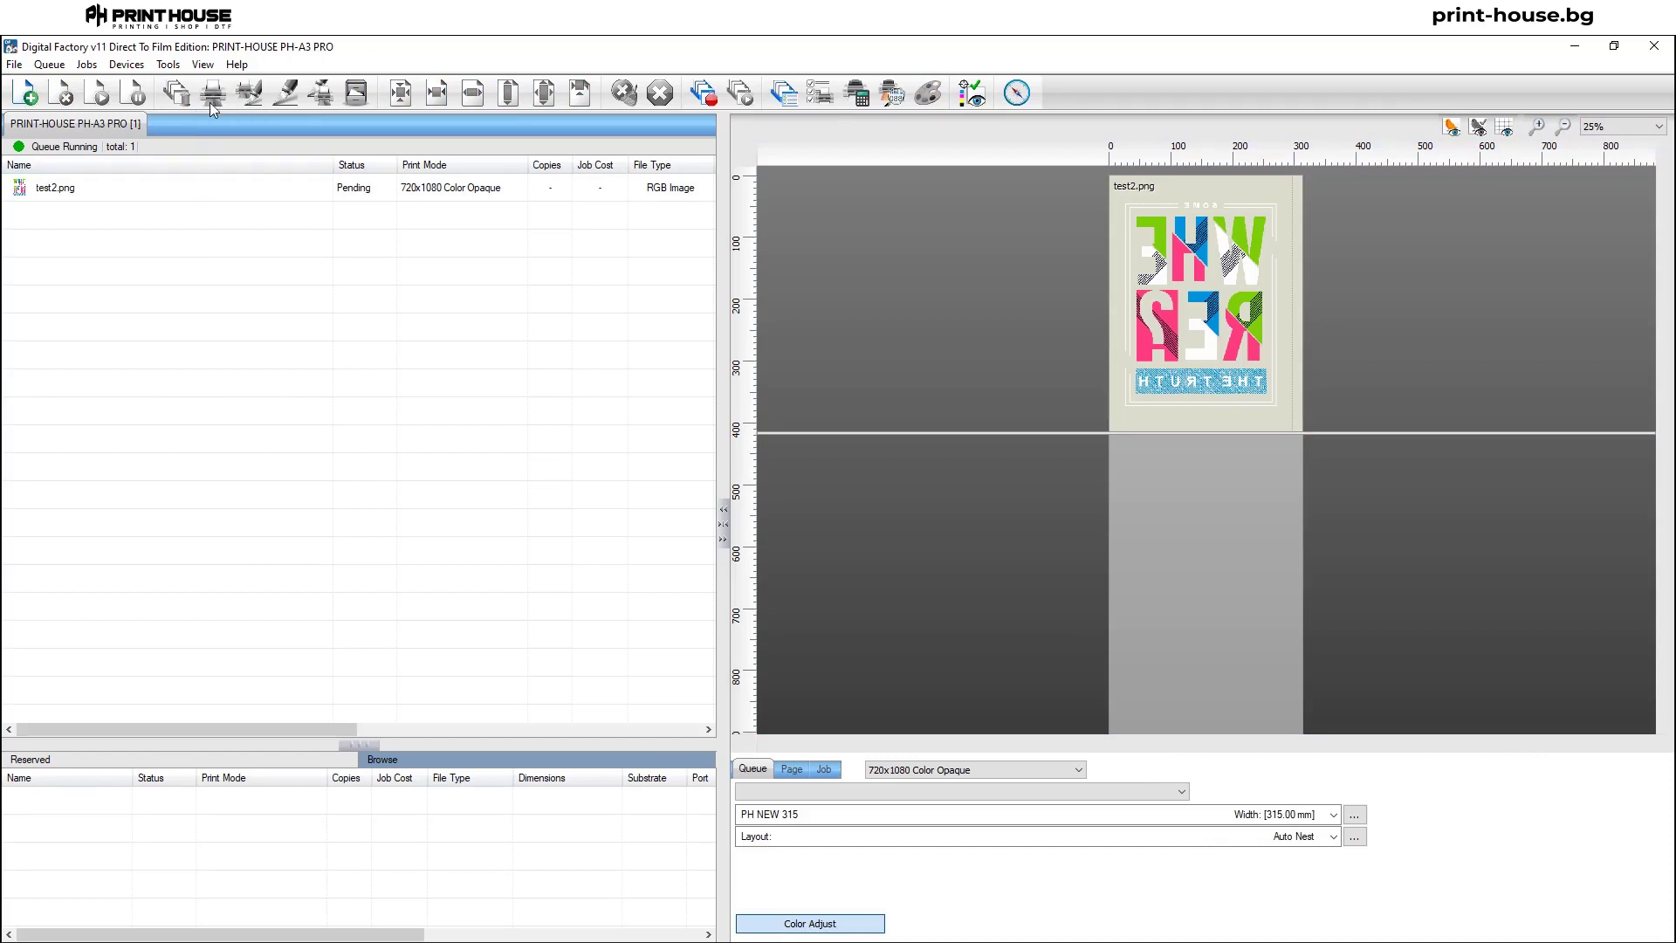
pyautogui.click(73, 194)
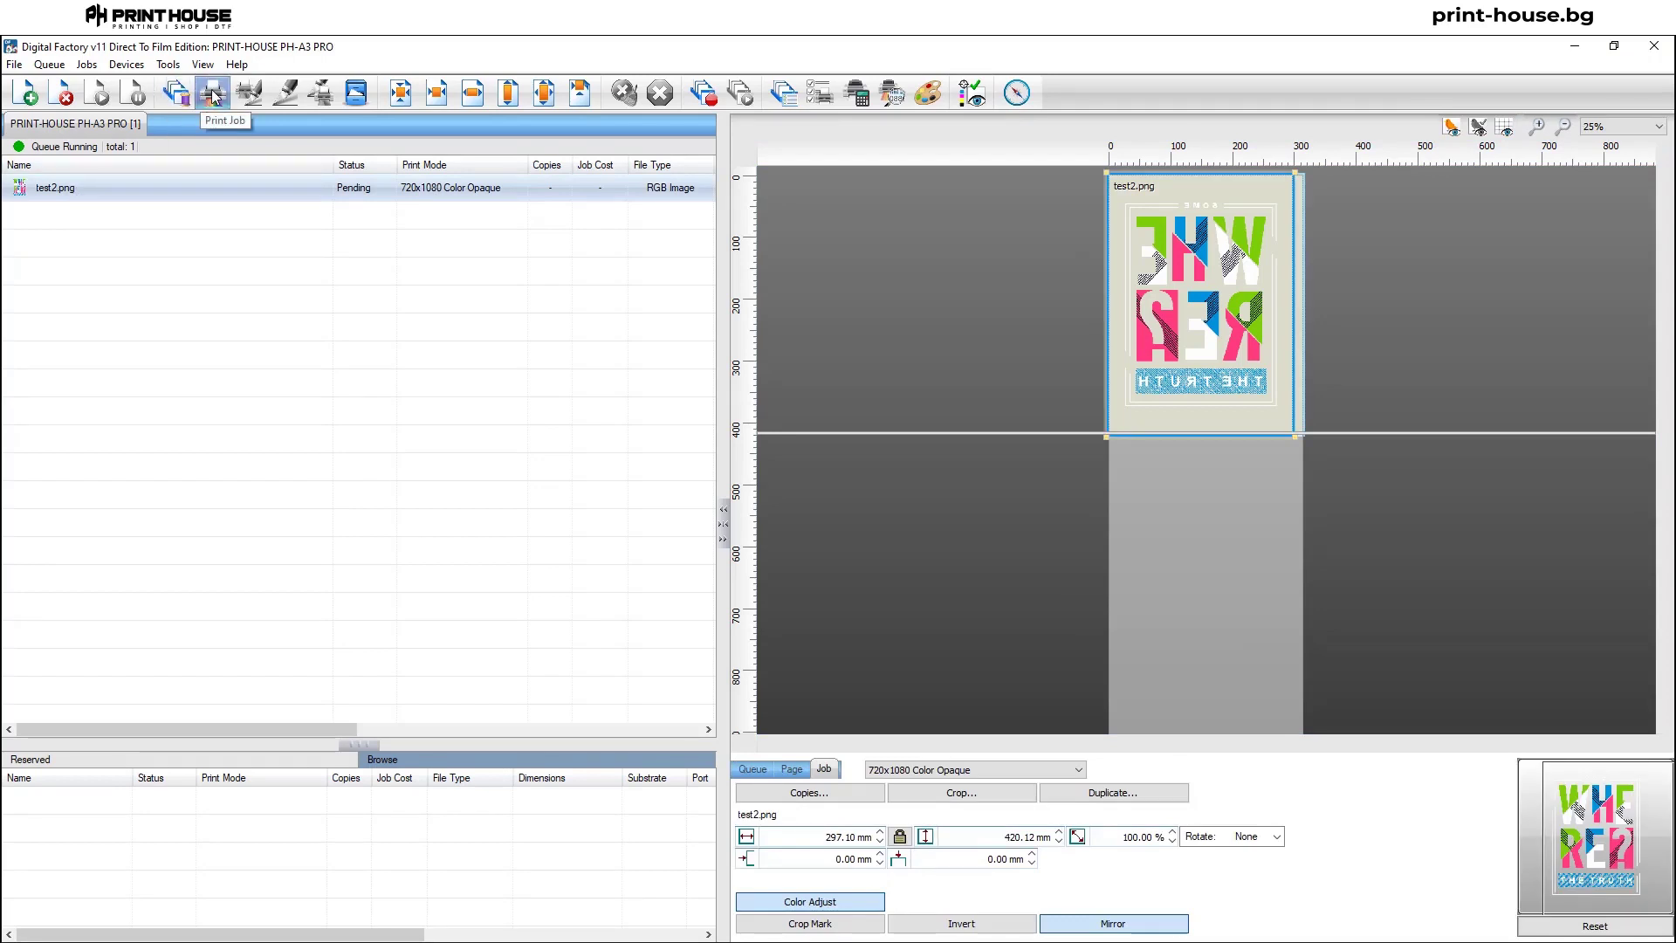
pyautogui.click(220, 94)
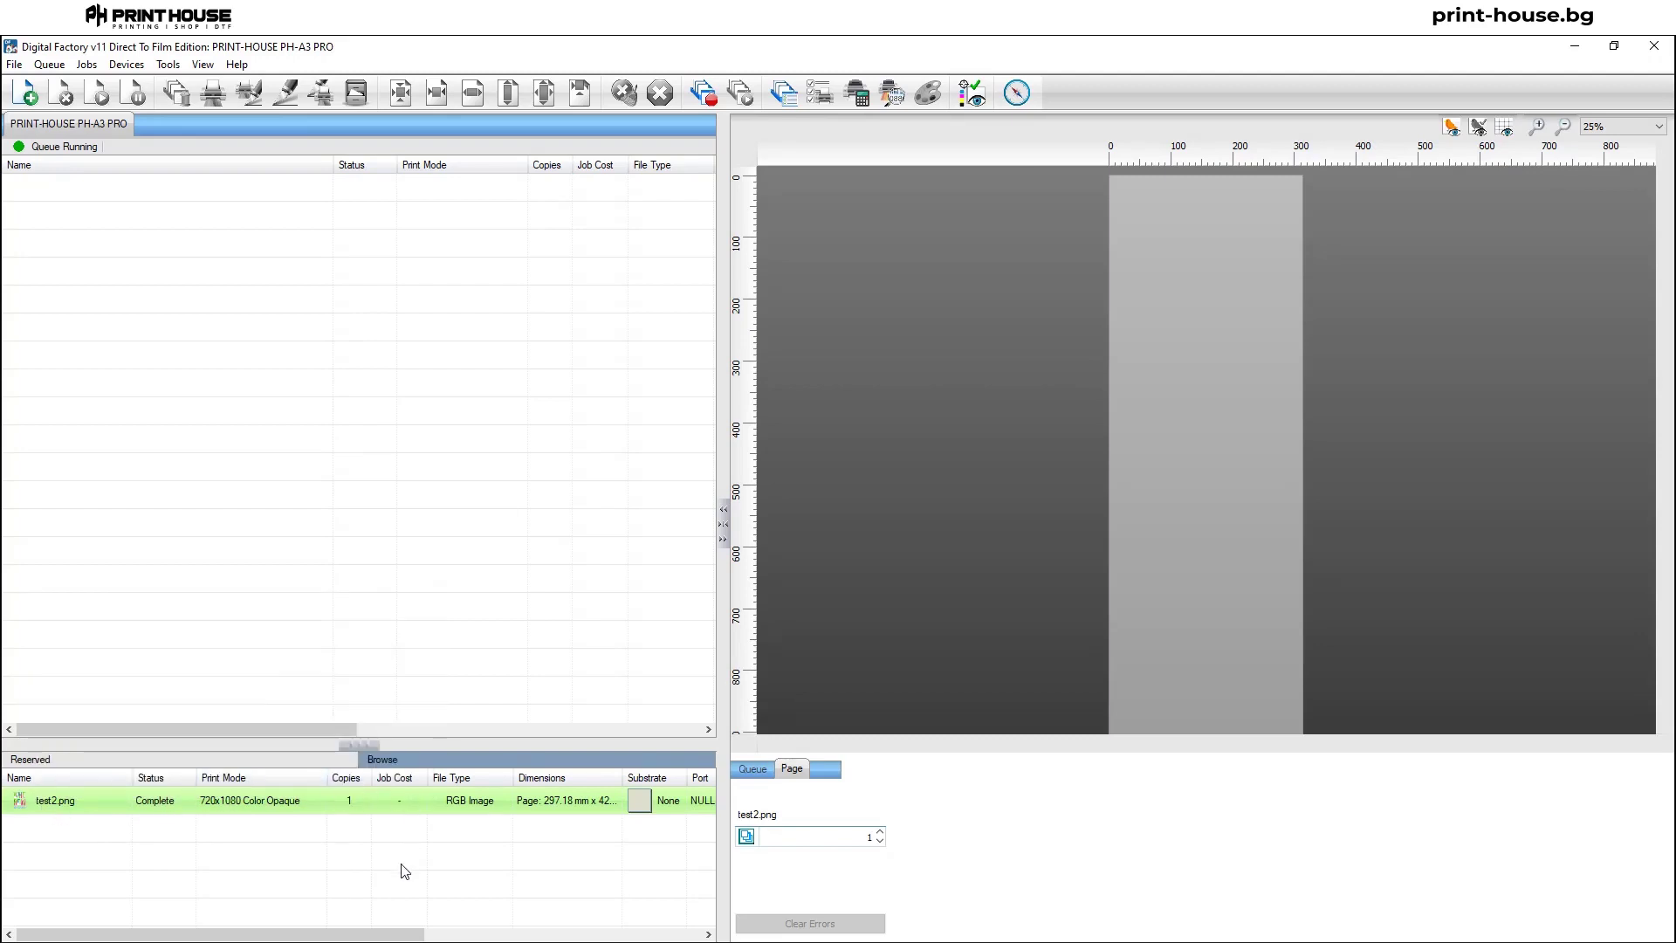
# Return the completed test2.png job from the reserved list to the print queue and open its page for editing.
pyautogui.moveTo(262, 808)
pyautogui.moveTo(261, 808); pyautogui.dragTo(366, 455)
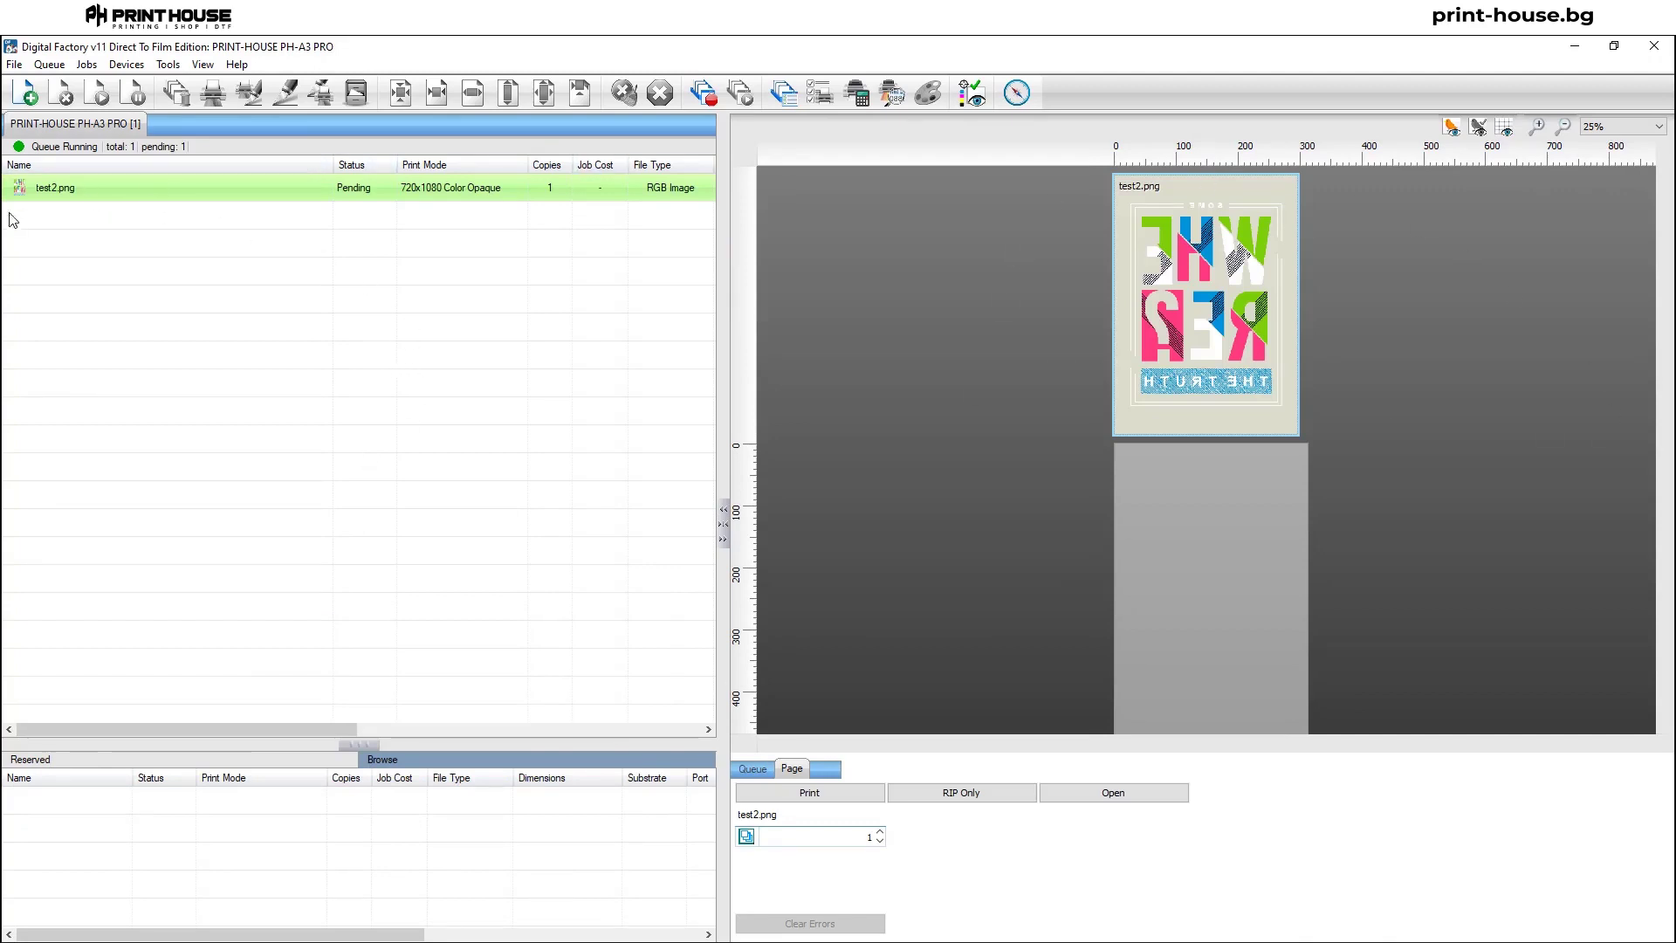
pyautogui.rightClick(42, 192)
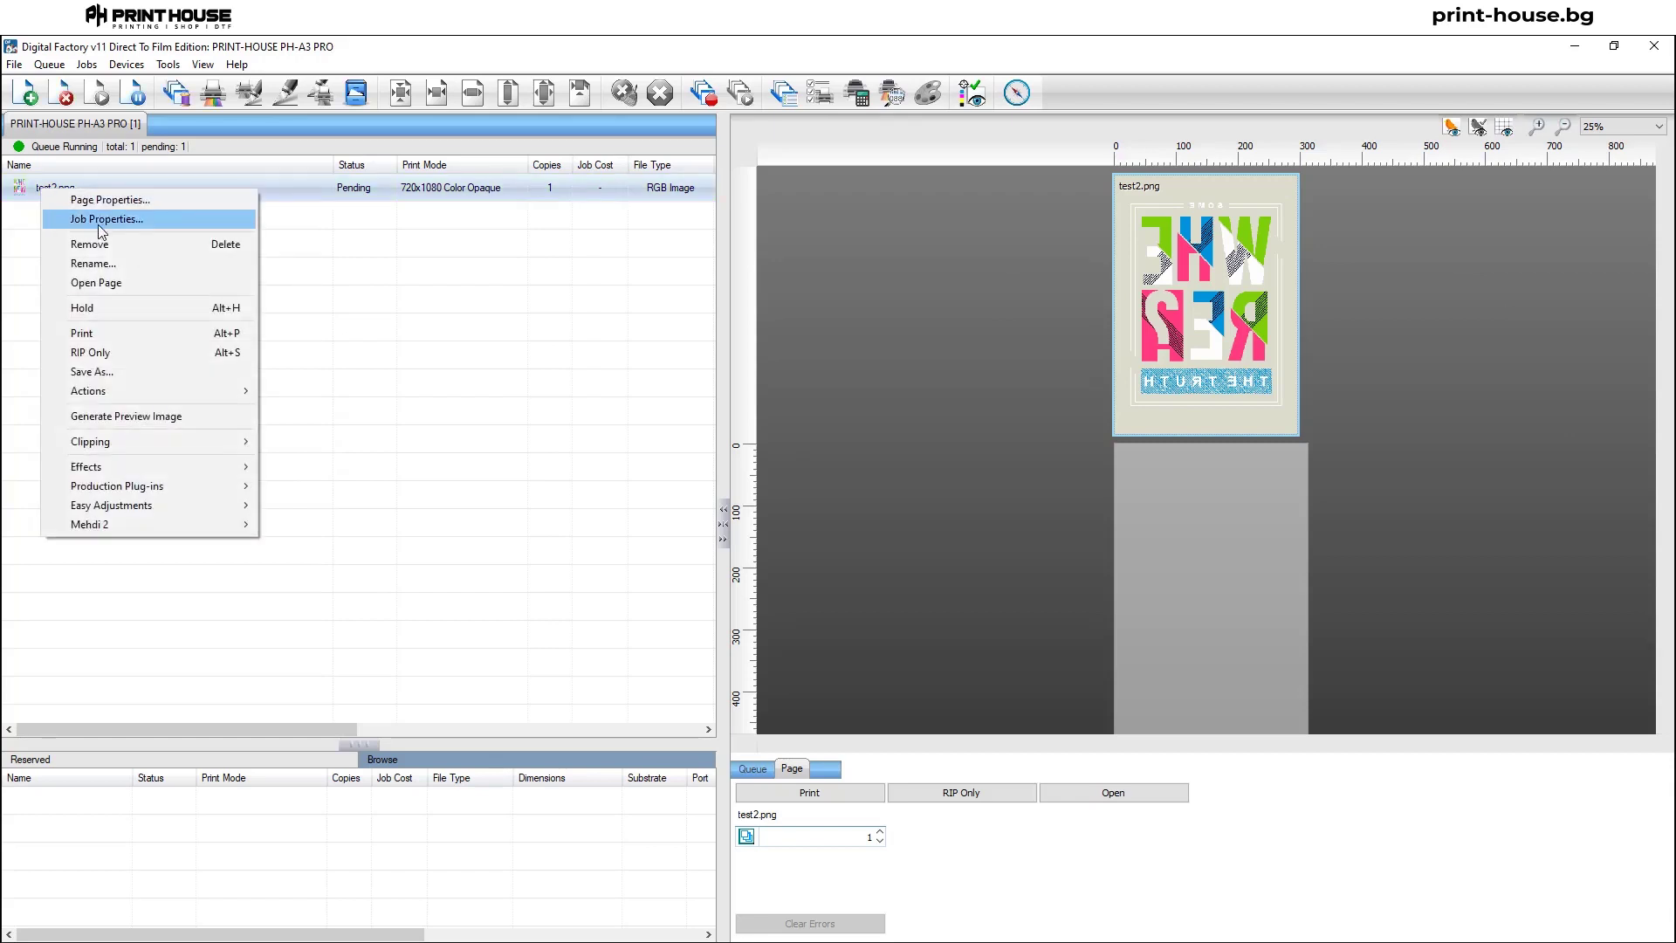
pyautogui.click(123, 284)
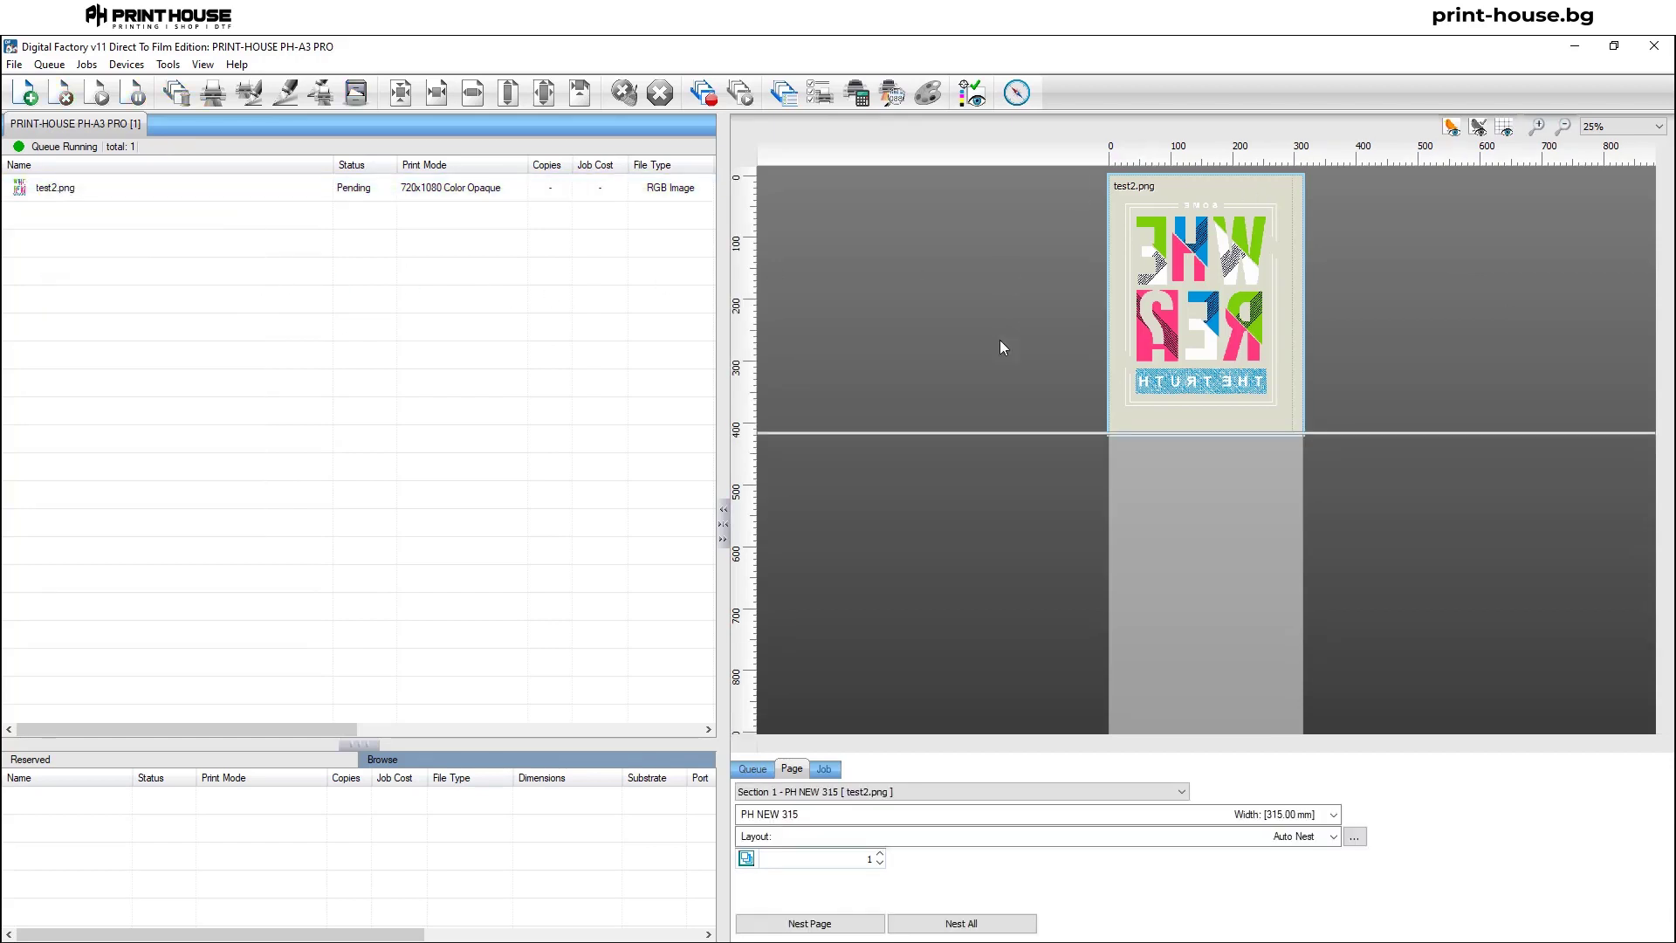
# Process the reopened test2.png job with RIP Only so it is prepared without being printed.
pyautogui.click(1246, 281)
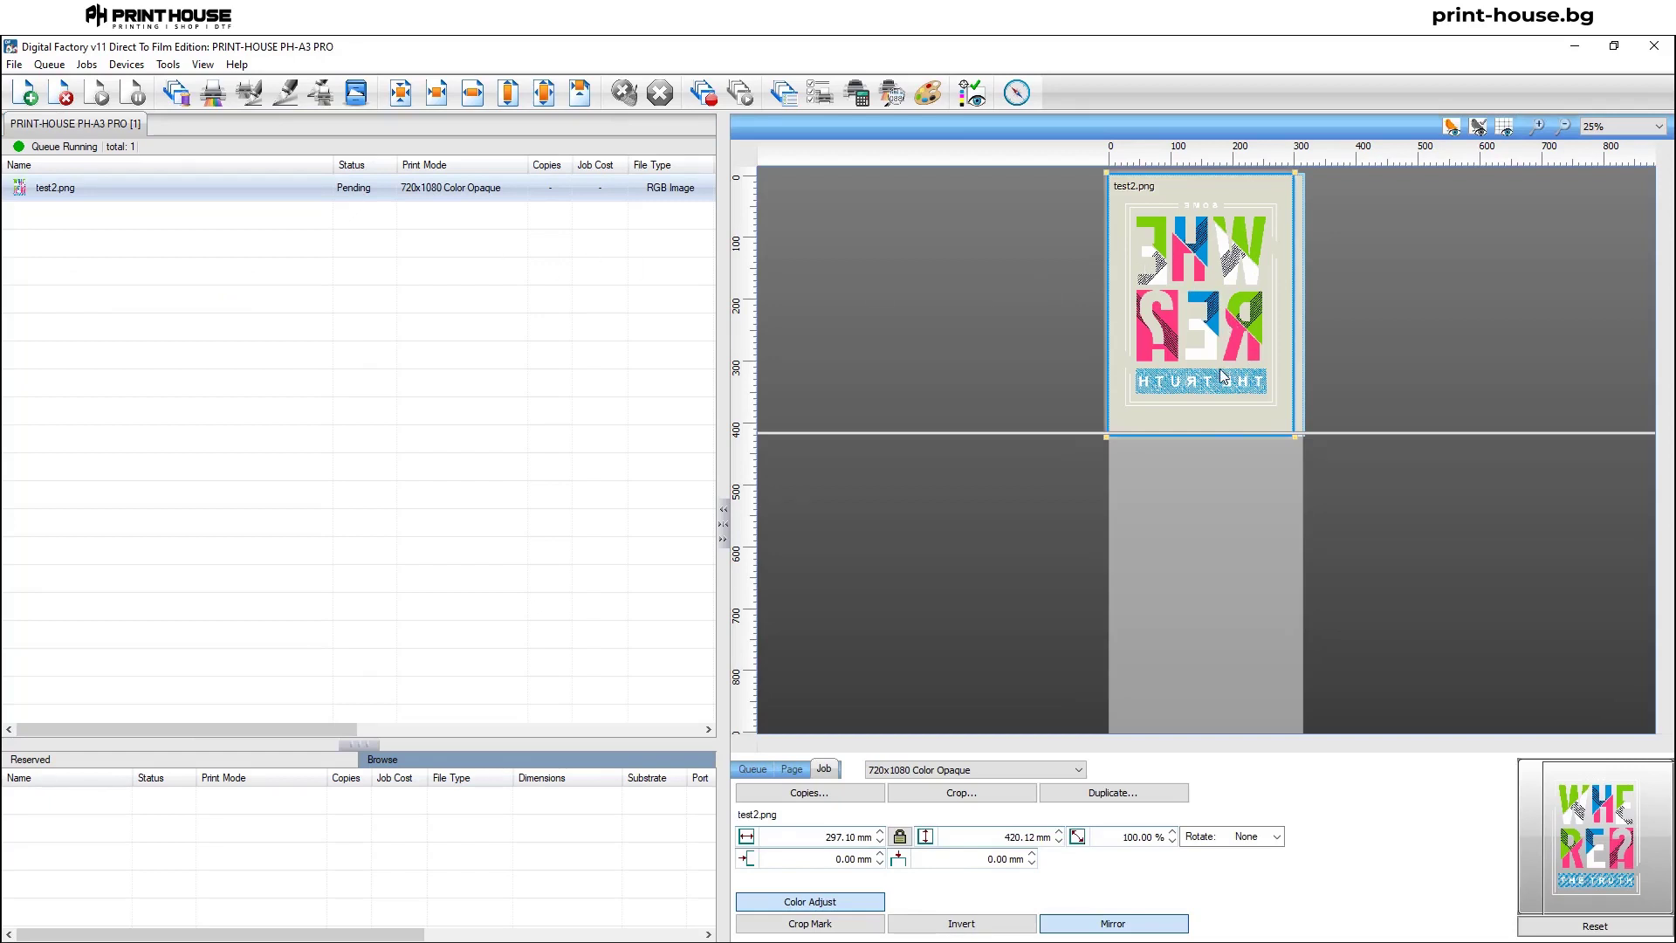
pyautogui.scroll(-1, 1220, 436)
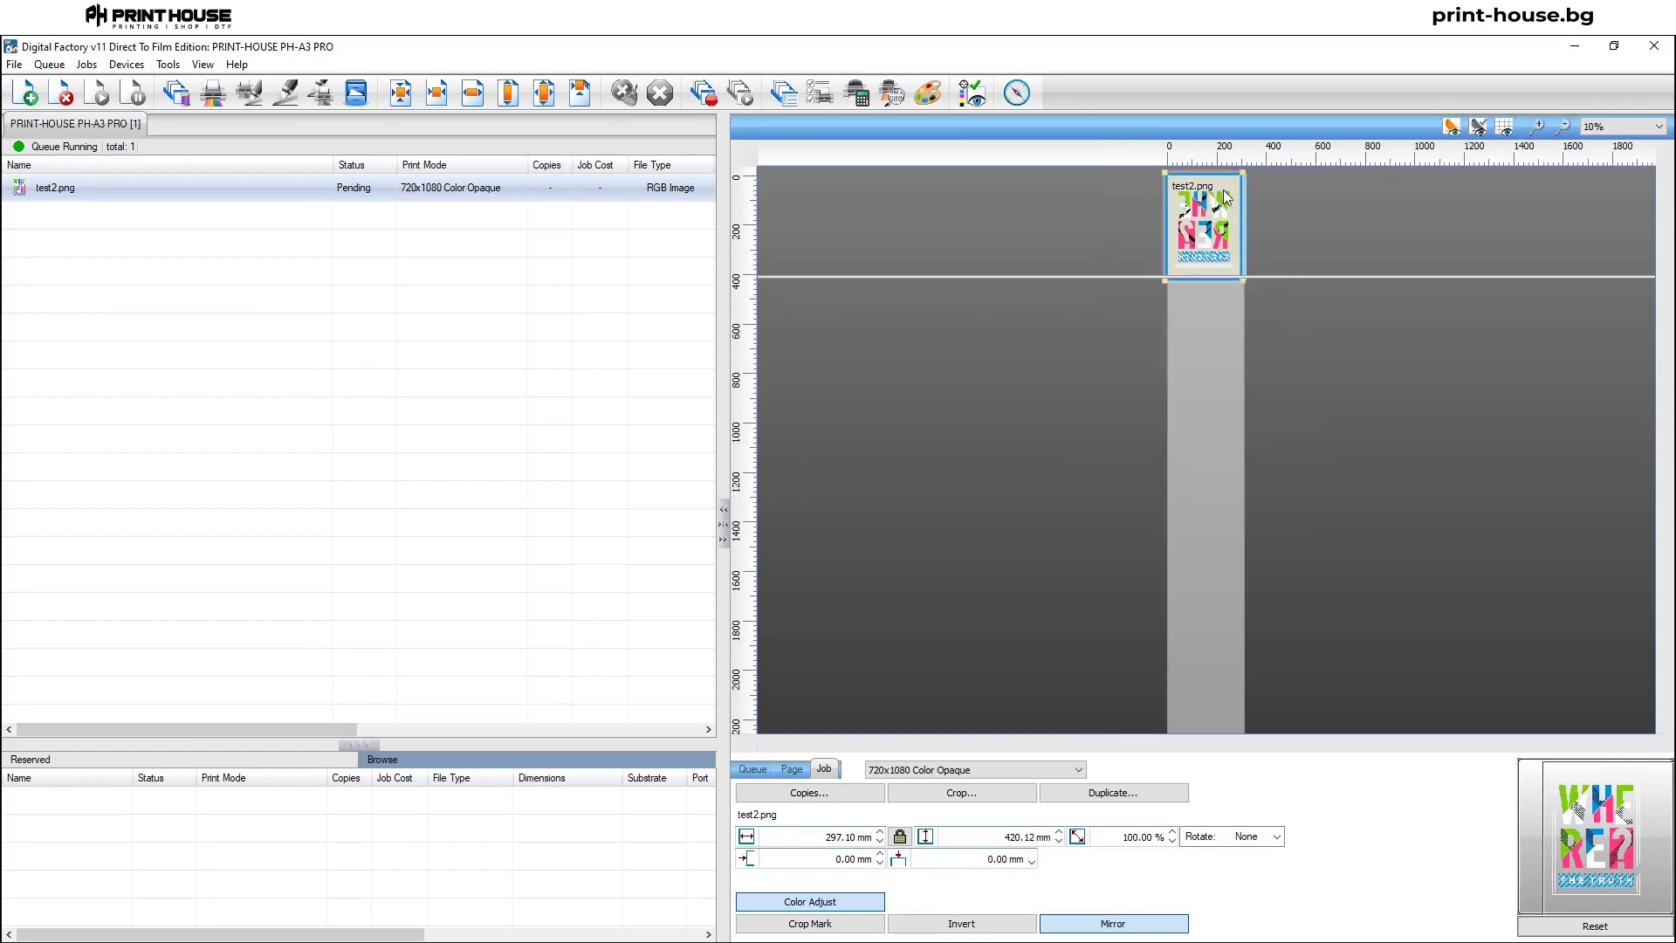
pyautogui.scroll(1, 1223, 199)
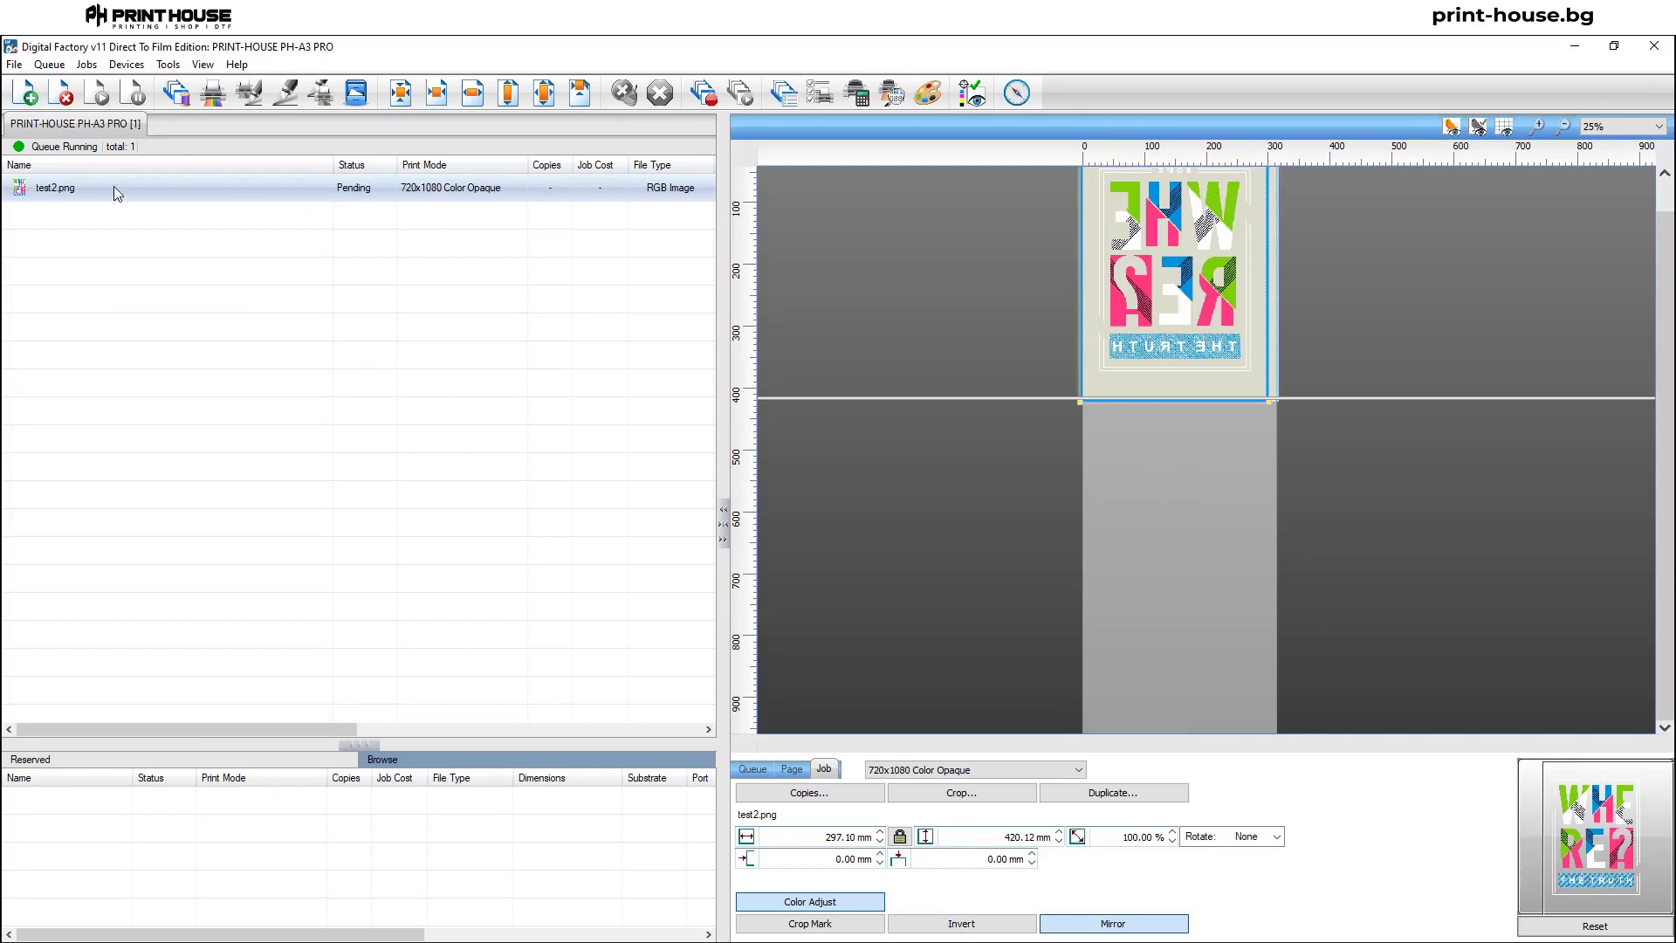
pyautogui.scroll(-1, 1175, 320)
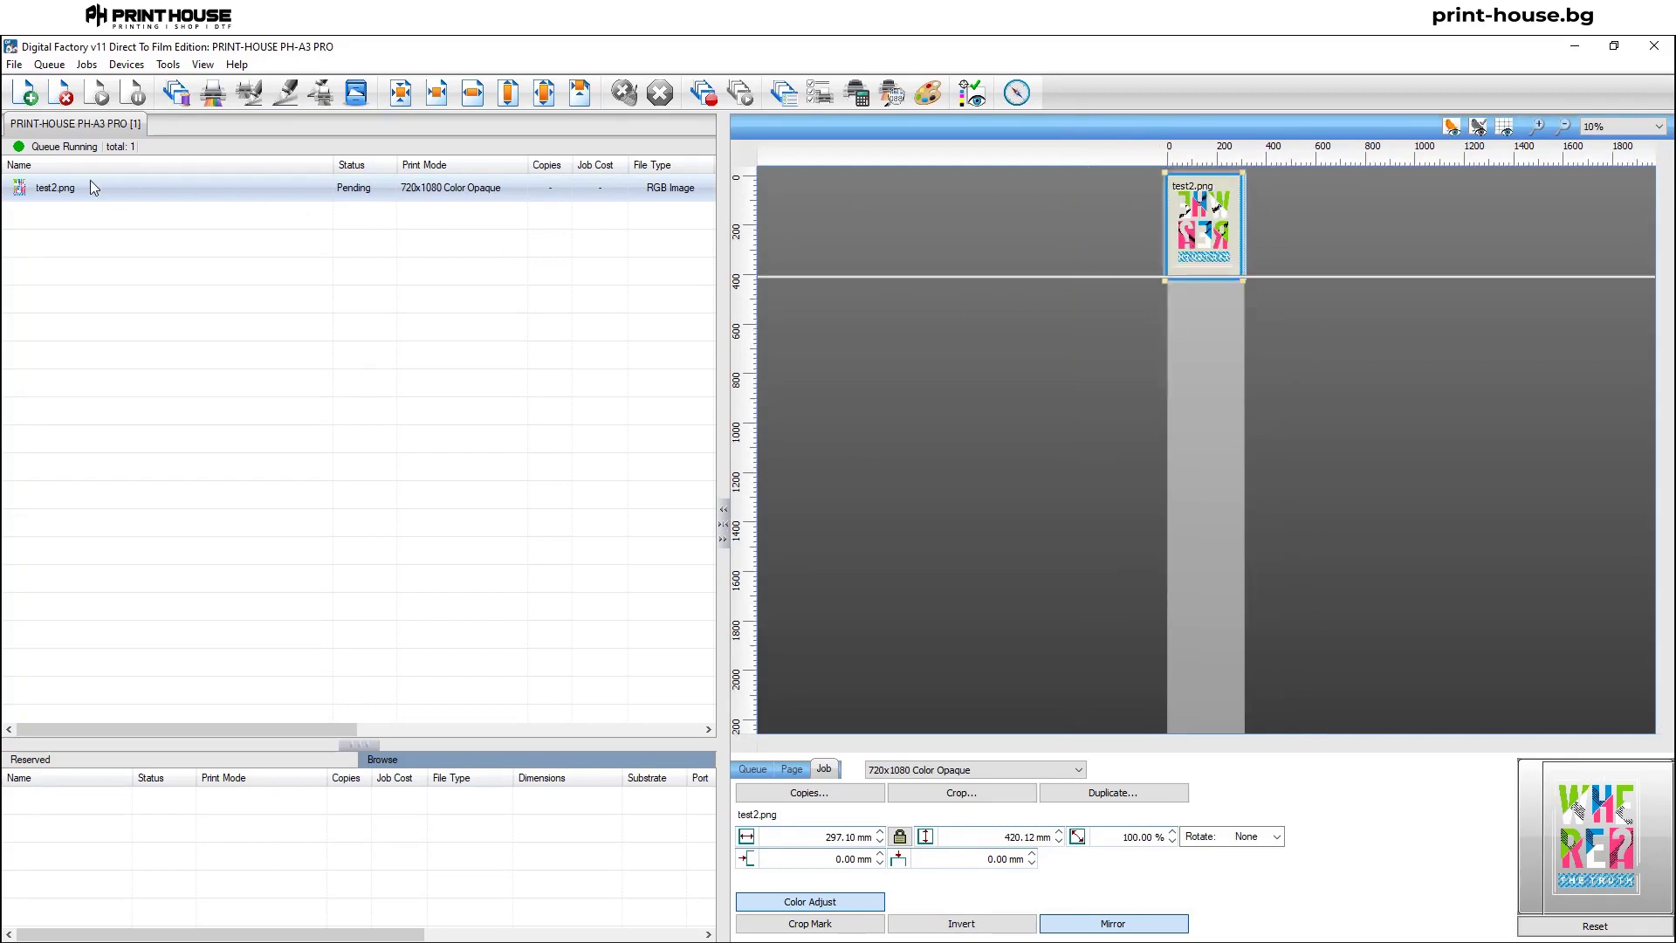
pyautogui.rightClick(54, 199)
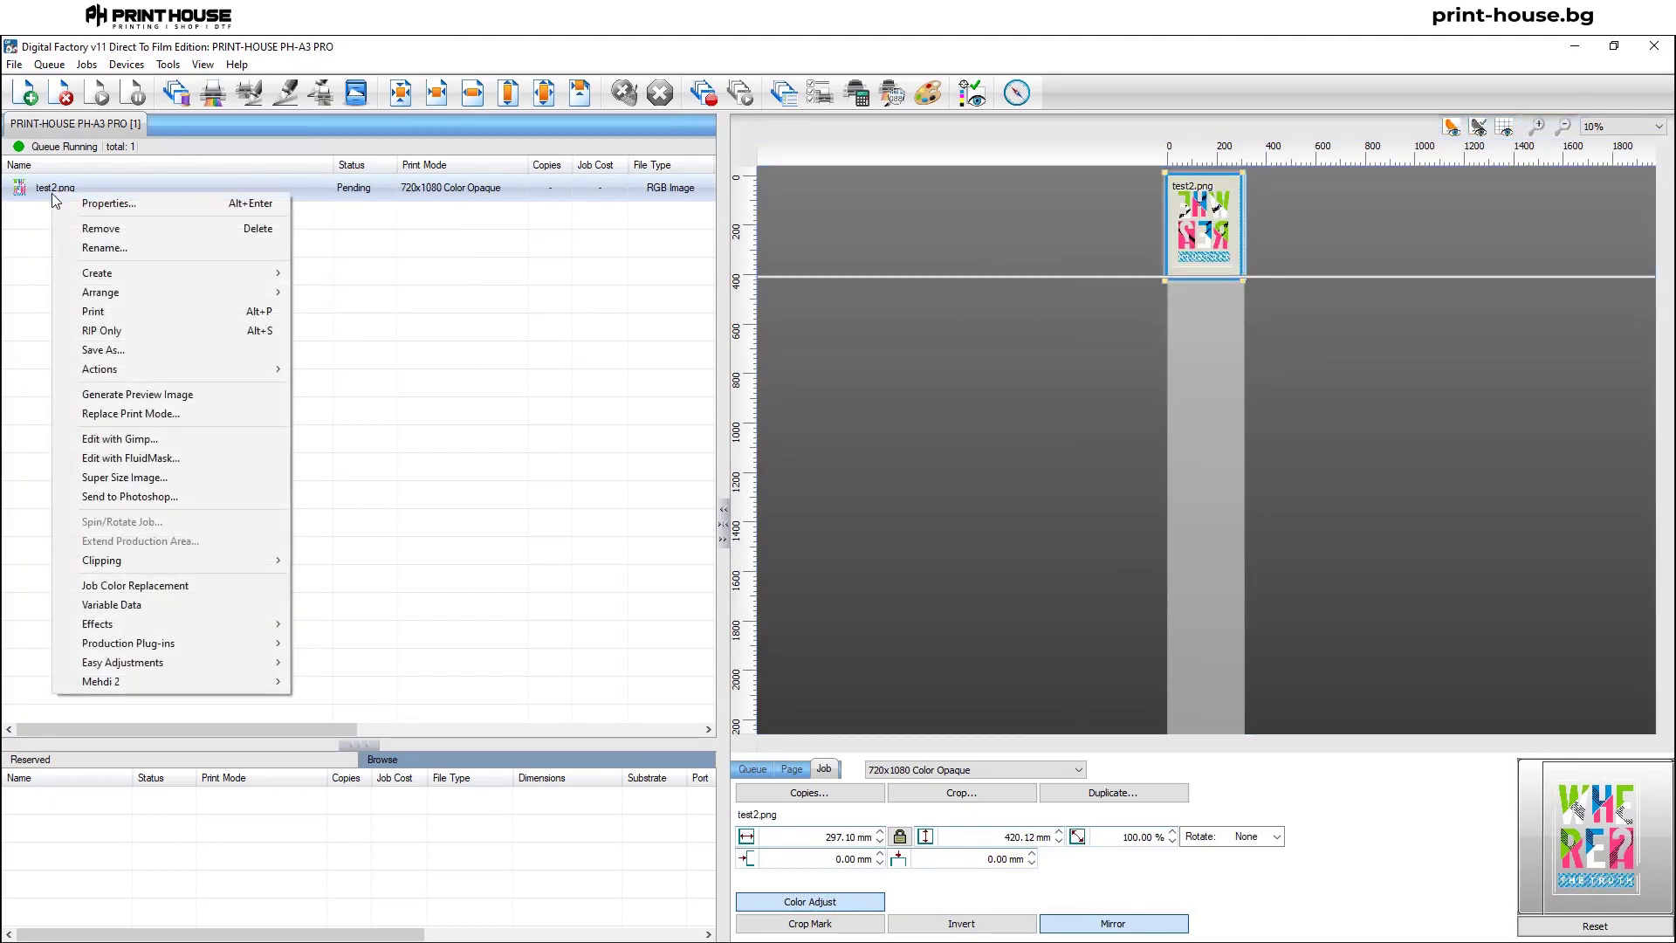
pyautogui.click(152, 333)
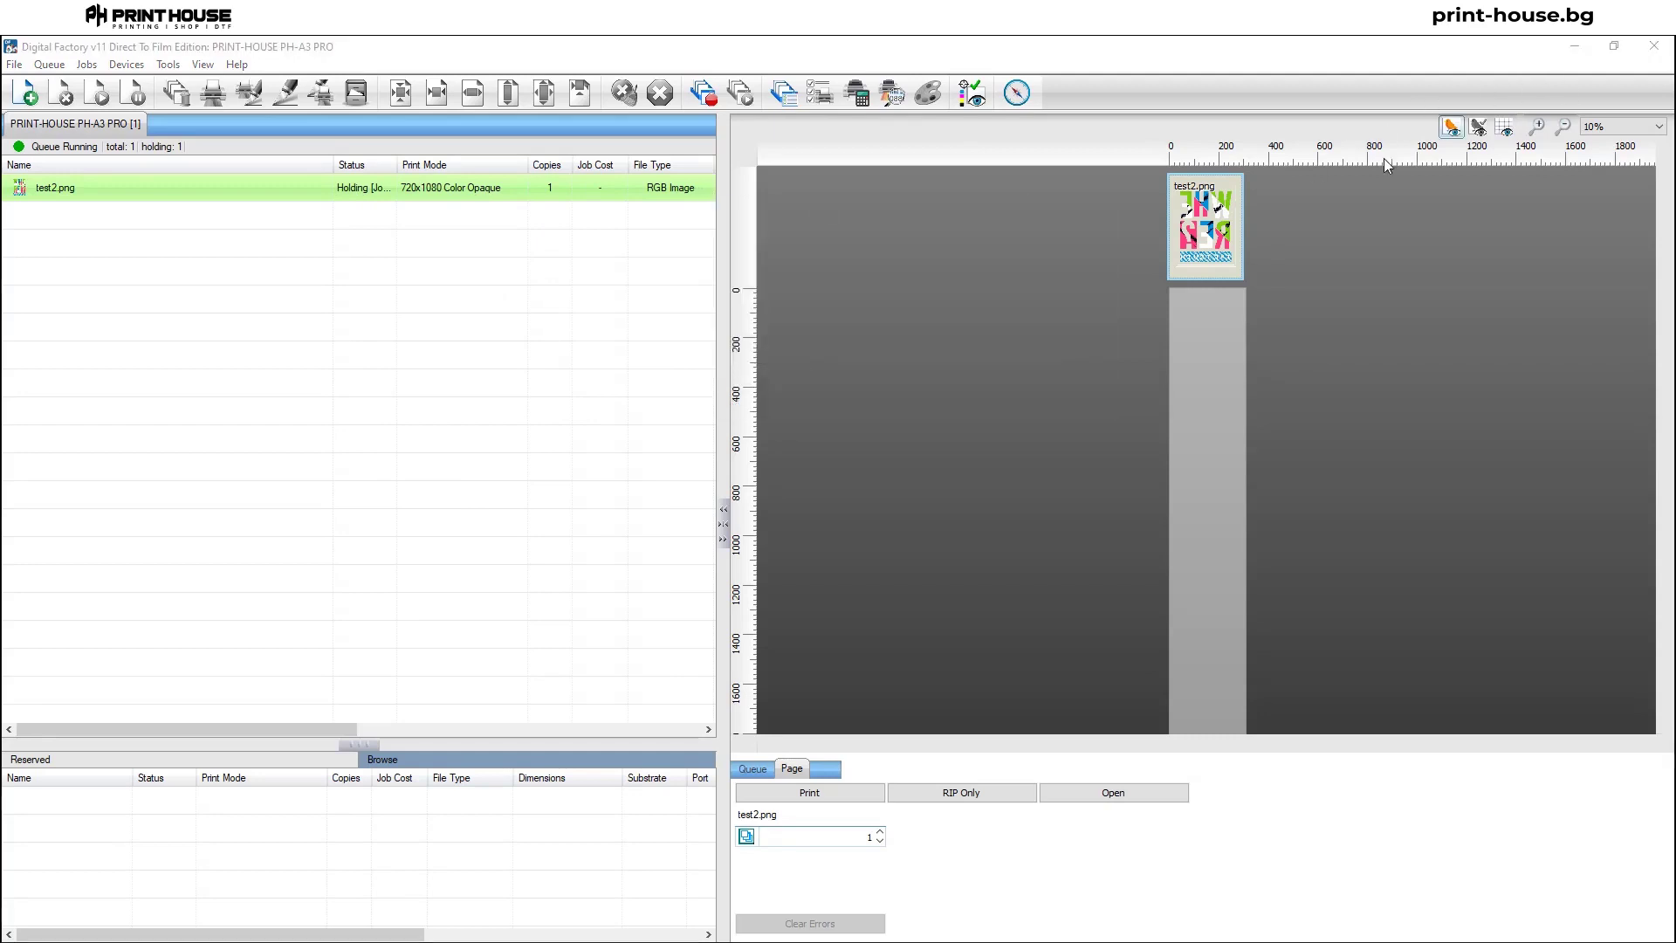
# Import test1.png and test4.png from the Test folder into the print queue.
pyautogui.click(25, 92)
pyautogui.click(764, 512)
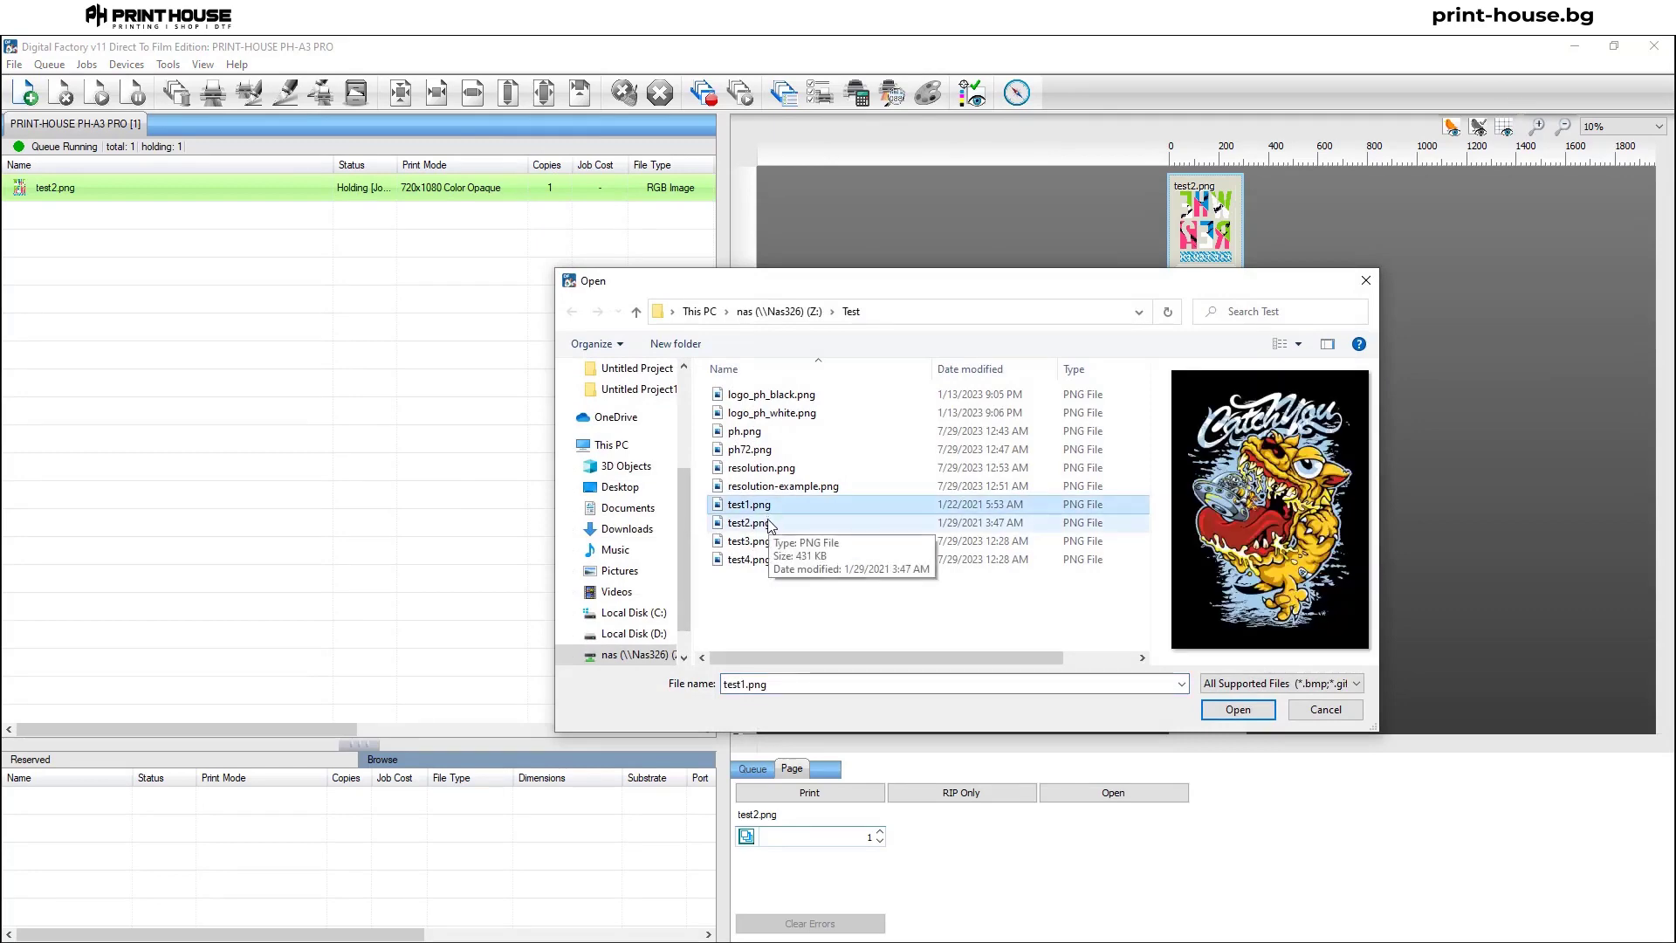
pyautogui.click(1238, 710)
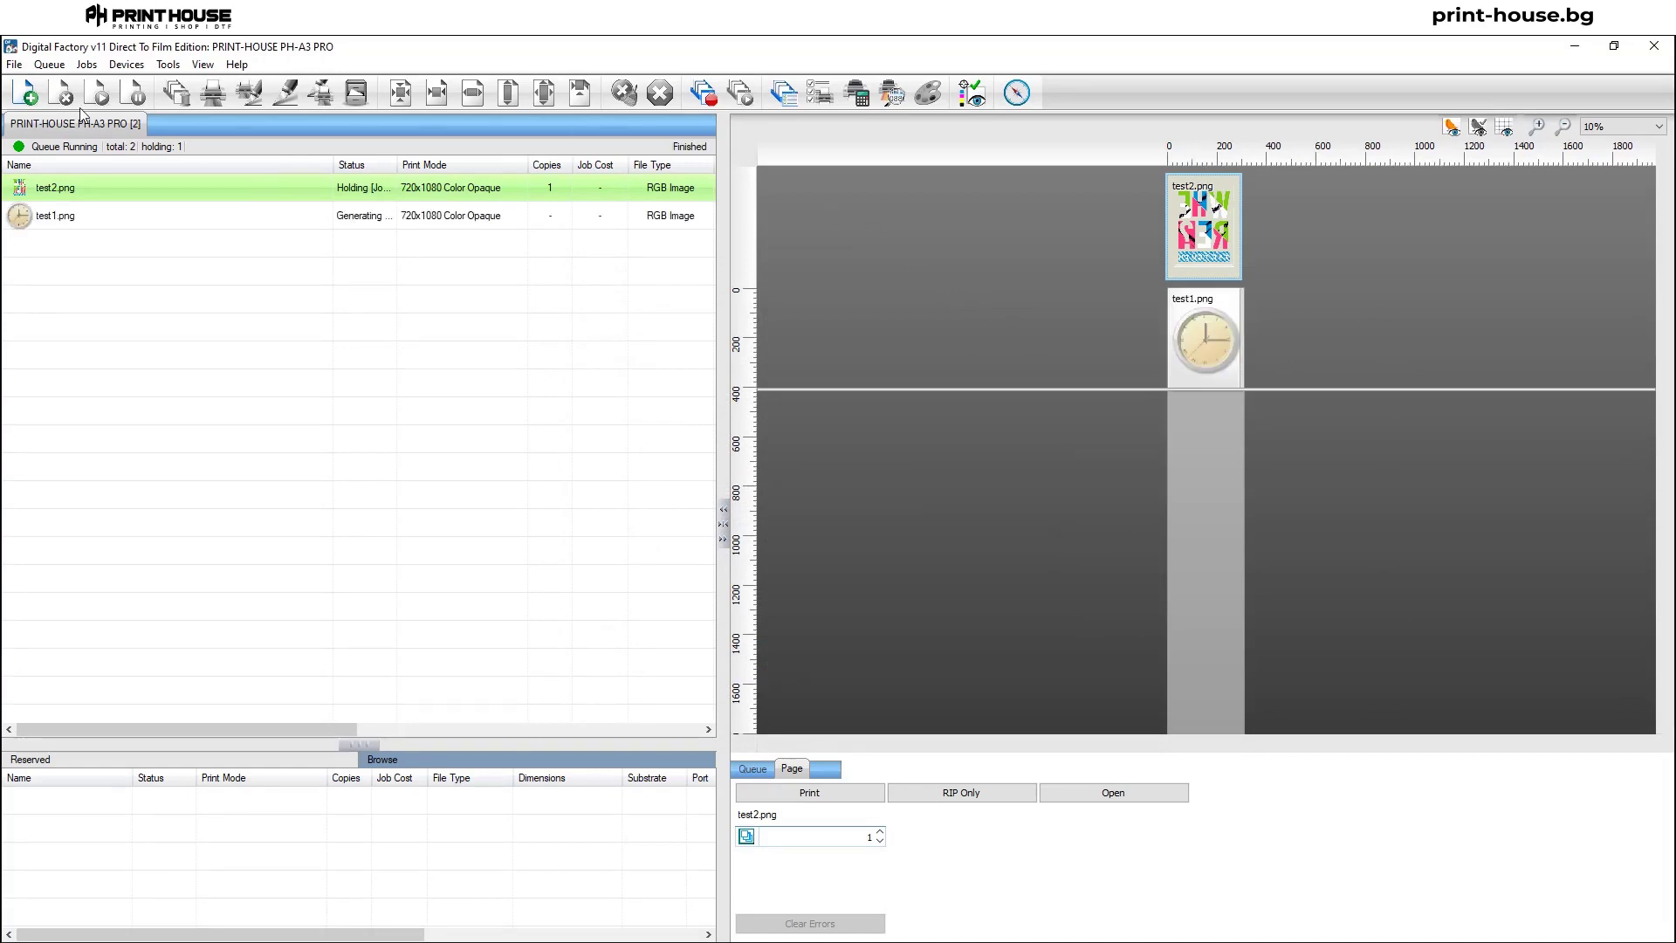
pyautogui.click(12, 99)
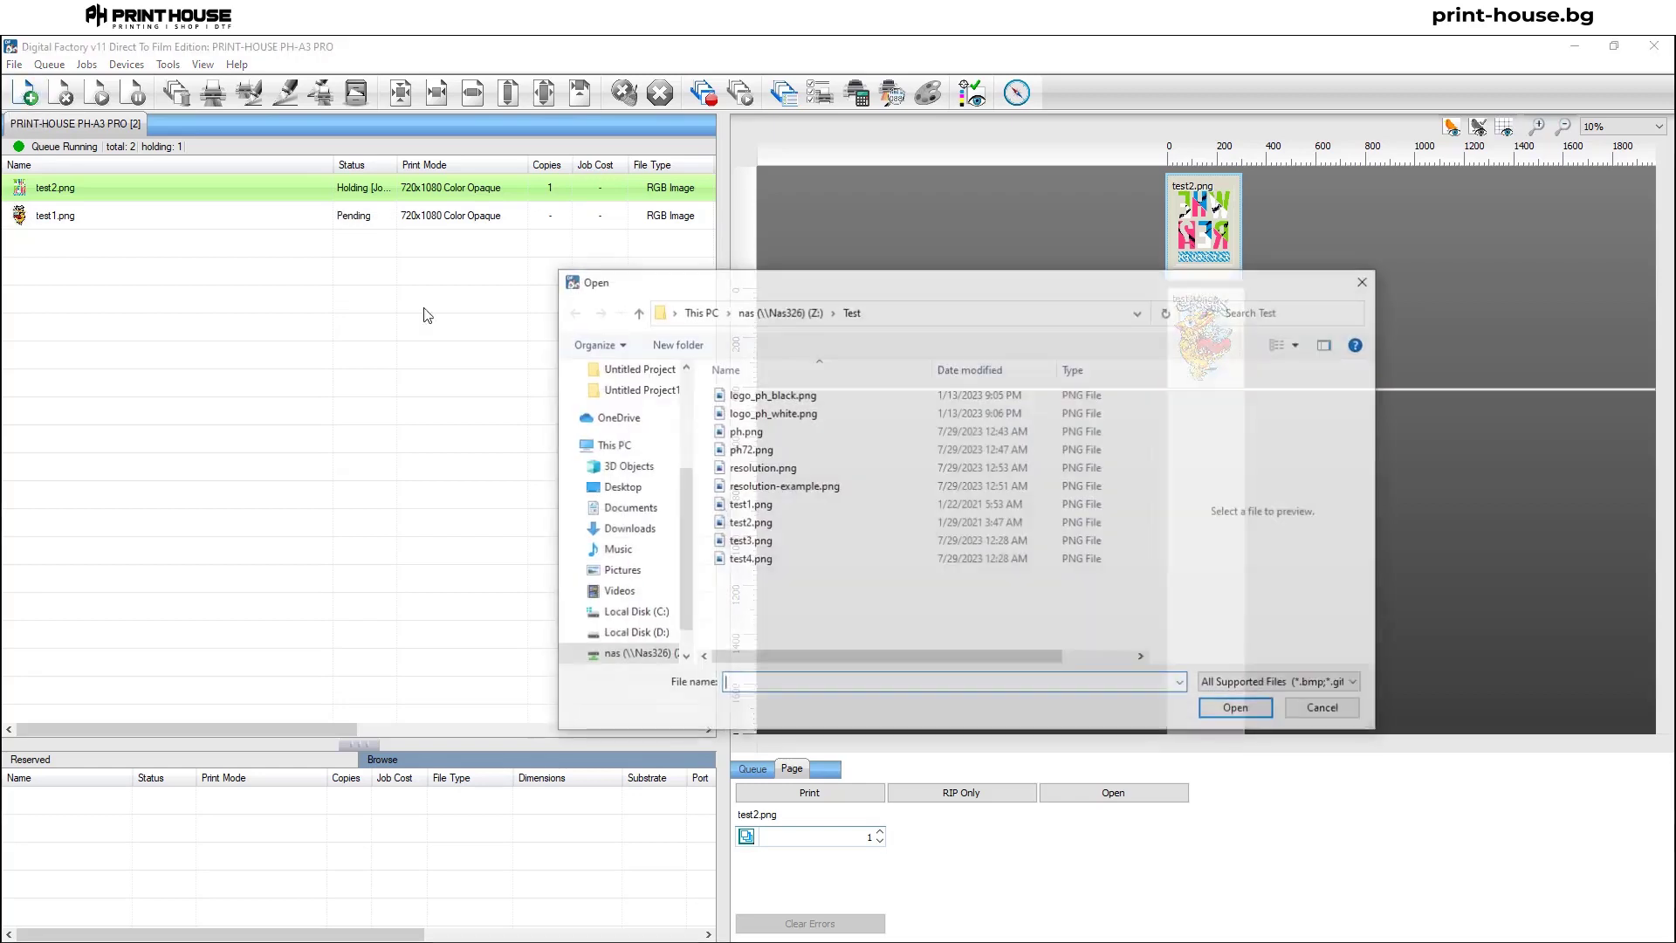
pyautogui.click(753, 560)
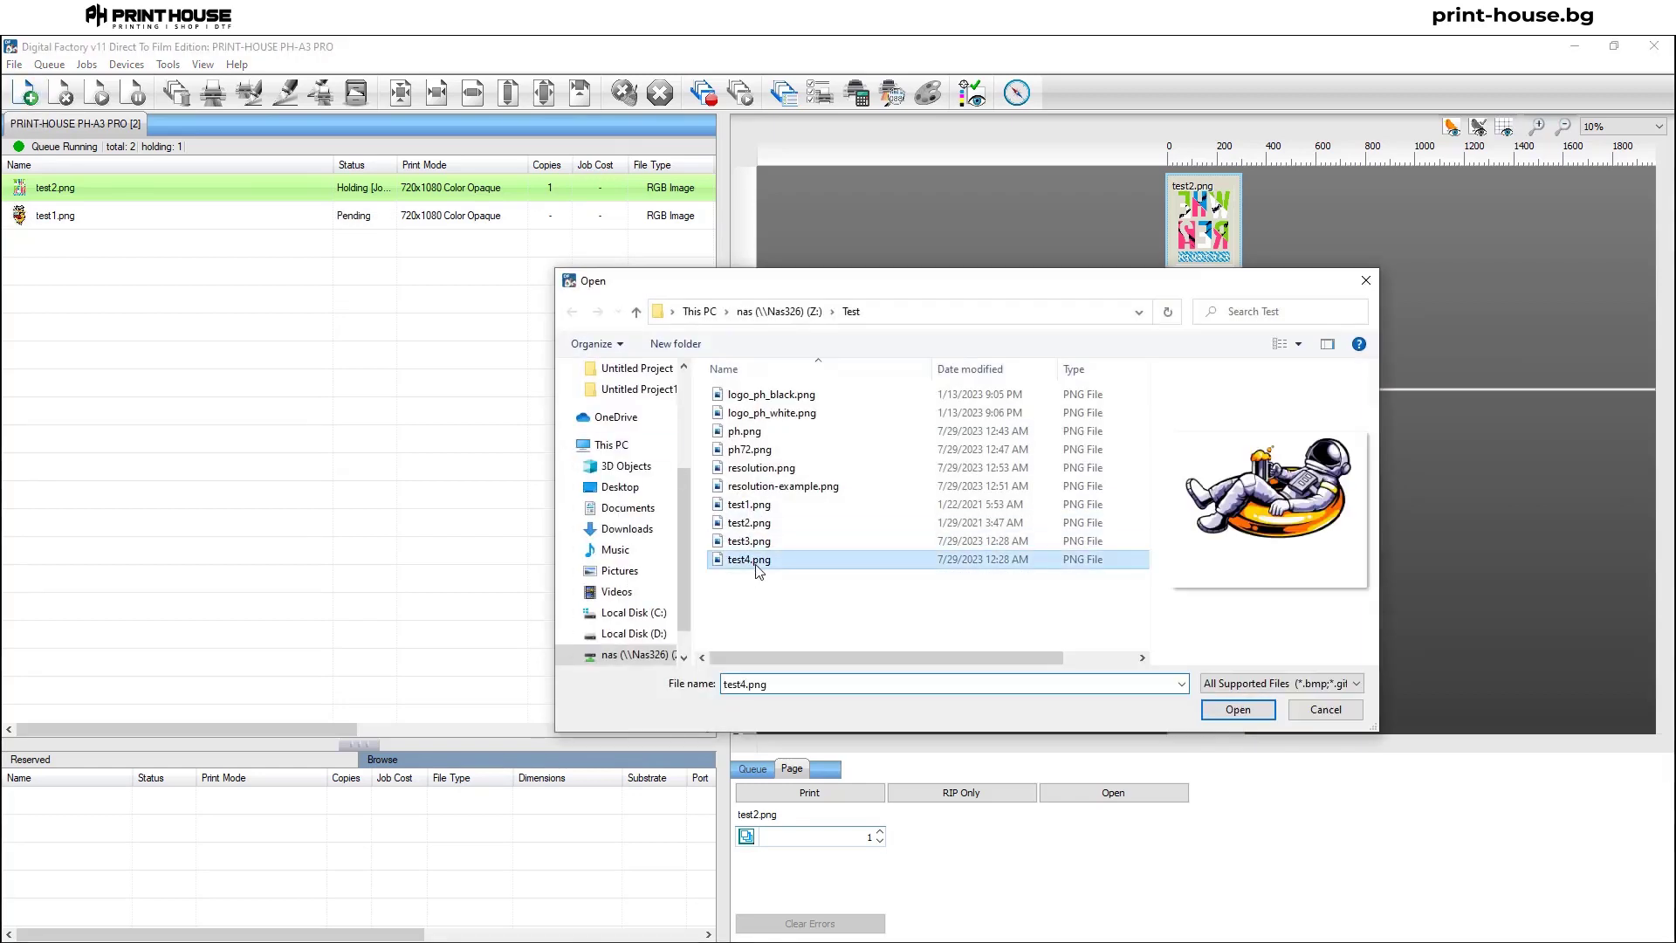
pyautogui.click(1239, 710)
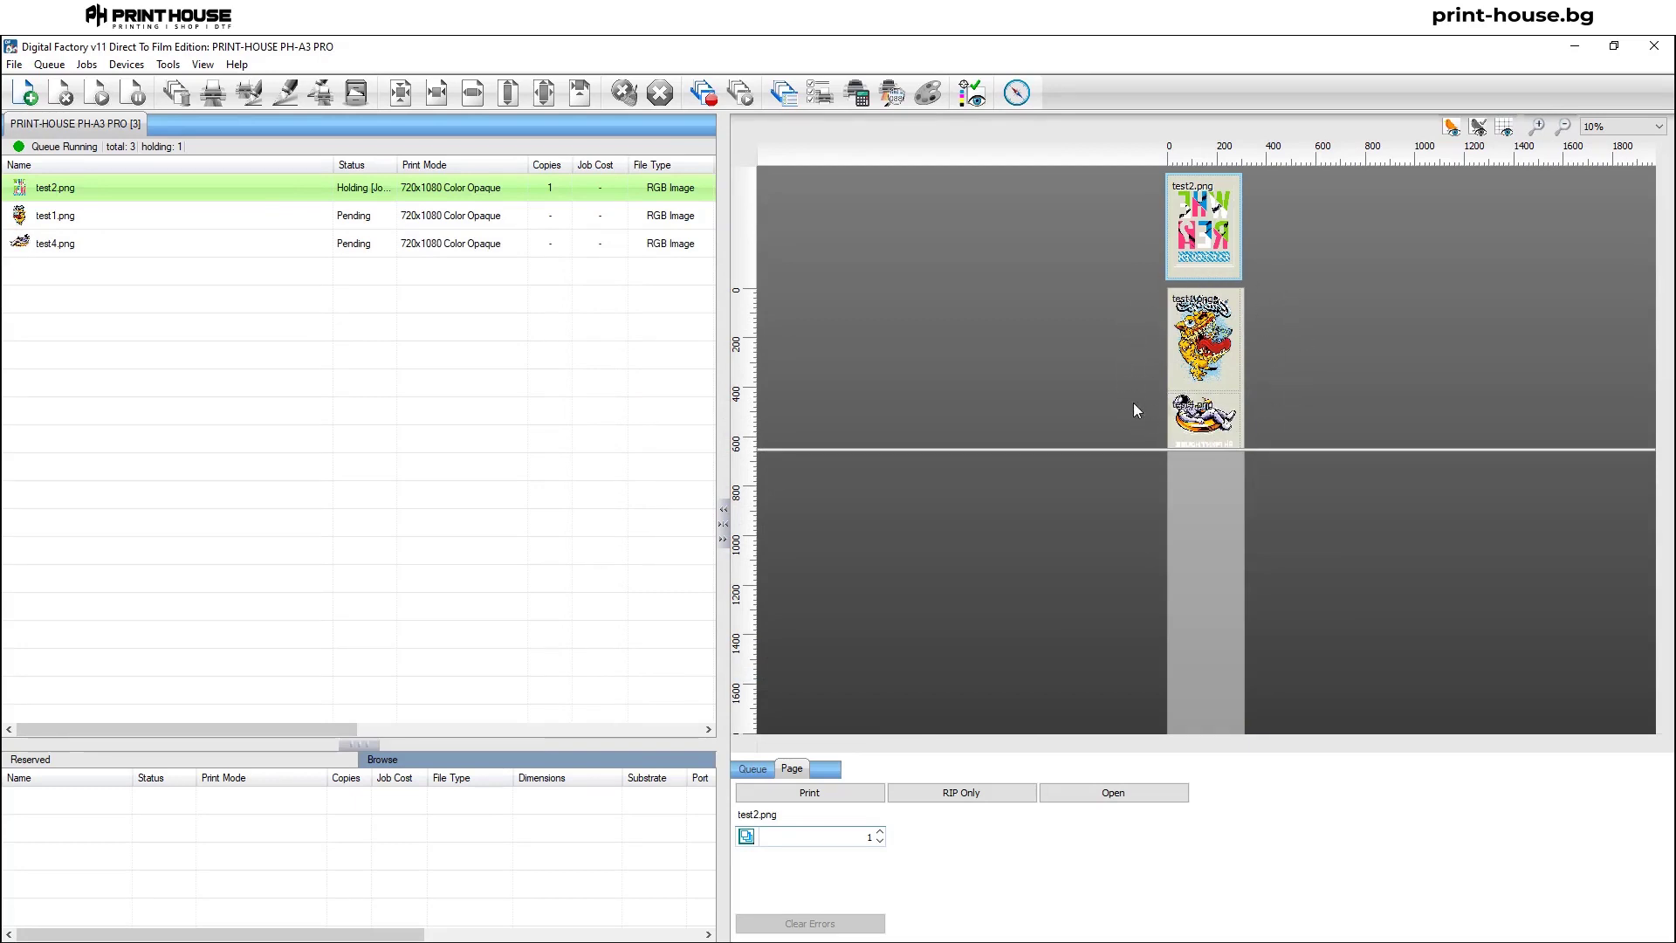
# Process the page holding test1.png and test4.png with RIP Only and expand its queue entry to list both jobs.
pyautogui.rightClick(76, 249)
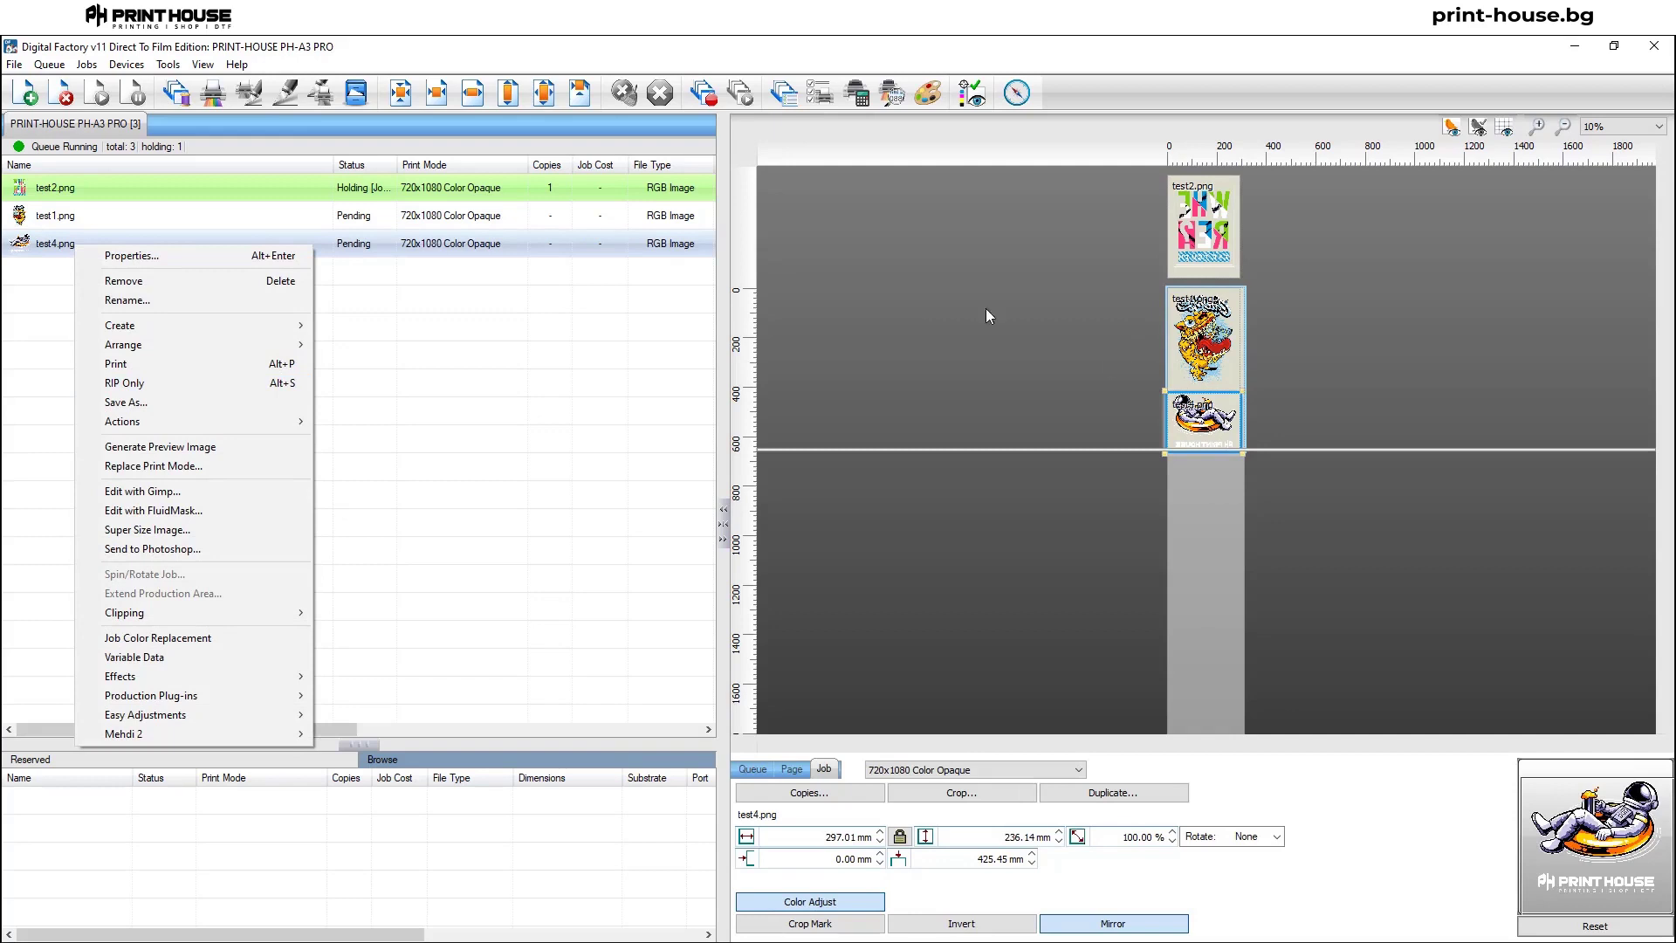
pyautogui.click(145, 384)
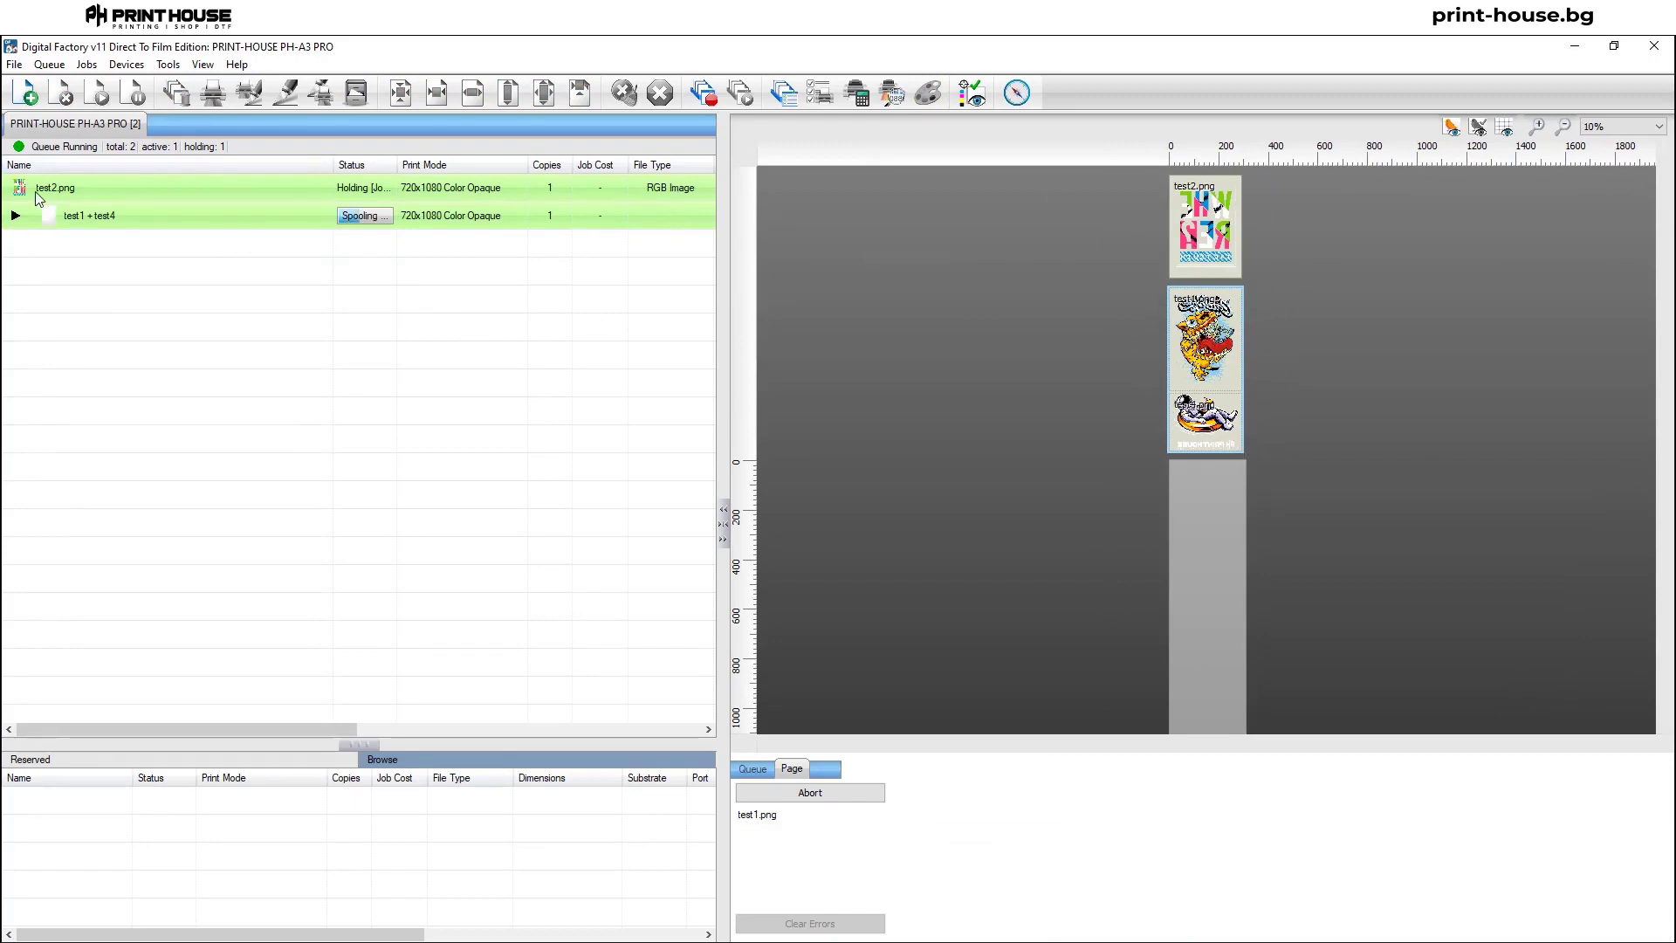
pyautogui.click(64, 189)
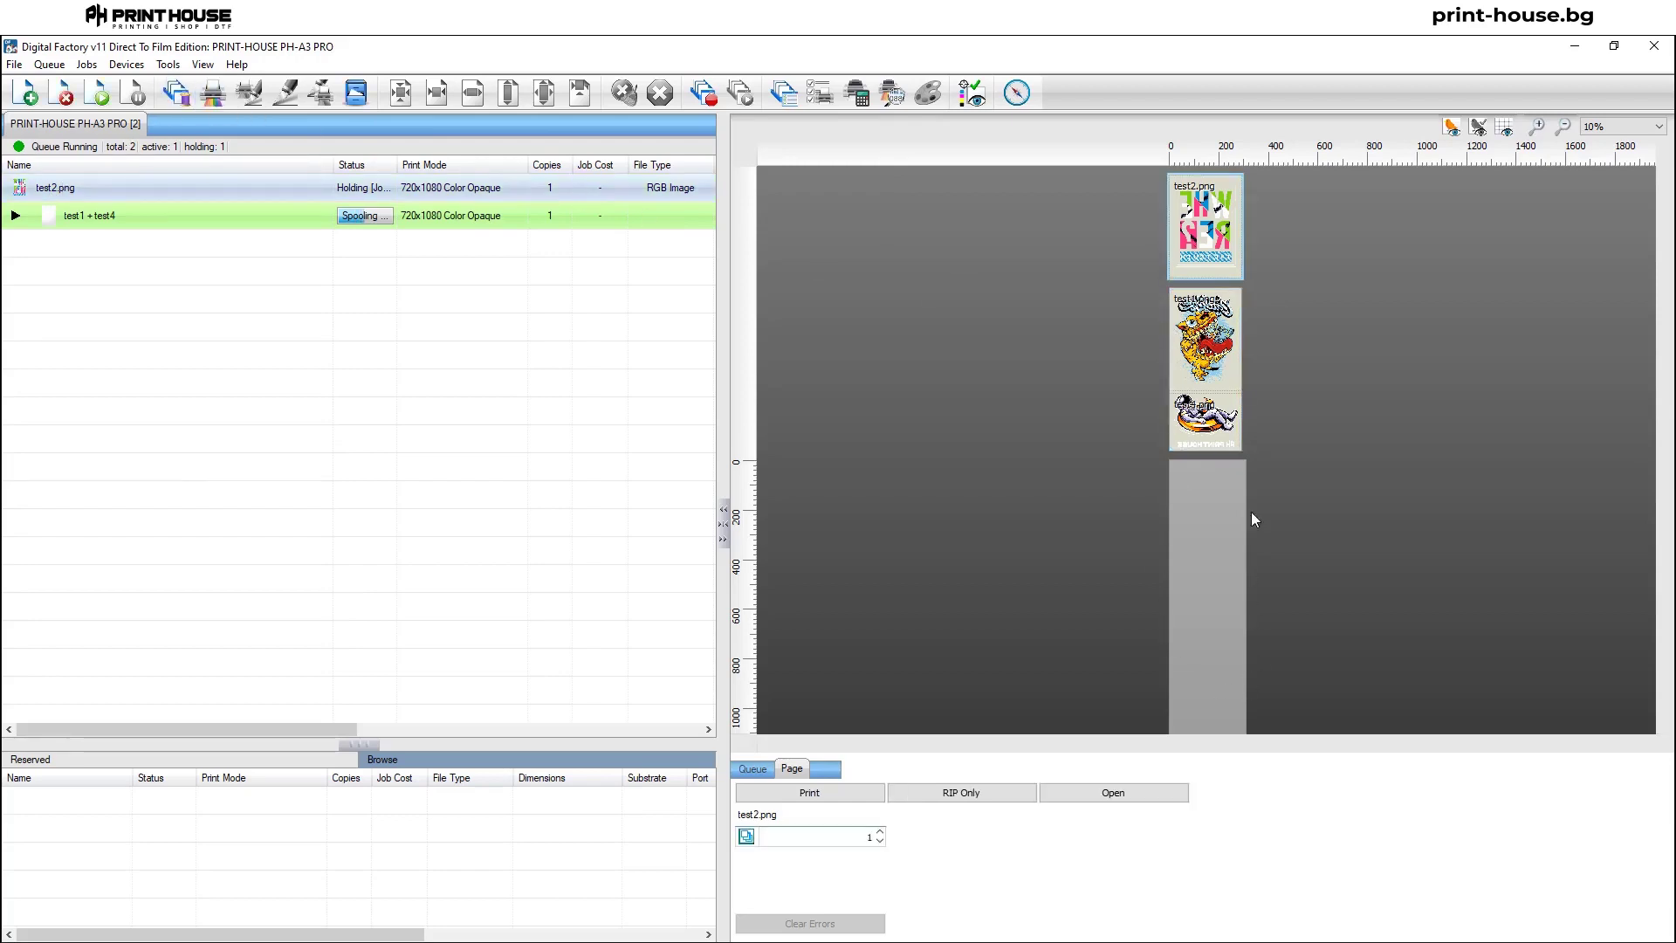
pyautogui.scroll(-1, 1201, 427)
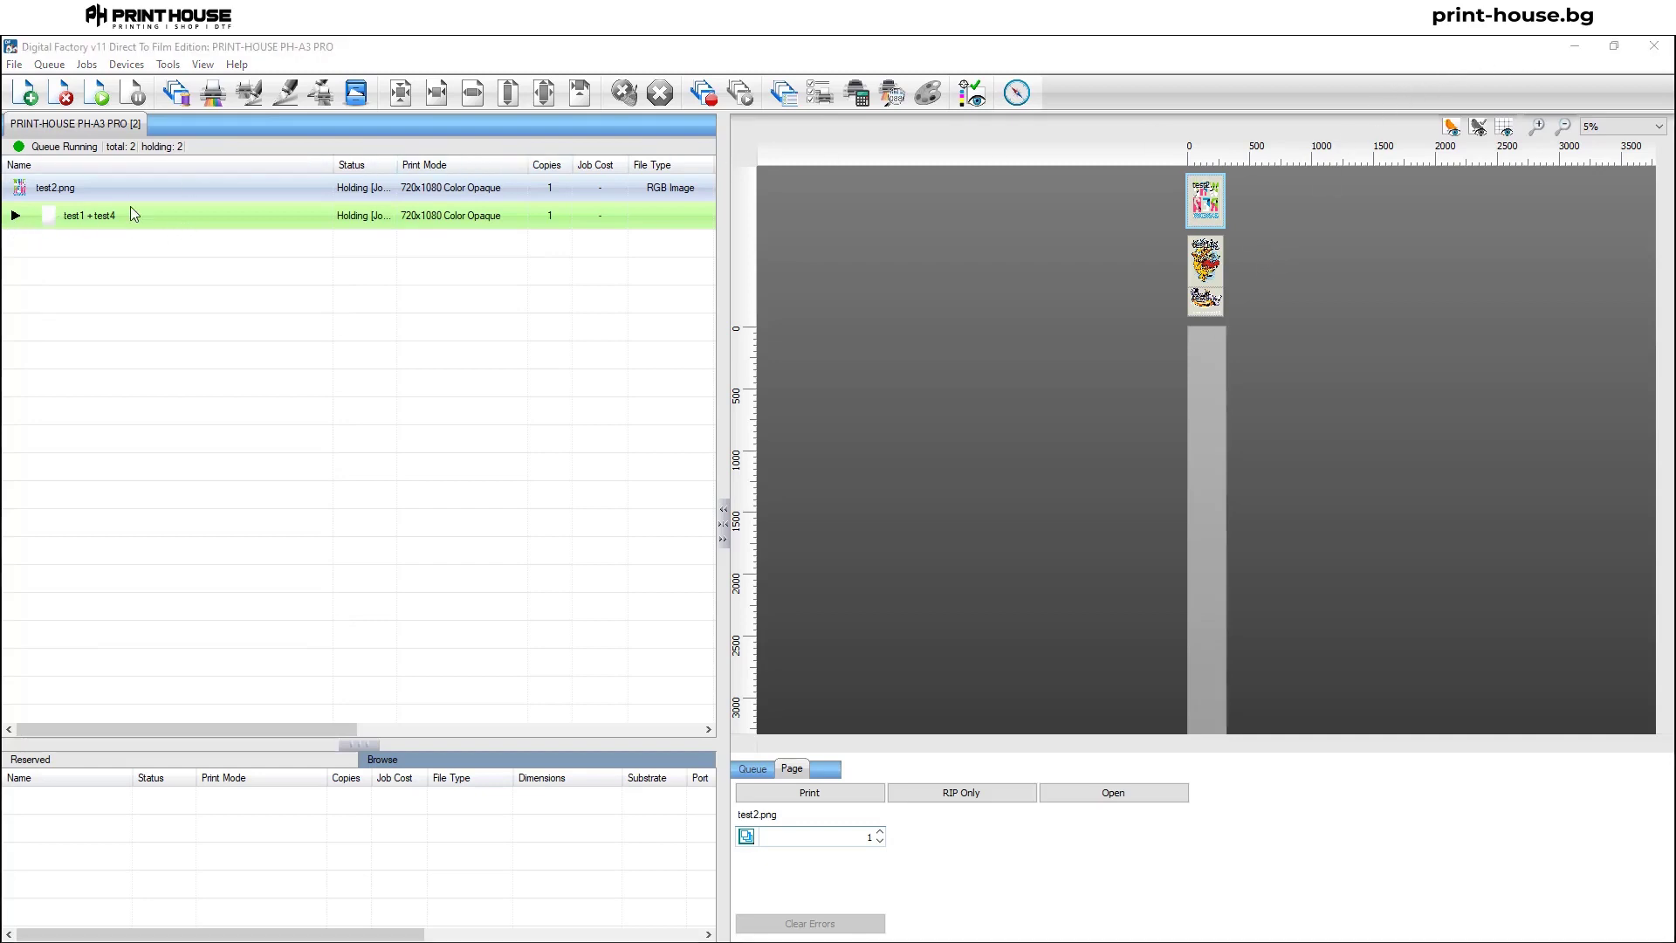
pyautogui.click(16, 216)
pyautogui.click(16, 217)
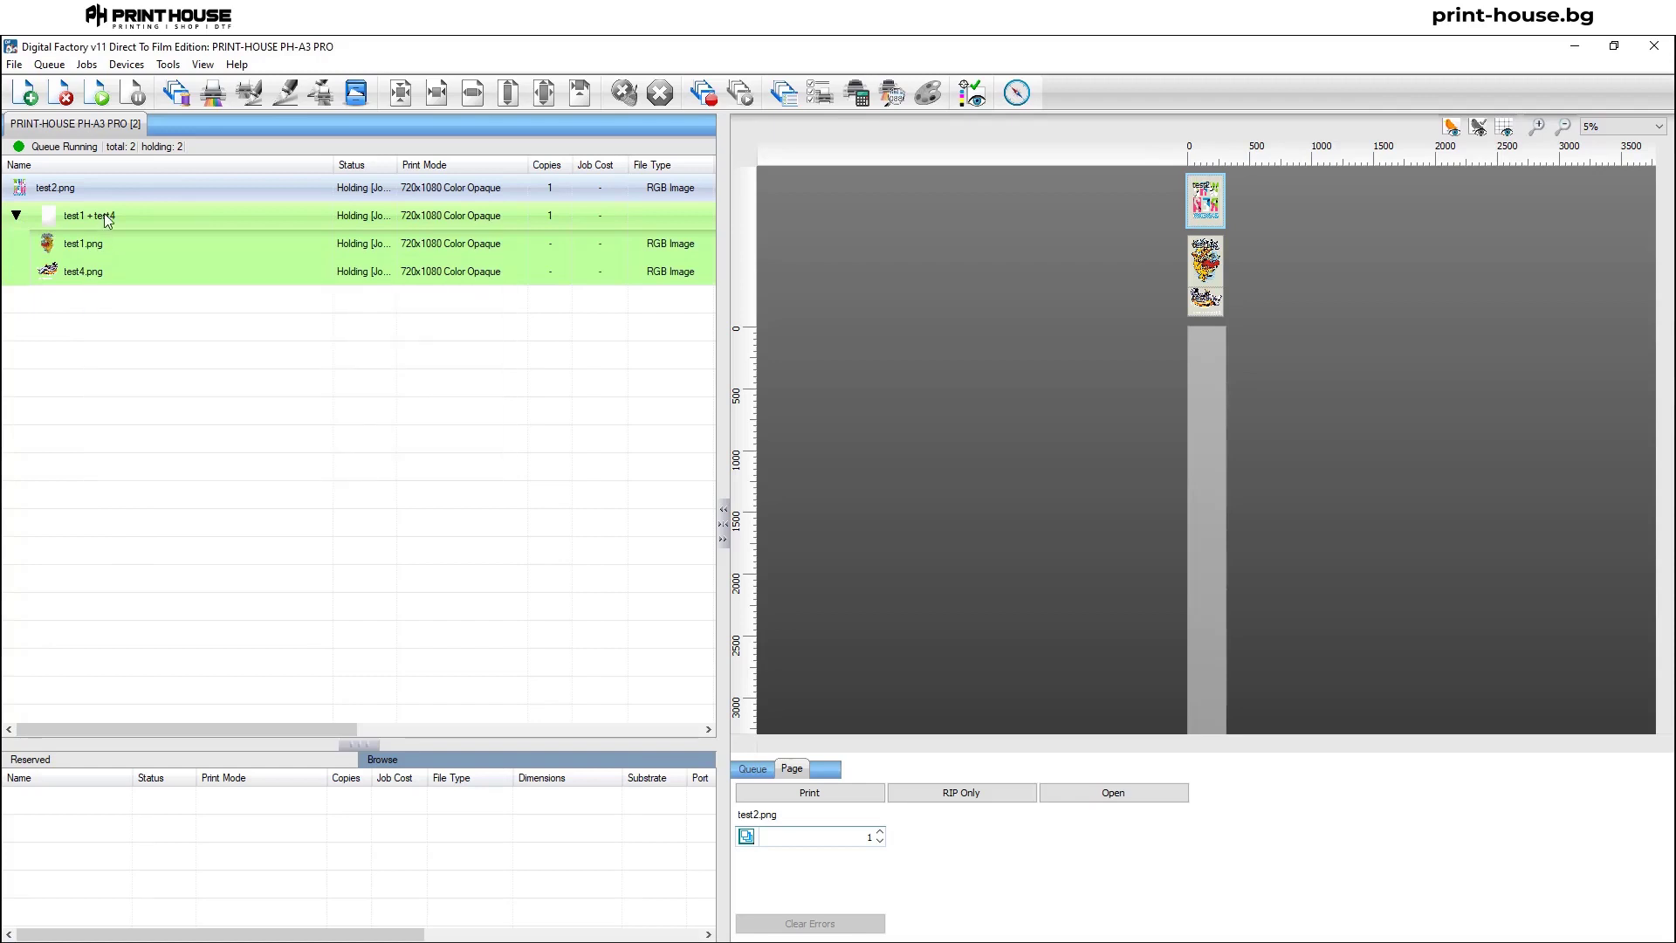
# Collapse the test1 + test4 entry and examine the page dimensions of both jobs in the queue.
pyautogui.click(16, 216)
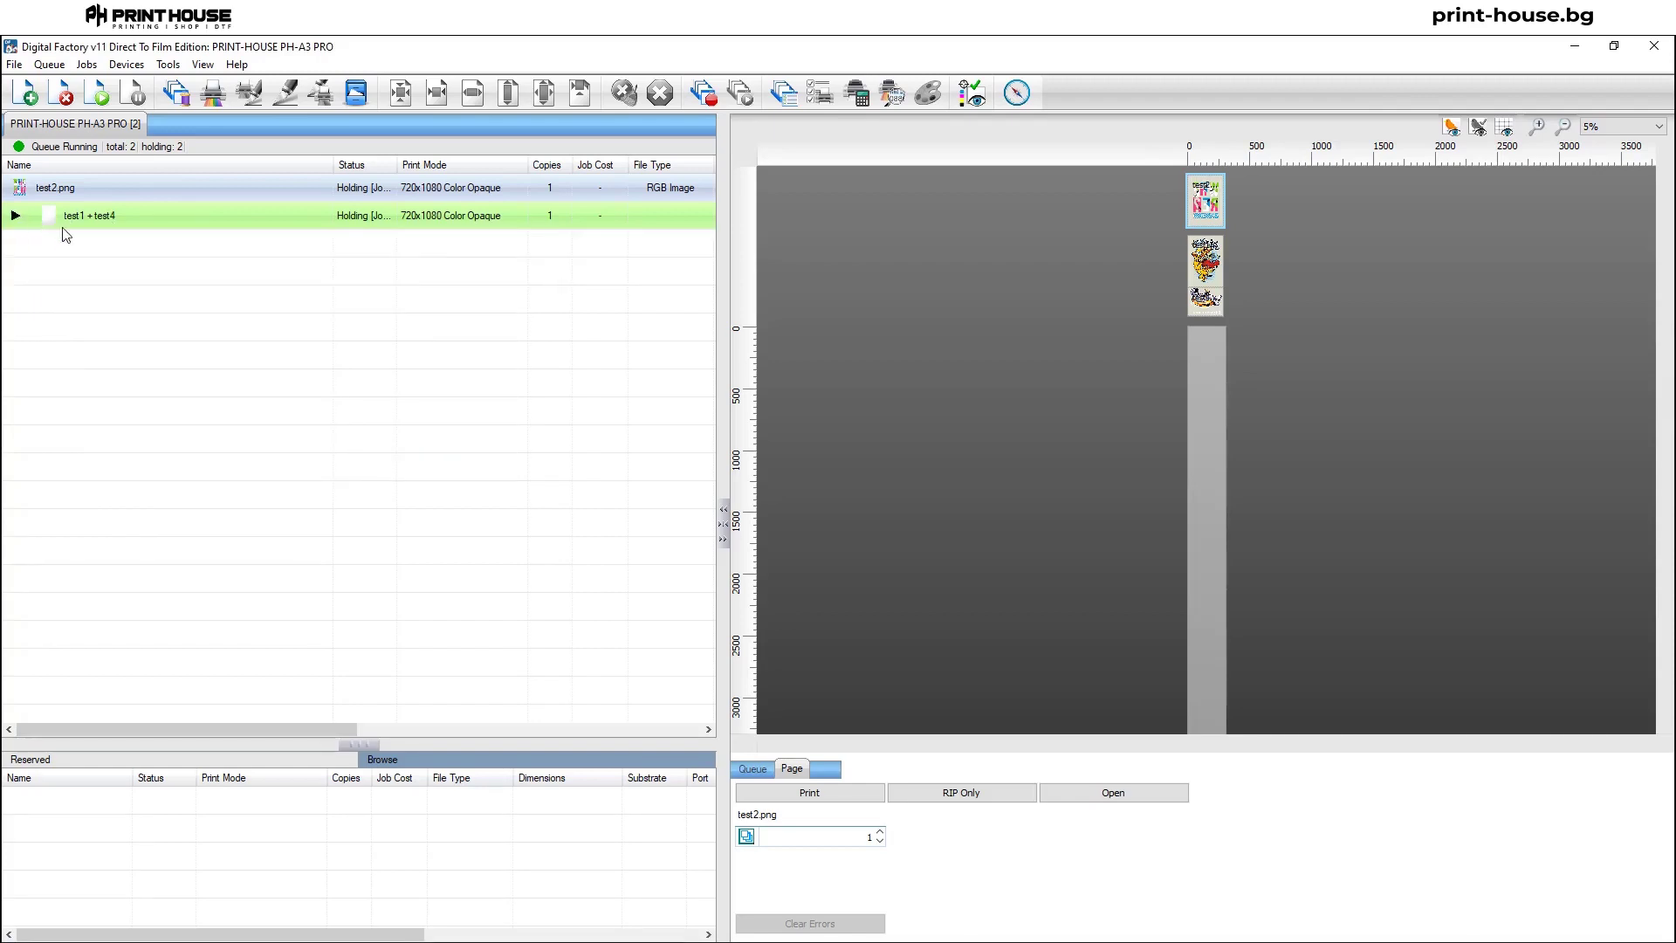
pyautogui.moveTo(271, 725); pyautogui.dragTo(361, 729)
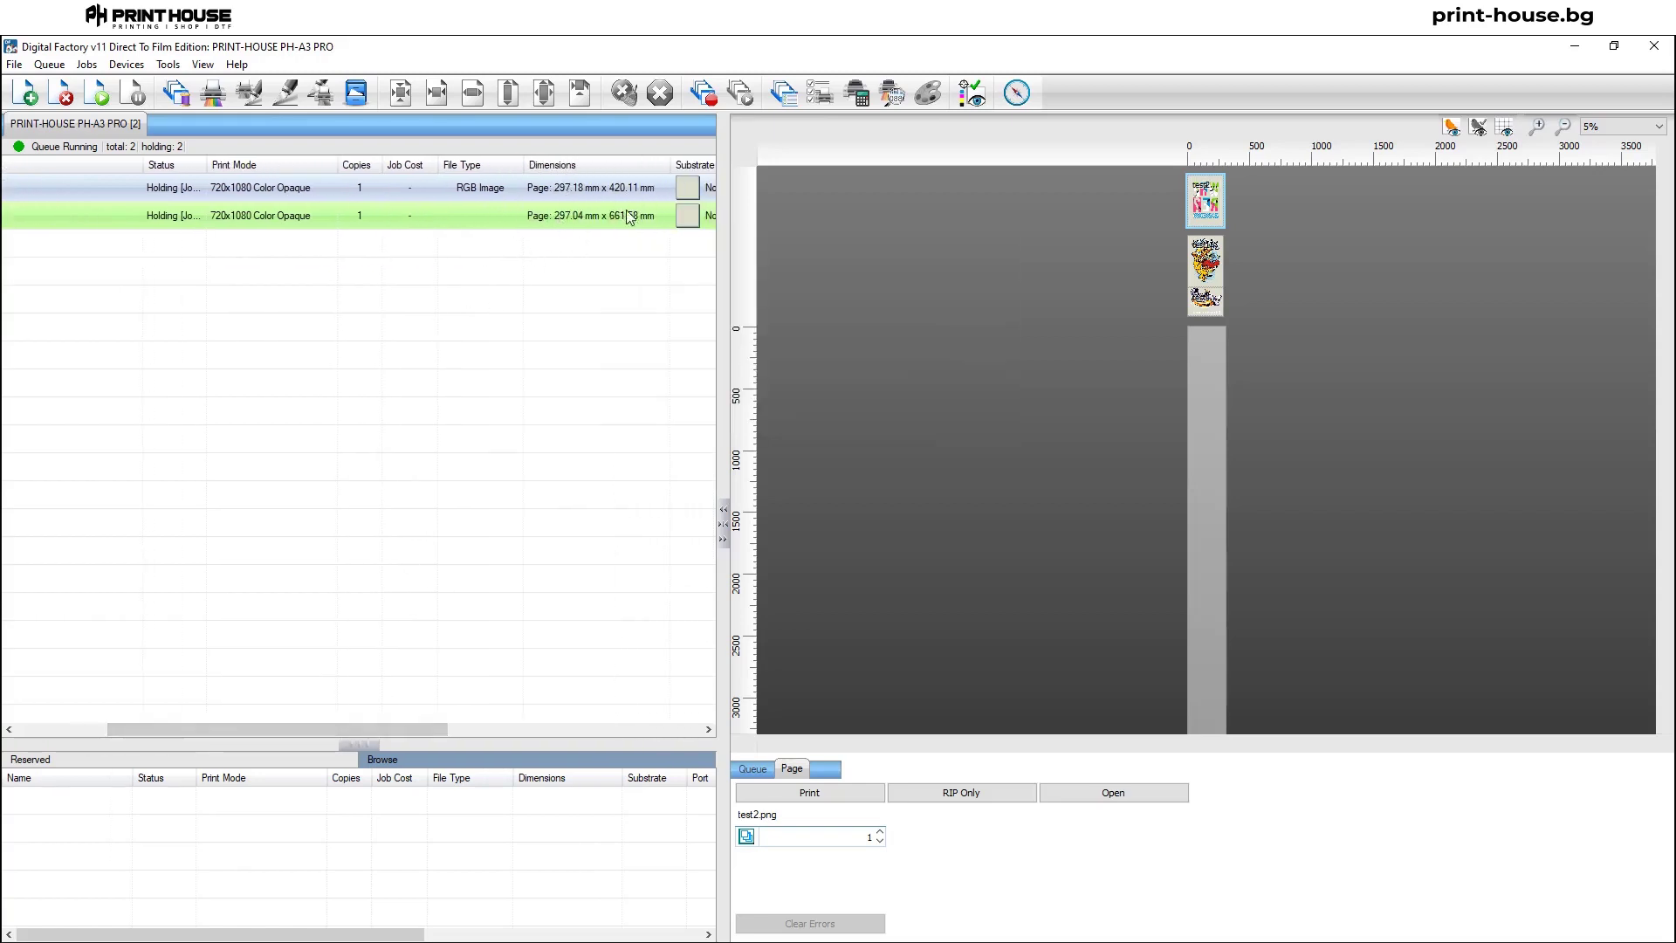
pyautogui.hscroll(3, 360, 218)
pyautogui.keyDown('shift'); pyautogui.click(359, 216); pyautogui.keyUp('shift')
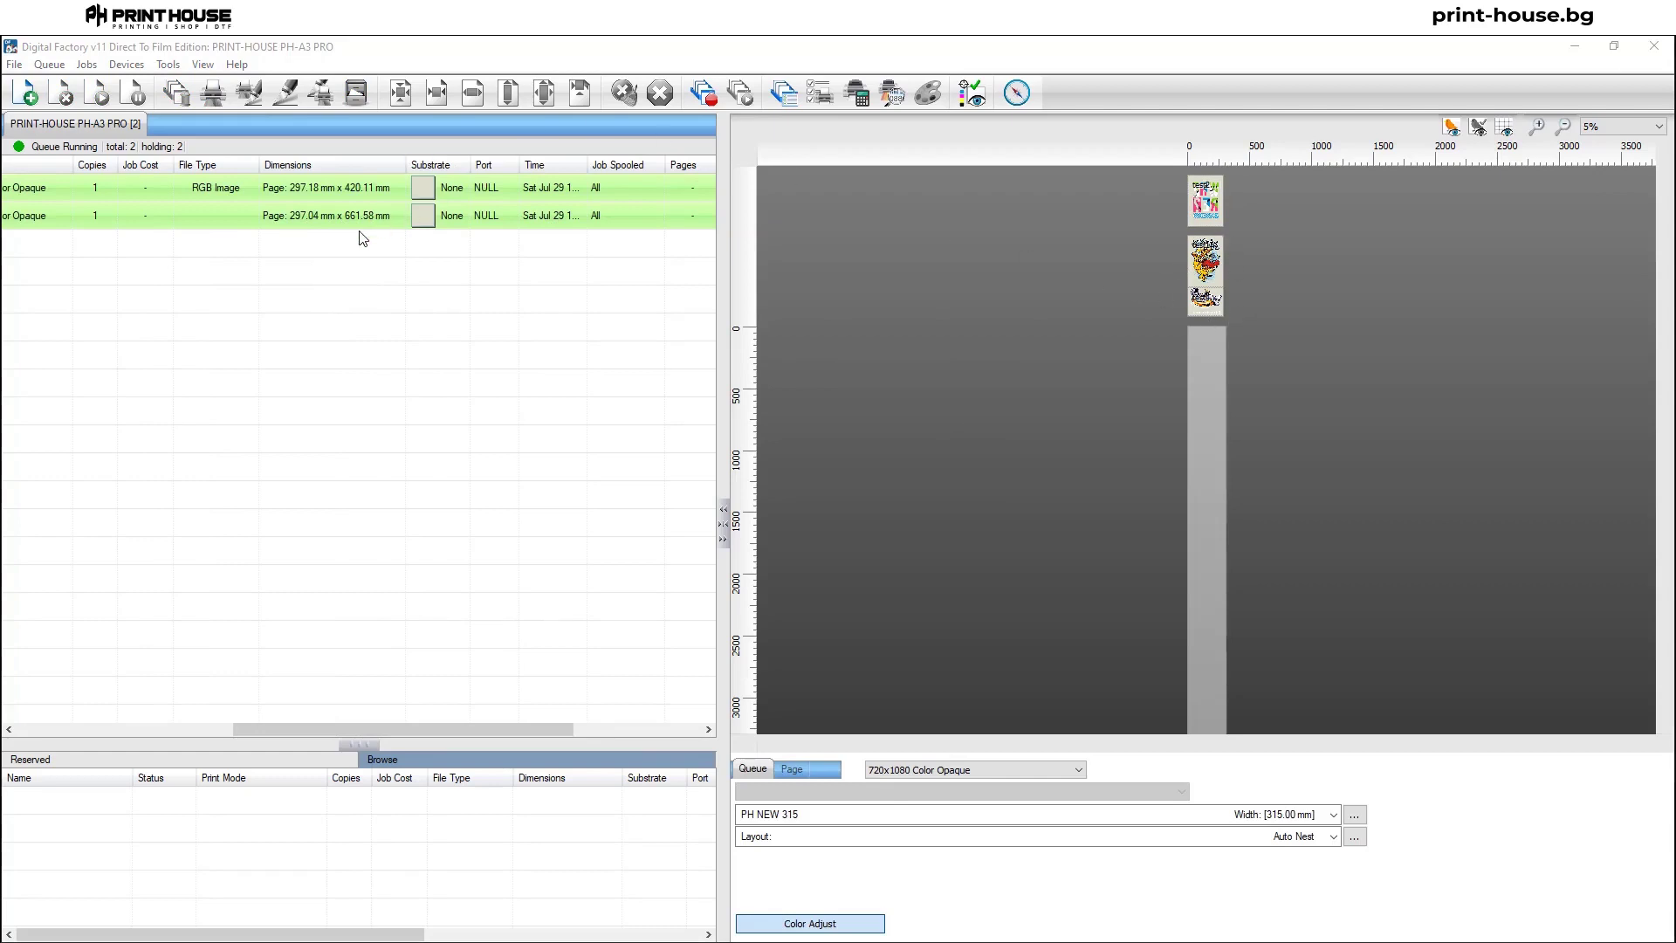
pyautogui.moveTo(352, 225)
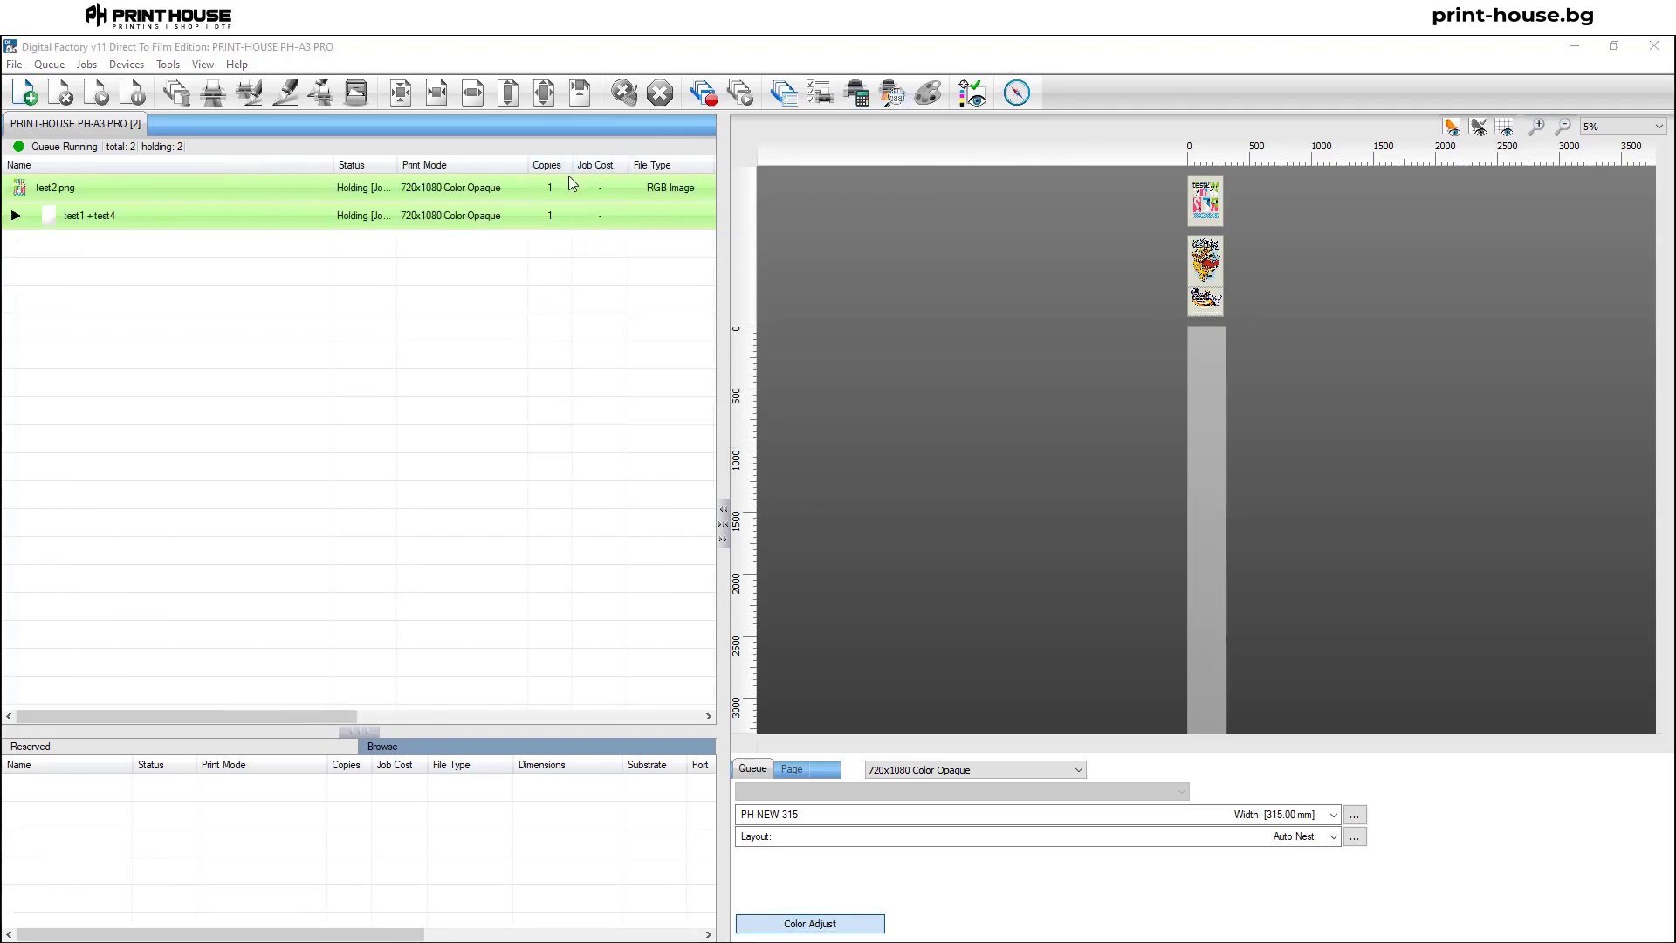
# Select the test2.png page in the layout preview and collapse the test1 + test4 queue entry.
pyautogui.click(1202, 262)
pyautogui.click(1219, 196)
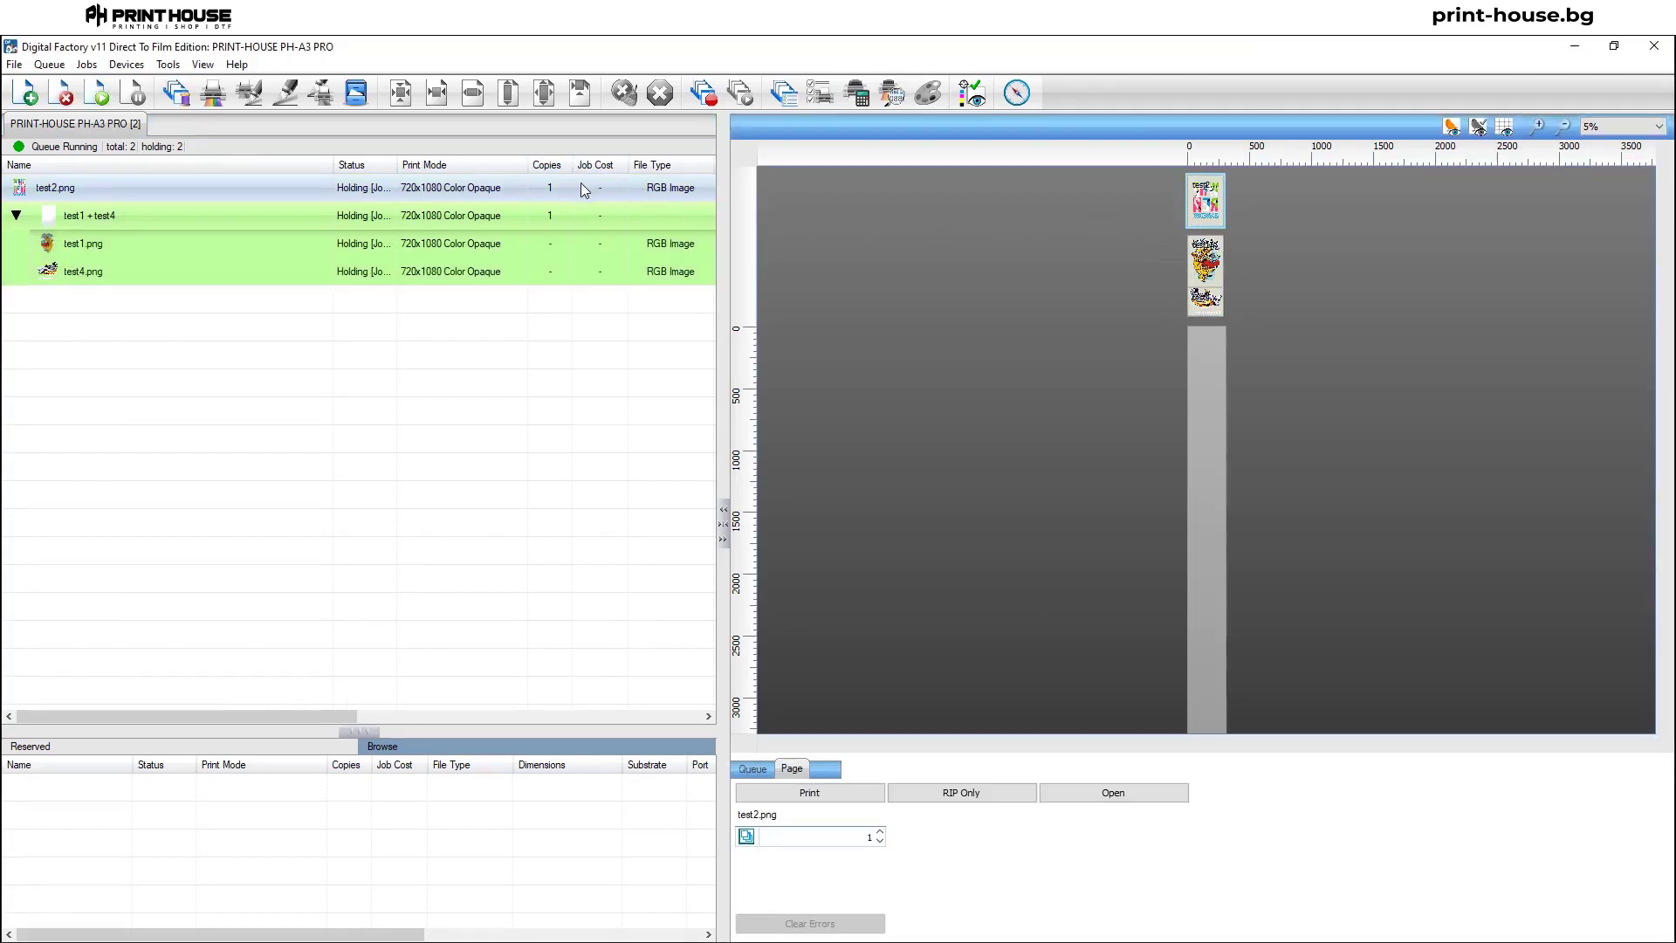
pyautogui.click(17, 215)
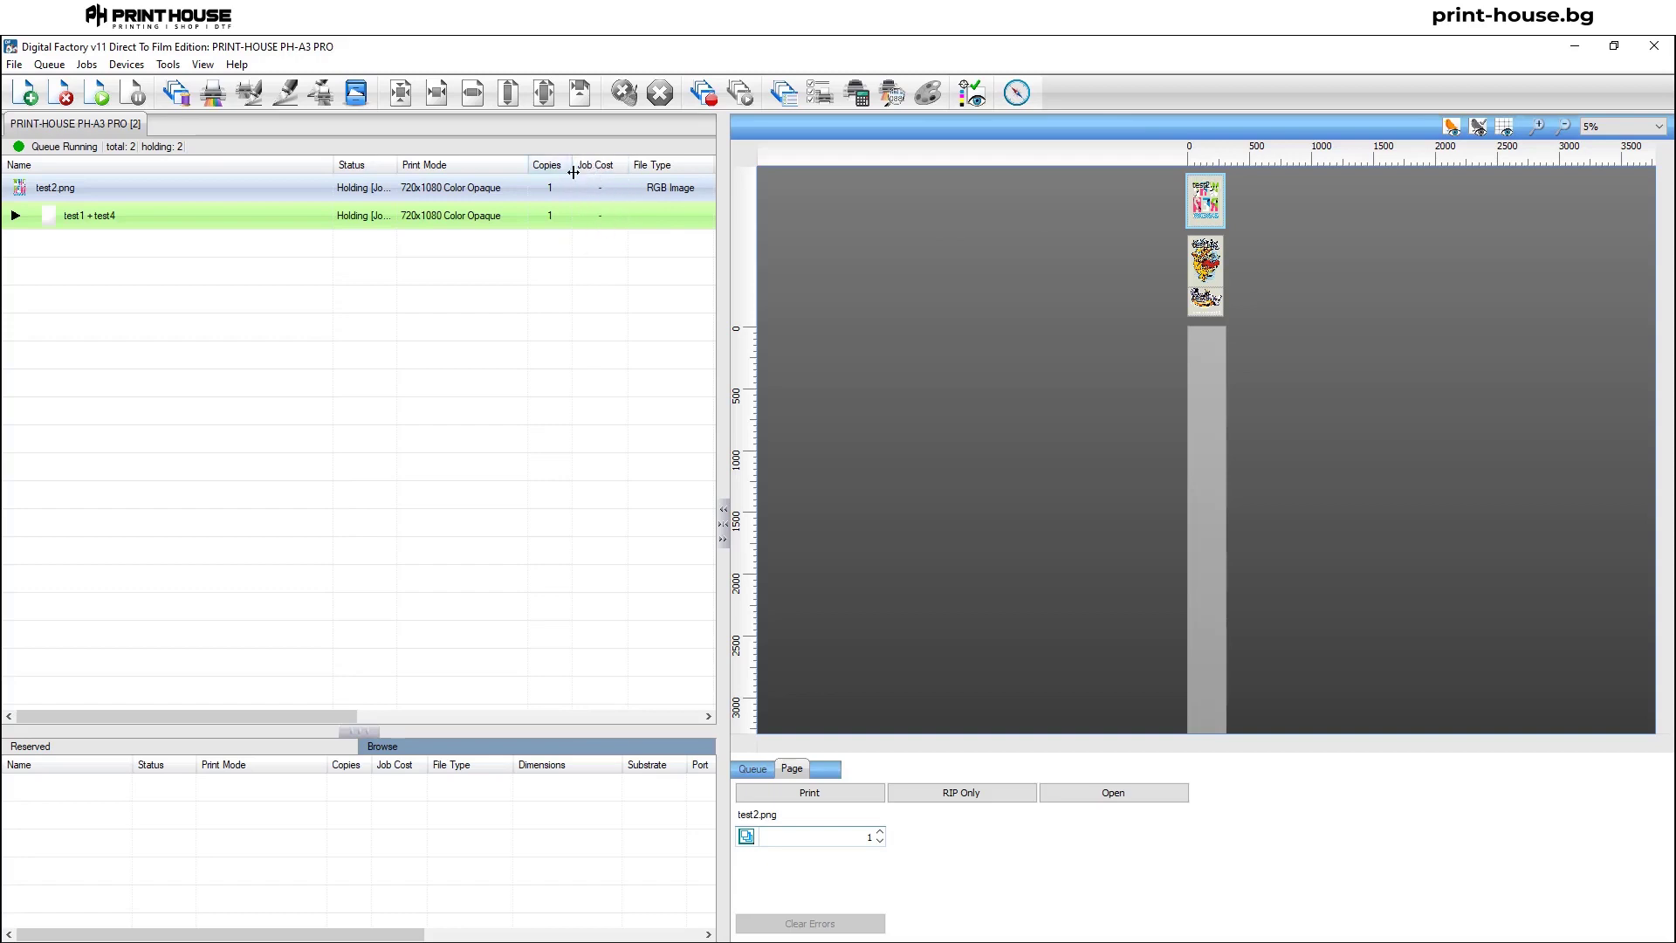
# Open the queue's Costing settings, examine the material cost units and the ink, labor and tax fields, and close the properties.
pyautogui.doubleClick(91, 126)
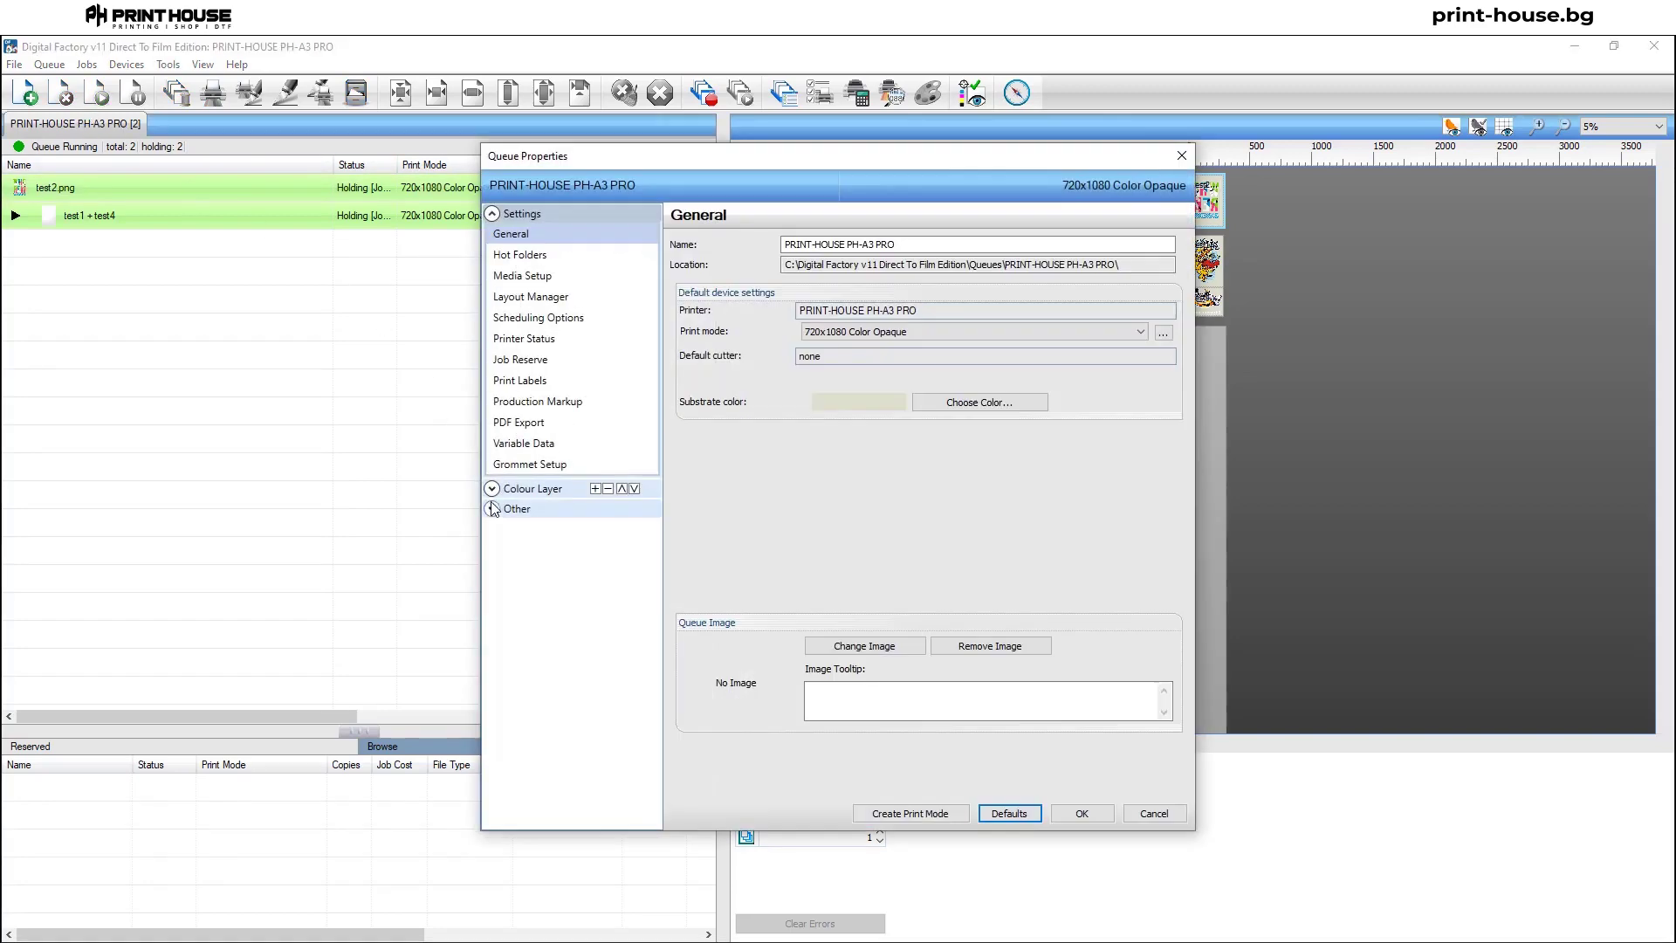
pyautogui.click(491, 510)
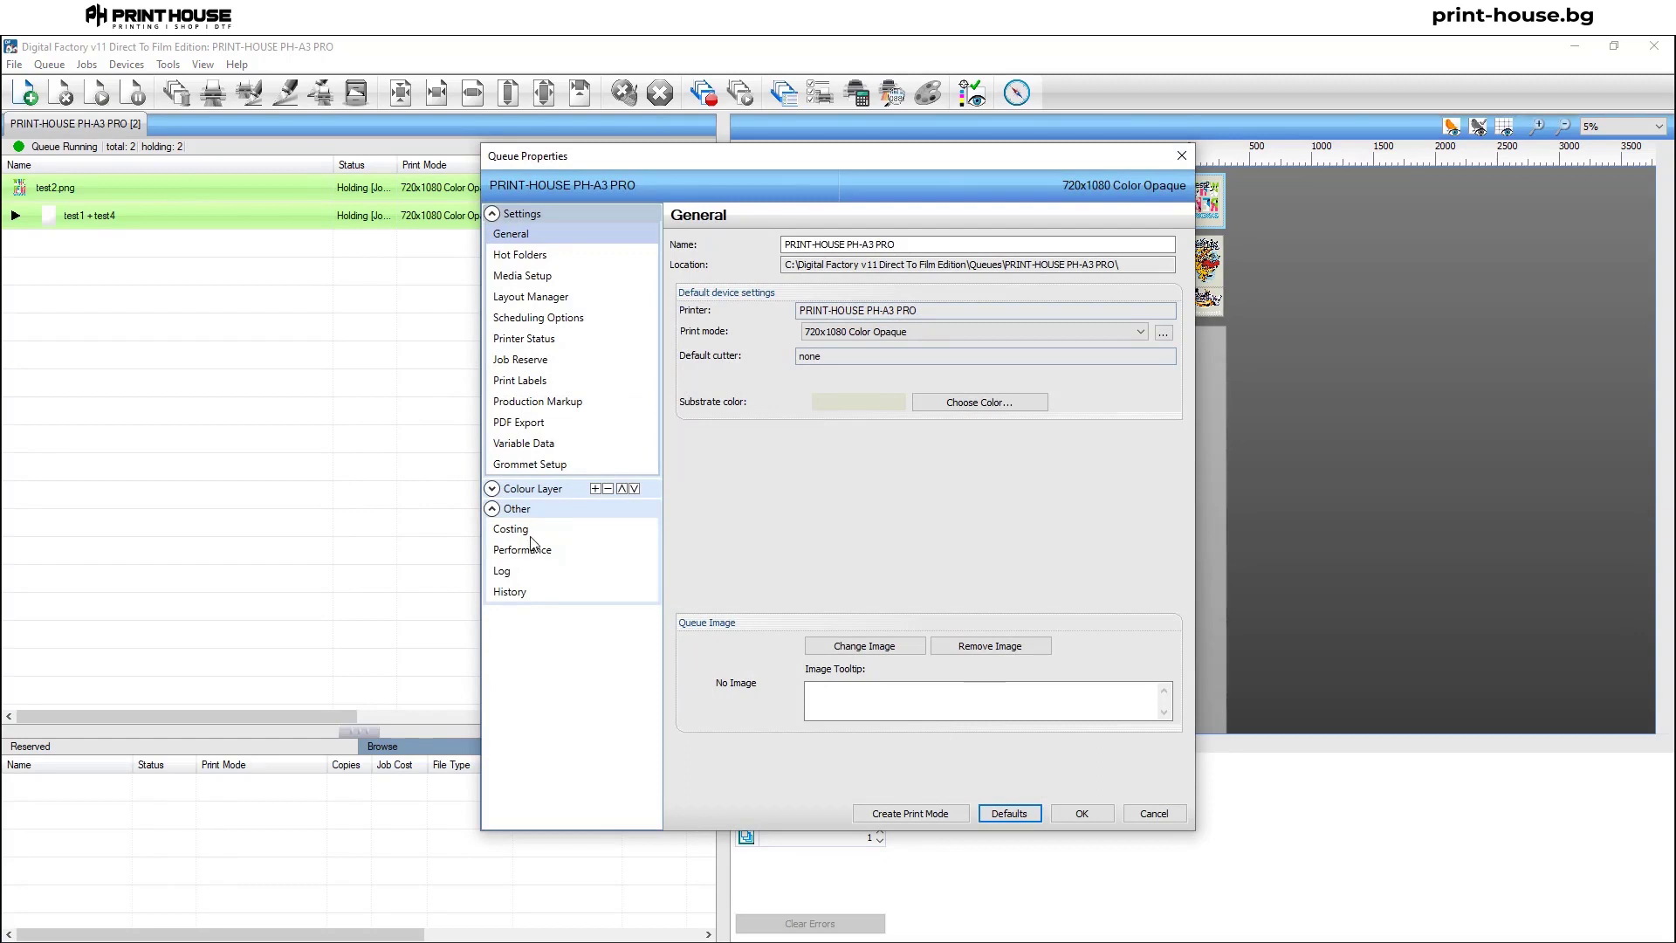
pyautogui.click(511, 528)
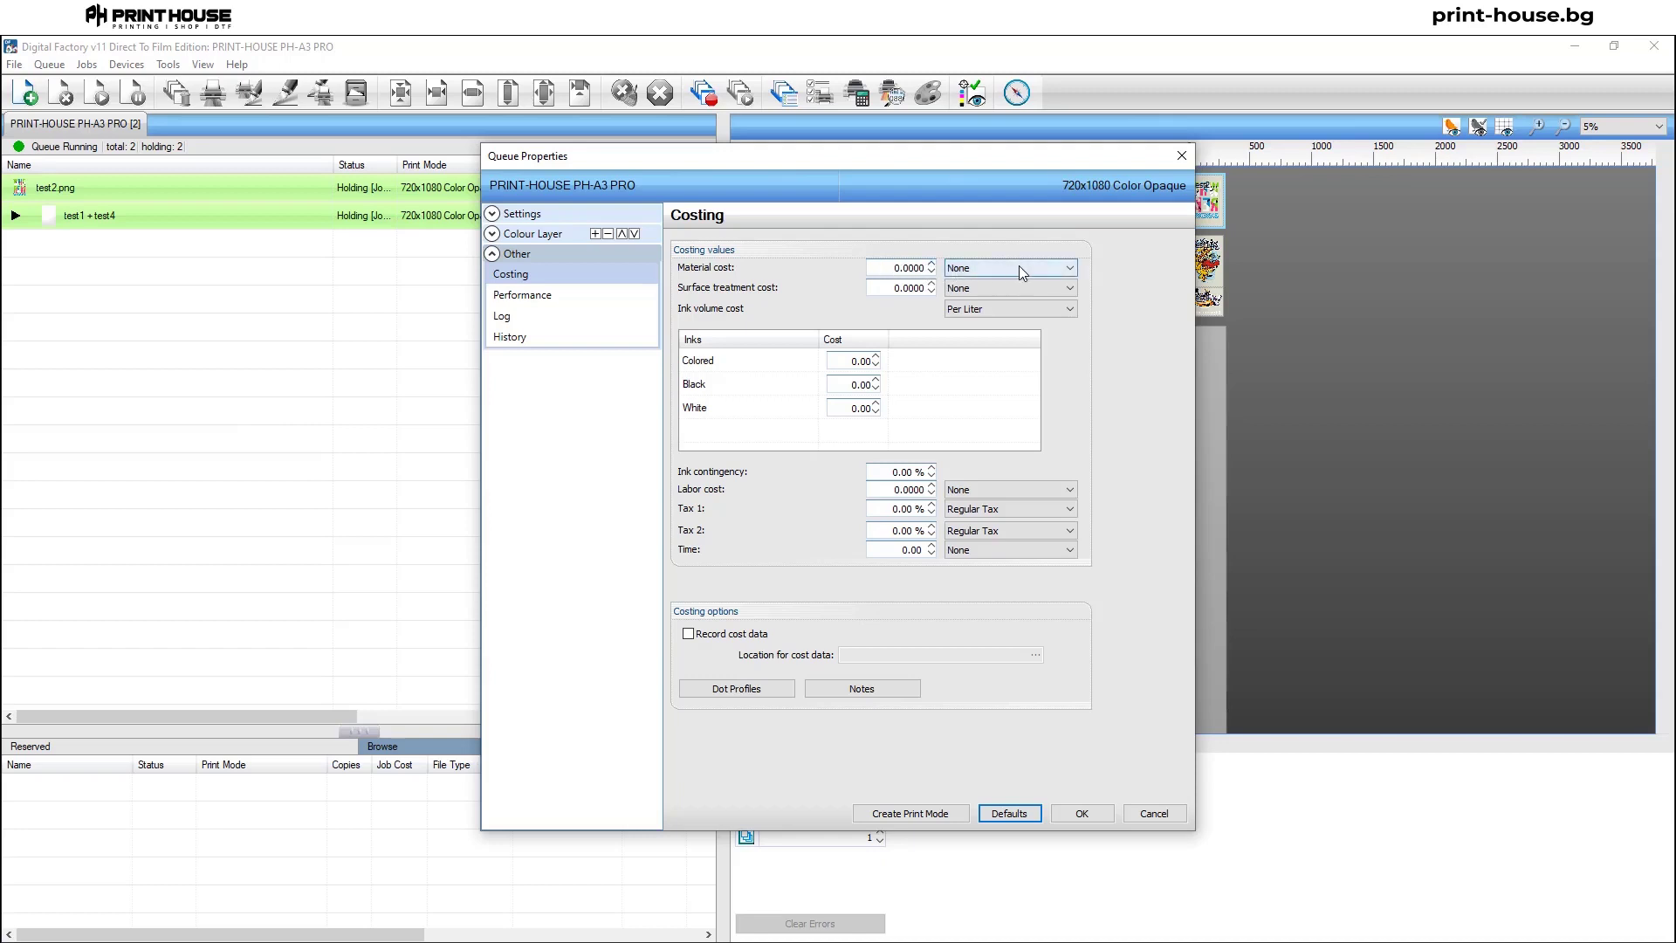
pyautogui.click(1068, 268)
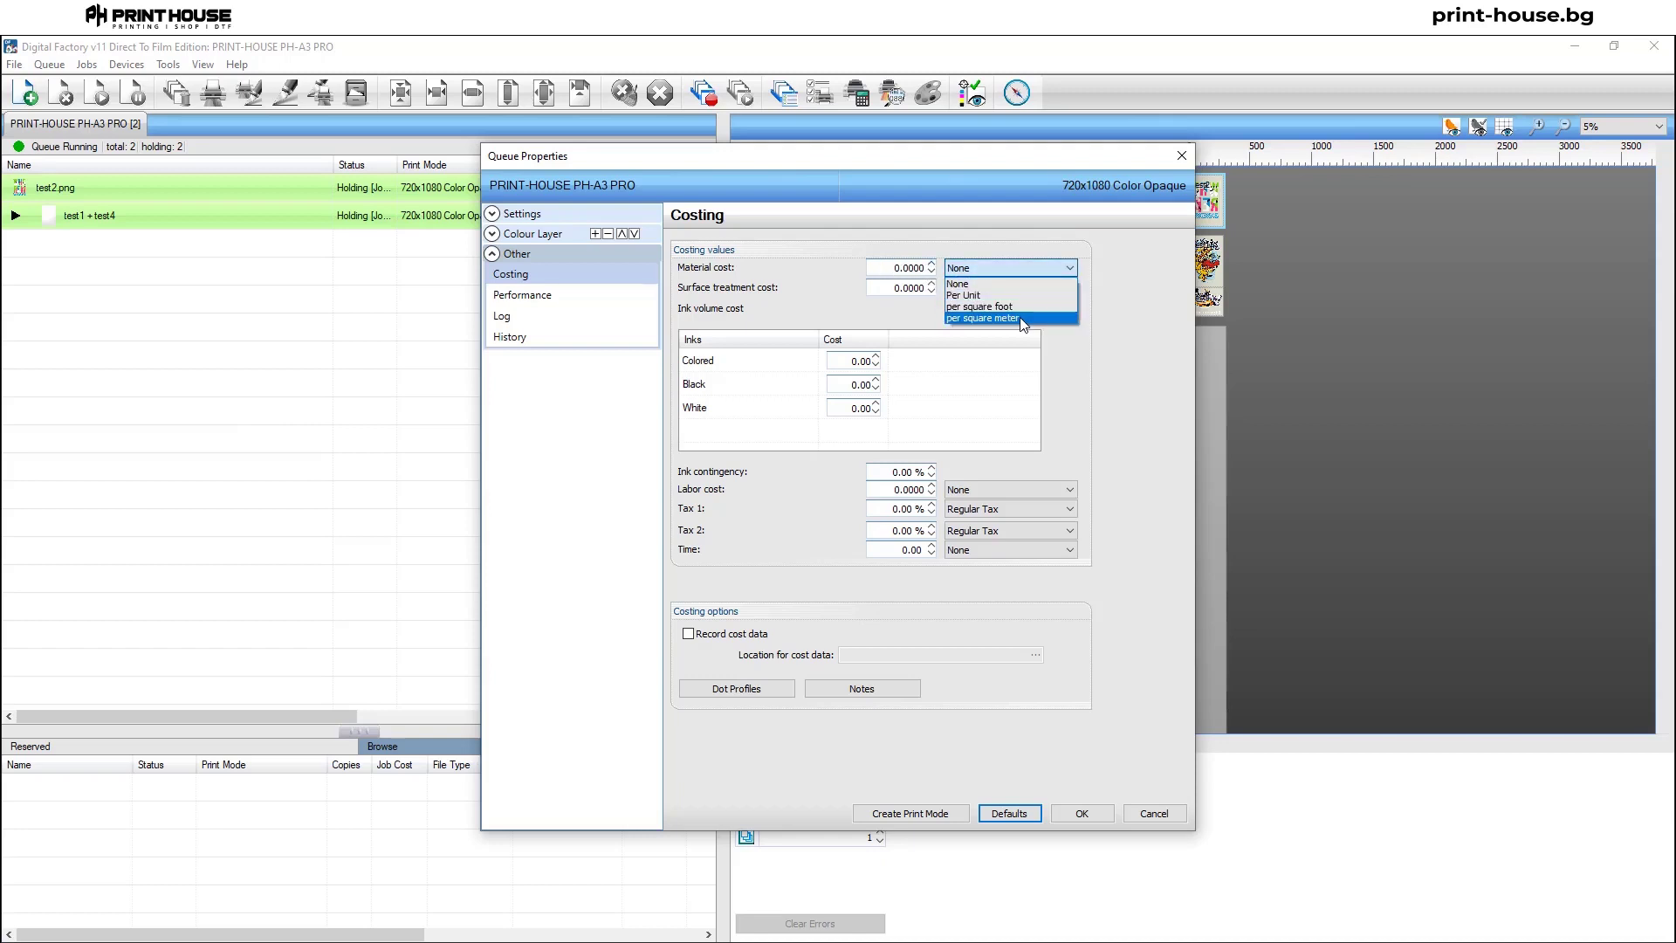
pyautogui.click(808, 302)
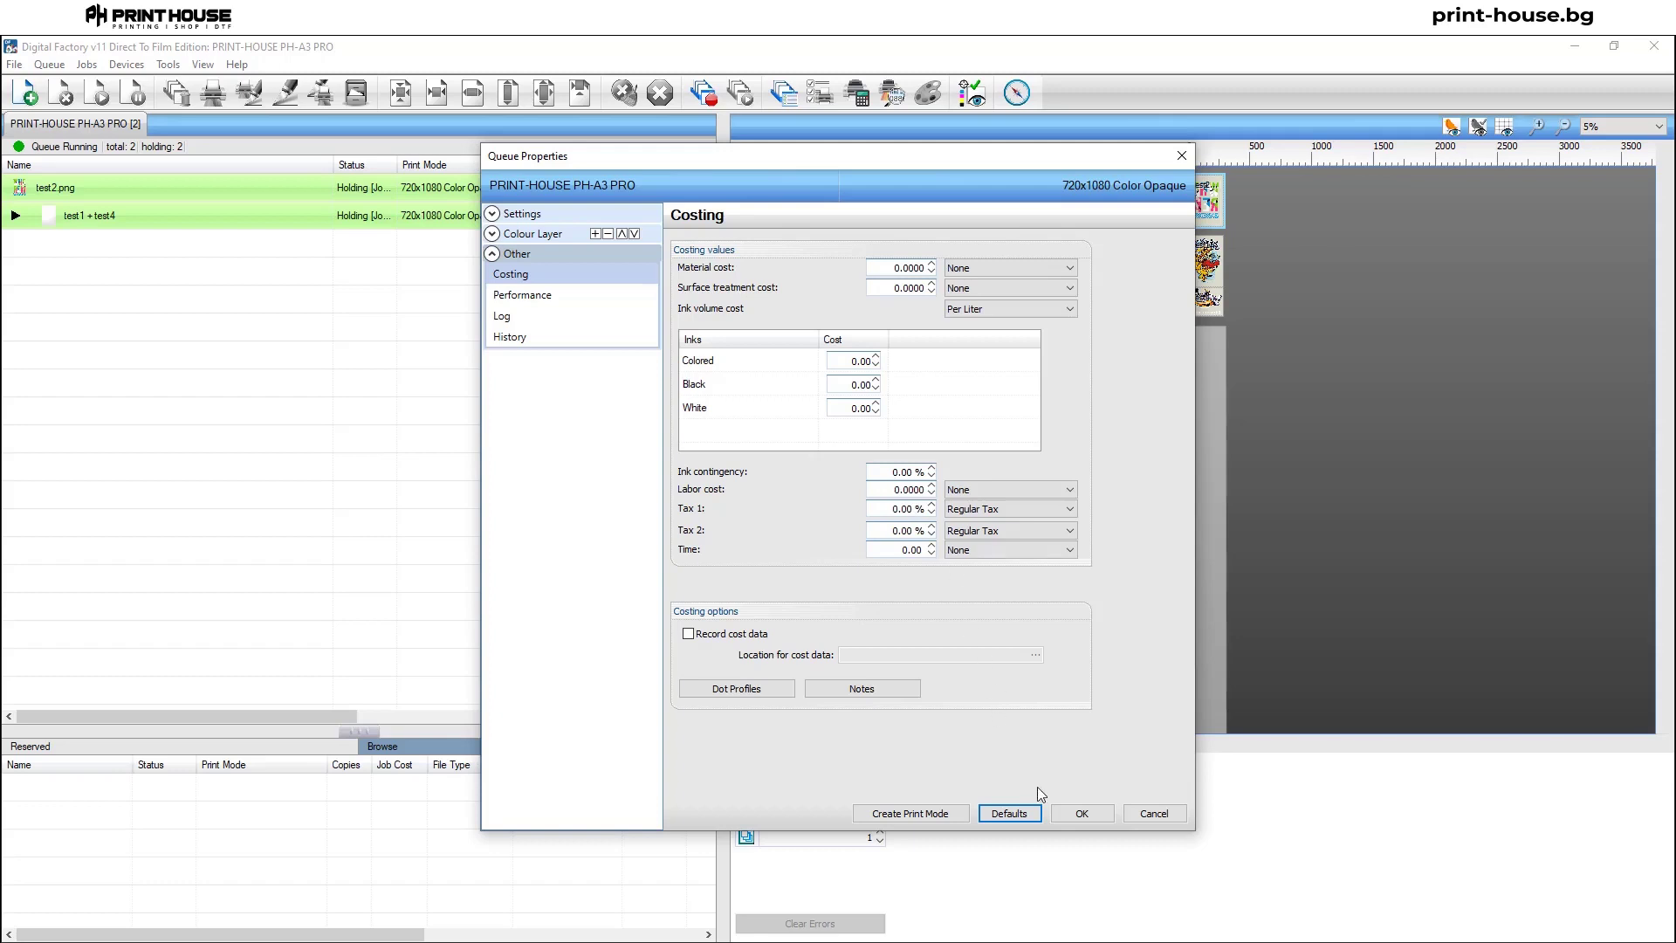
pyautogui.click(1078, 811)
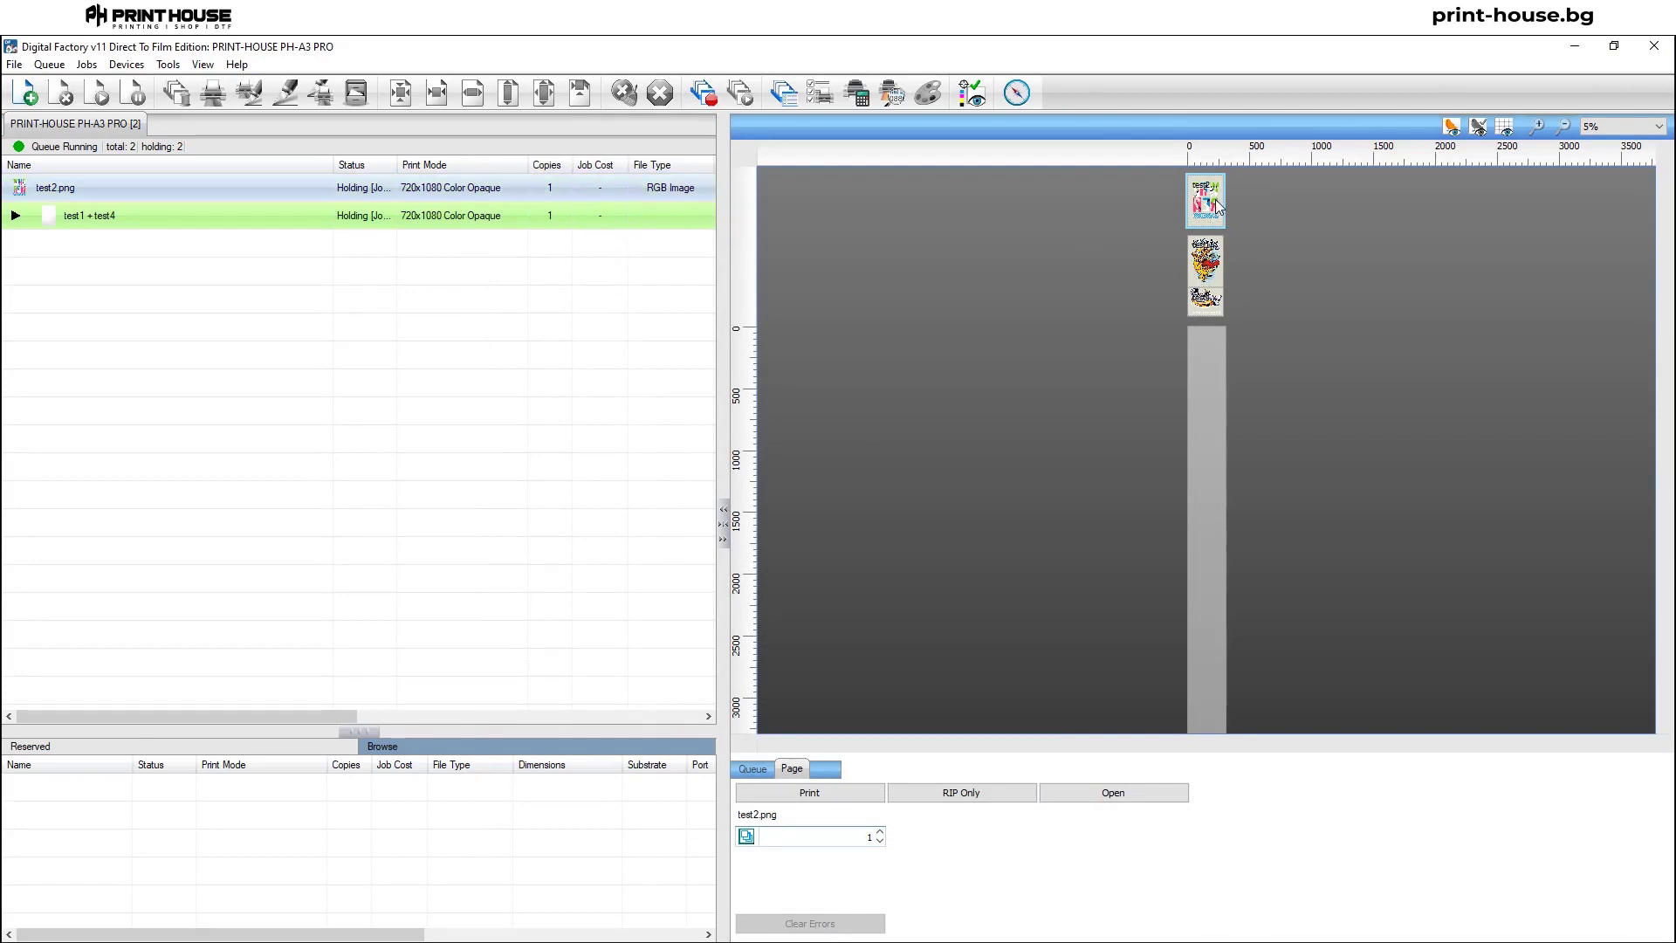
# Examine the test2.png page and the combined test1 and test4 page above the empty media in the layout preview.
pyautogui.click(1203, 277)
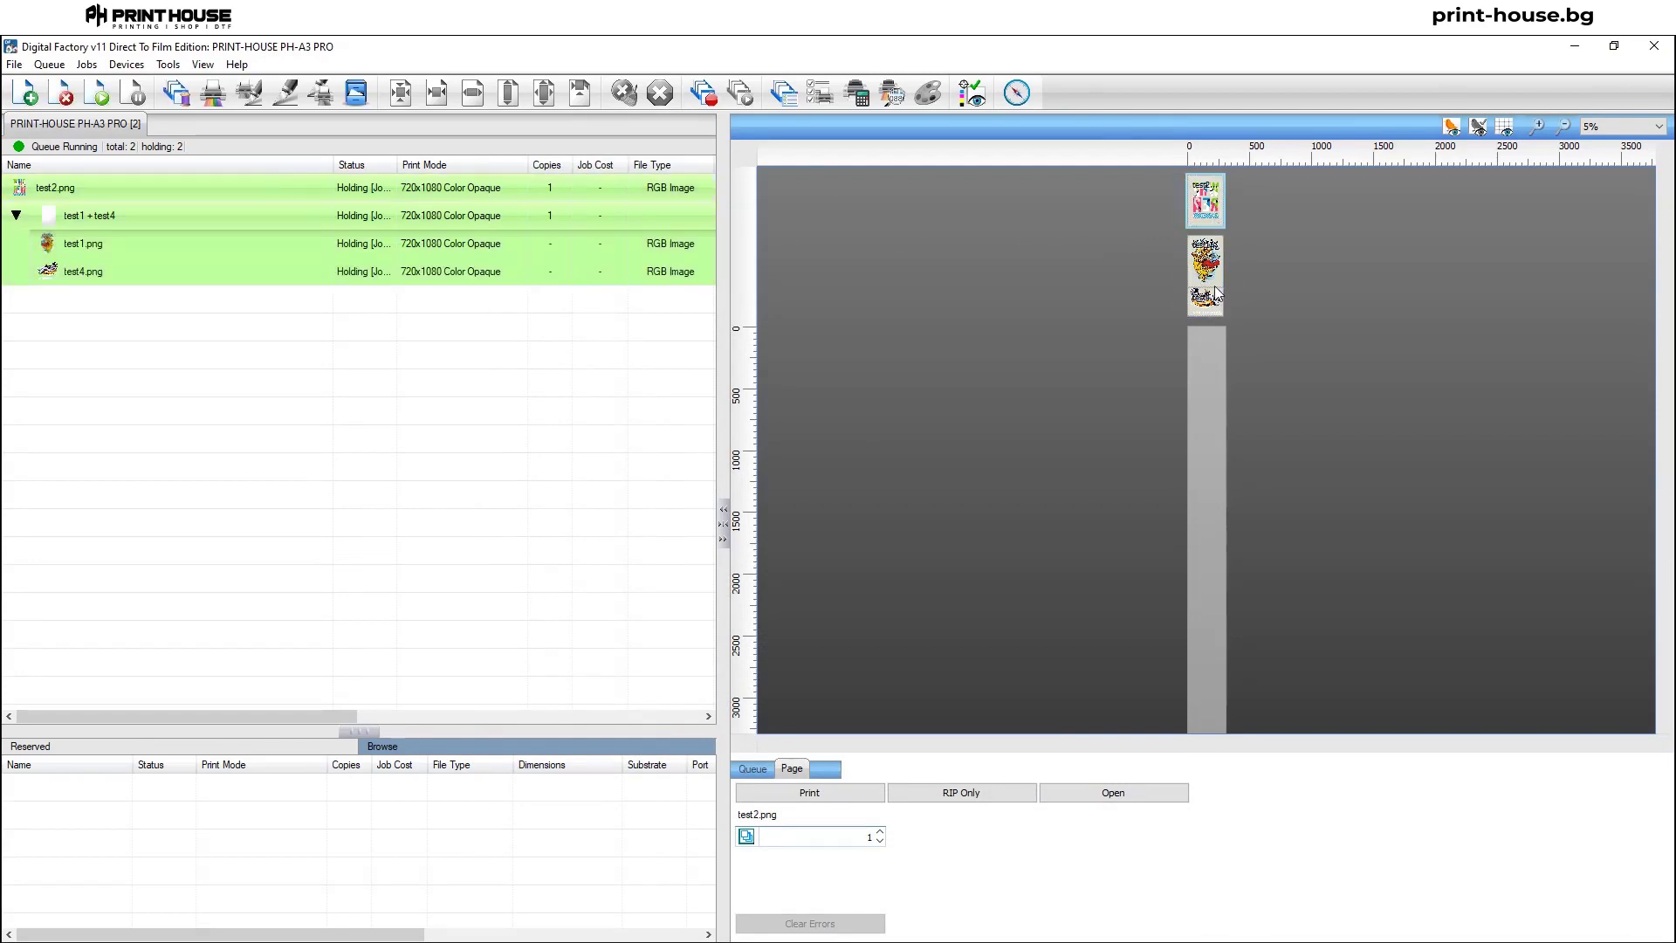
pyautogui.click(1206, 202)
pyautogui.click(1203, 257)
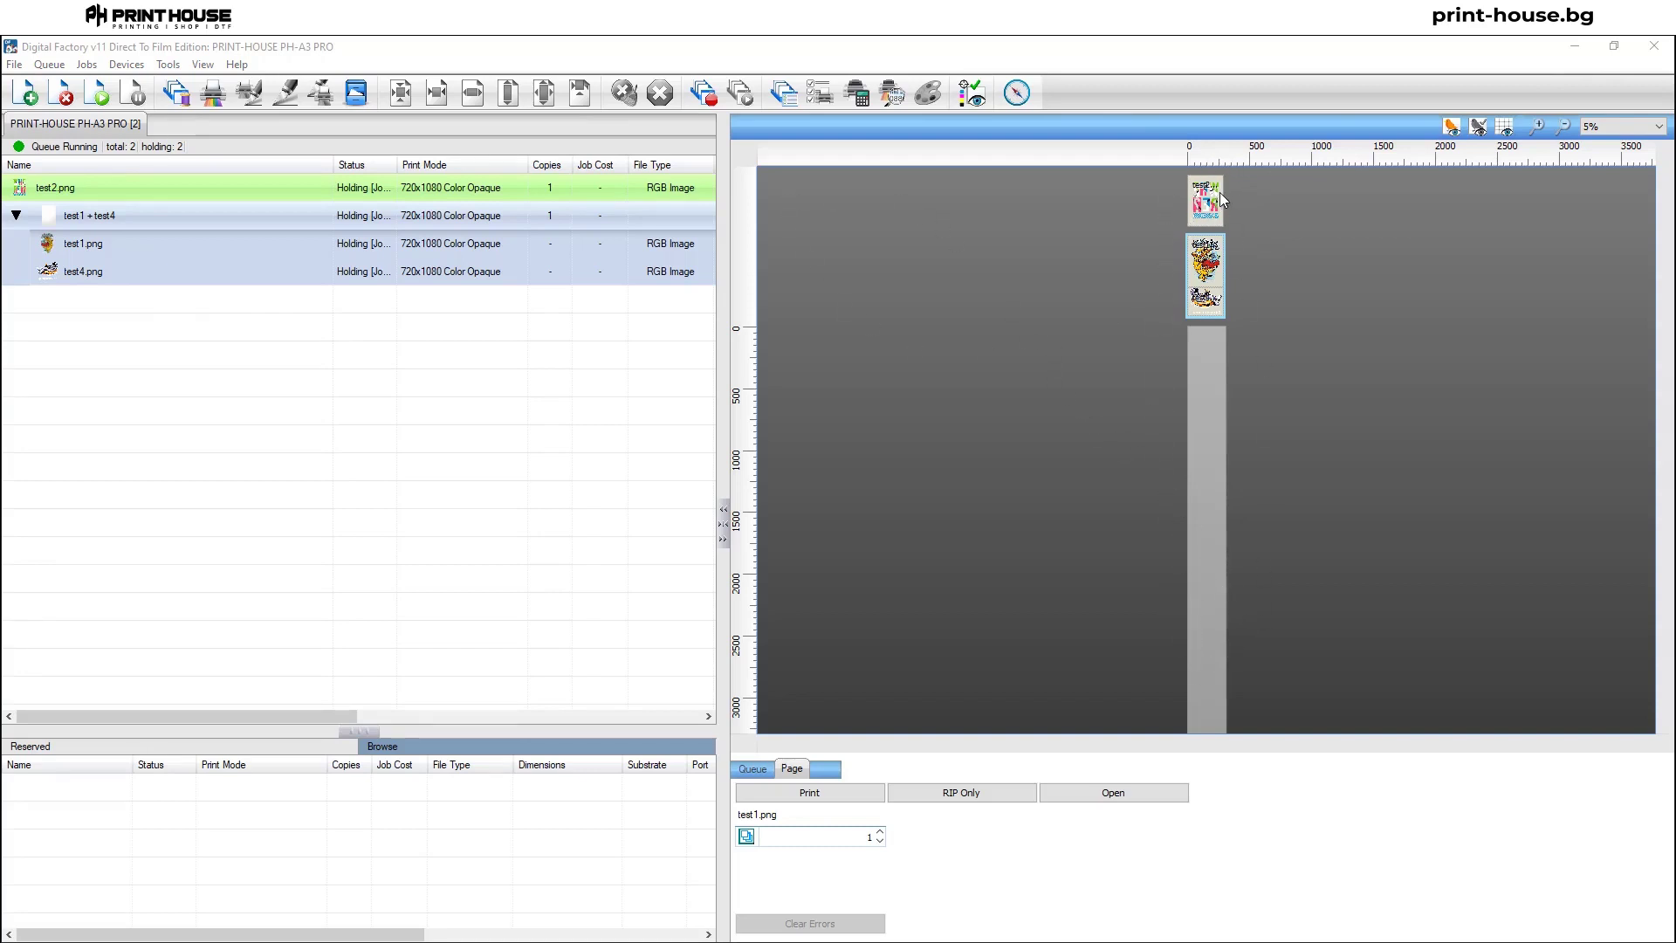
pyautogui.click(1215, 398)
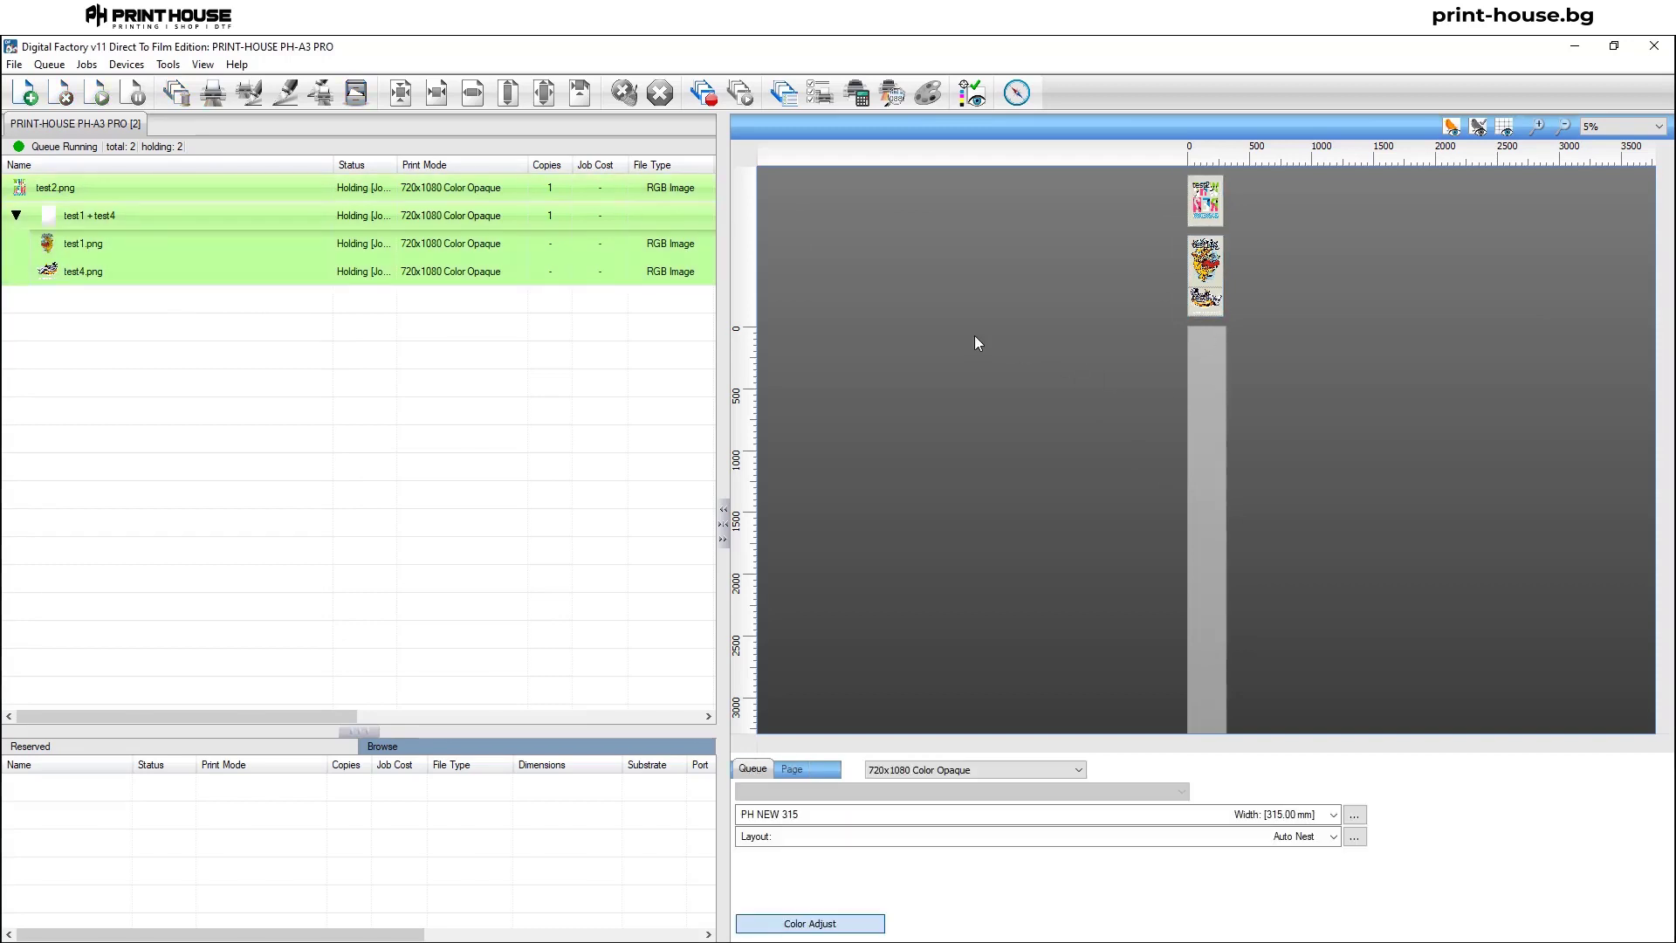
pyautogui.scroll(-3, 974, 335)
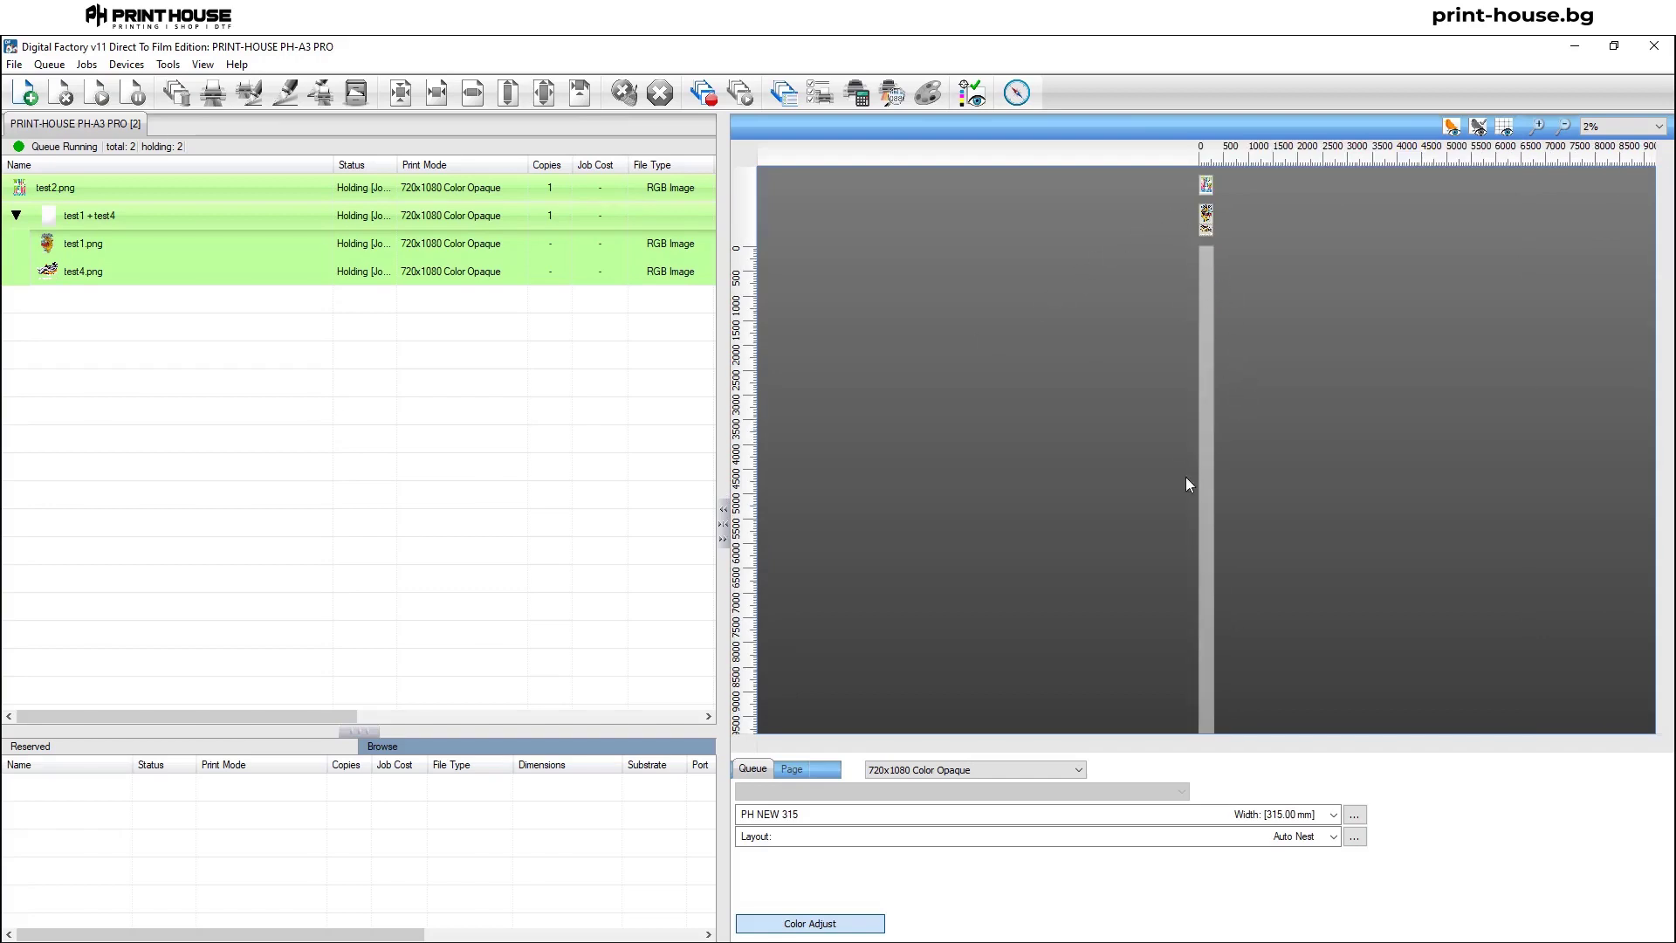
pyautogui.click(1205, 225)
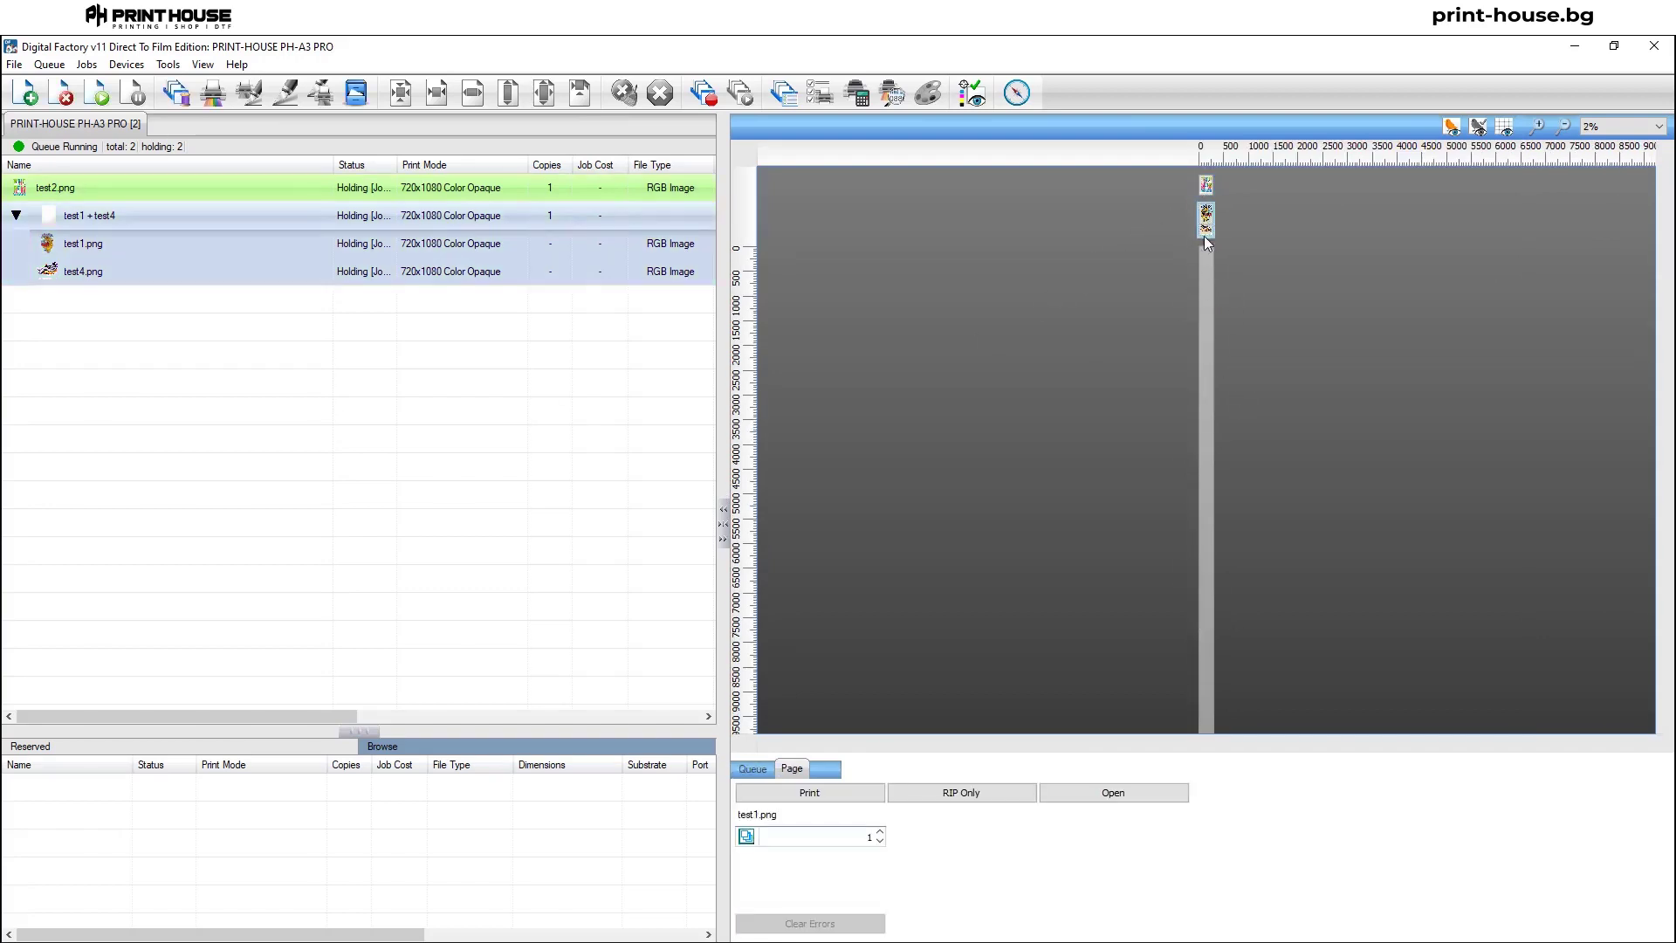
pyautogui.click(1198, 285)
pyautogui.scroll(2, 1214, 183)
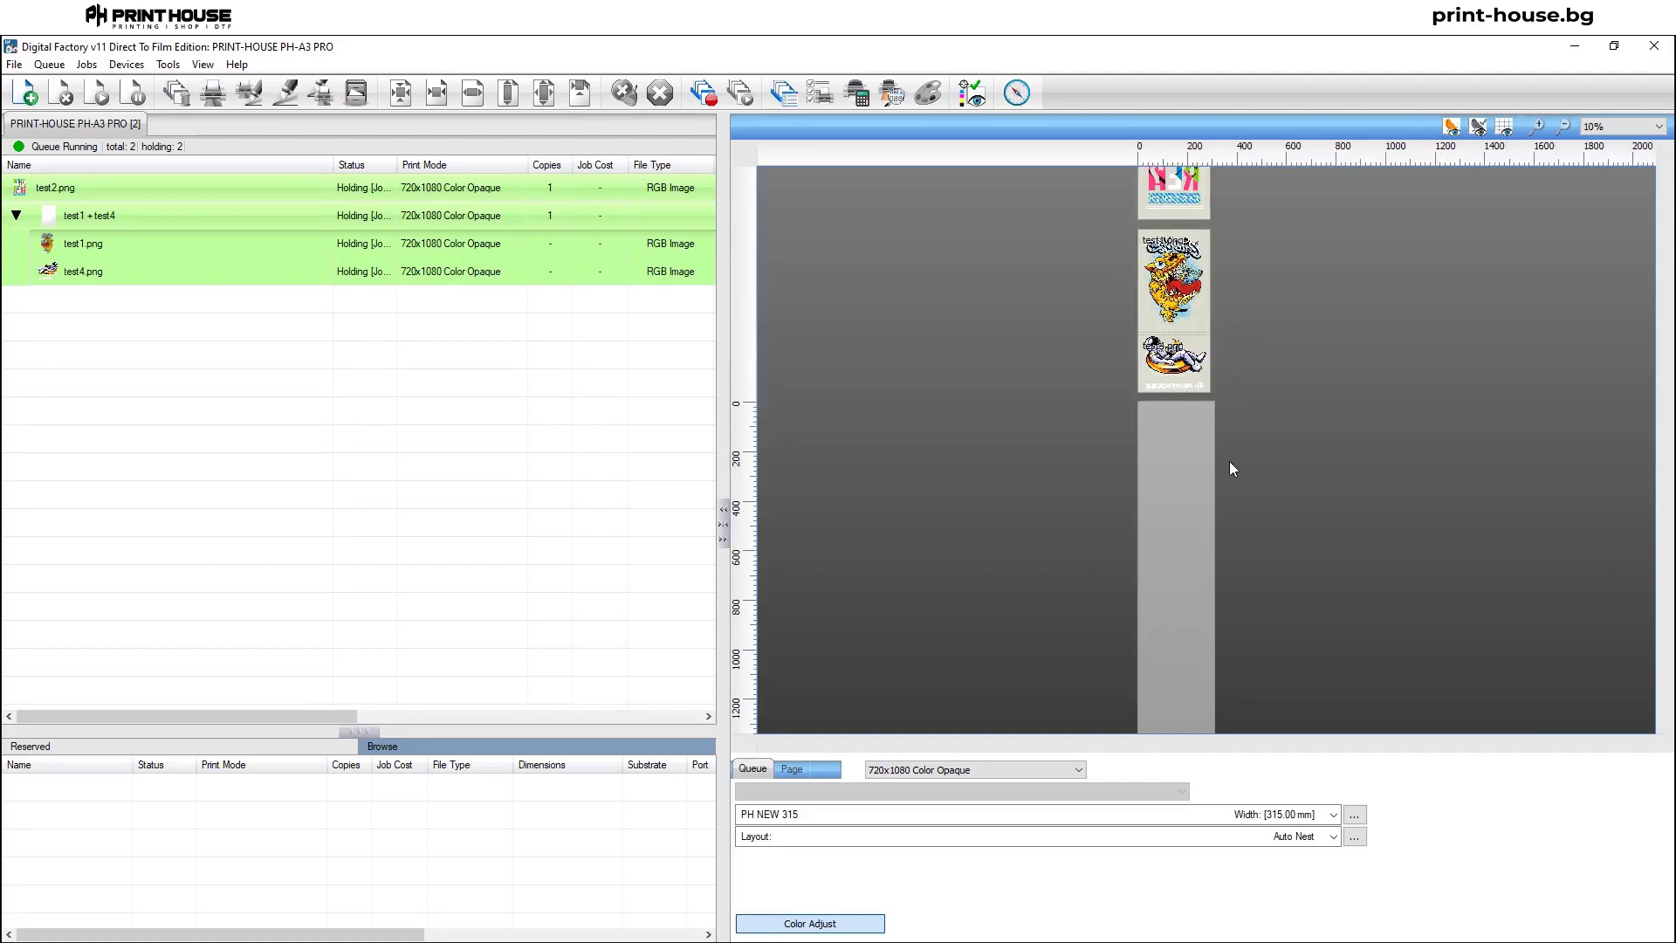
pyautogui.scroll(-1, 1168, 629)
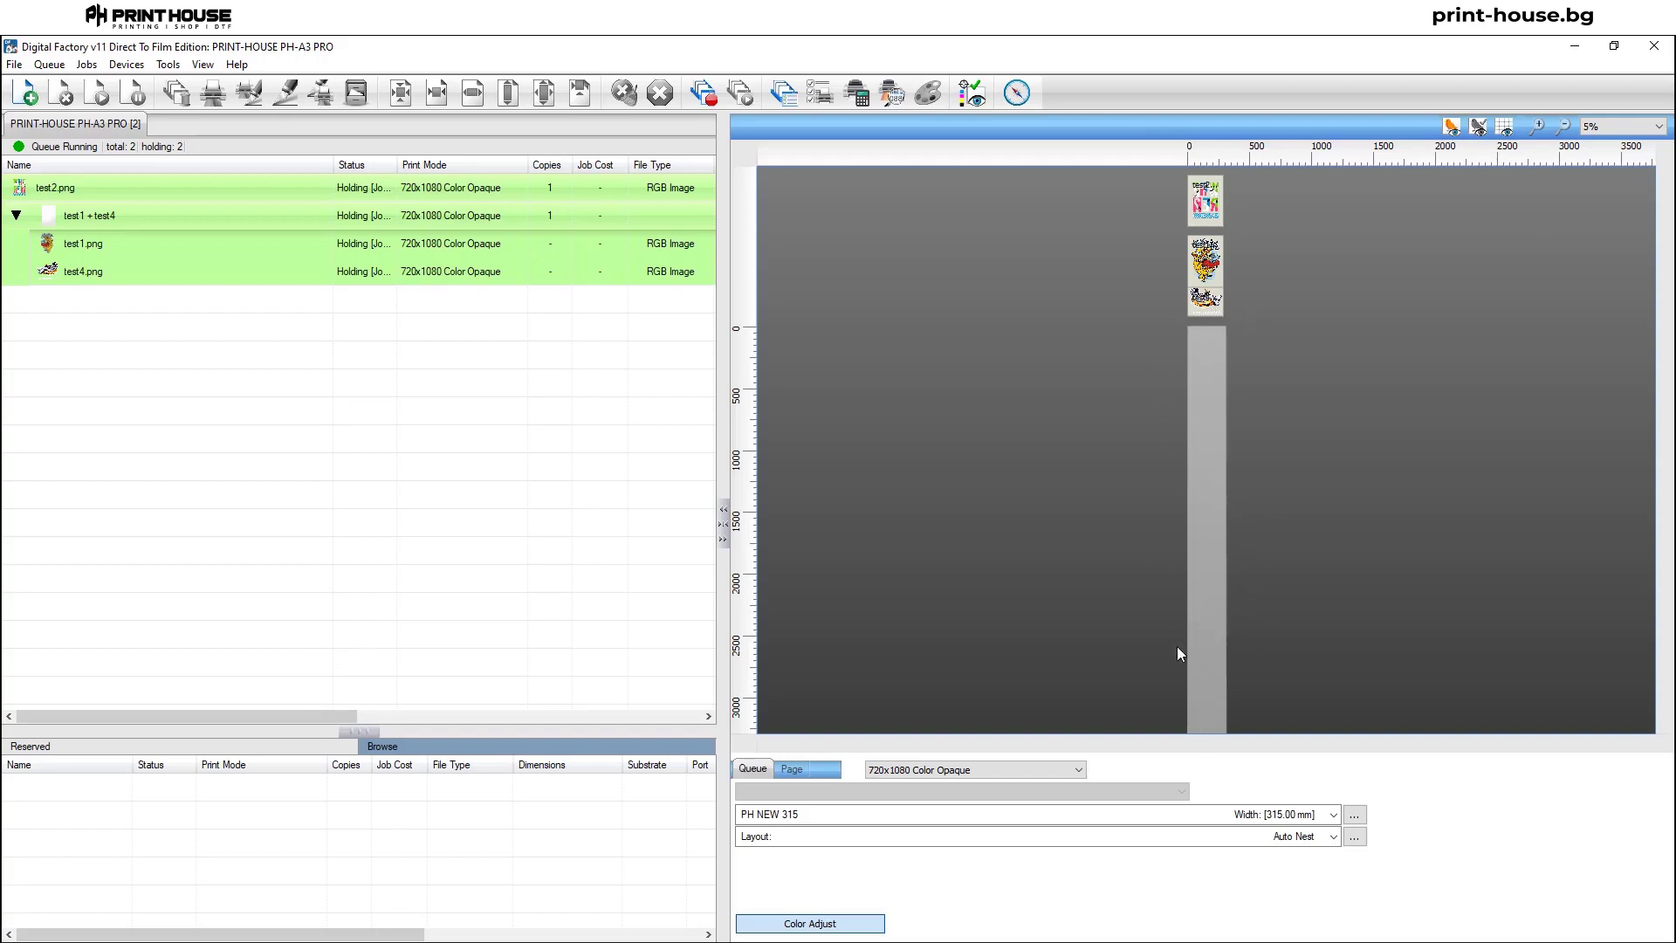
pyautogui.click(1219, 196)
pyautogui.click(1208, 261)
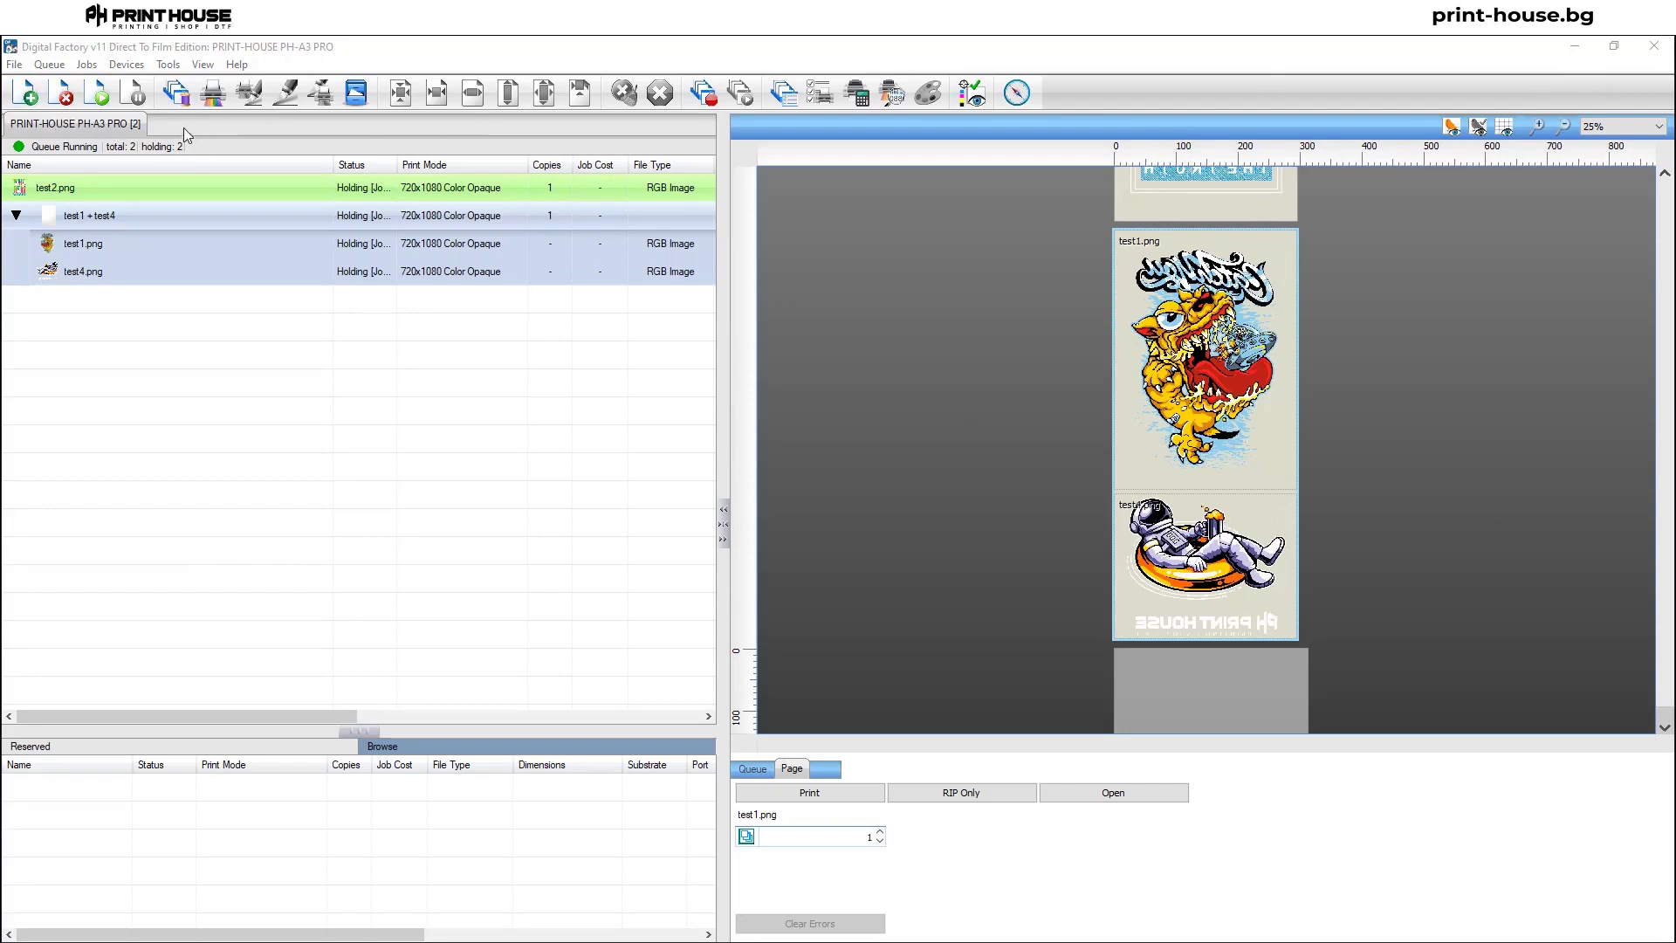
# Open the queue properties and examine the Colour Layer's Layer Profile, including the White plane's choke and X Shift.
pyautogui.click(96, 124)
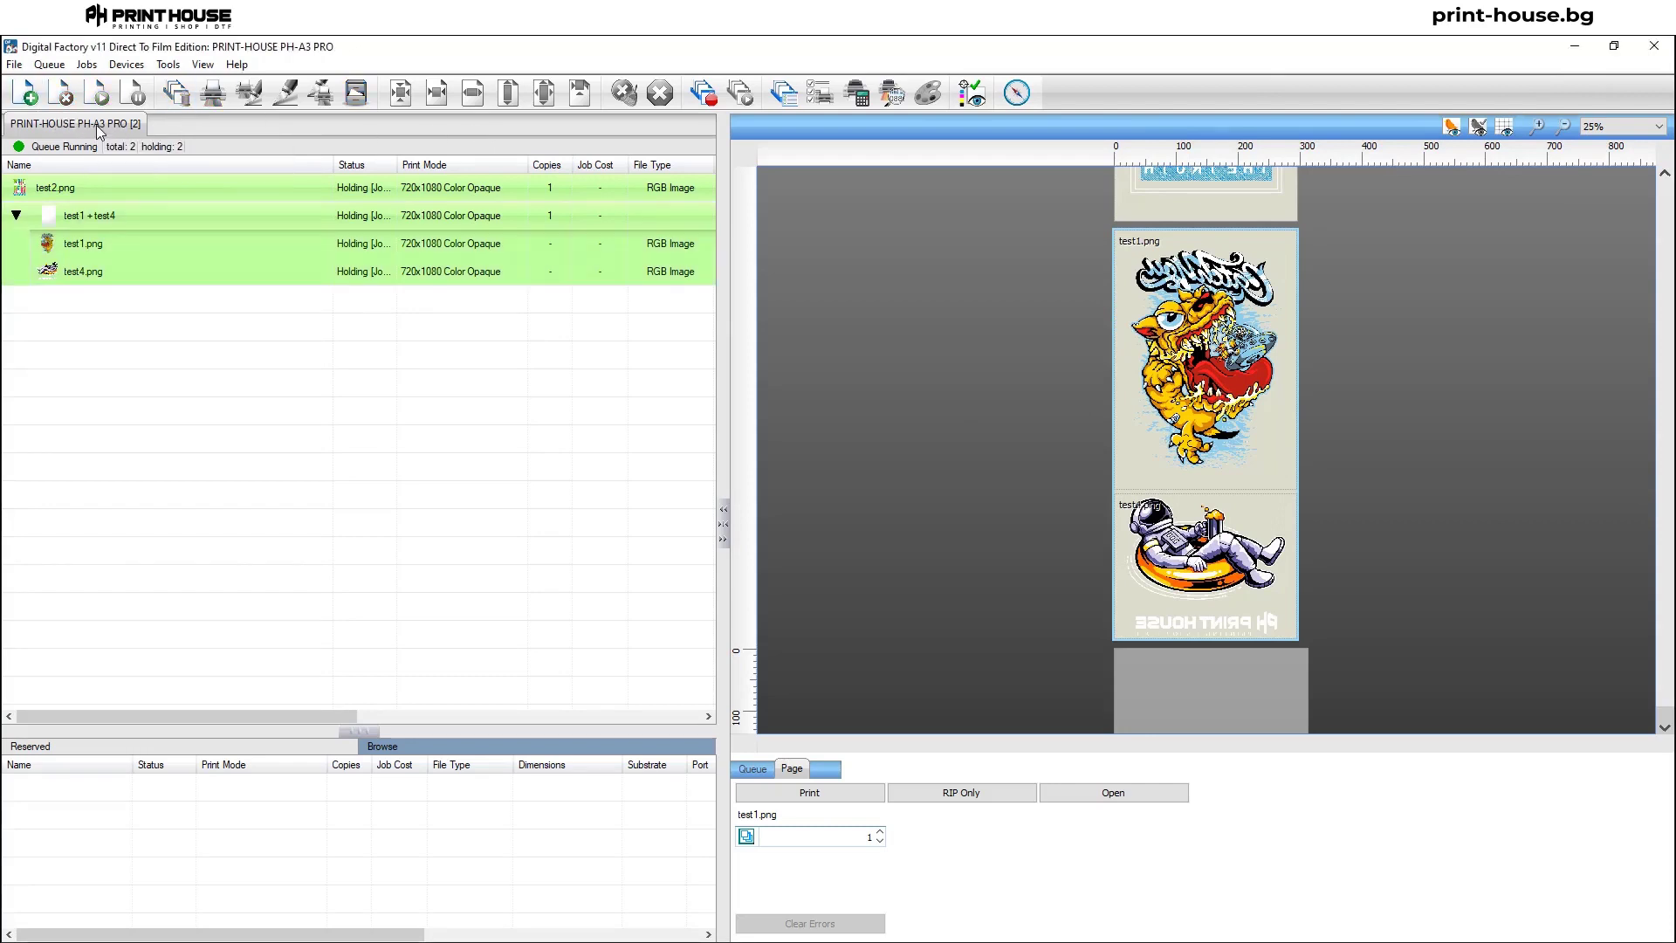
pyautogui.doubleClick(96, 124)
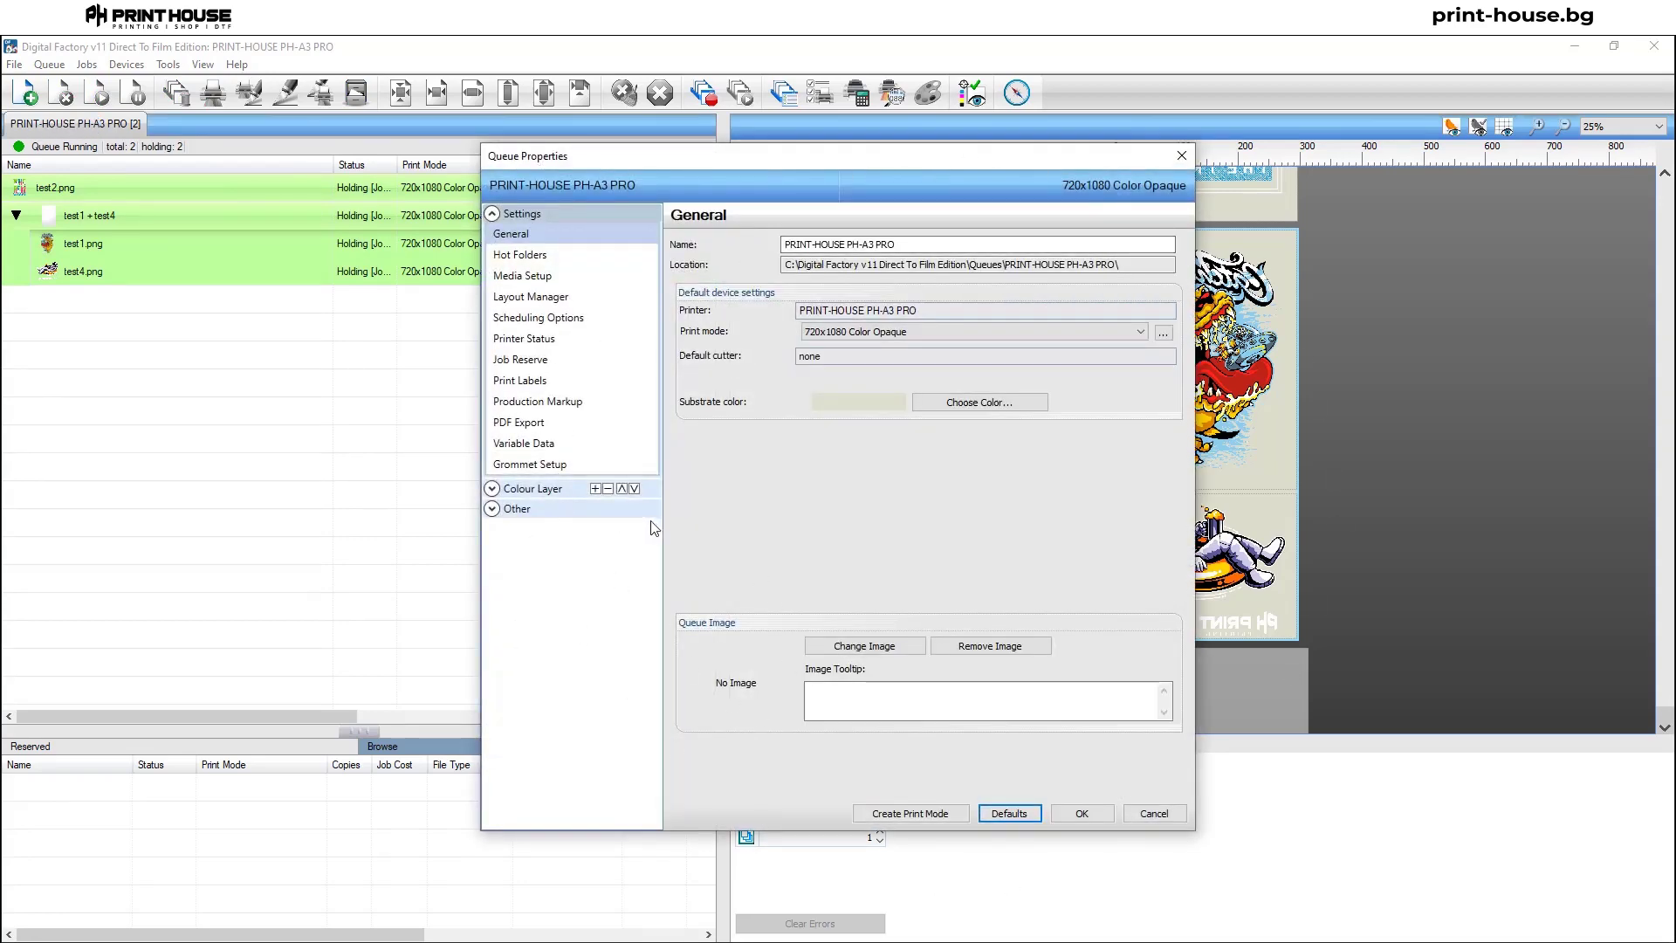
pyautogui.click(492, 489)
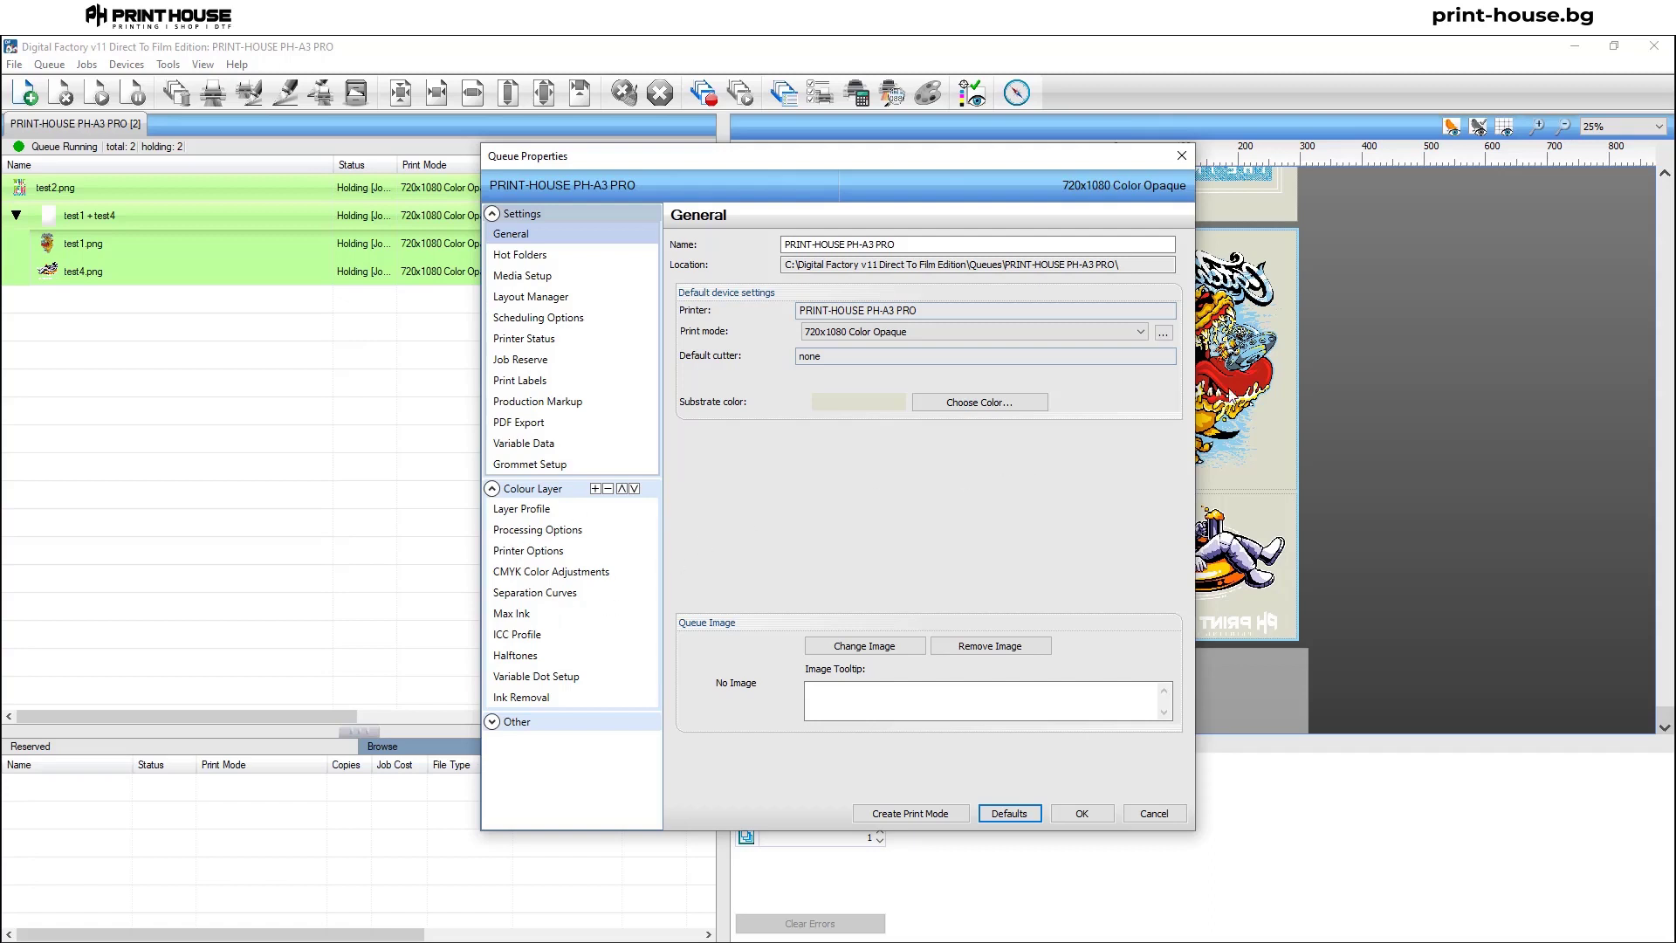
pyautogui.click(532, 488)
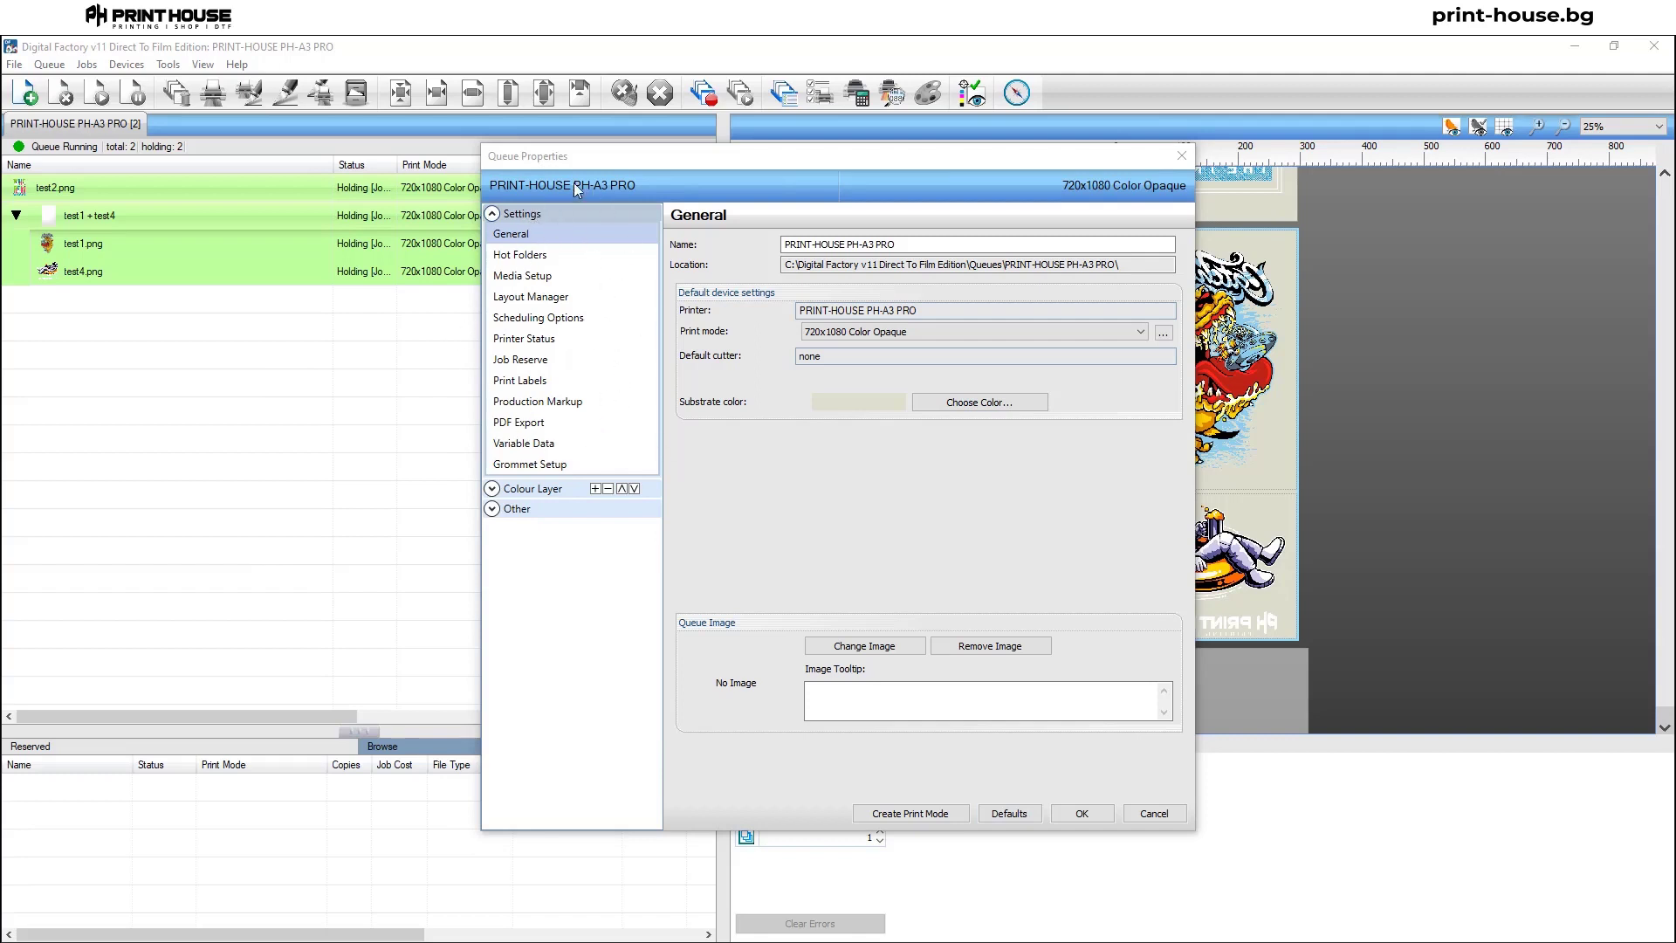
pyautogui.click(493, 489)
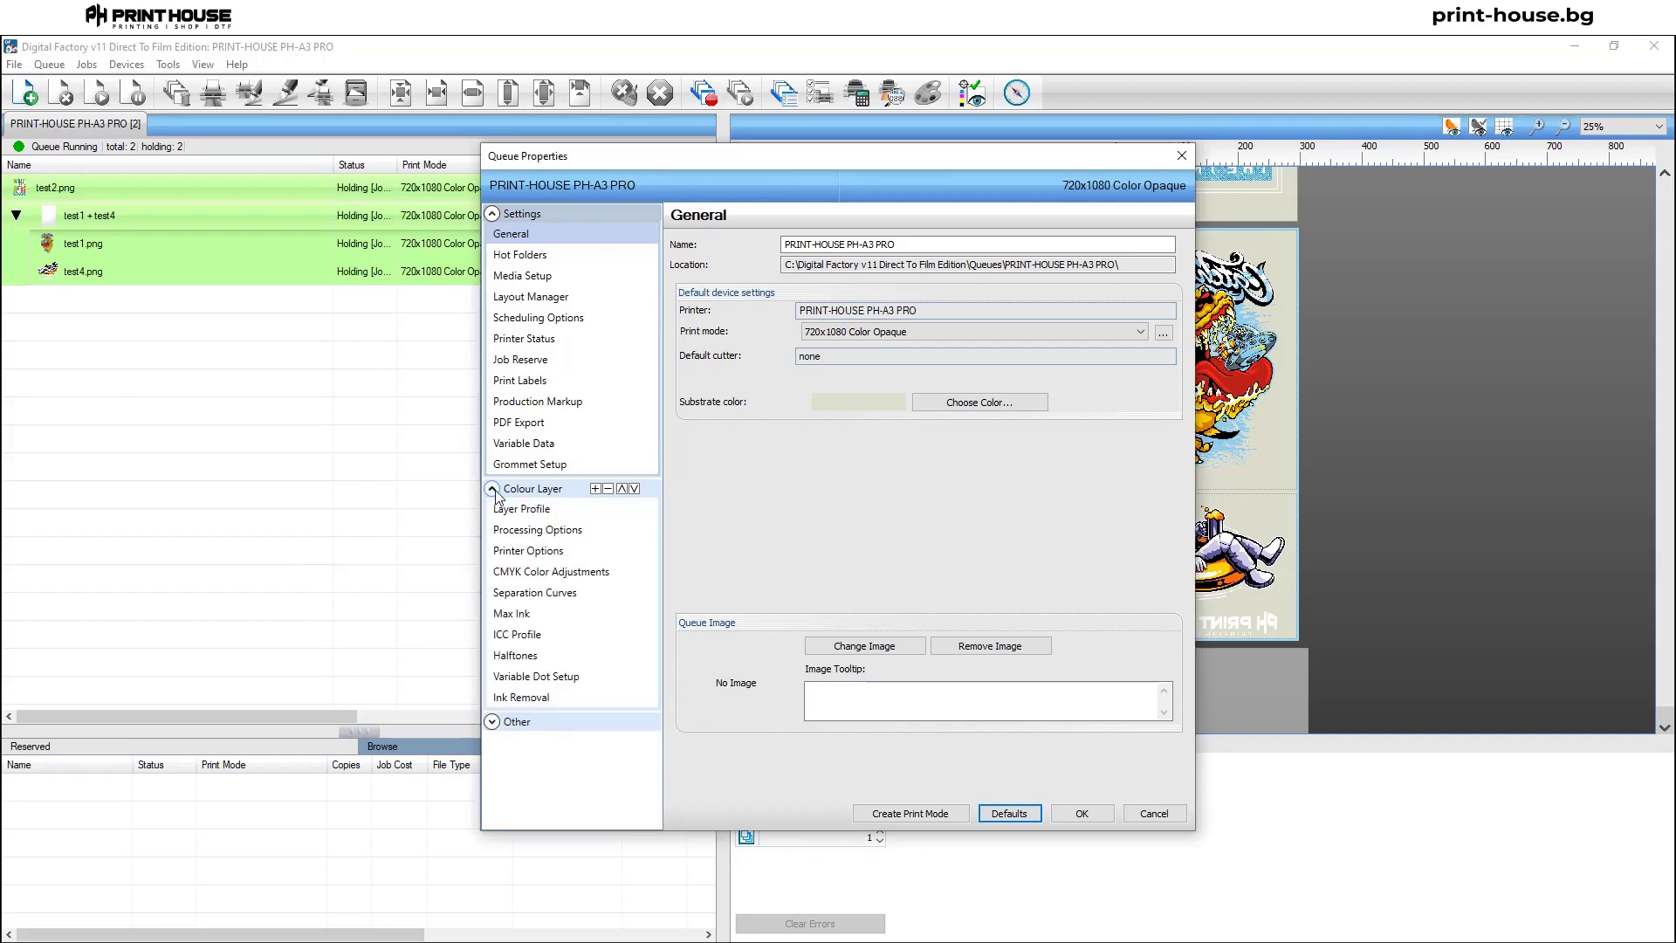
pyautogui.click(548, 510)
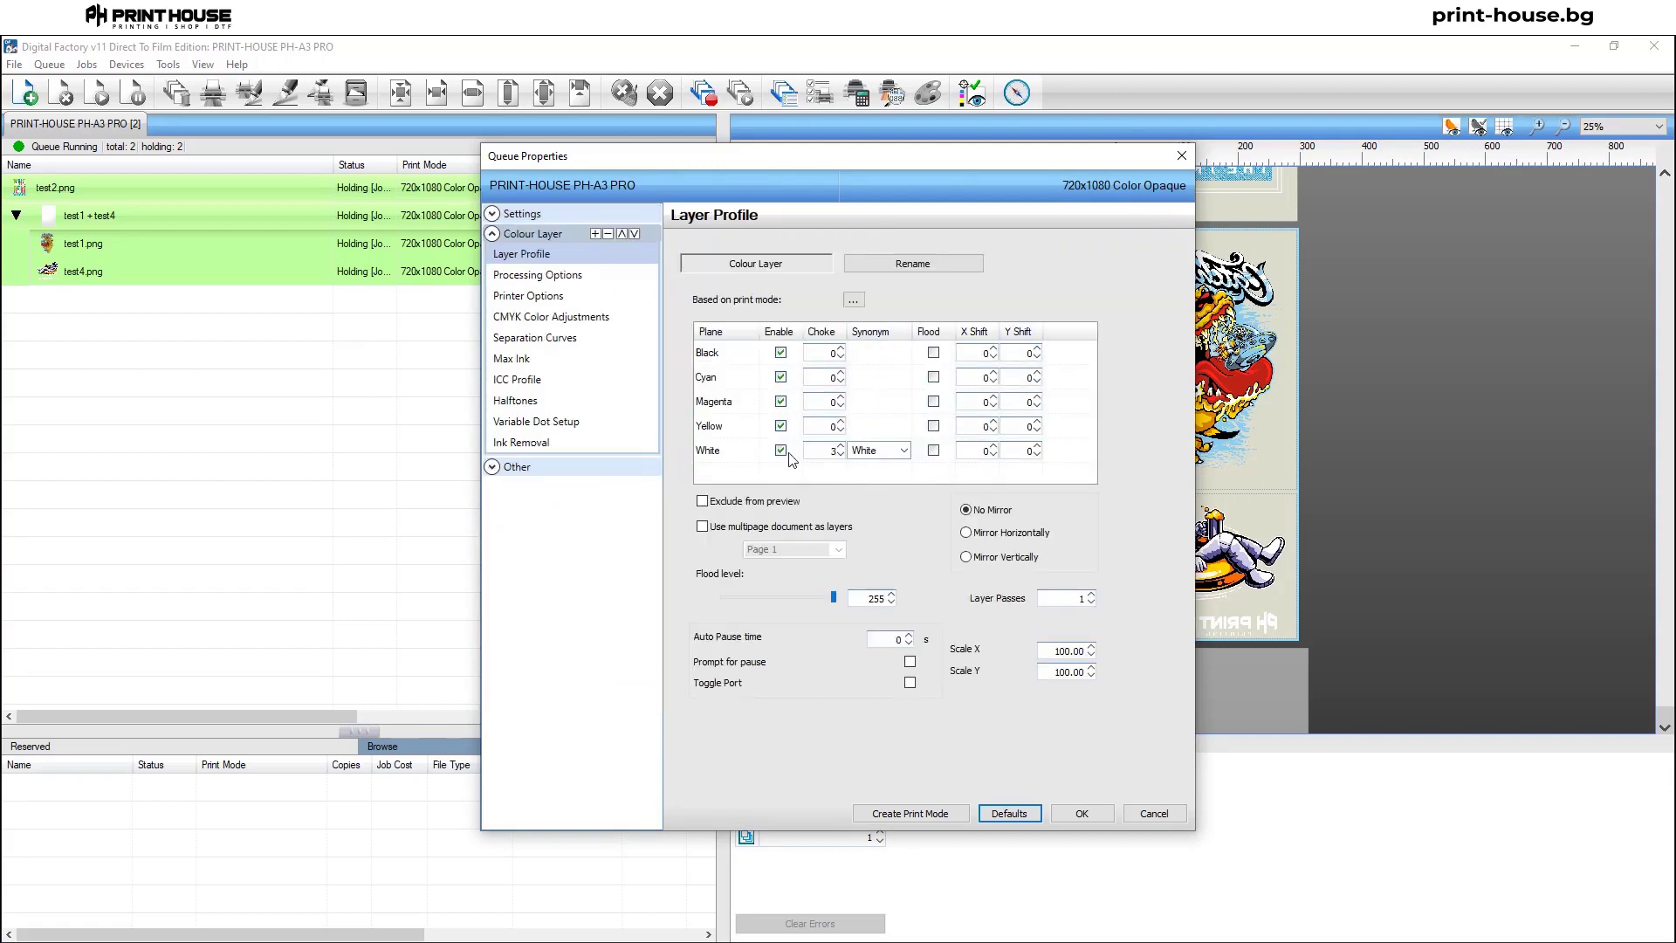
pyautogui.click(1568, 73)
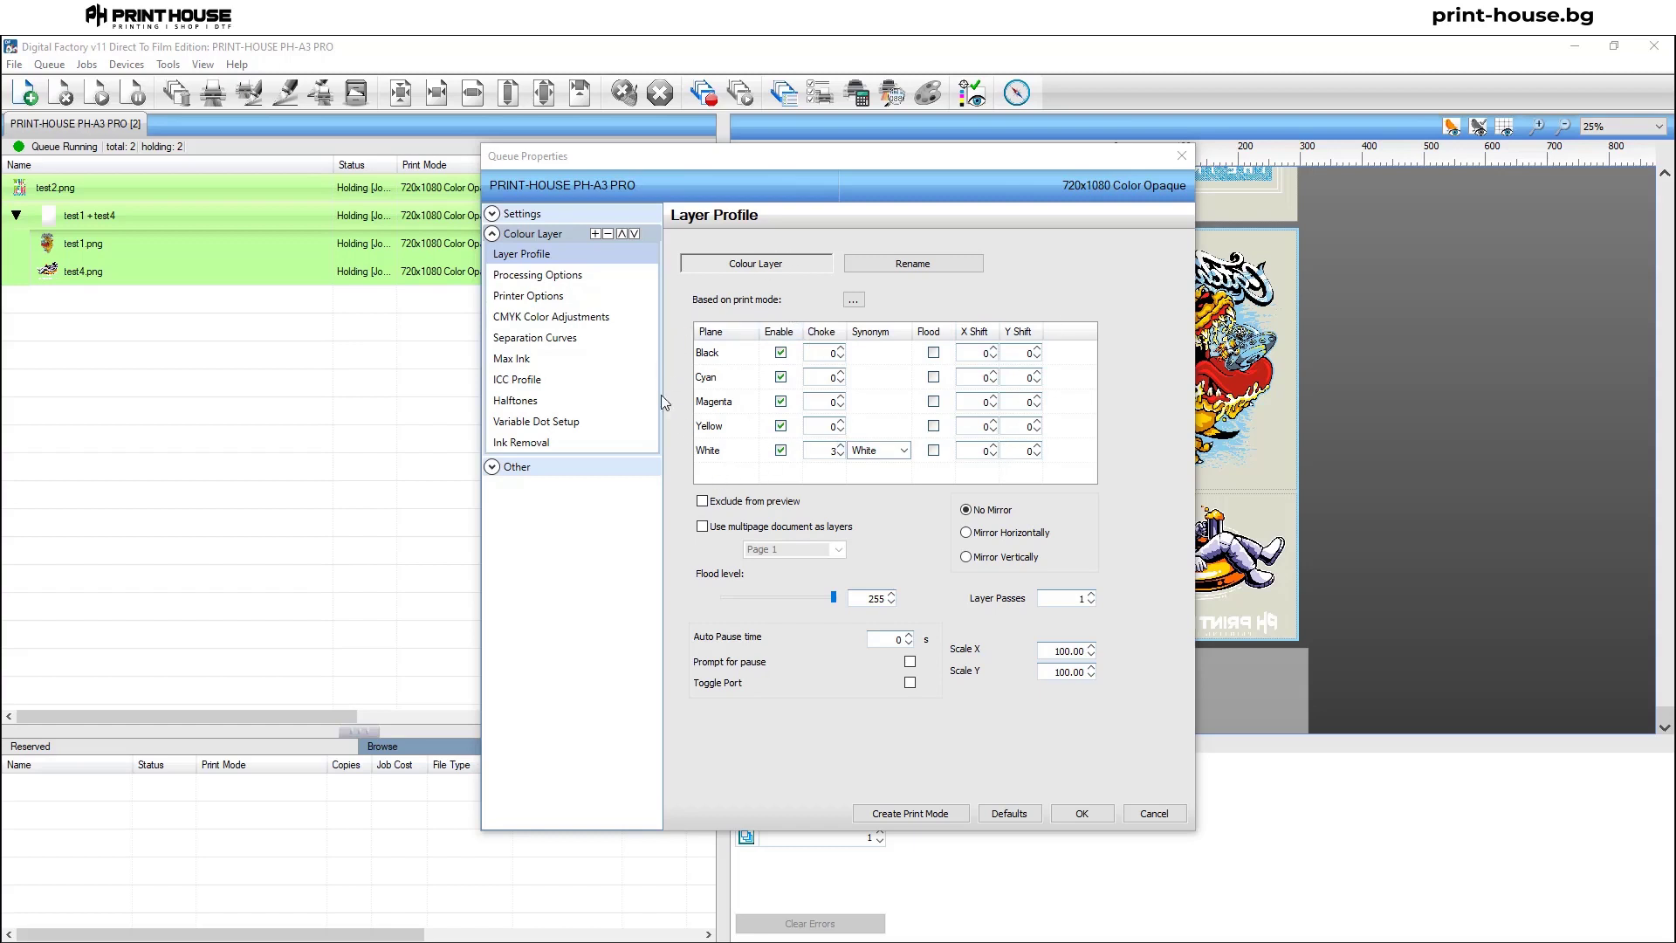
pyautogui.click(982, 450)
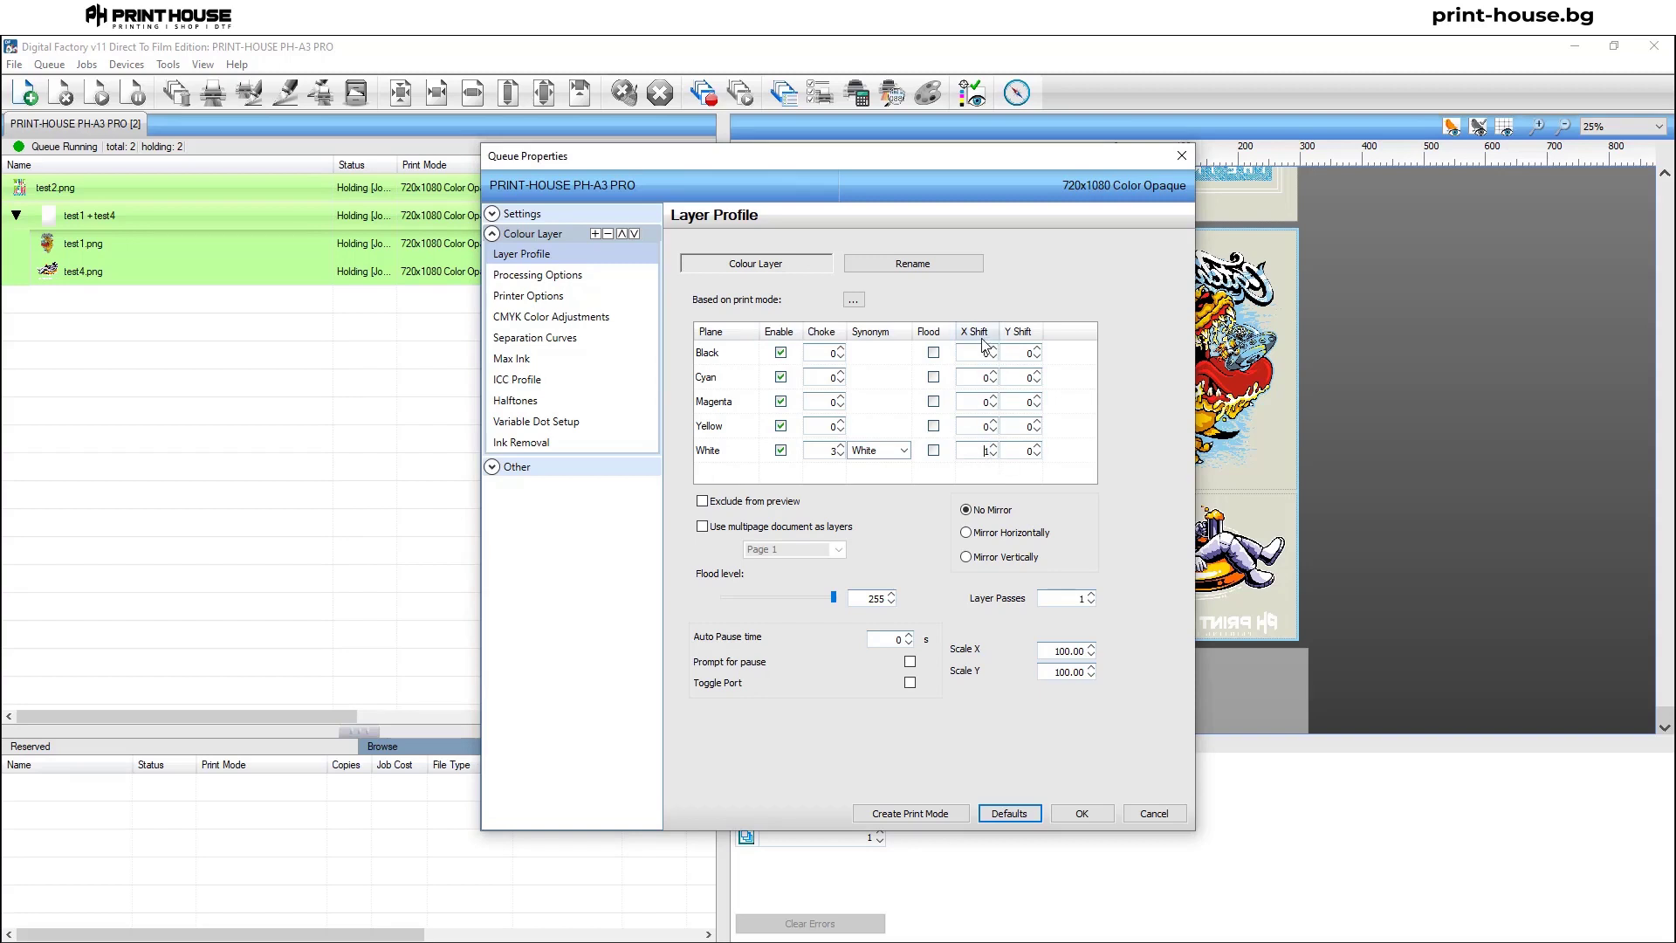
pyautogui.click(993, 454)
# In the Colour Layer's Processing Options, set the underbase strength to "23 40% White under black".
pyautogui.click(558, 278)
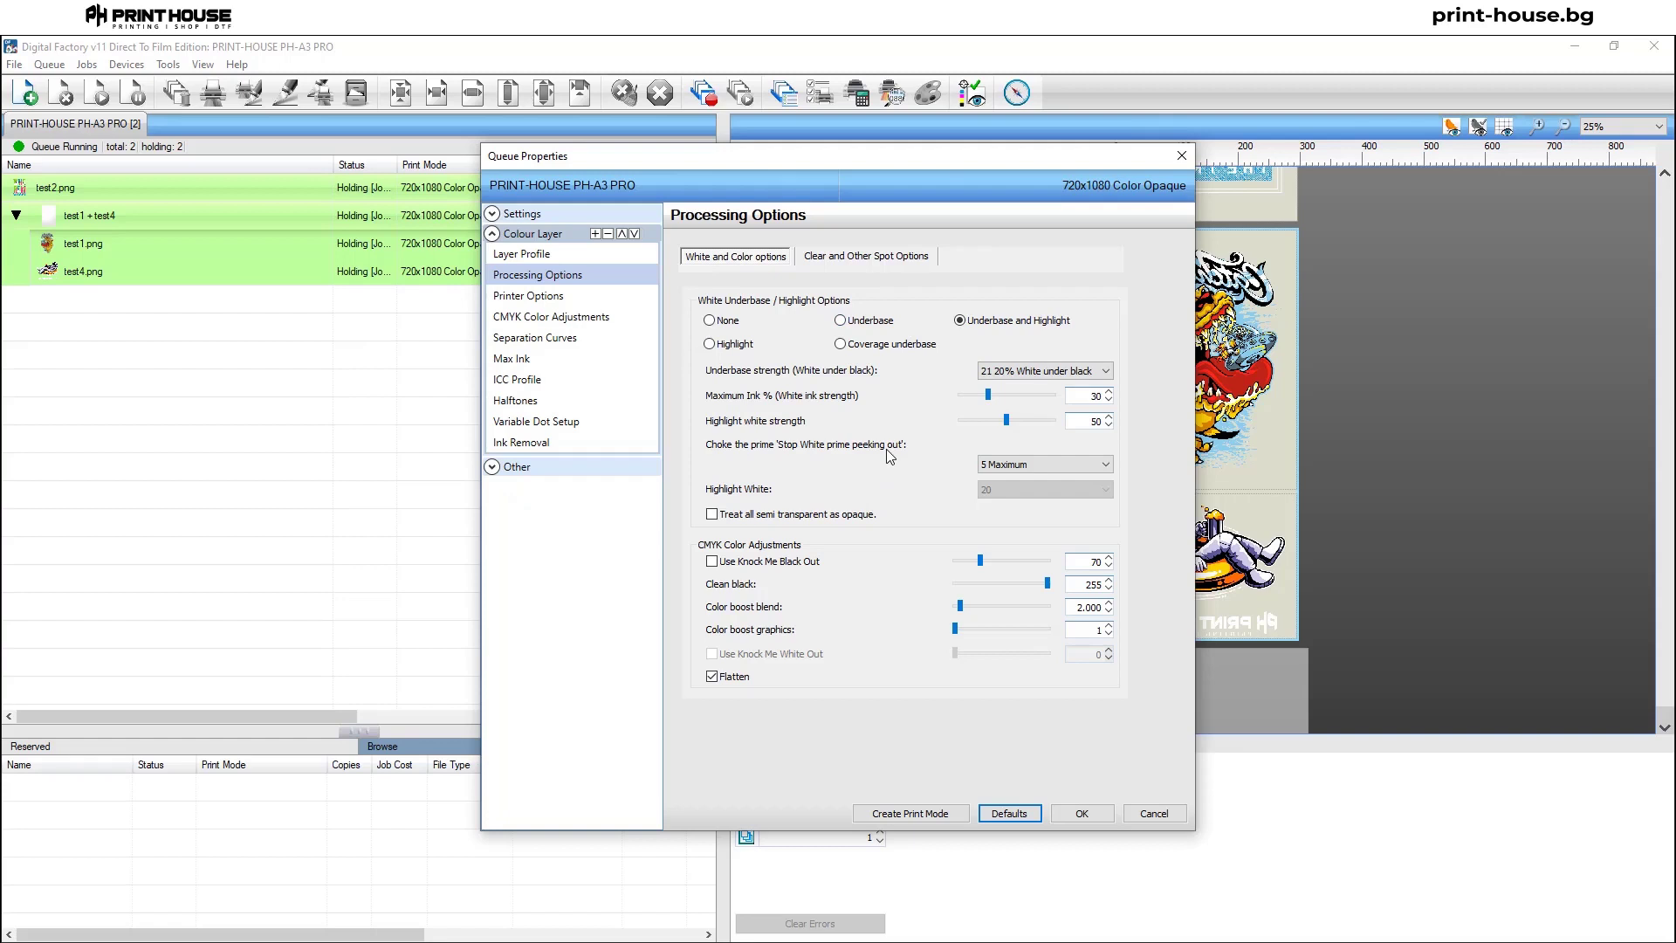
pyautogui.click(1561, 69)
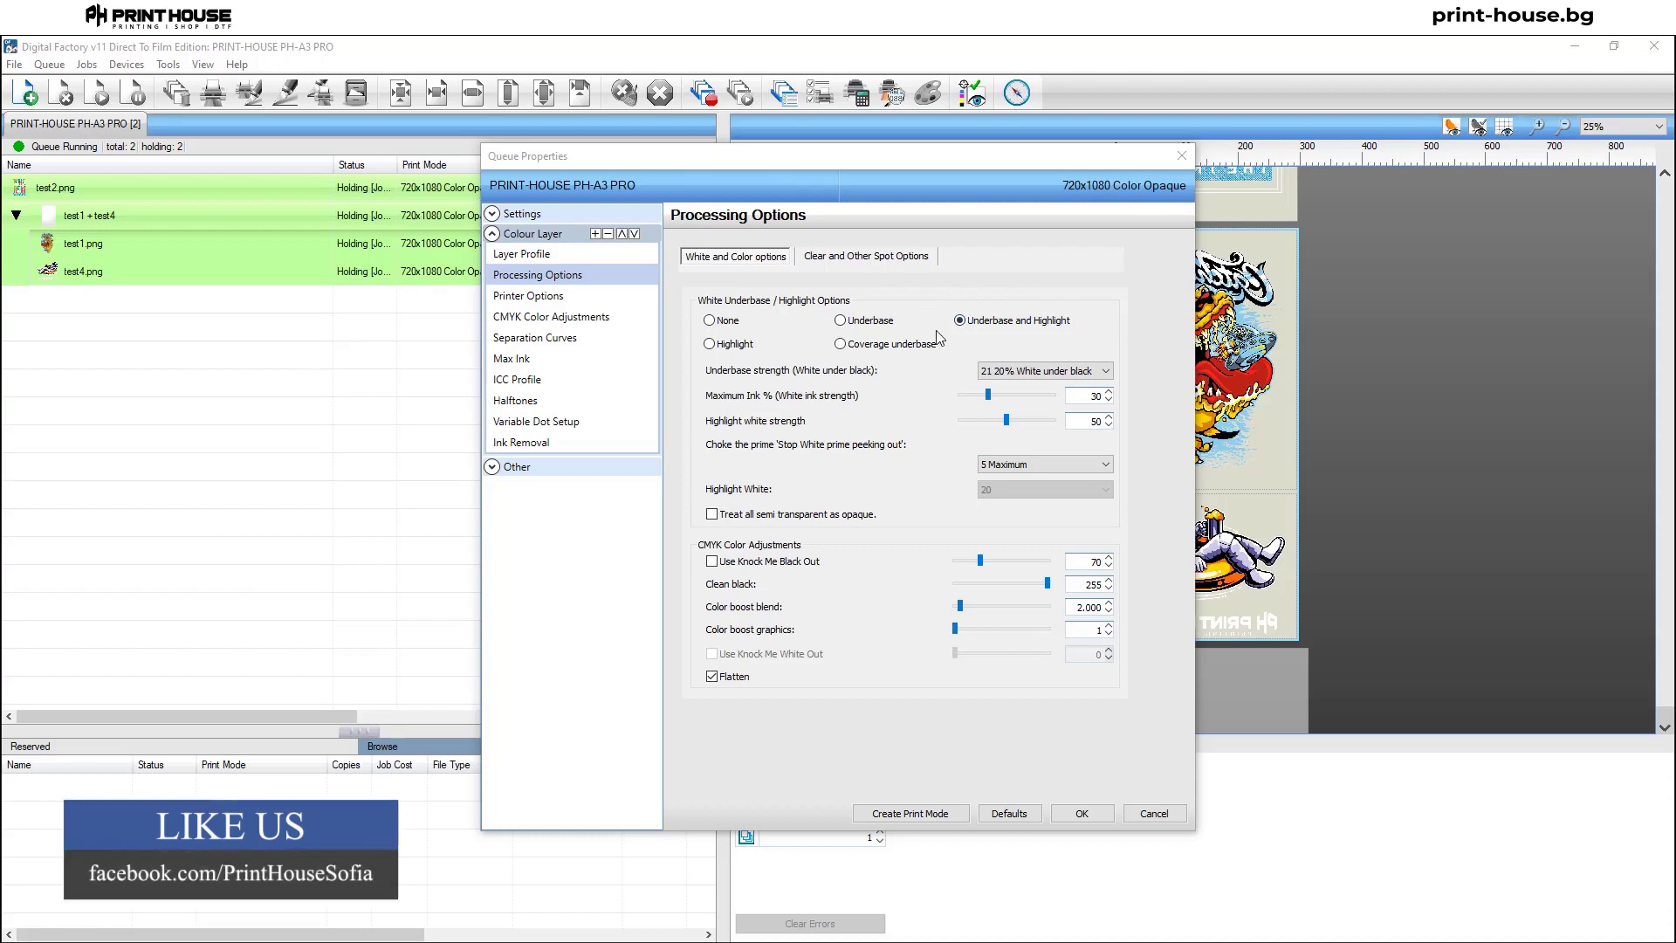
pyautogui.click(1155, 293)
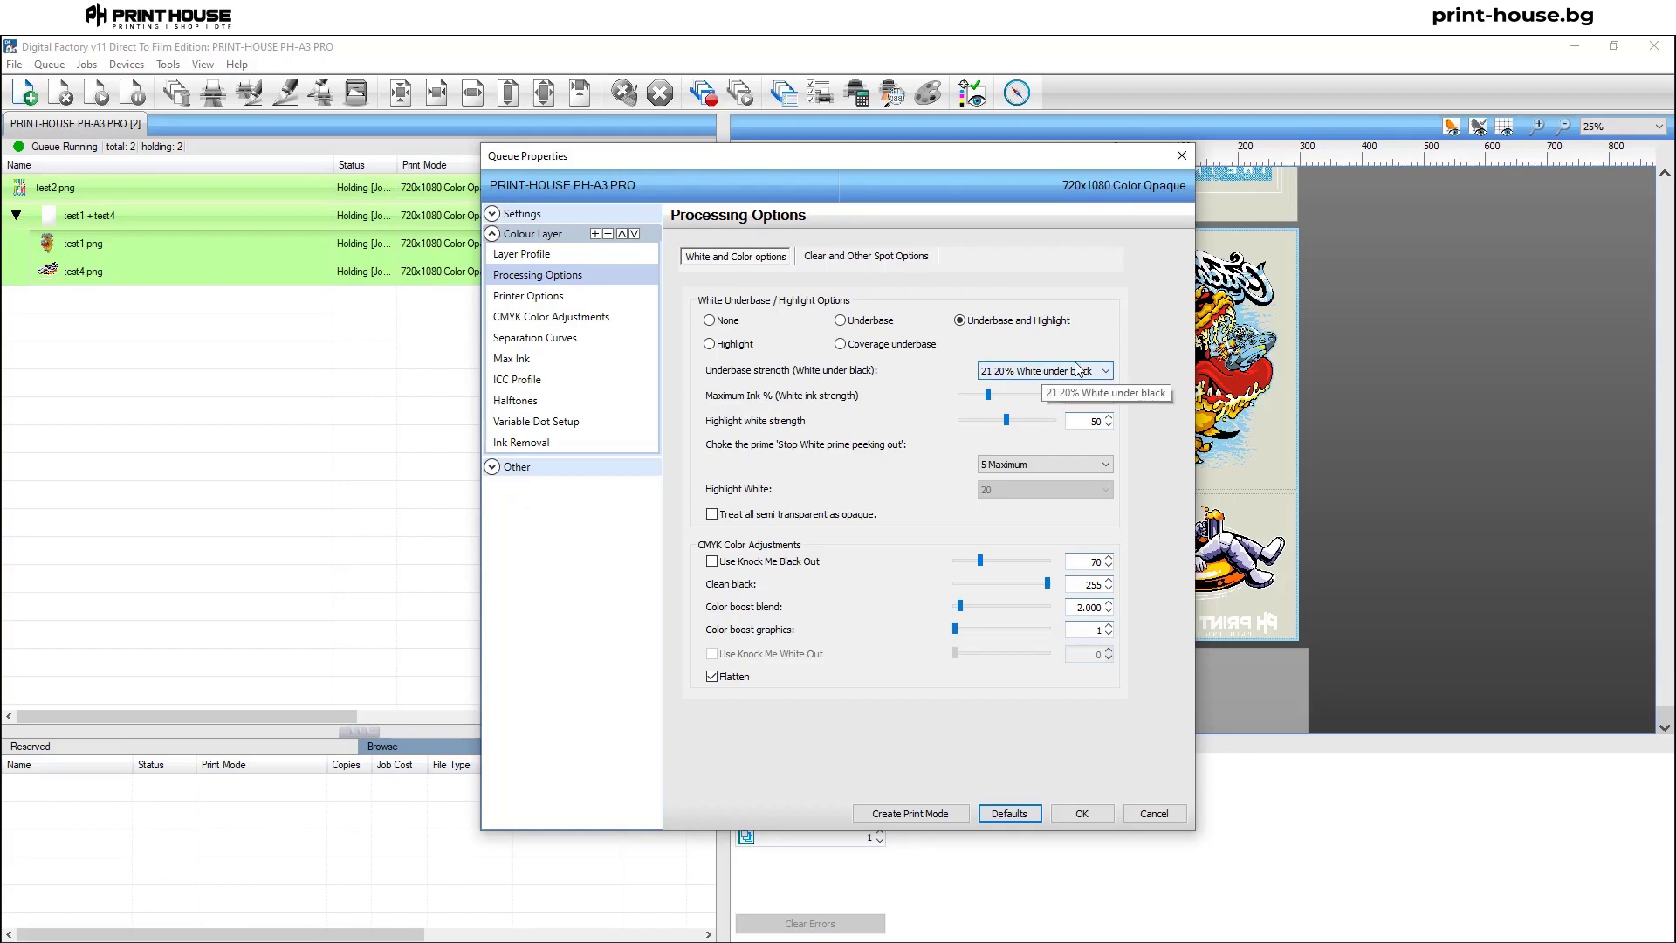
pyautogui.click(1106, 371)
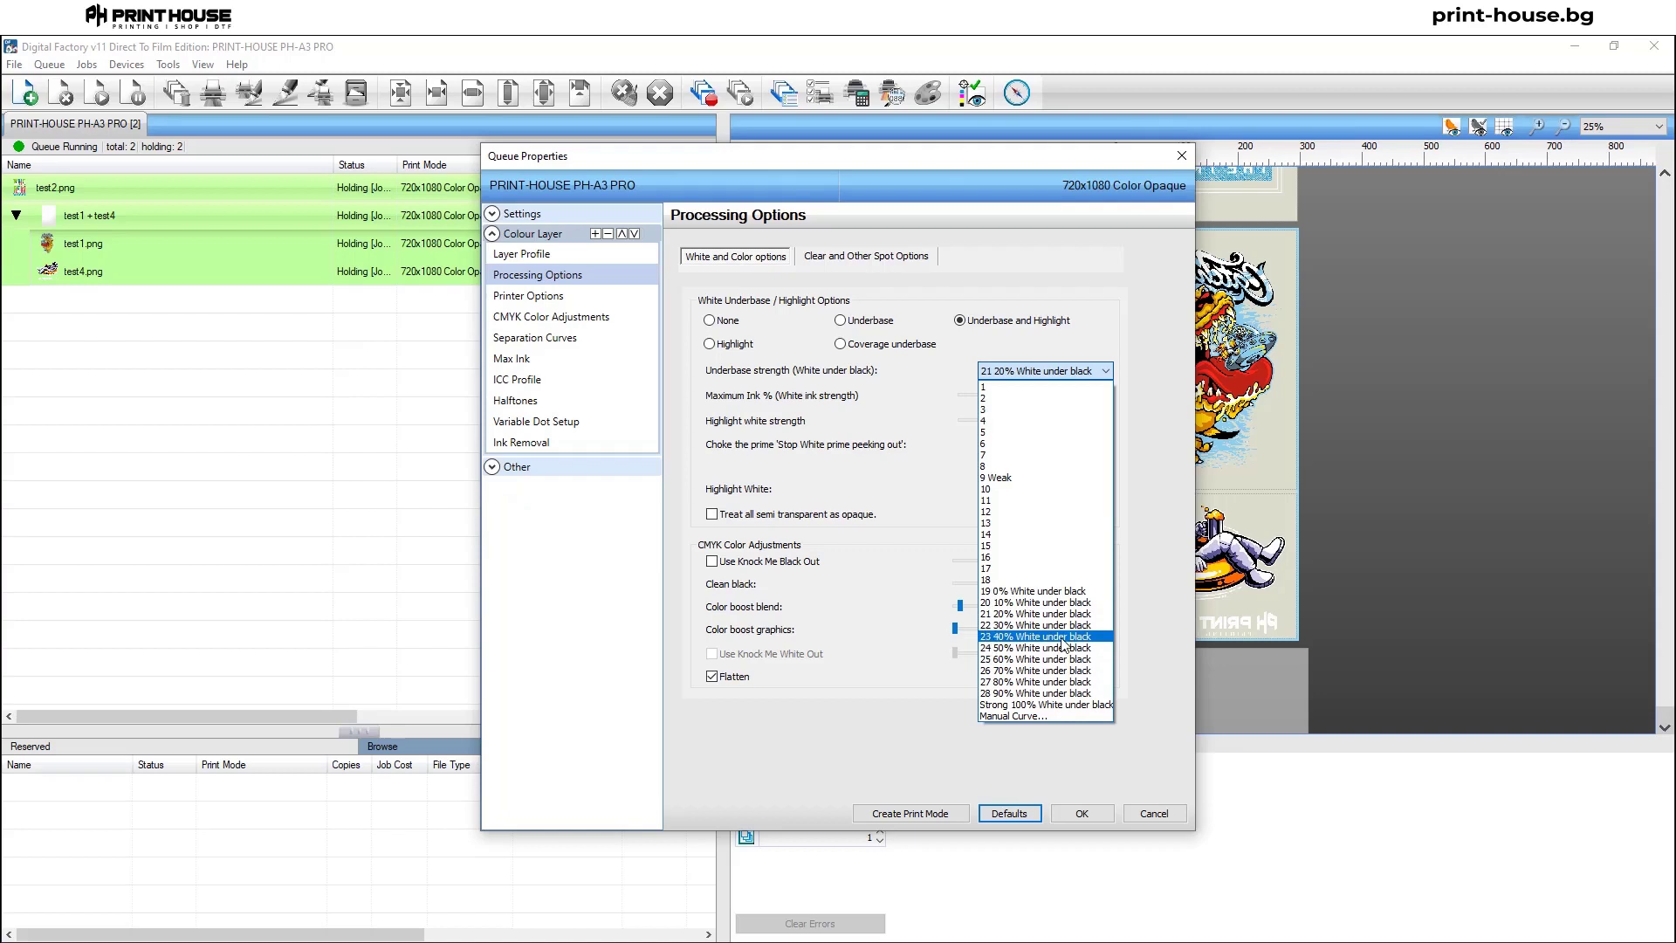
pyautogui.click(1063, 636)
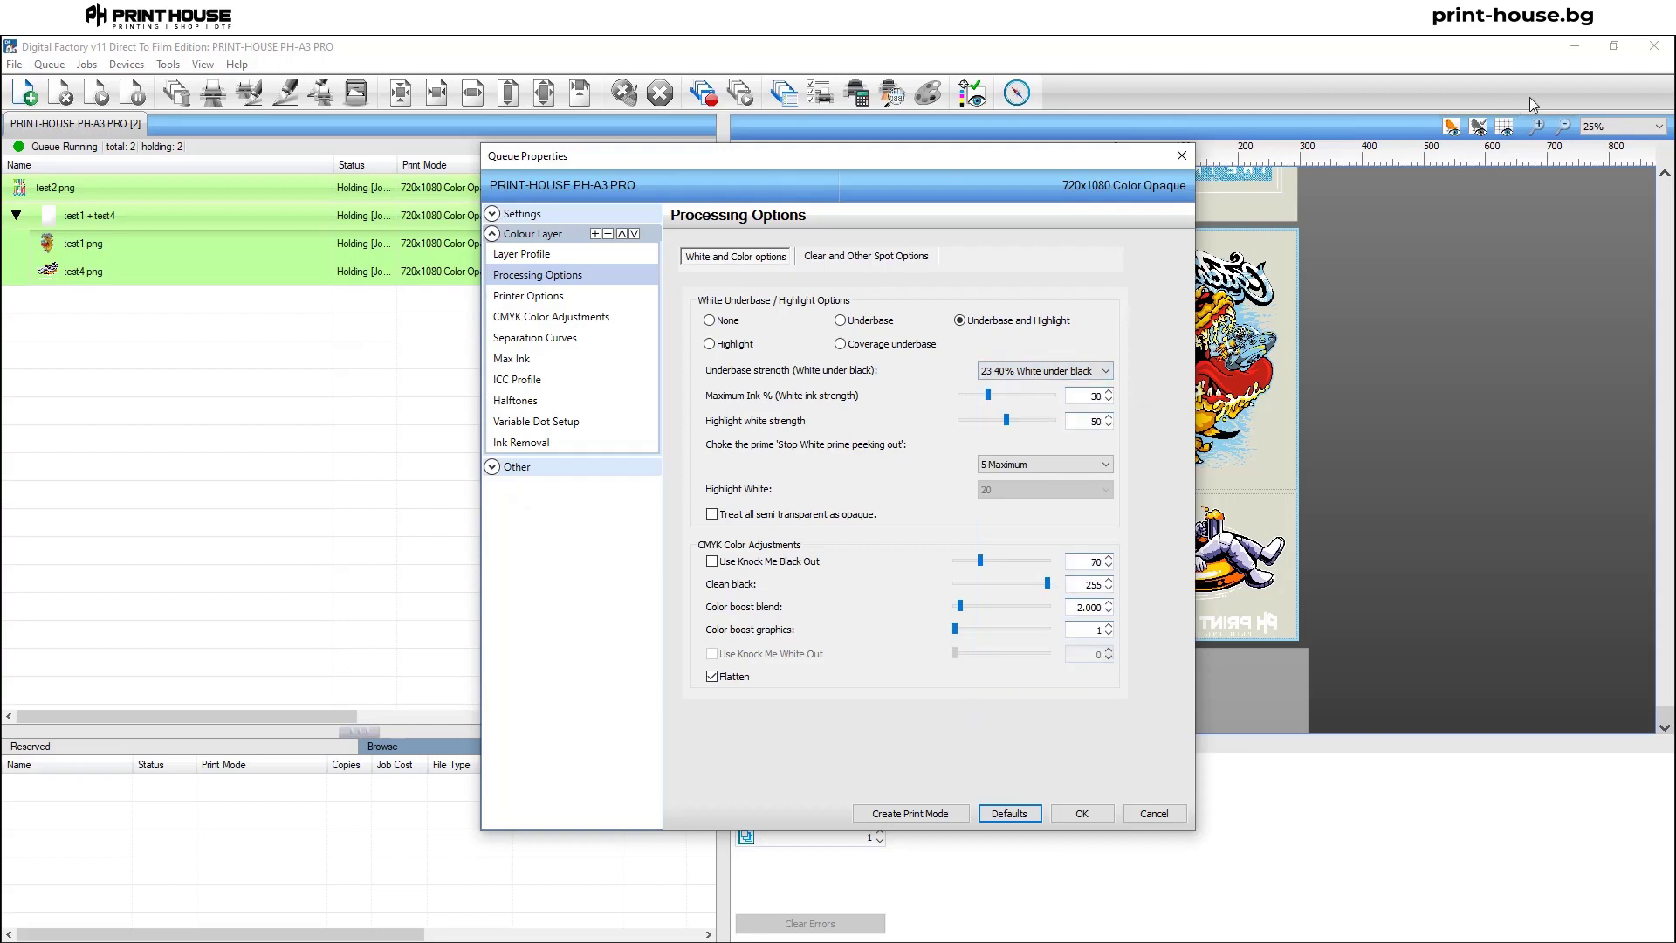
pyautogui.click(1553, 65)
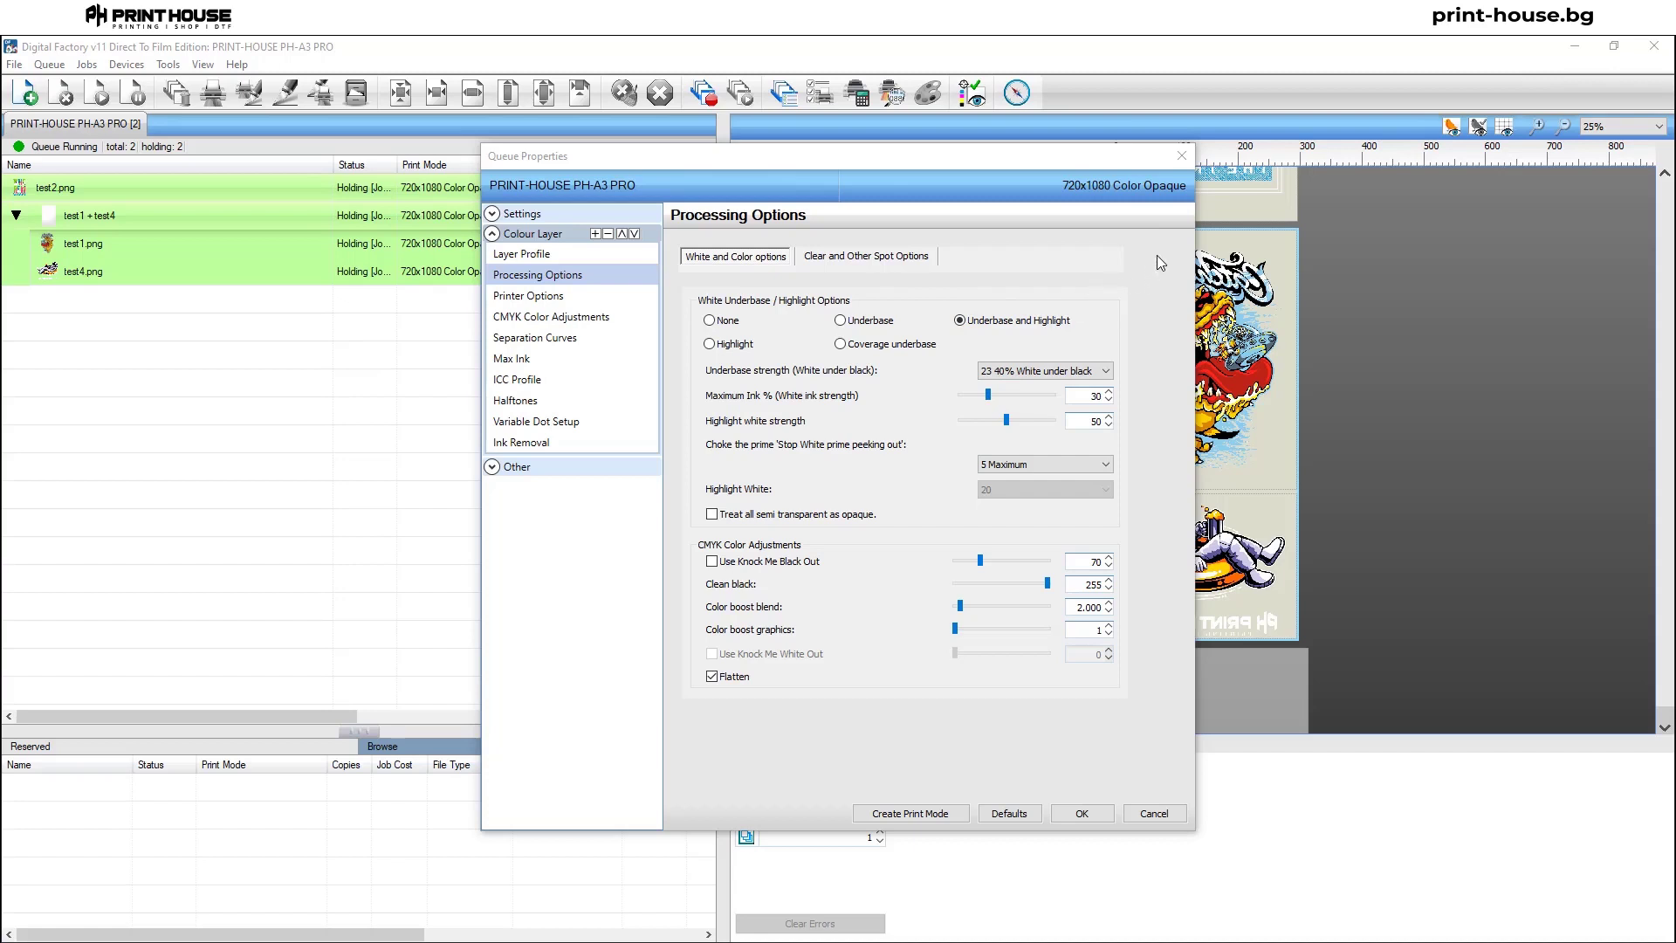
# Examine the underbase strength choices, reselect "23 40% White under black", and review the Maximum Ink % setting at 30.
pyautogui.click(1105, 372)
pyautogui.click(1105, 372)
pyautogui.click(1105, 372)
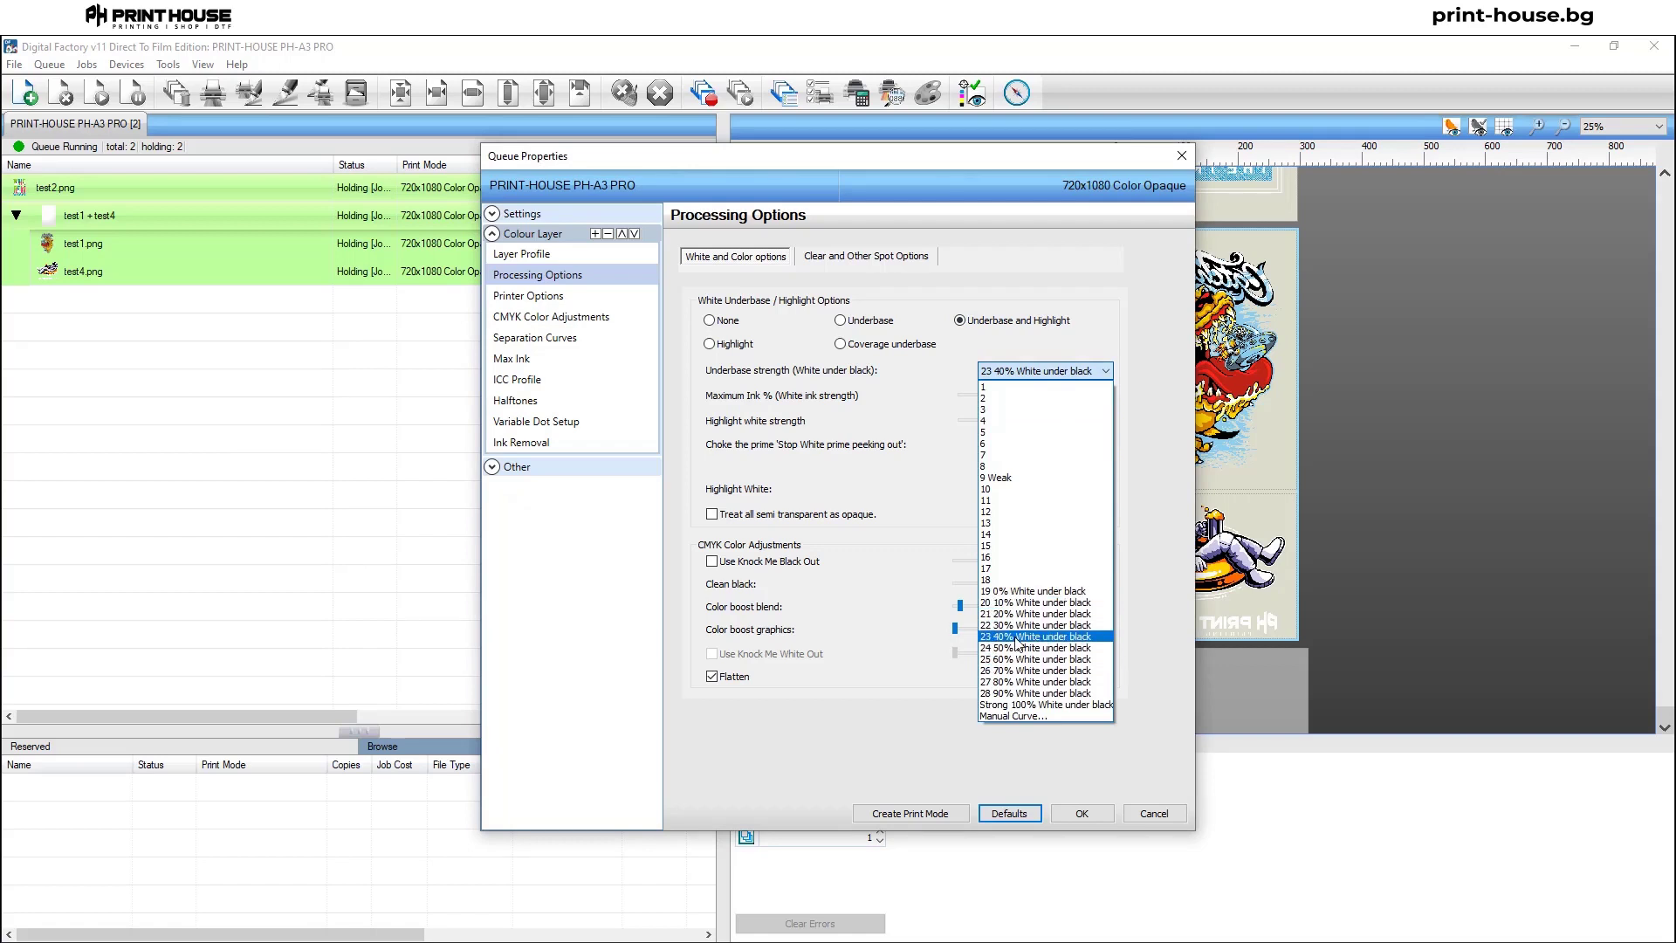
pyautogui.click(1017, 638)
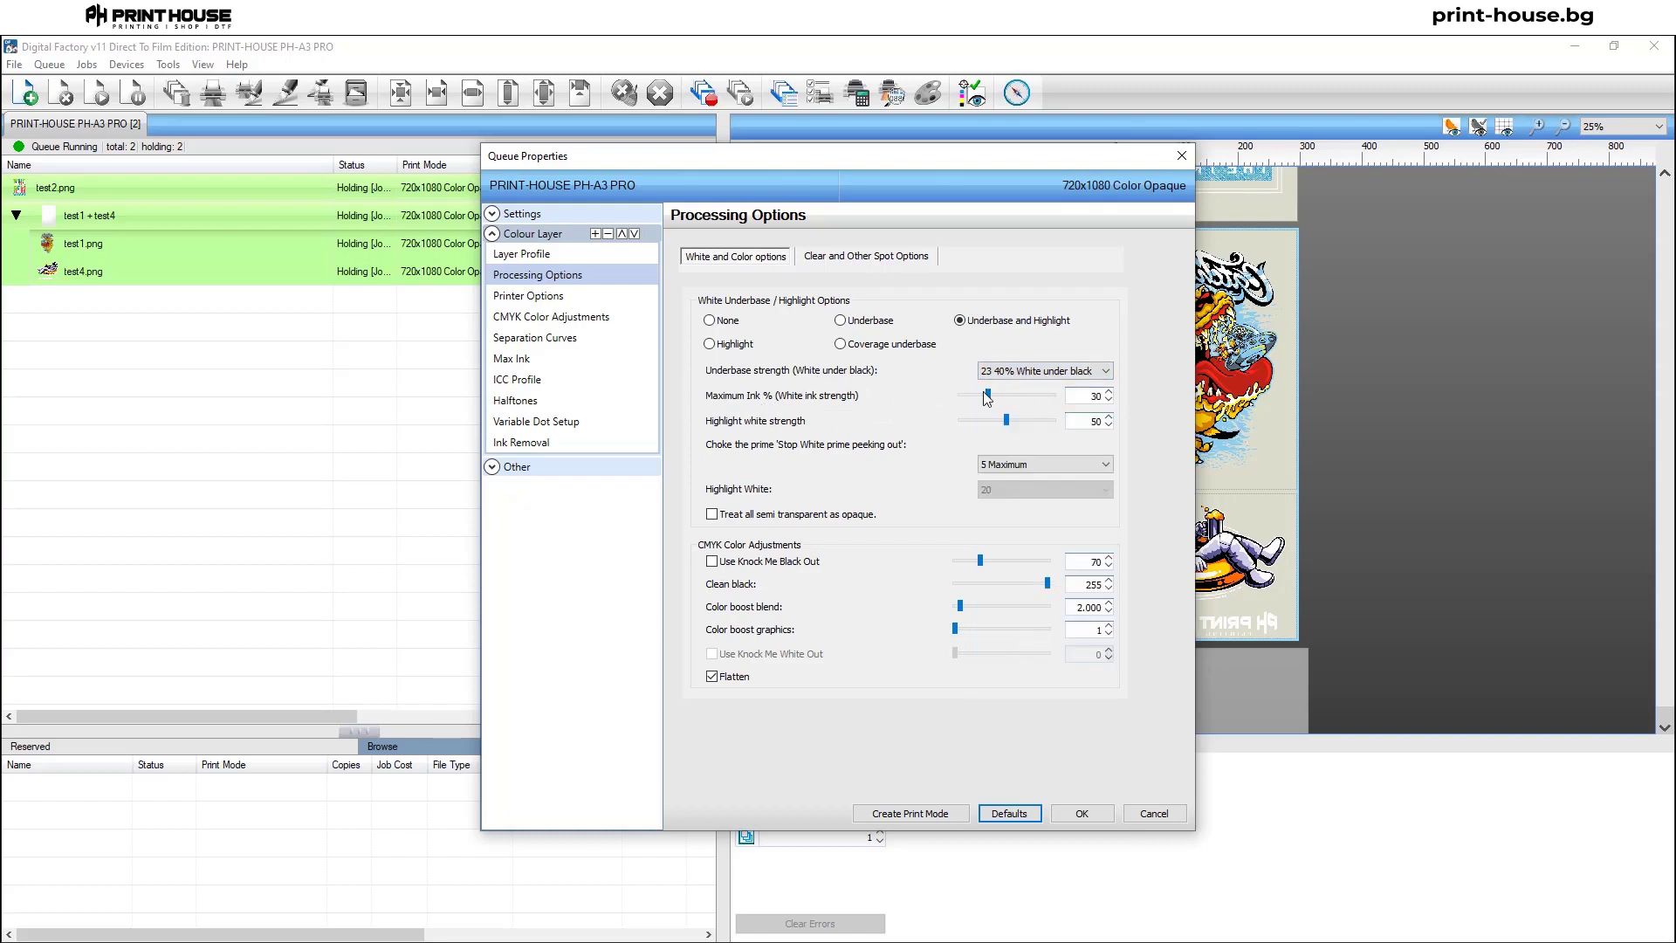
pyautogui.moveTo(986, 398); pyautogui.dragTo(991, 406)
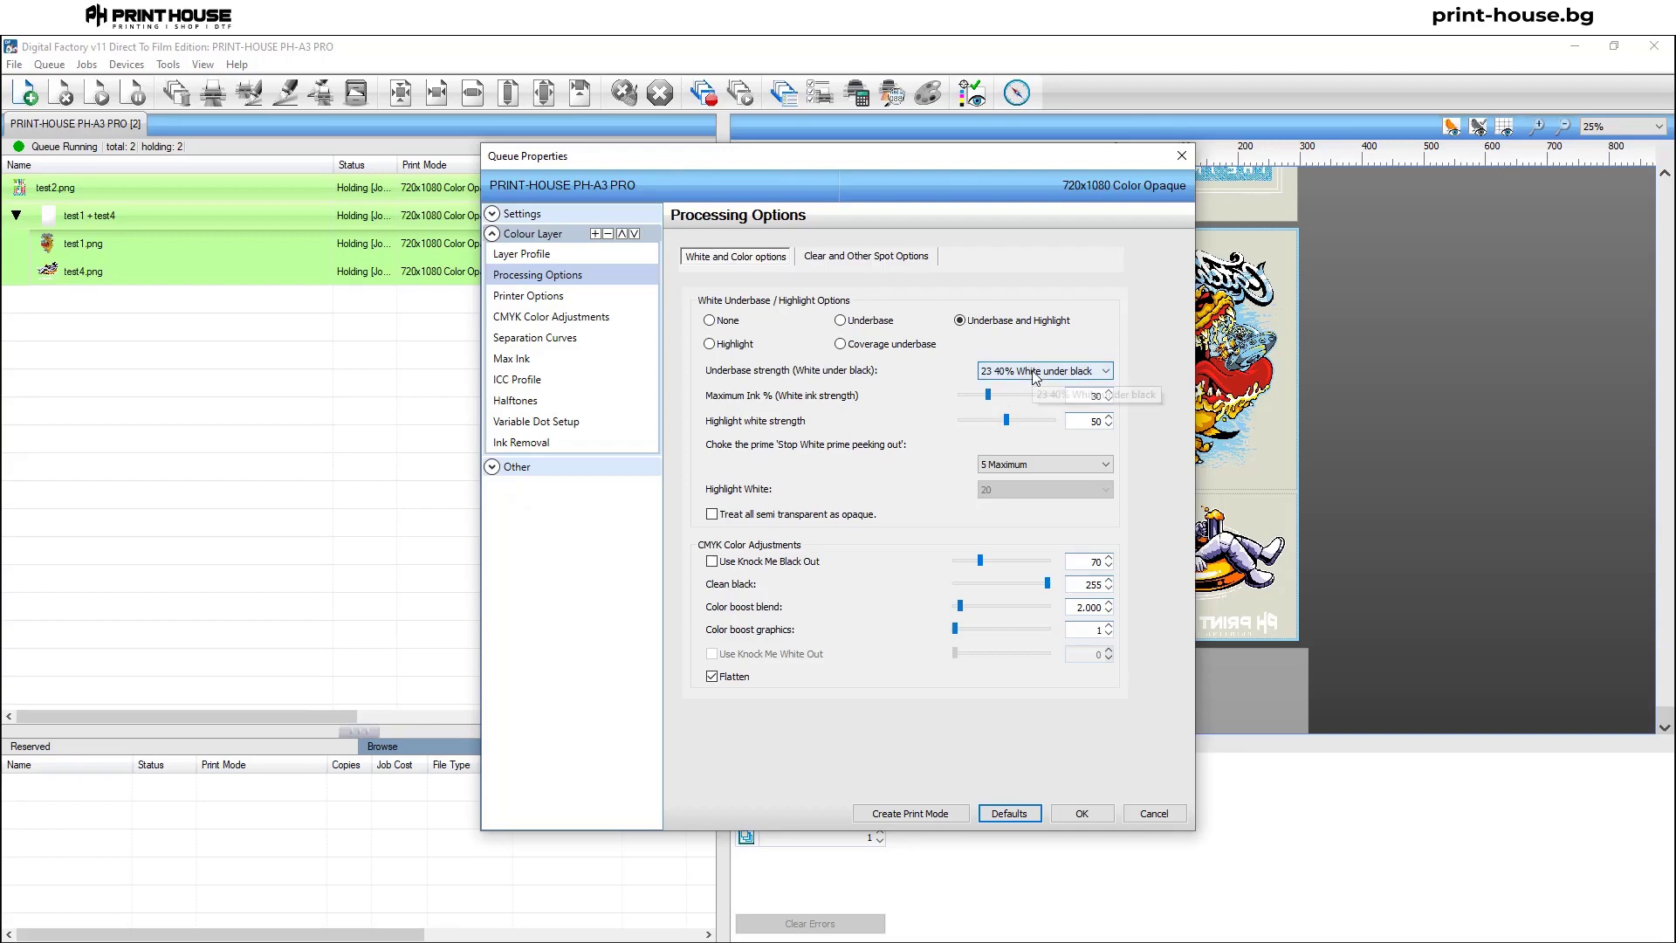
pyautogui.moveTo(837, 156); pyautogui.dragTo(710, 226)
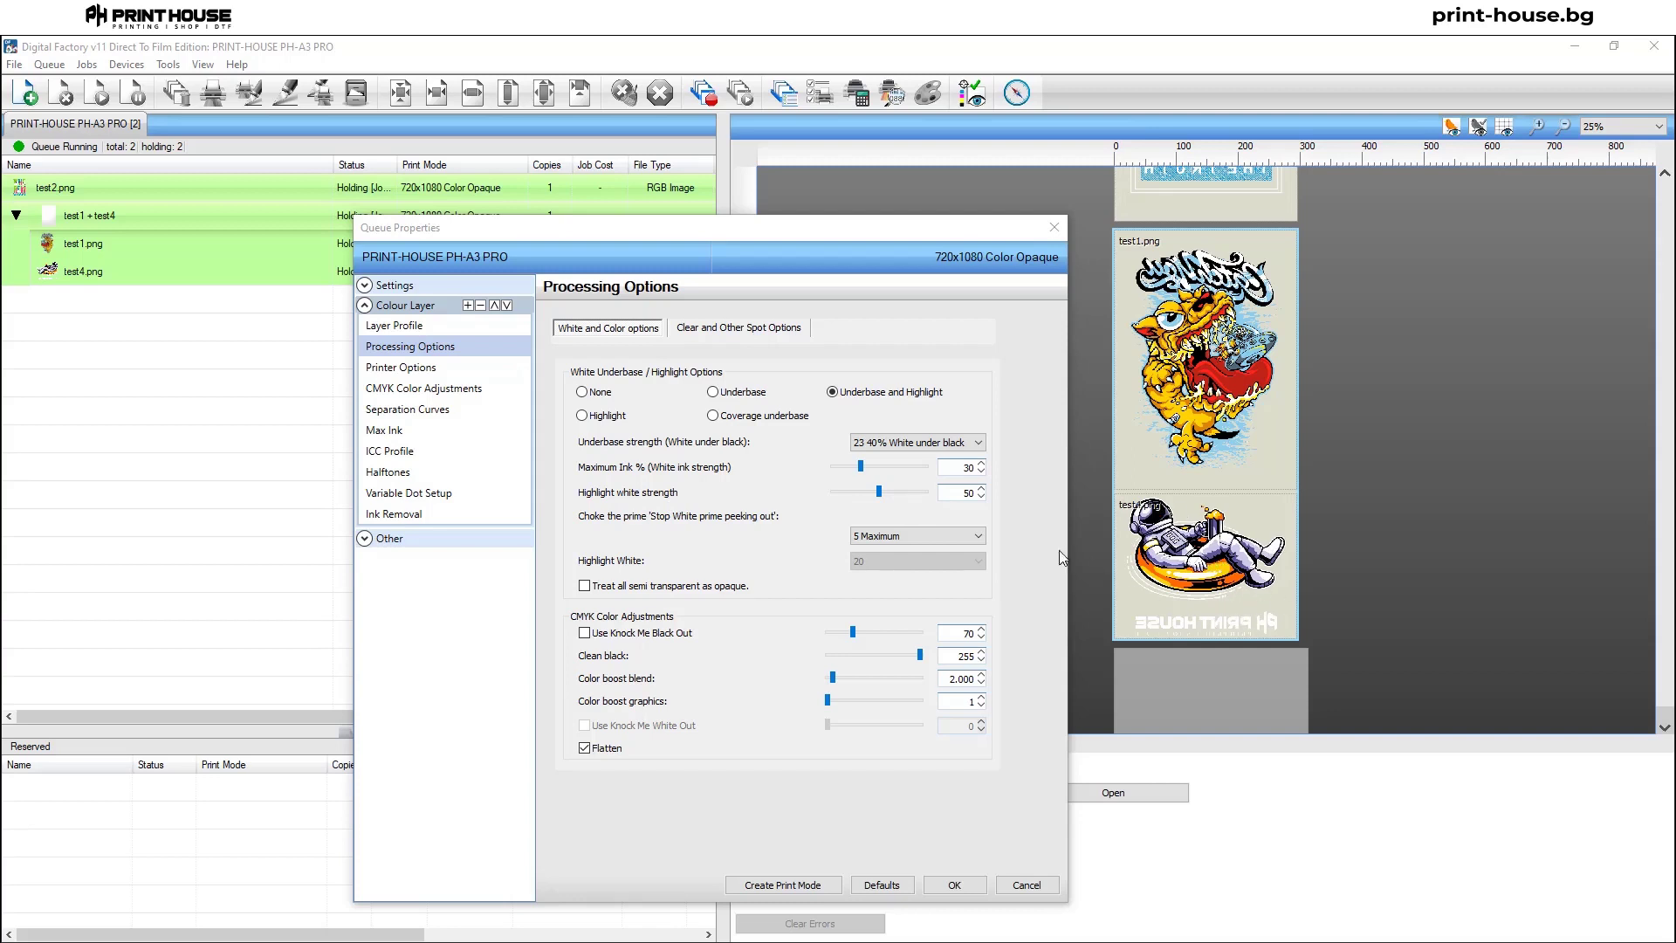
# Try a highlight white strength of 56, and return it to 50.
pyautogui.moveTo(879, 491); pyautogui.dragTo(887, 499)
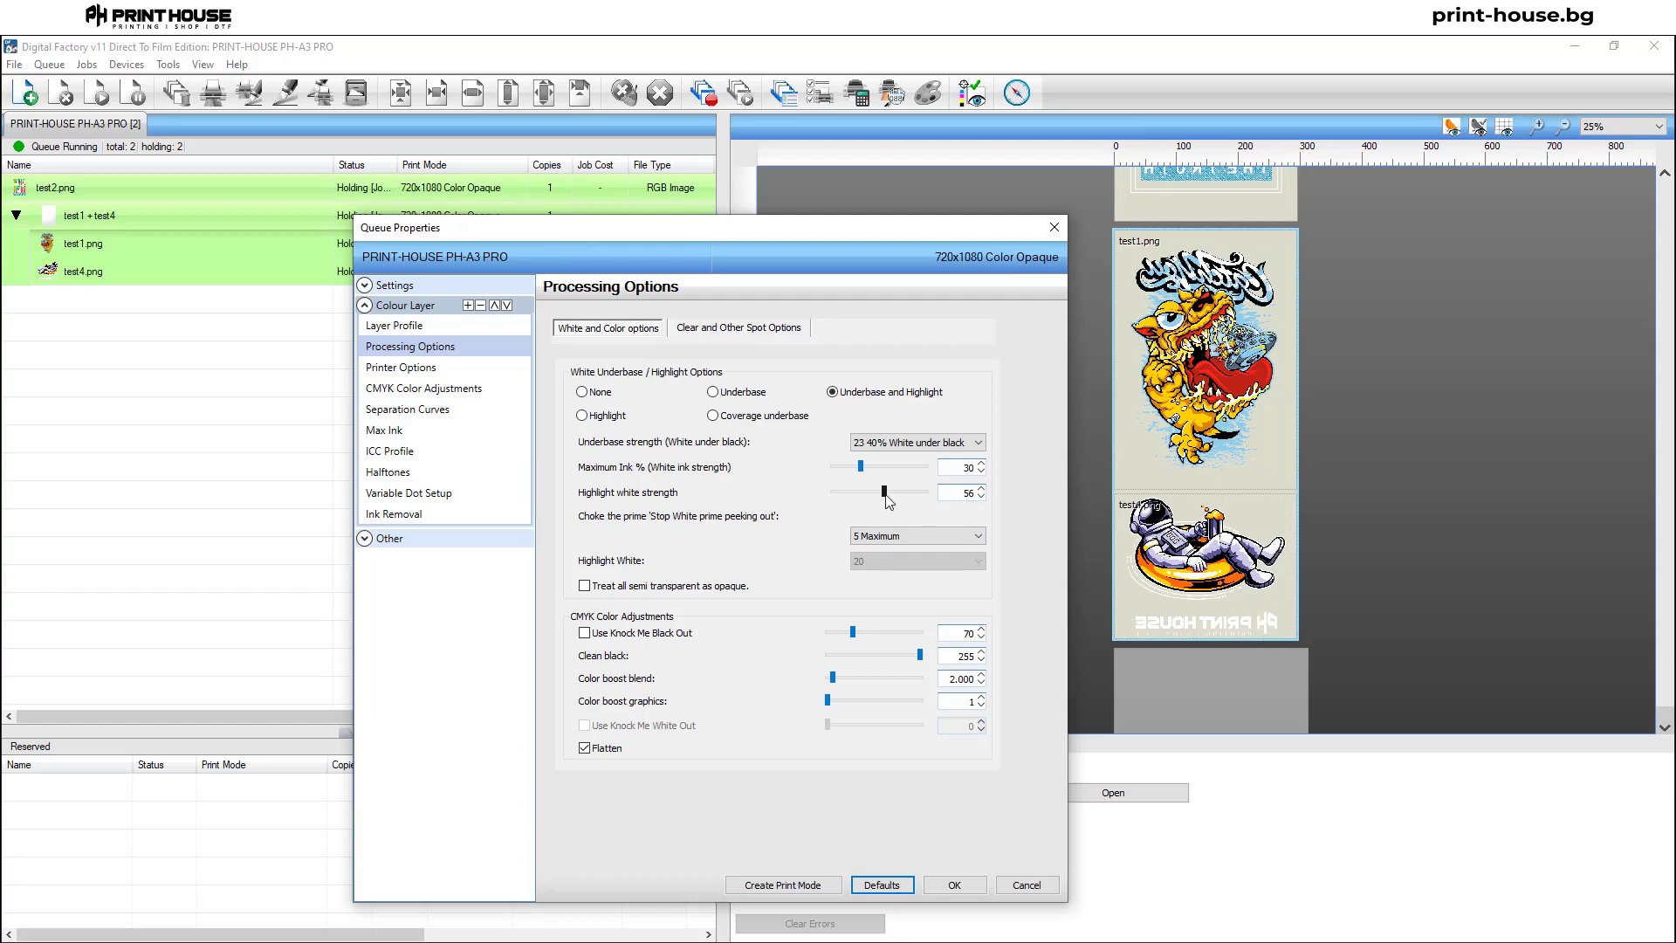
pyautogui.moveTo(886, 495); pyautogui.dragTo(881, 495)
pyautogui.click(1561, 63)
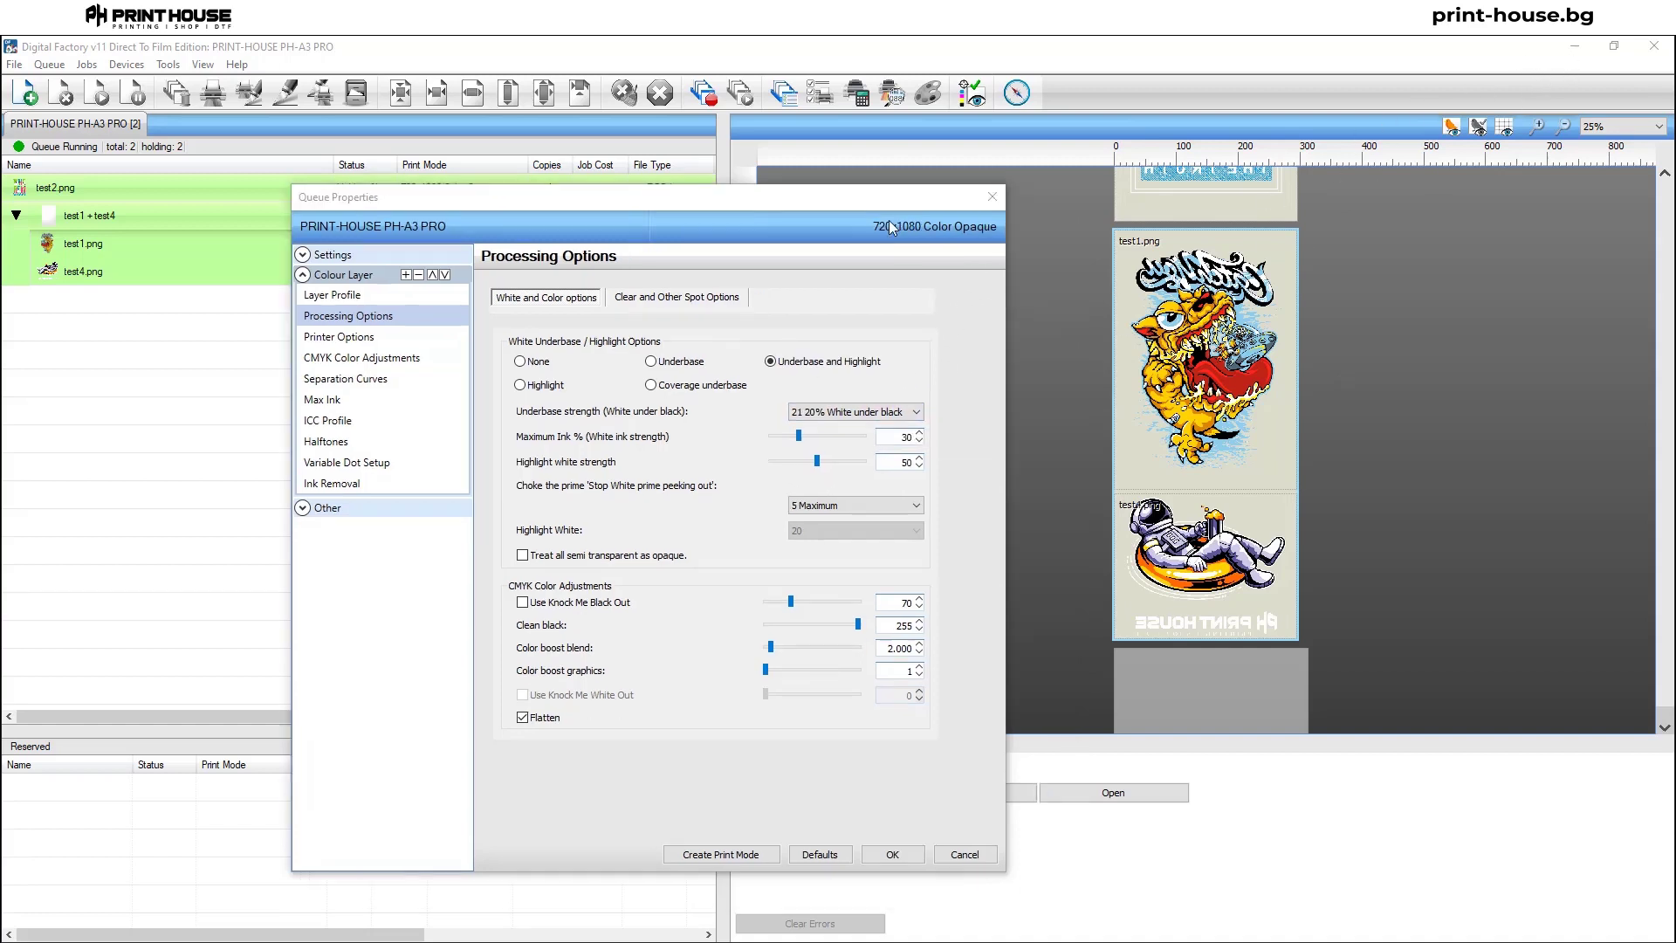
# Change the underbase strength to "23 40% White under black" and try higher Maximum Ink % values before returning it to 30.
pyautogui.click(917, 413)
pyautogui.click(863, 681)
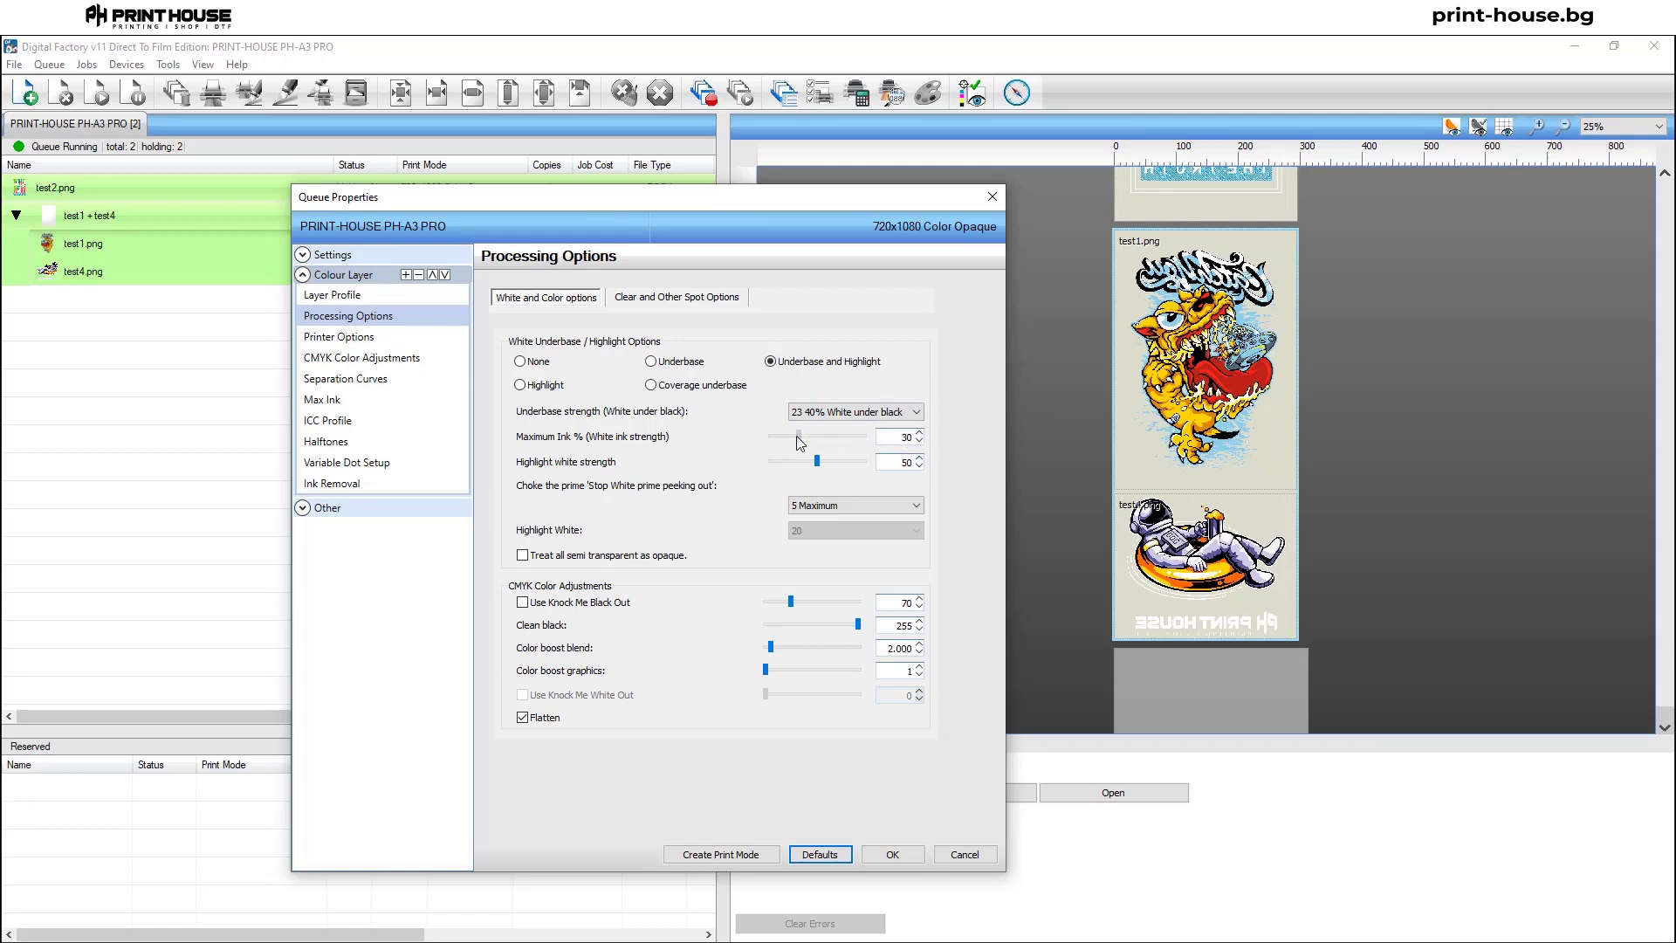
pyautogui.moveTo(797, 442); pyautogui.dragTo(889, 447)
pyautogui.moveTo(860, 438); pyautogui.dragTo(842, 438)
pyautogui.moveTo(817, 442); pyautogui.dragTo(804, 443)
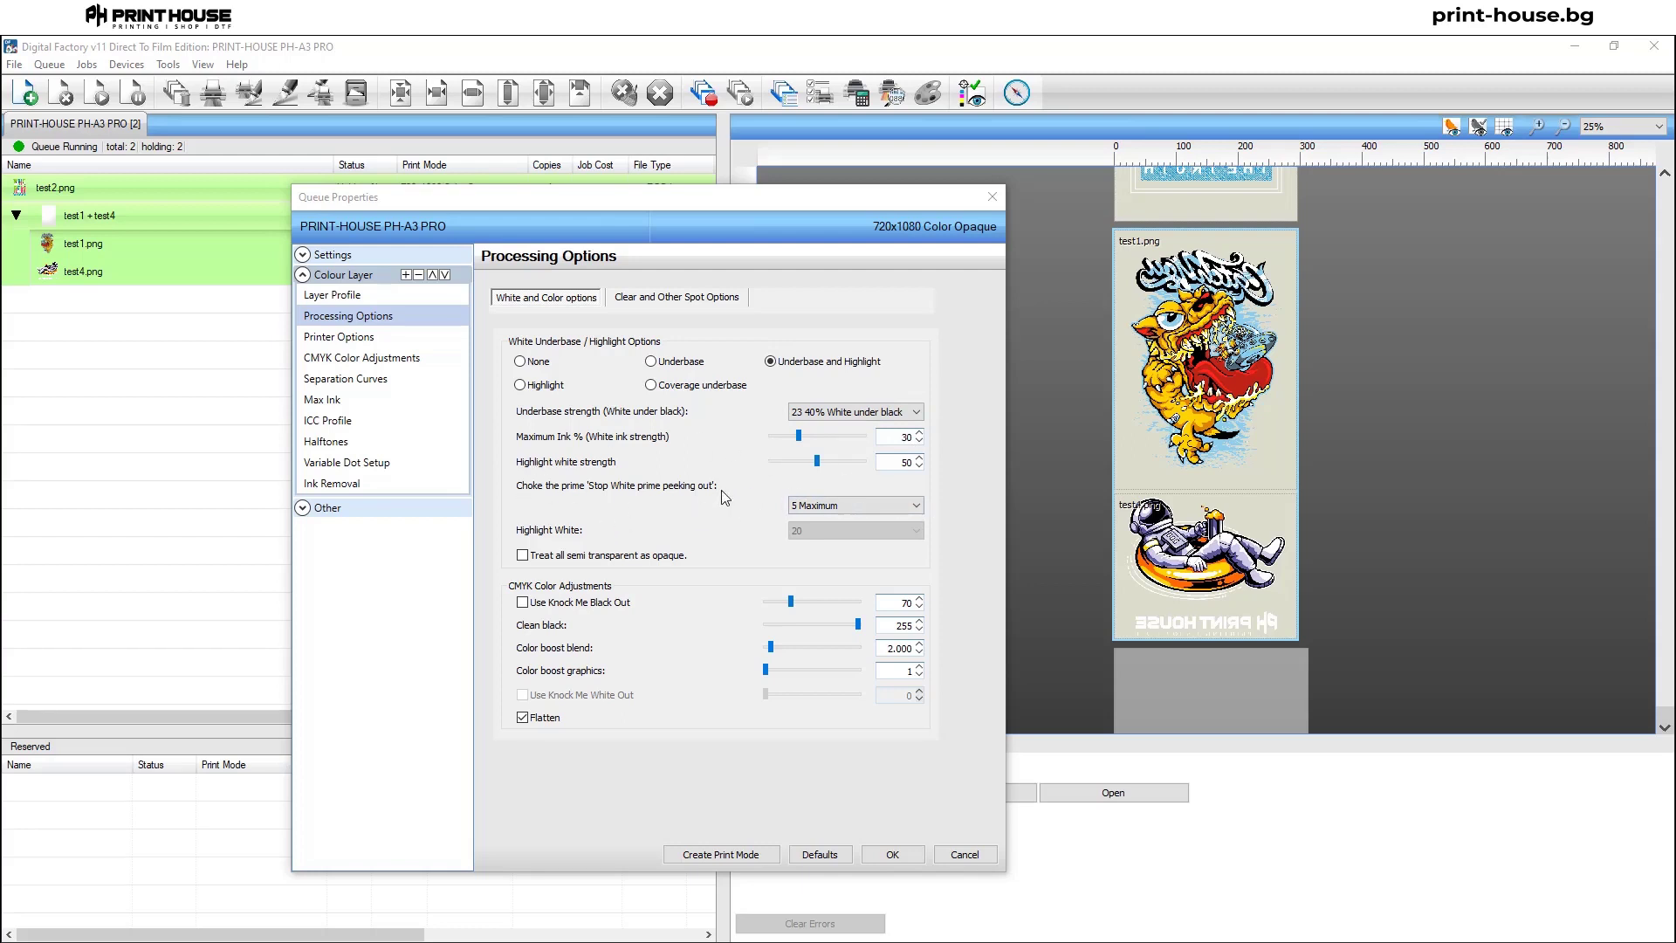
# Examine the white prime choke levels without changing the choice, and switch "Treat all semi transparent as opaque" on and back off.
pyautogui.click(877, 505)
pyautogui.click(878, 507)
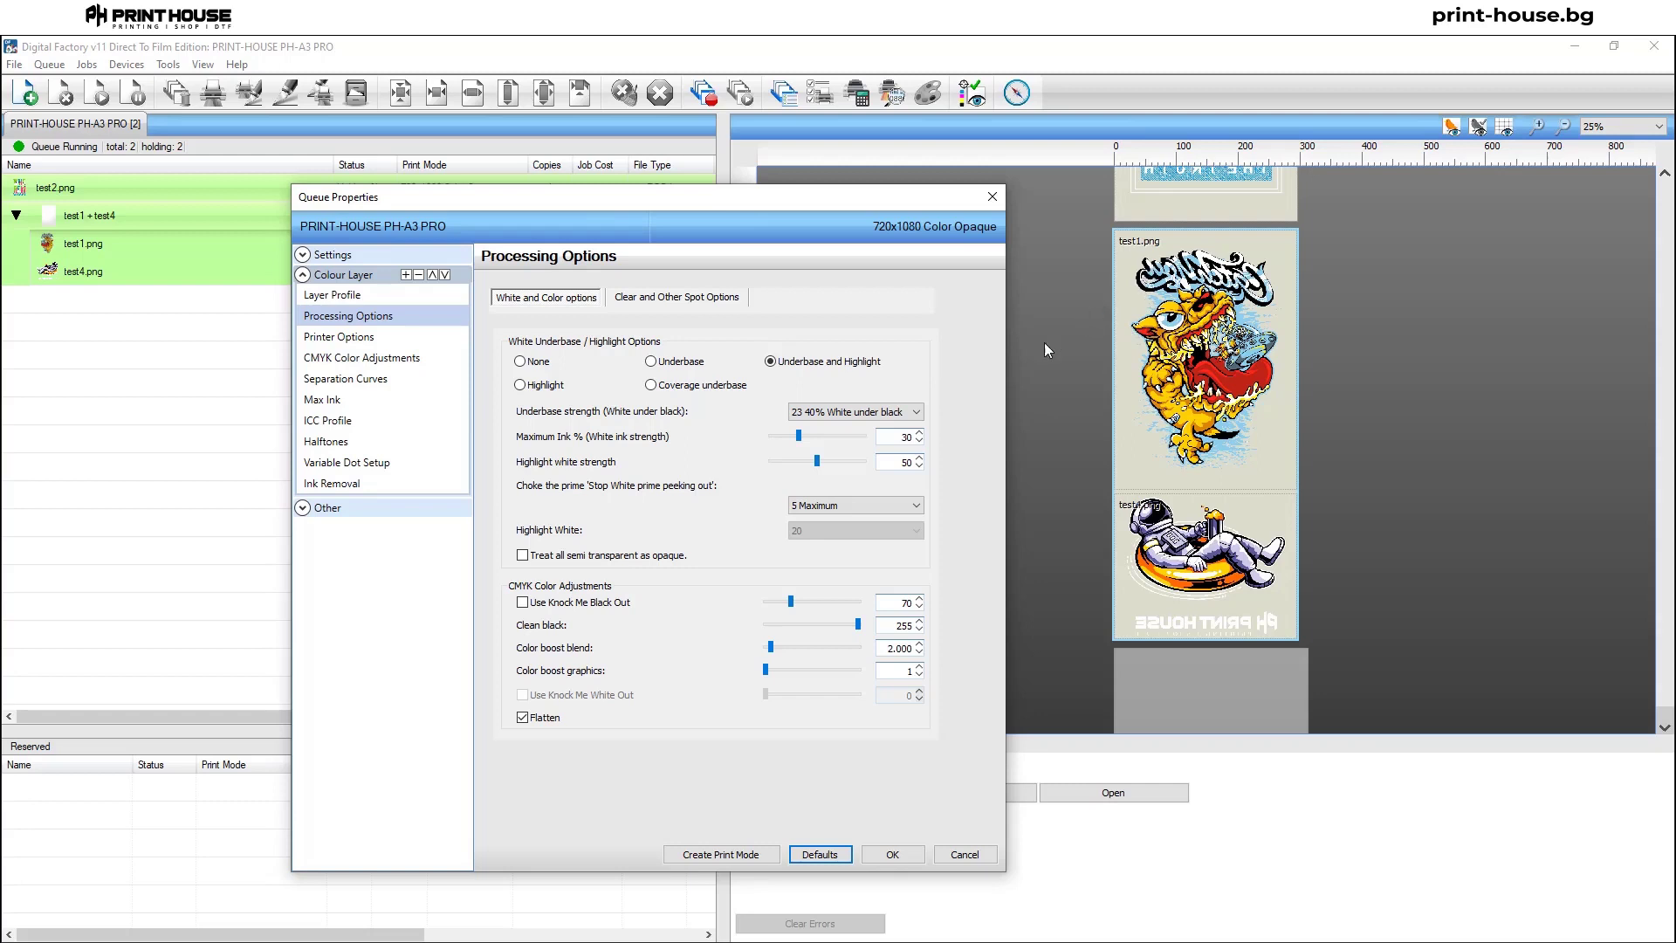
pyautogui.click(917, 504)
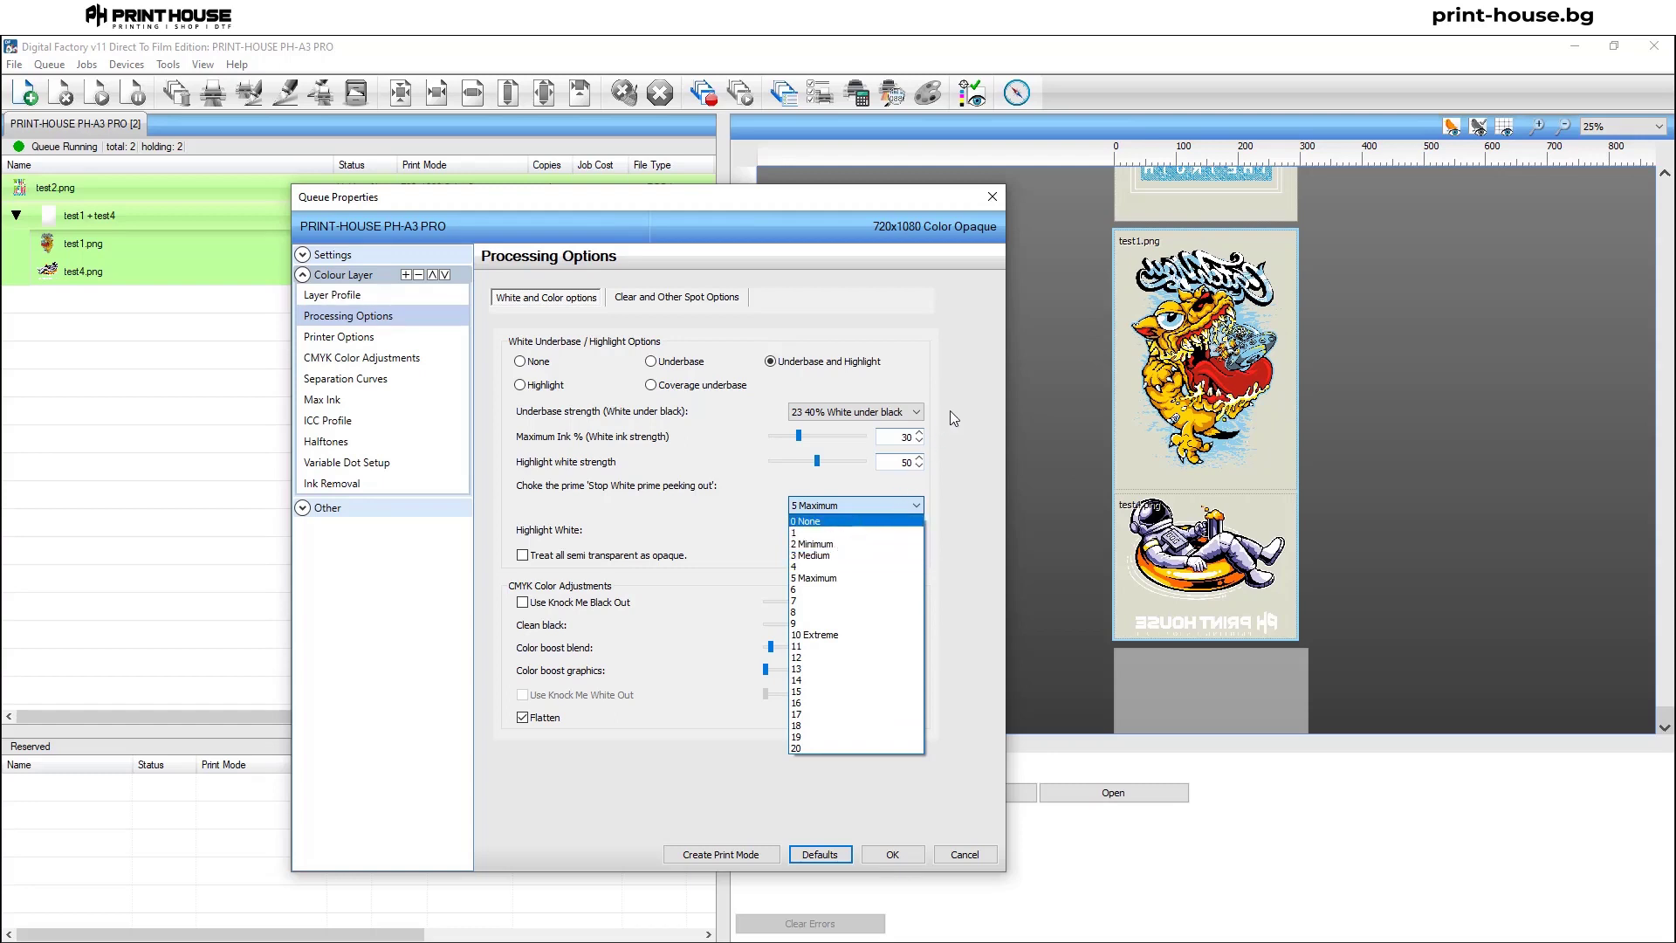
pyautogui.click(1197, 217)
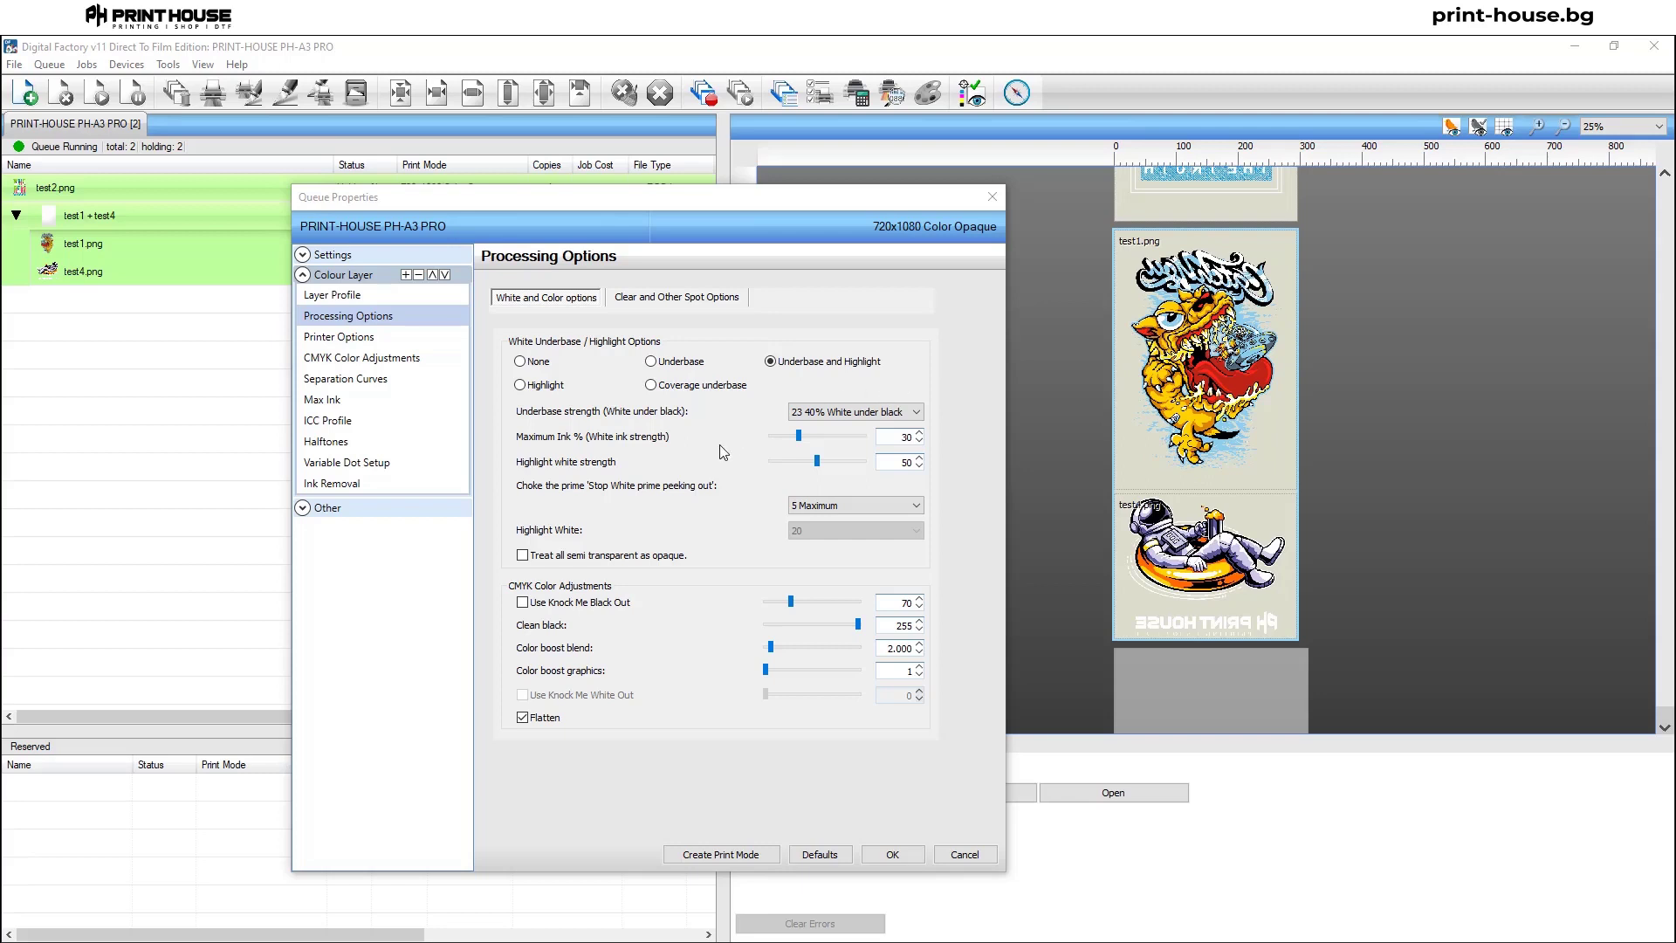
pyautogui.click(522, 558)
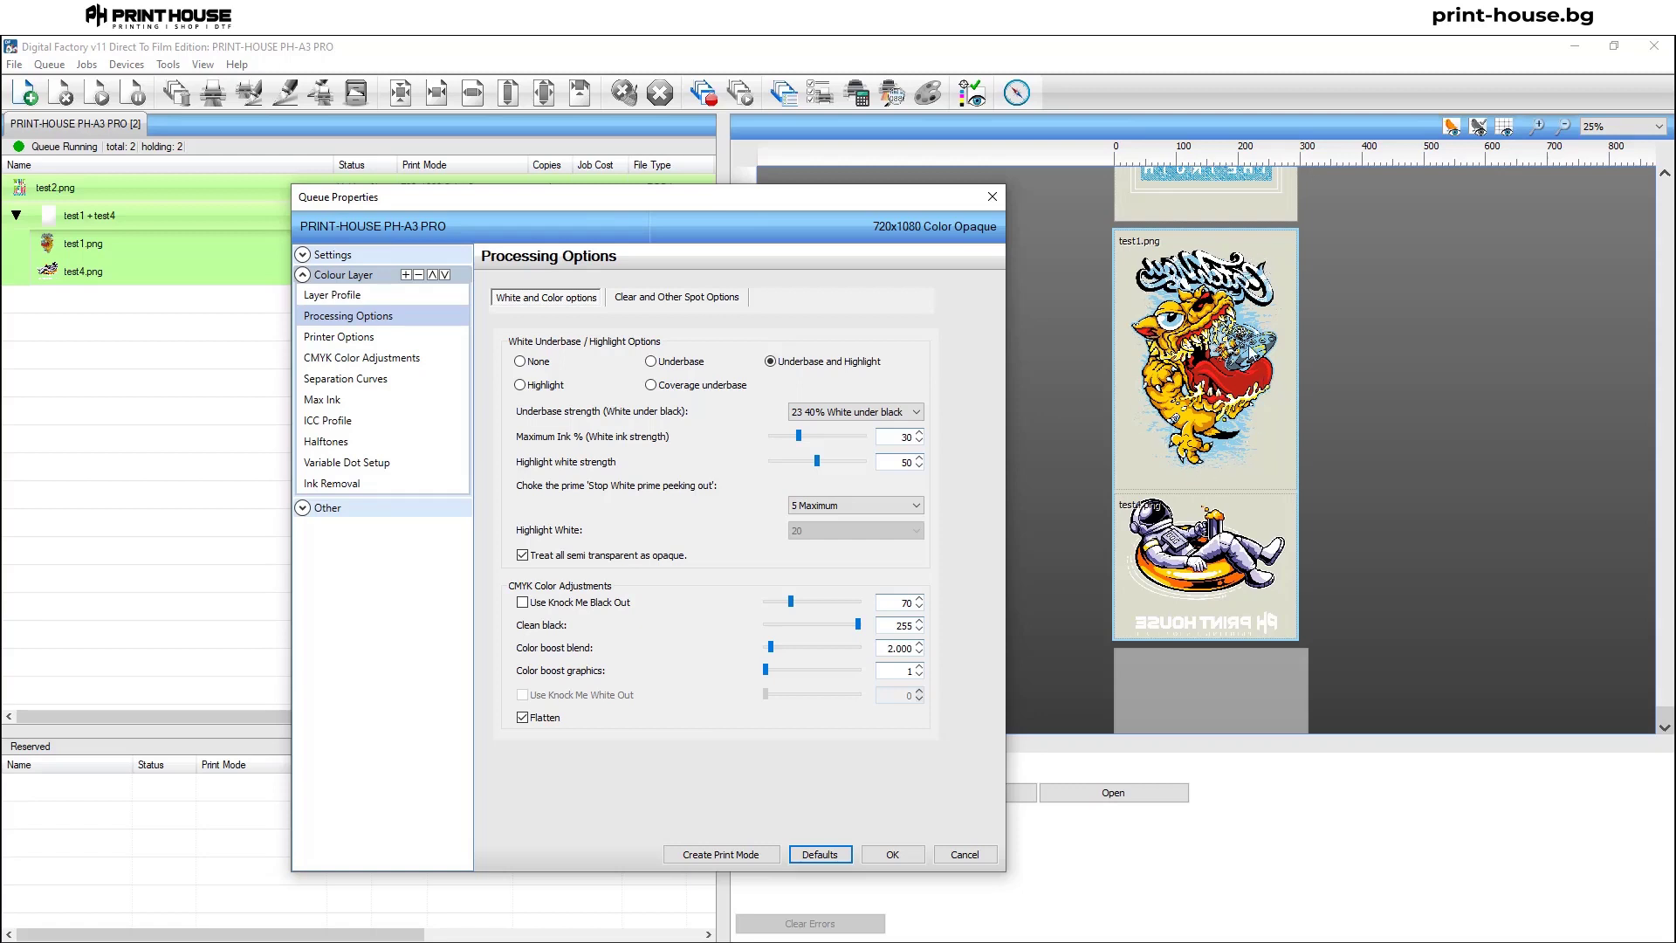
pyautogui.click(521, 555)
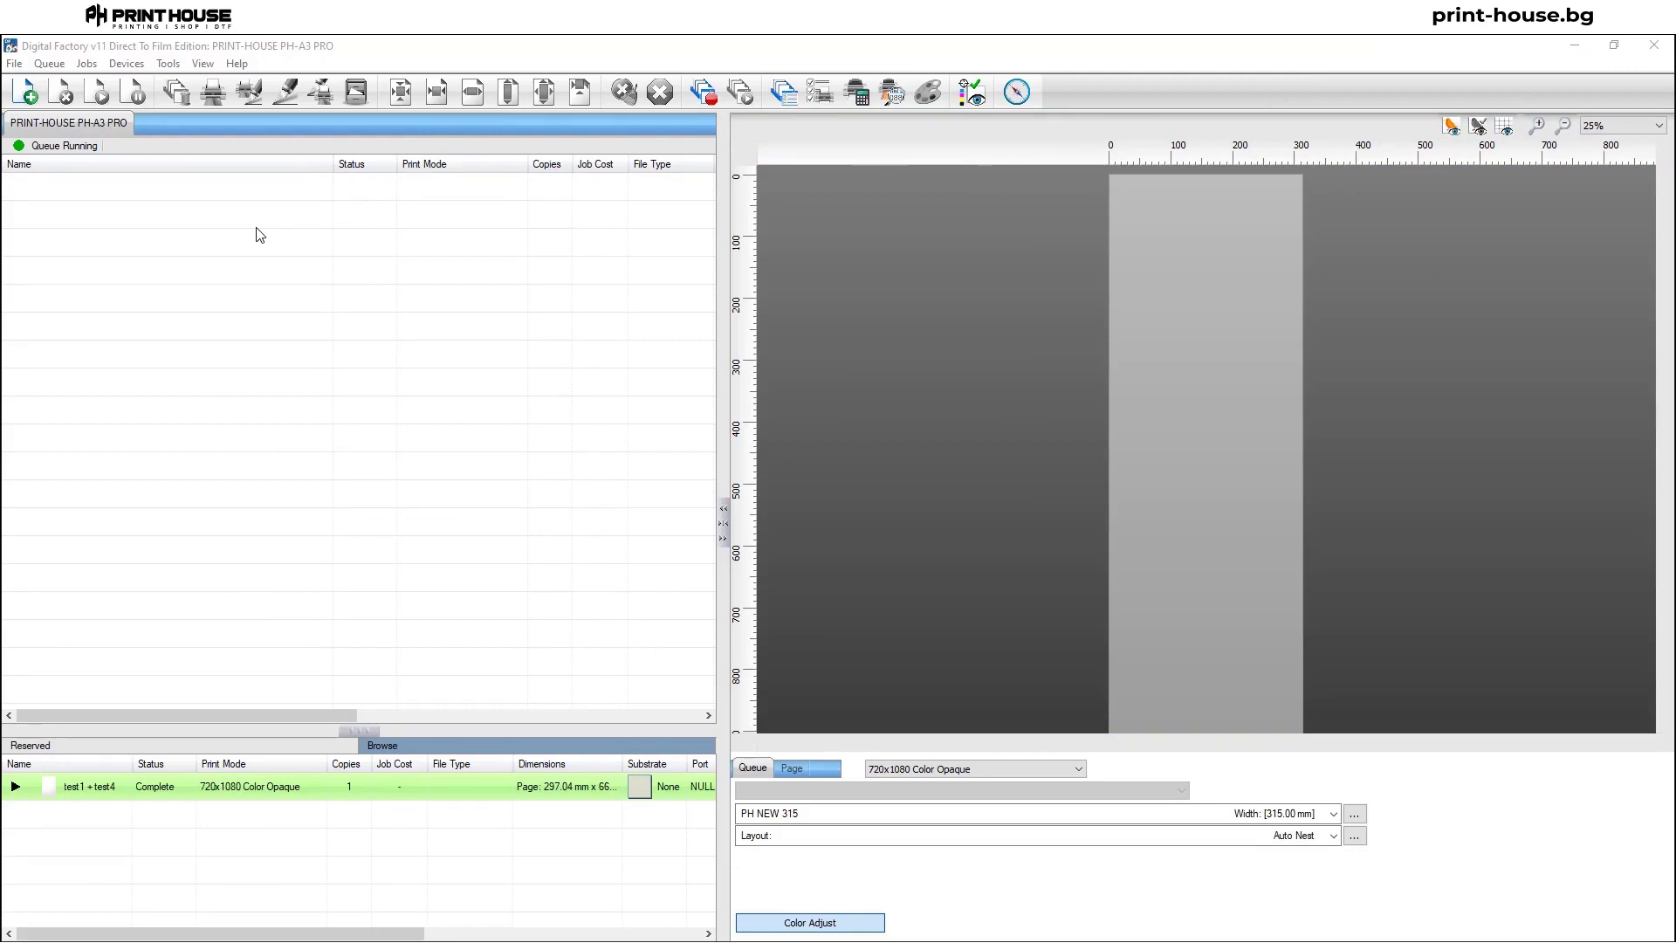
# Import test3.png, test1.png and test2.png from the Test folder into the print queue as separate jobs.
pyautogui.click(24, 91)
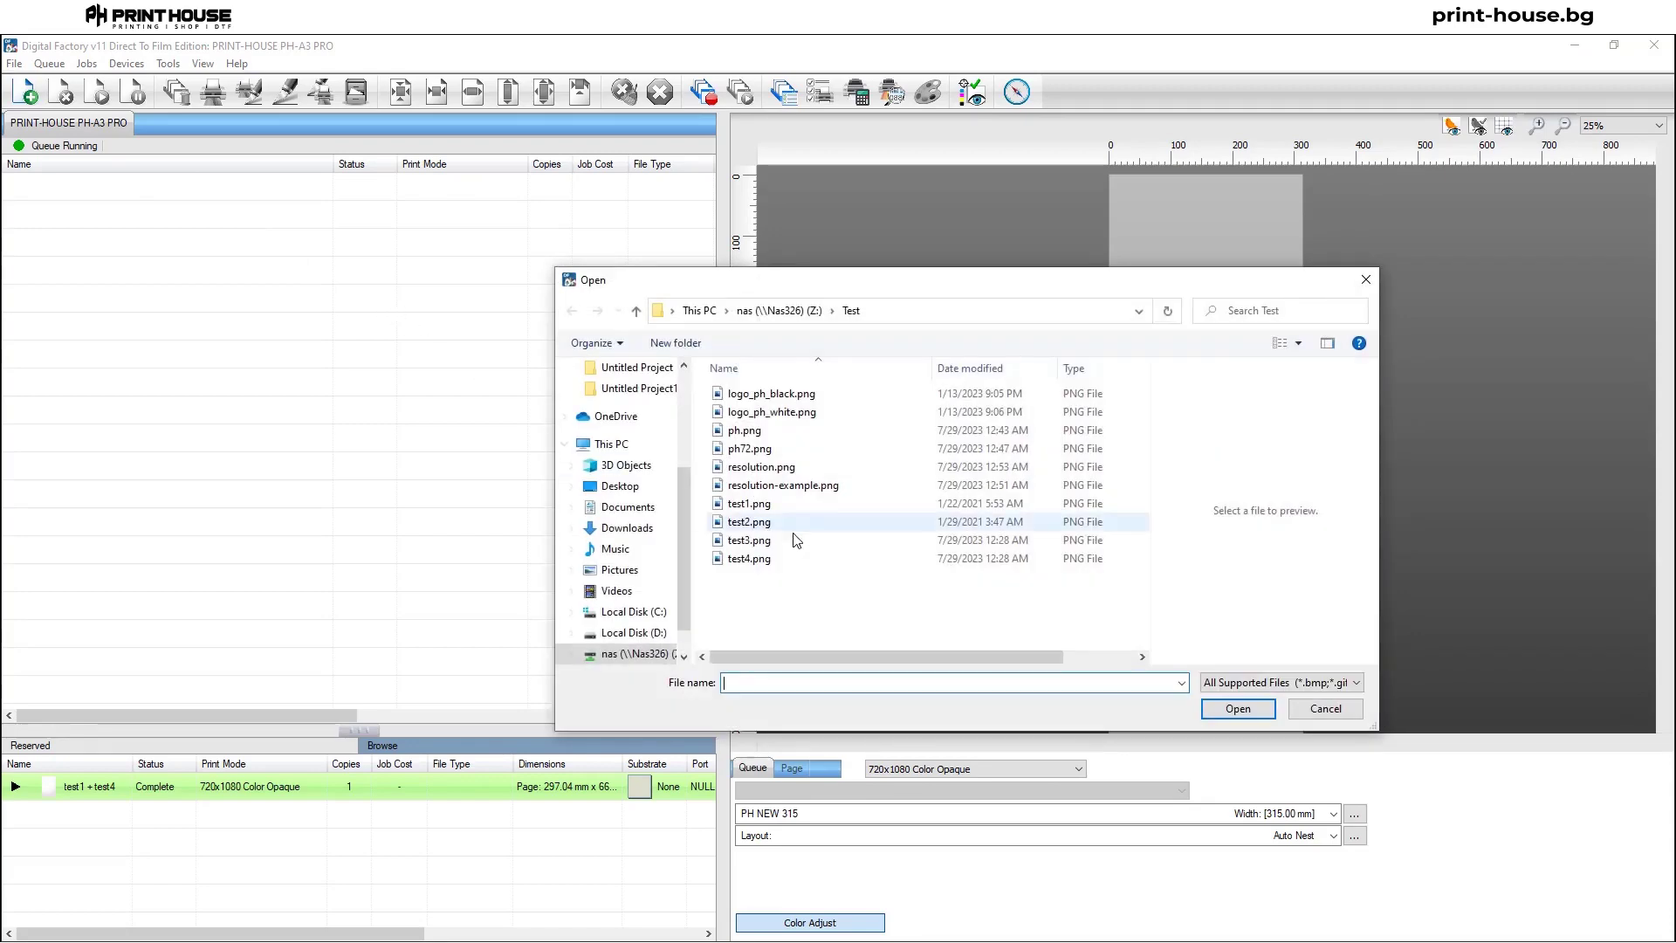
pyautogui.click(779, 542)
pyautogui.click(1239, 708)
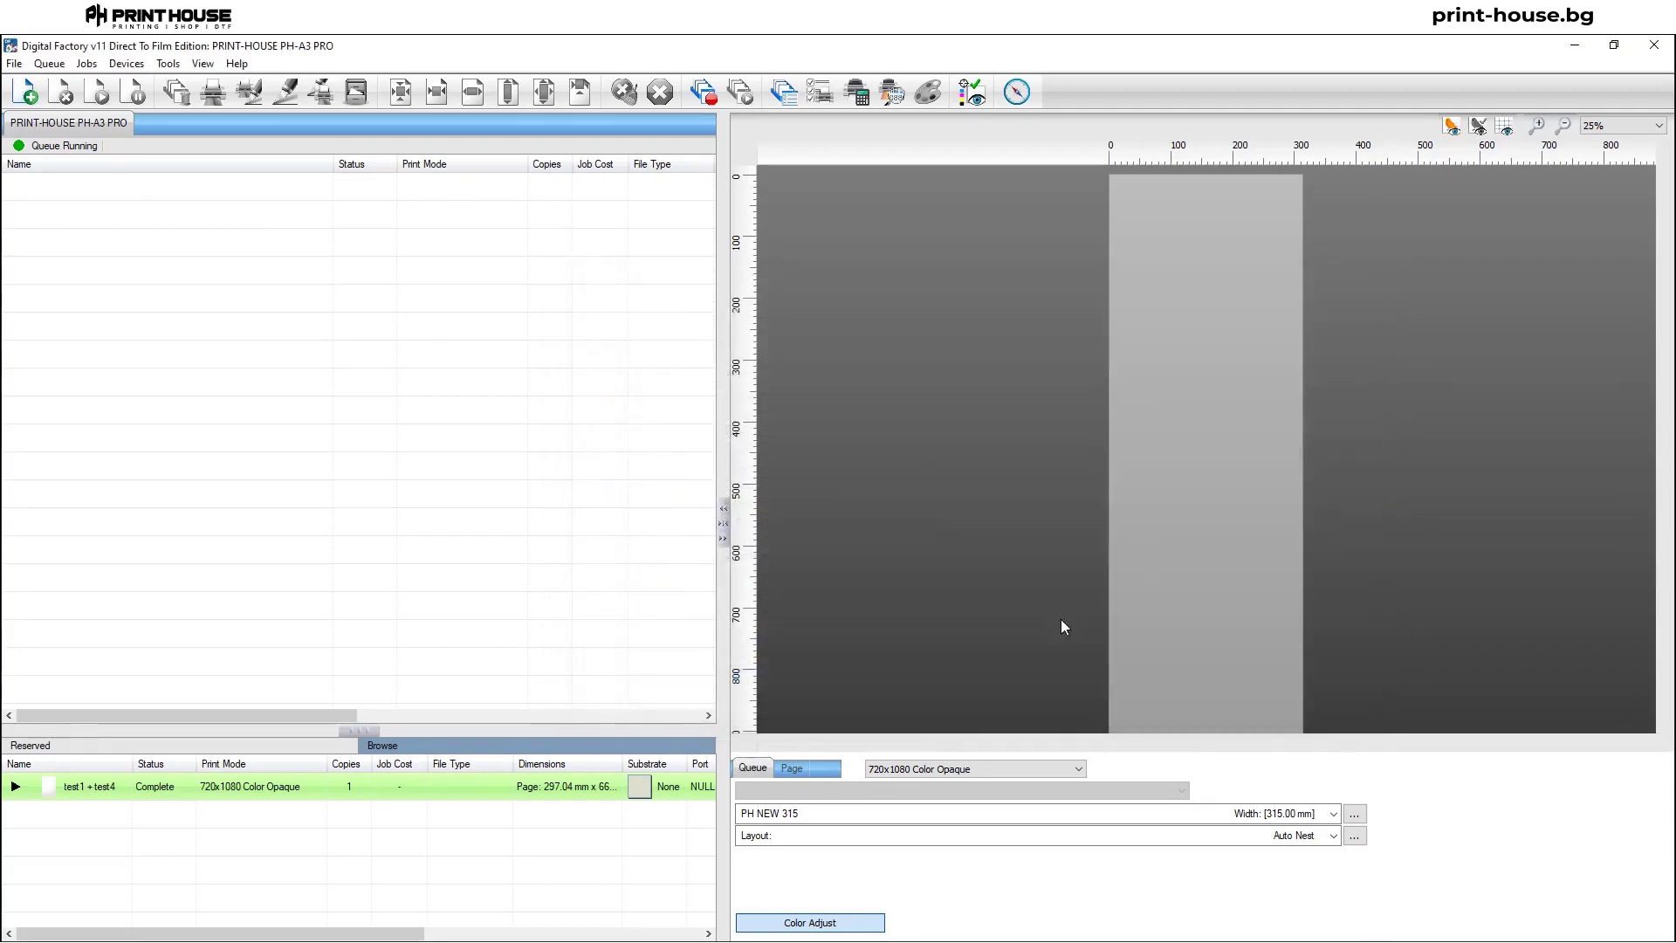
pyautogui.click(24, 91)
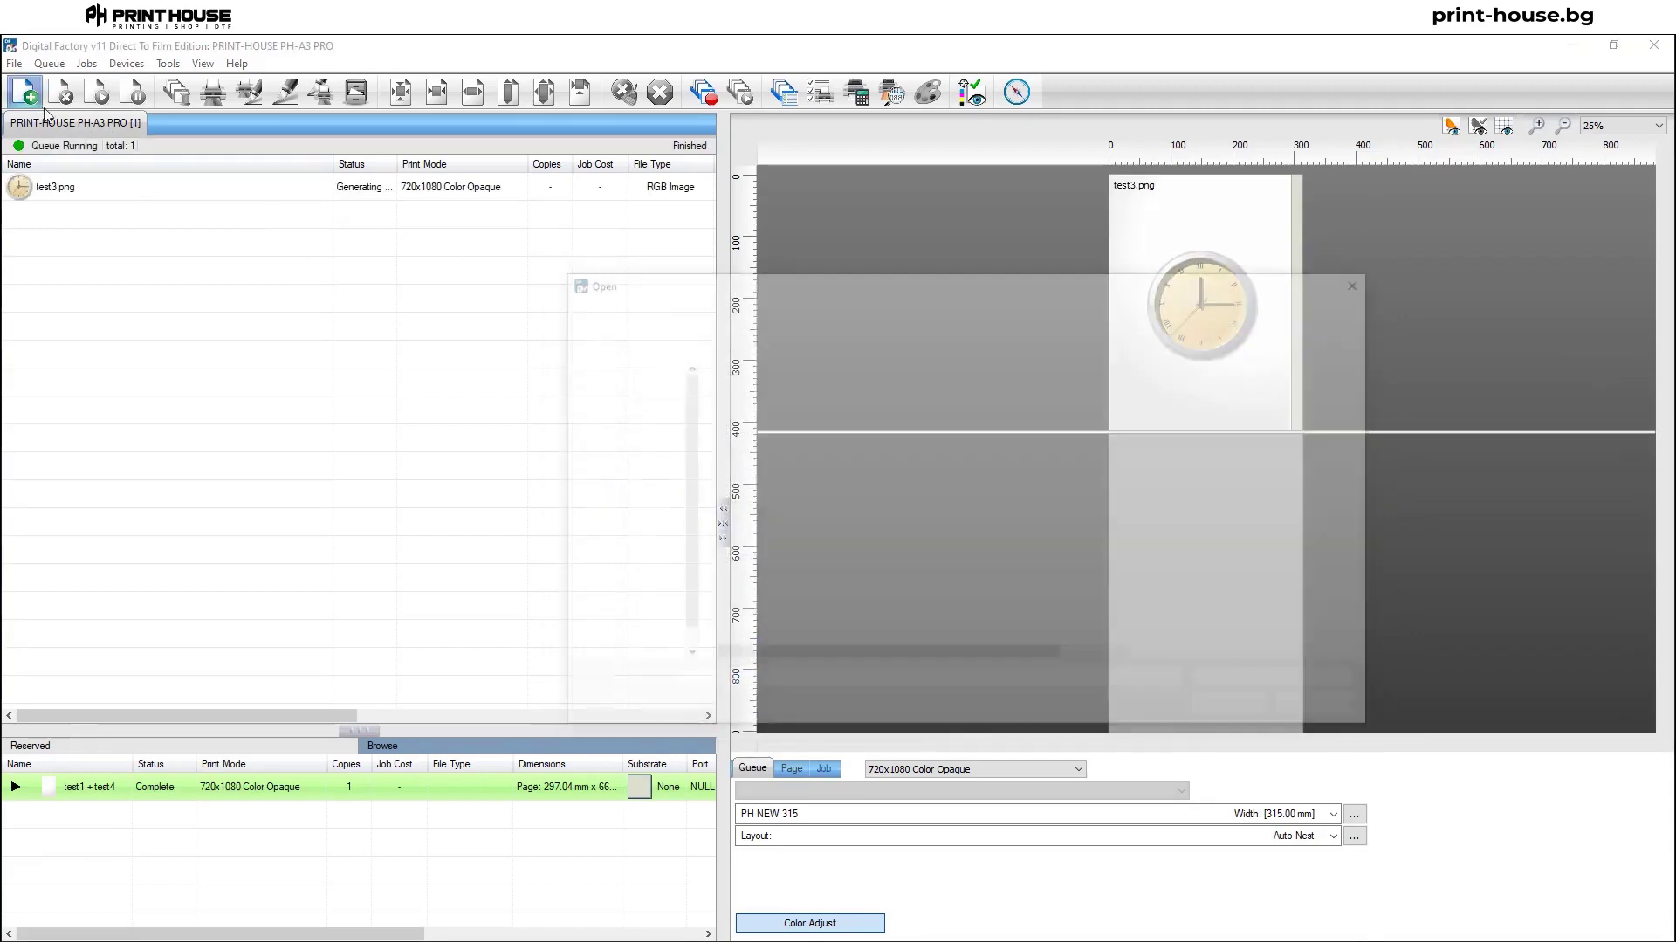
pyautogui.click(756, 504)
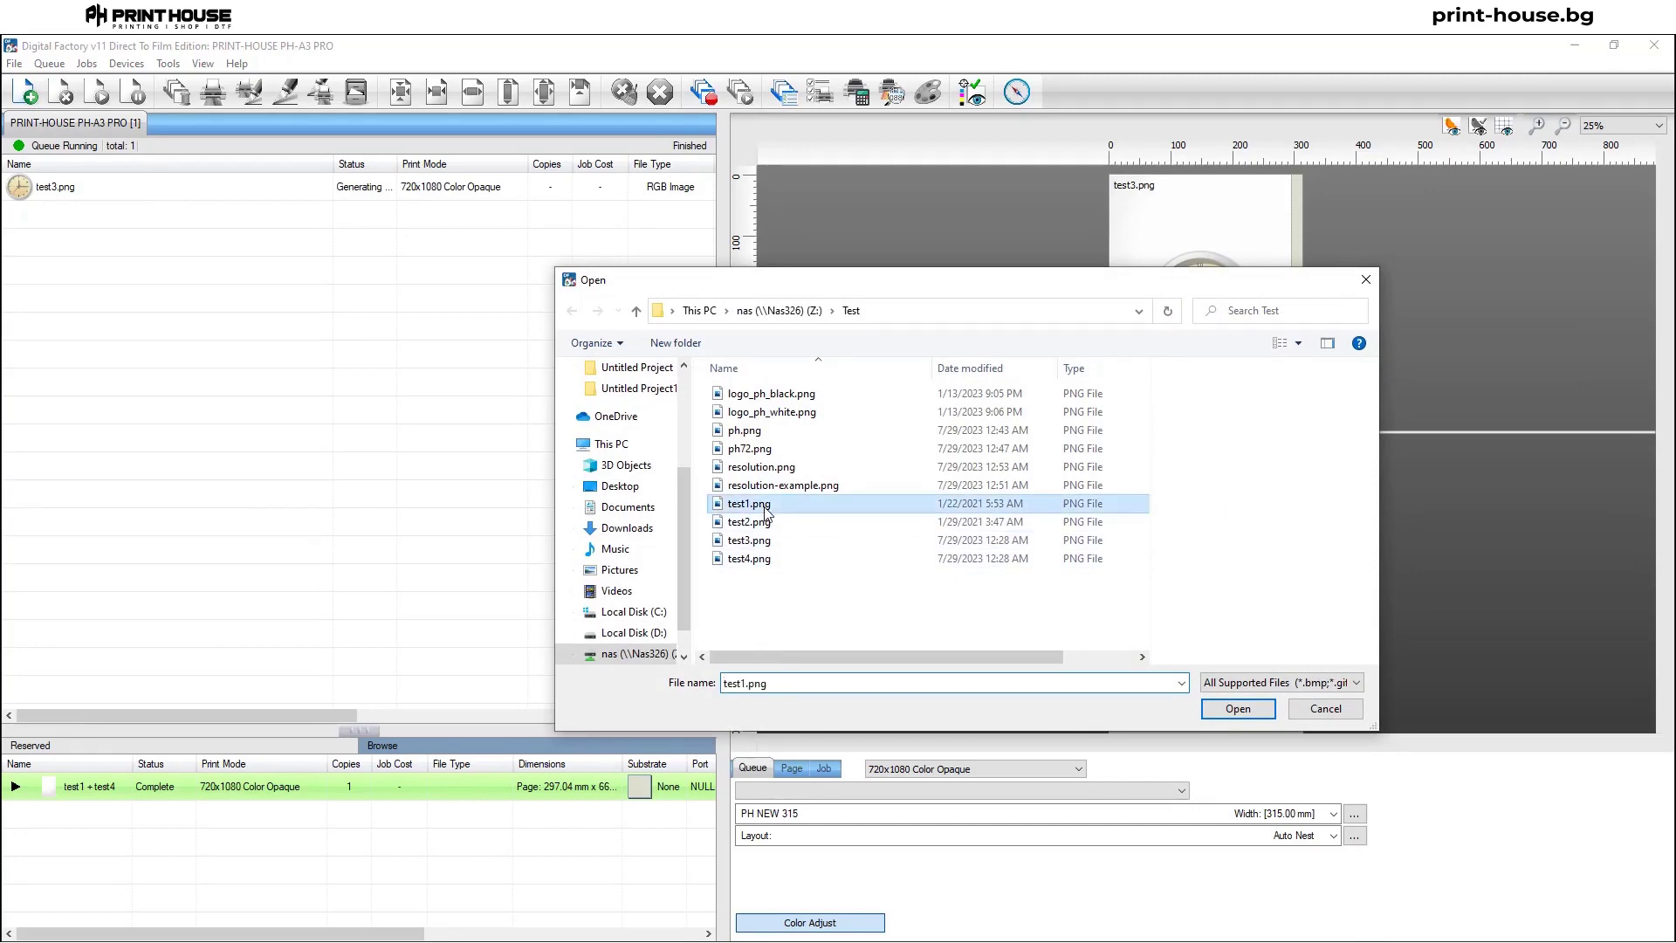
pyautogui.click(1238, 707)
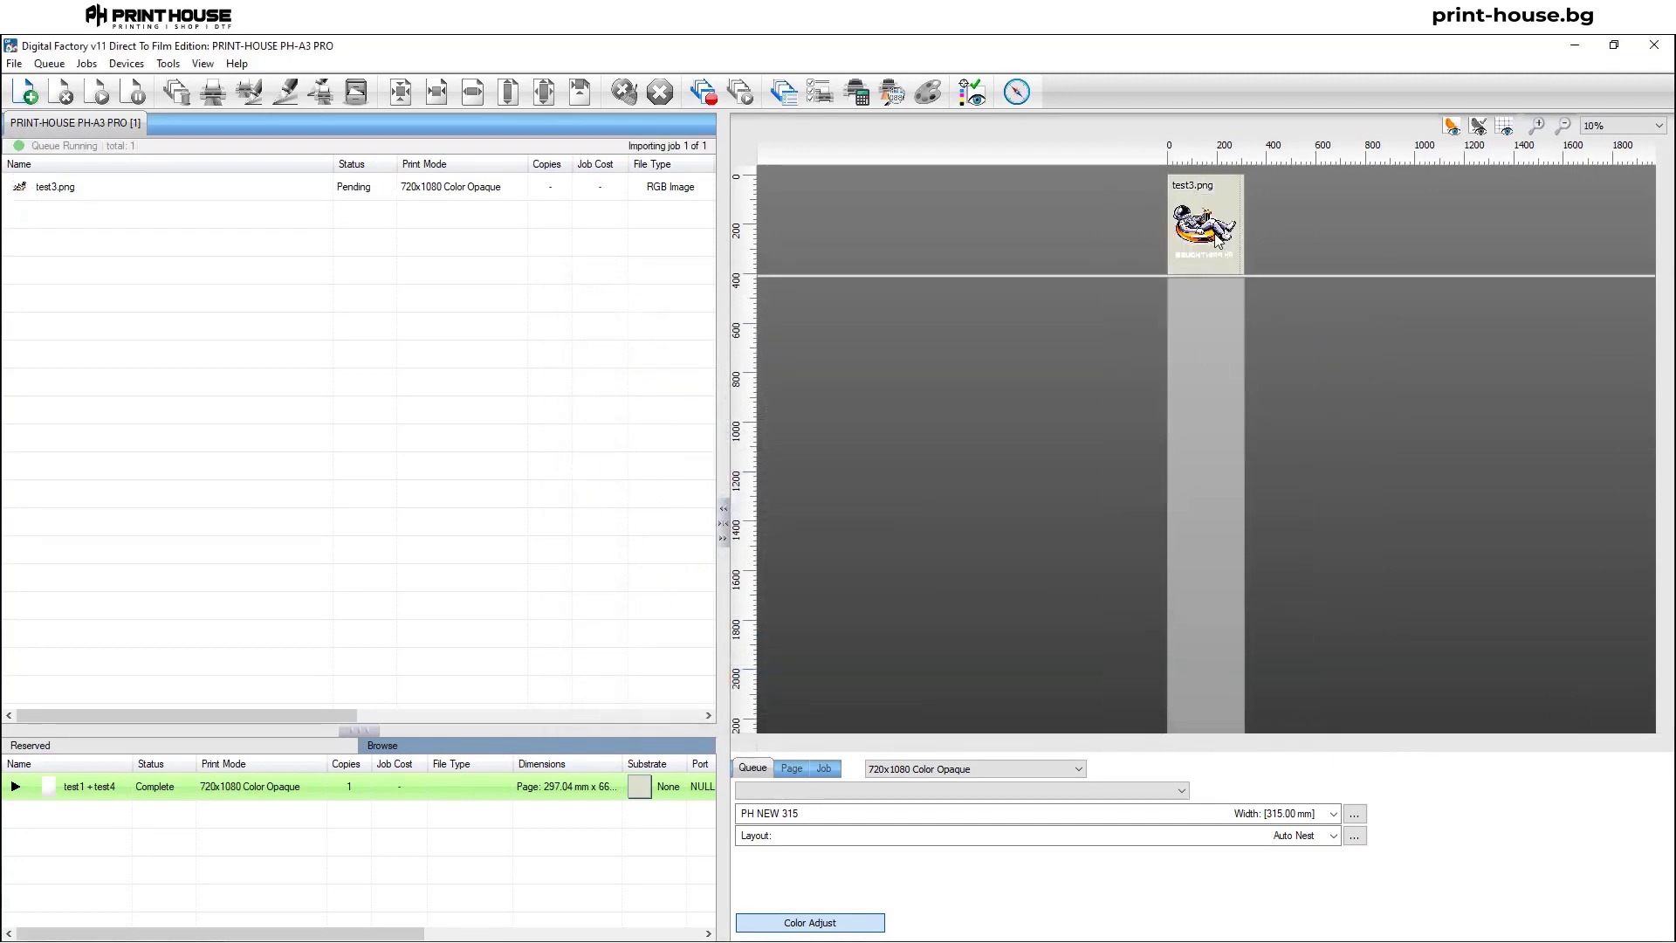
pyautogui.click(24, 91)
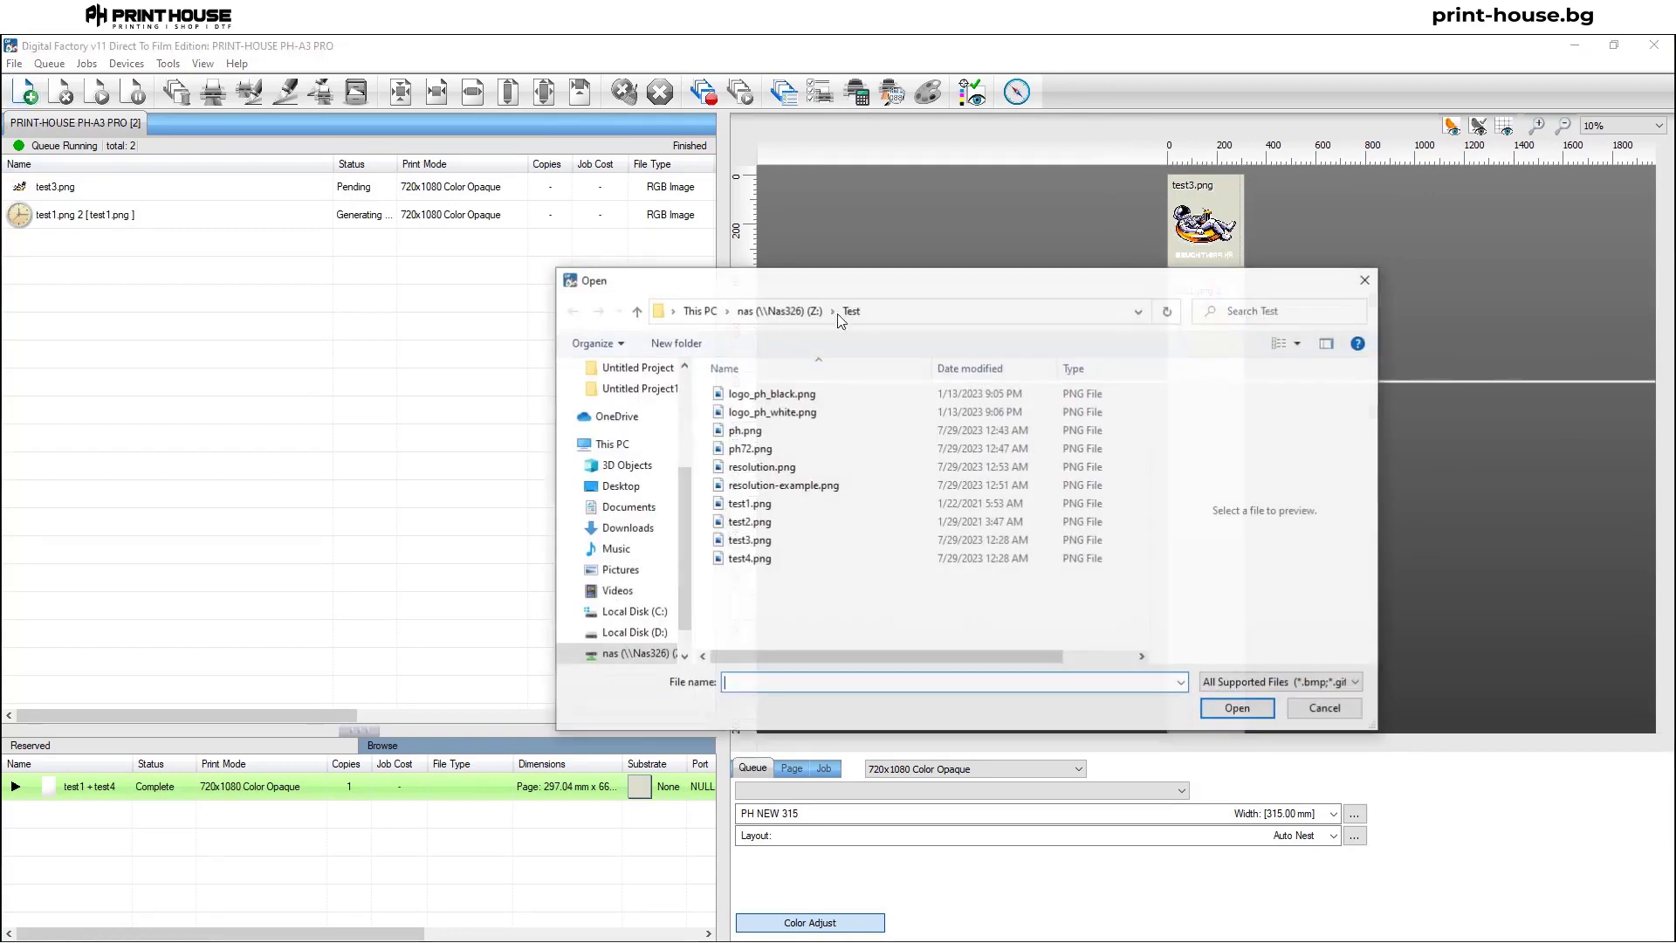
pyautogui.click(756, 521)
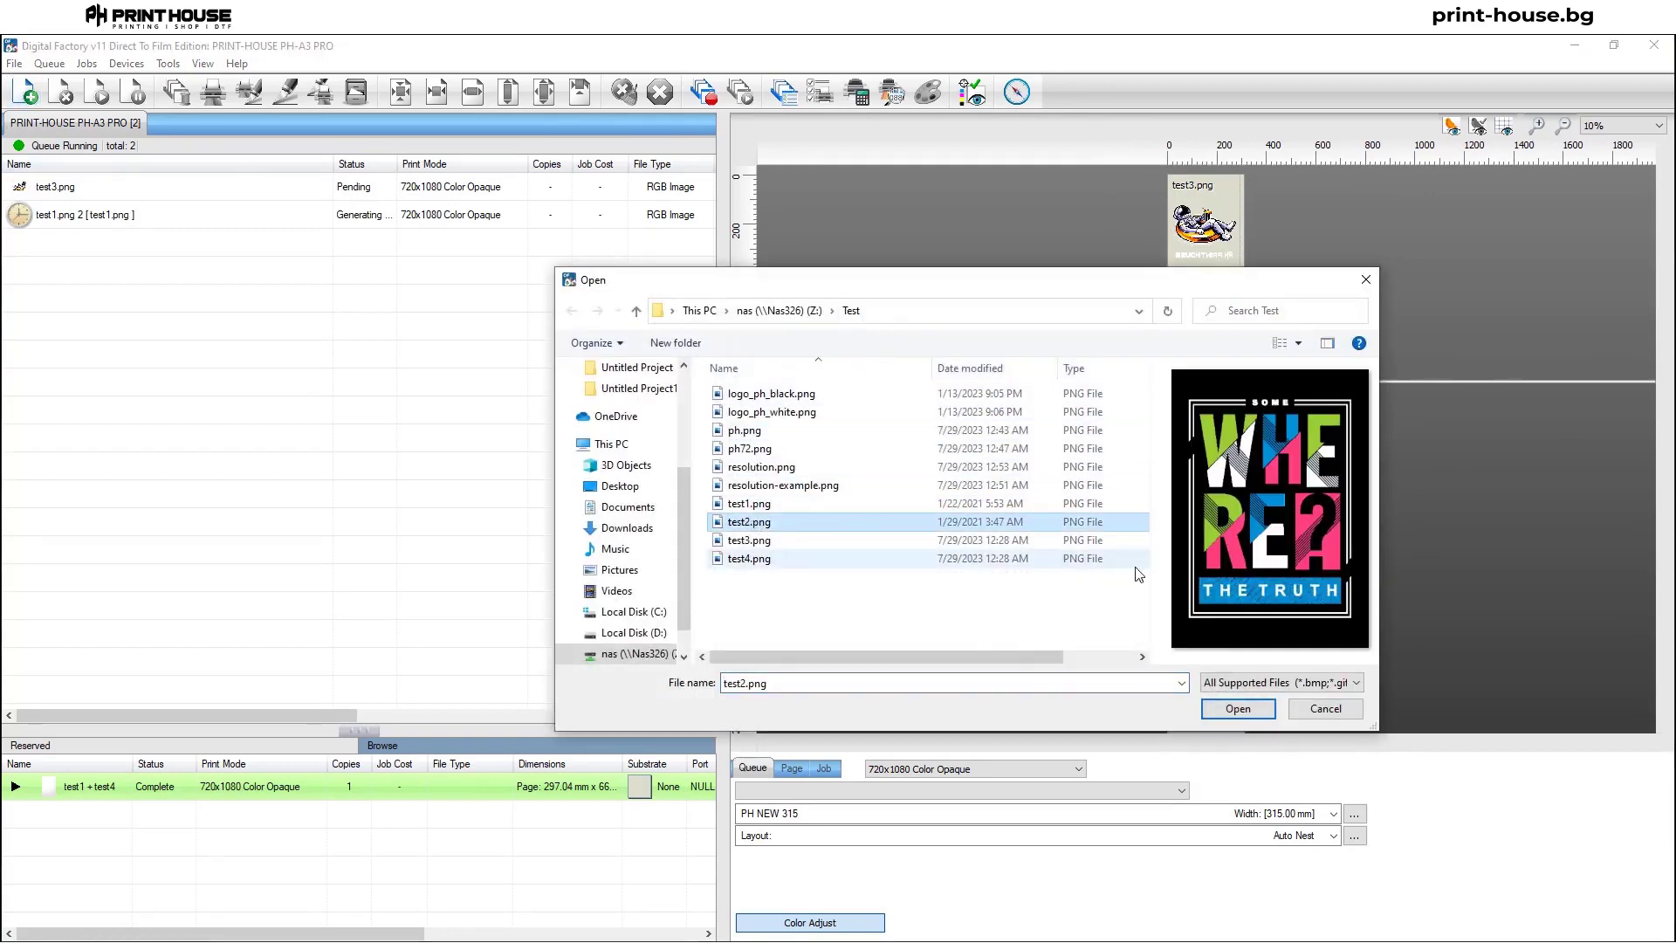
pyautogui.click(1237, 708)
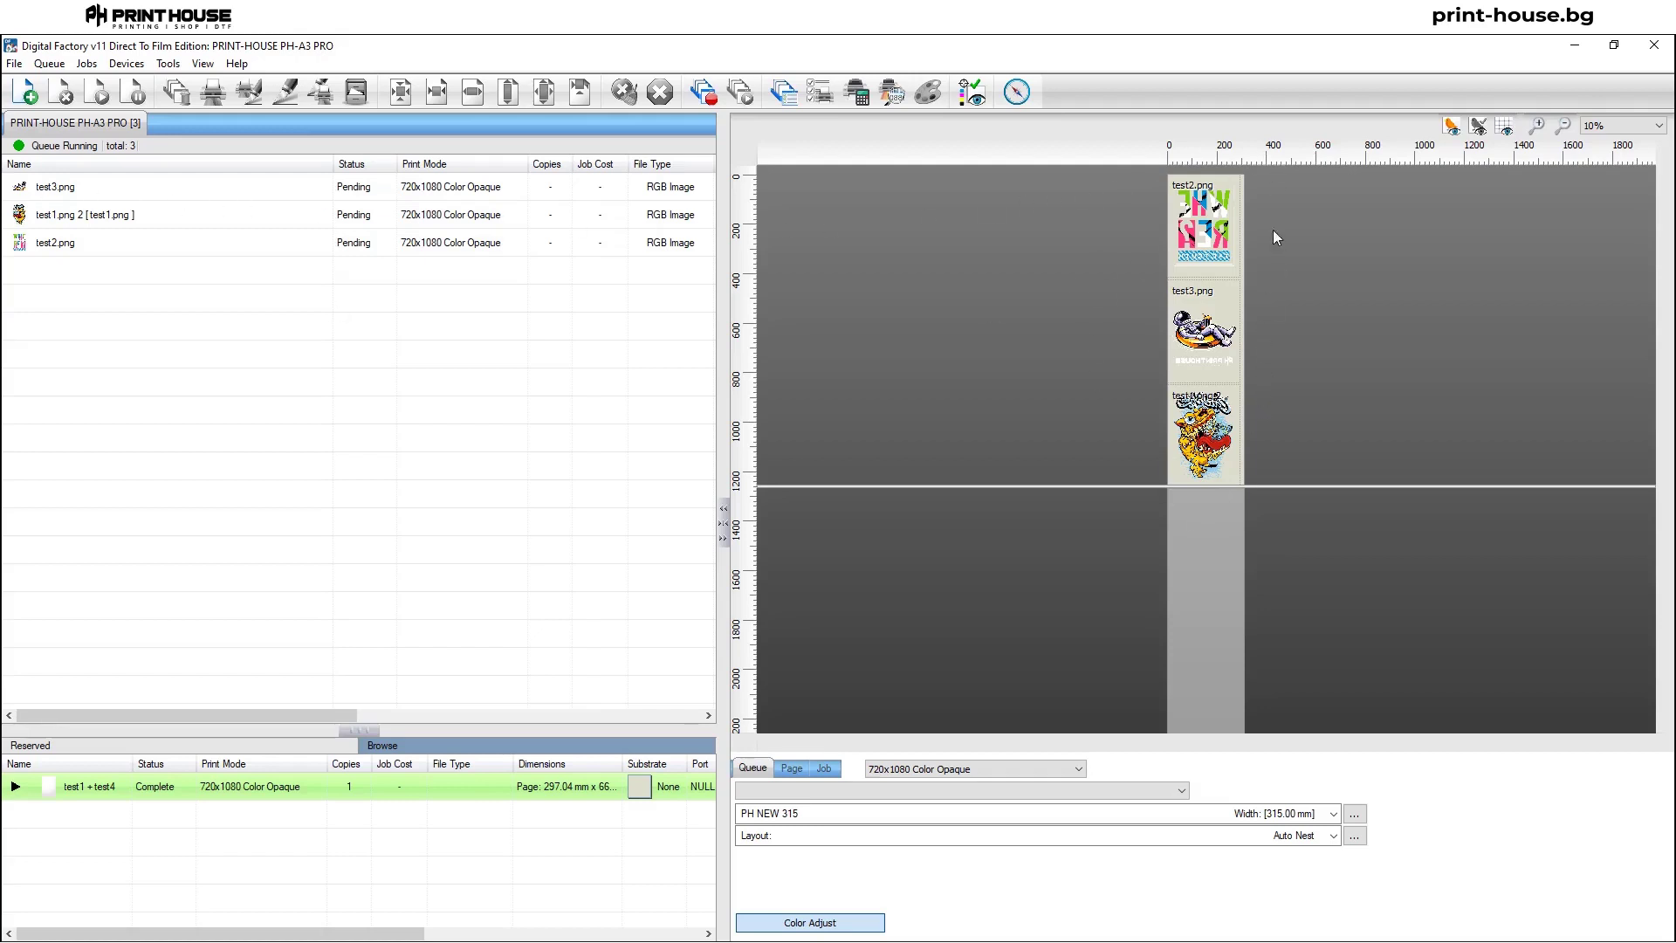
# Examine the test2, test3 and test1 jobs in the layout preview by selecting them in turn.
pyautogui.click(1204, 217)
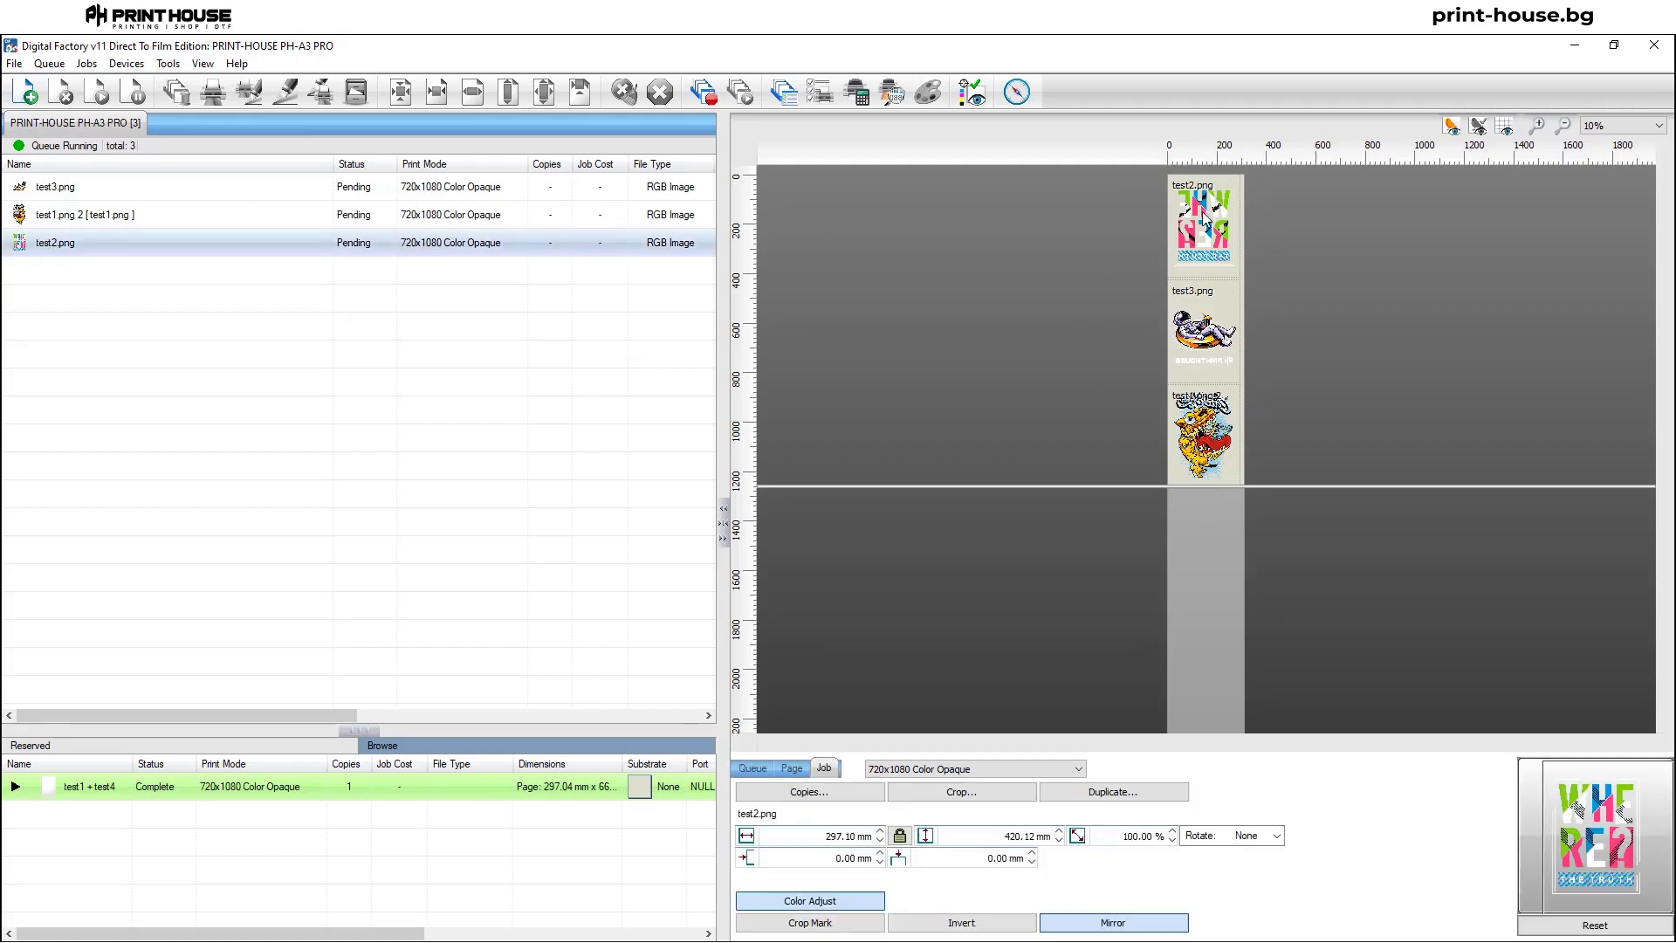
pyautogui.click(1226, 366)
pyautogui.click(1234, 450)
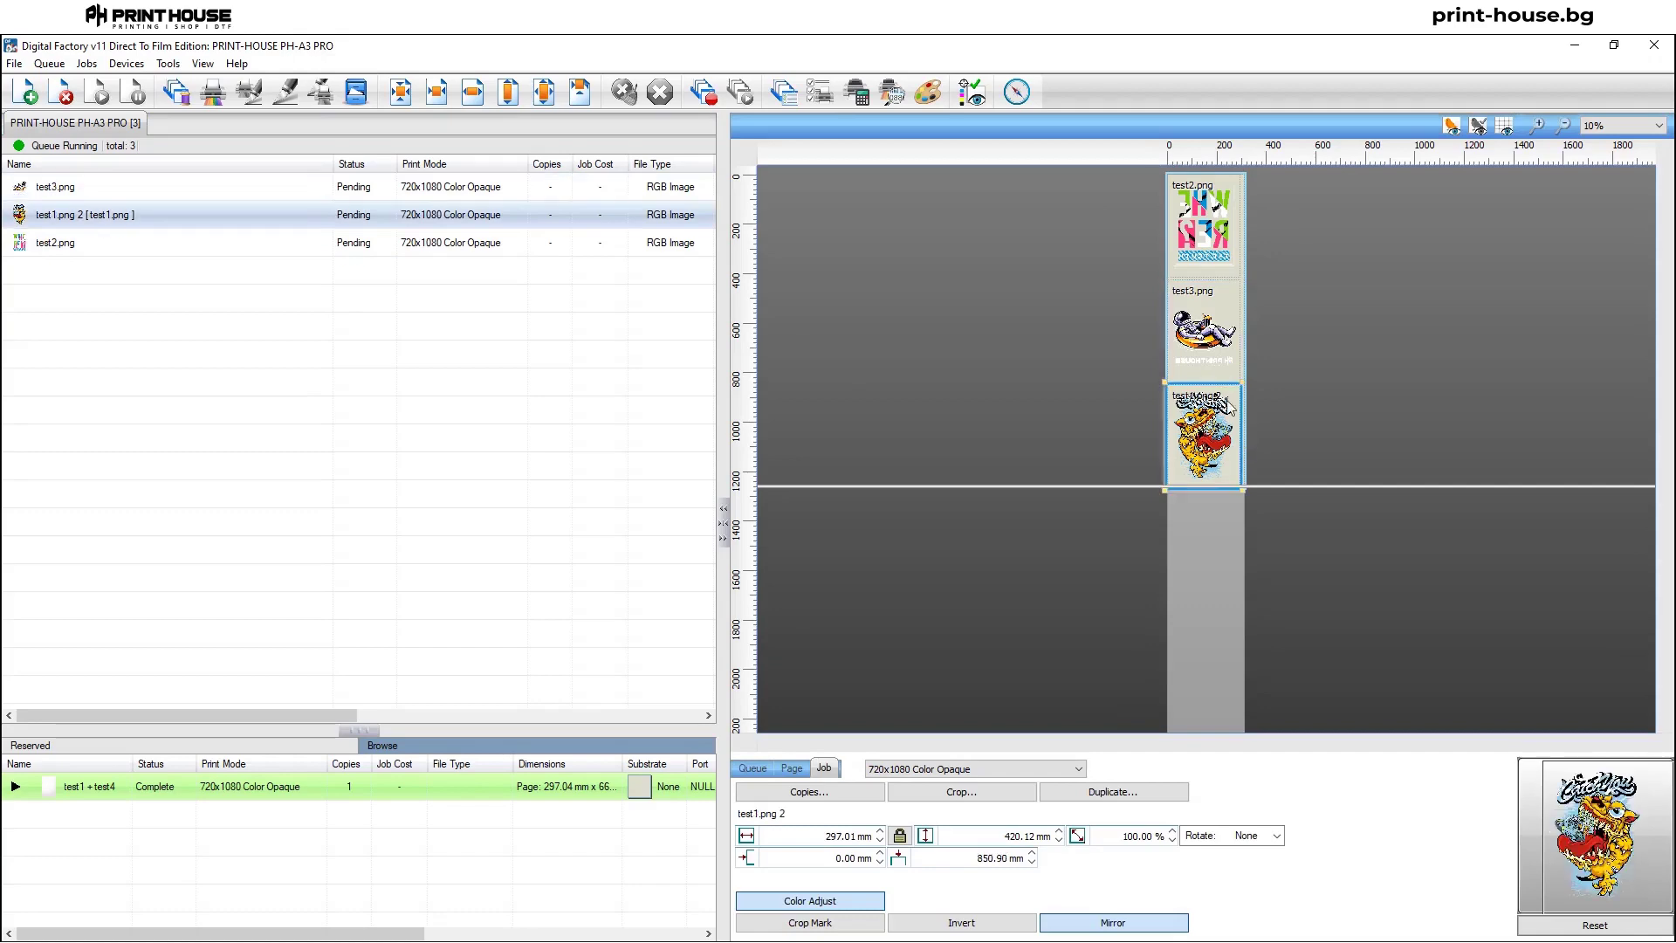
pyautogui.click(1226, 344)
pyautogui.click(1155, 290)
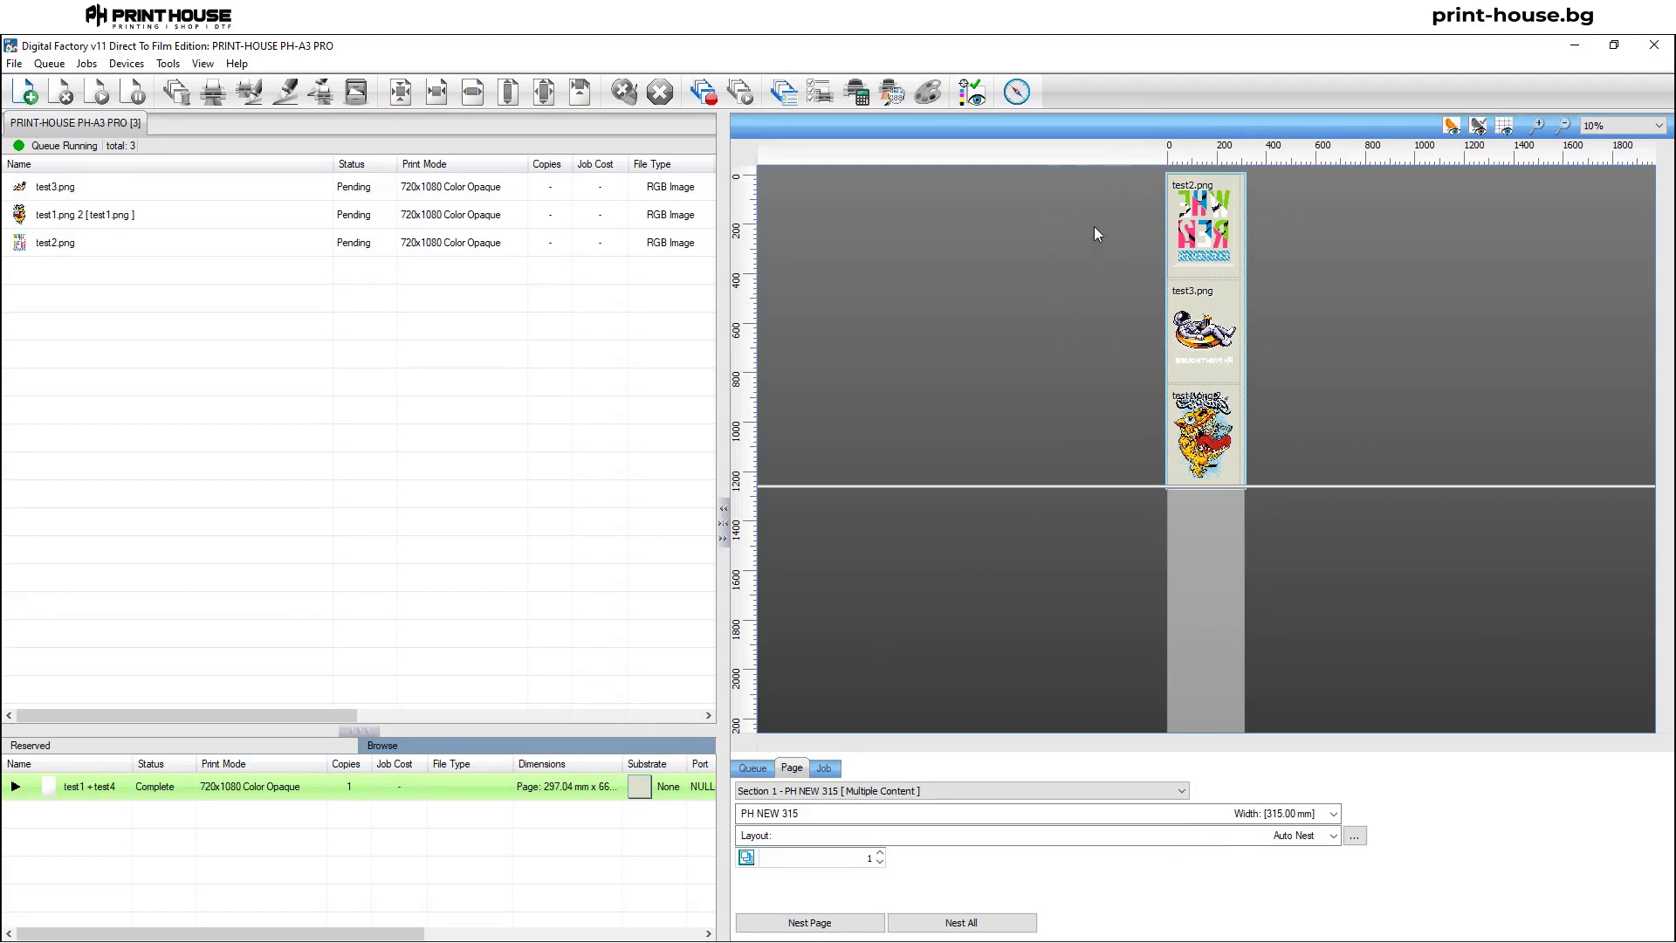
pyautogui.click(1184, 219)
pyautogui.click(1209, 330)
pyautogui.click(1219, 454)
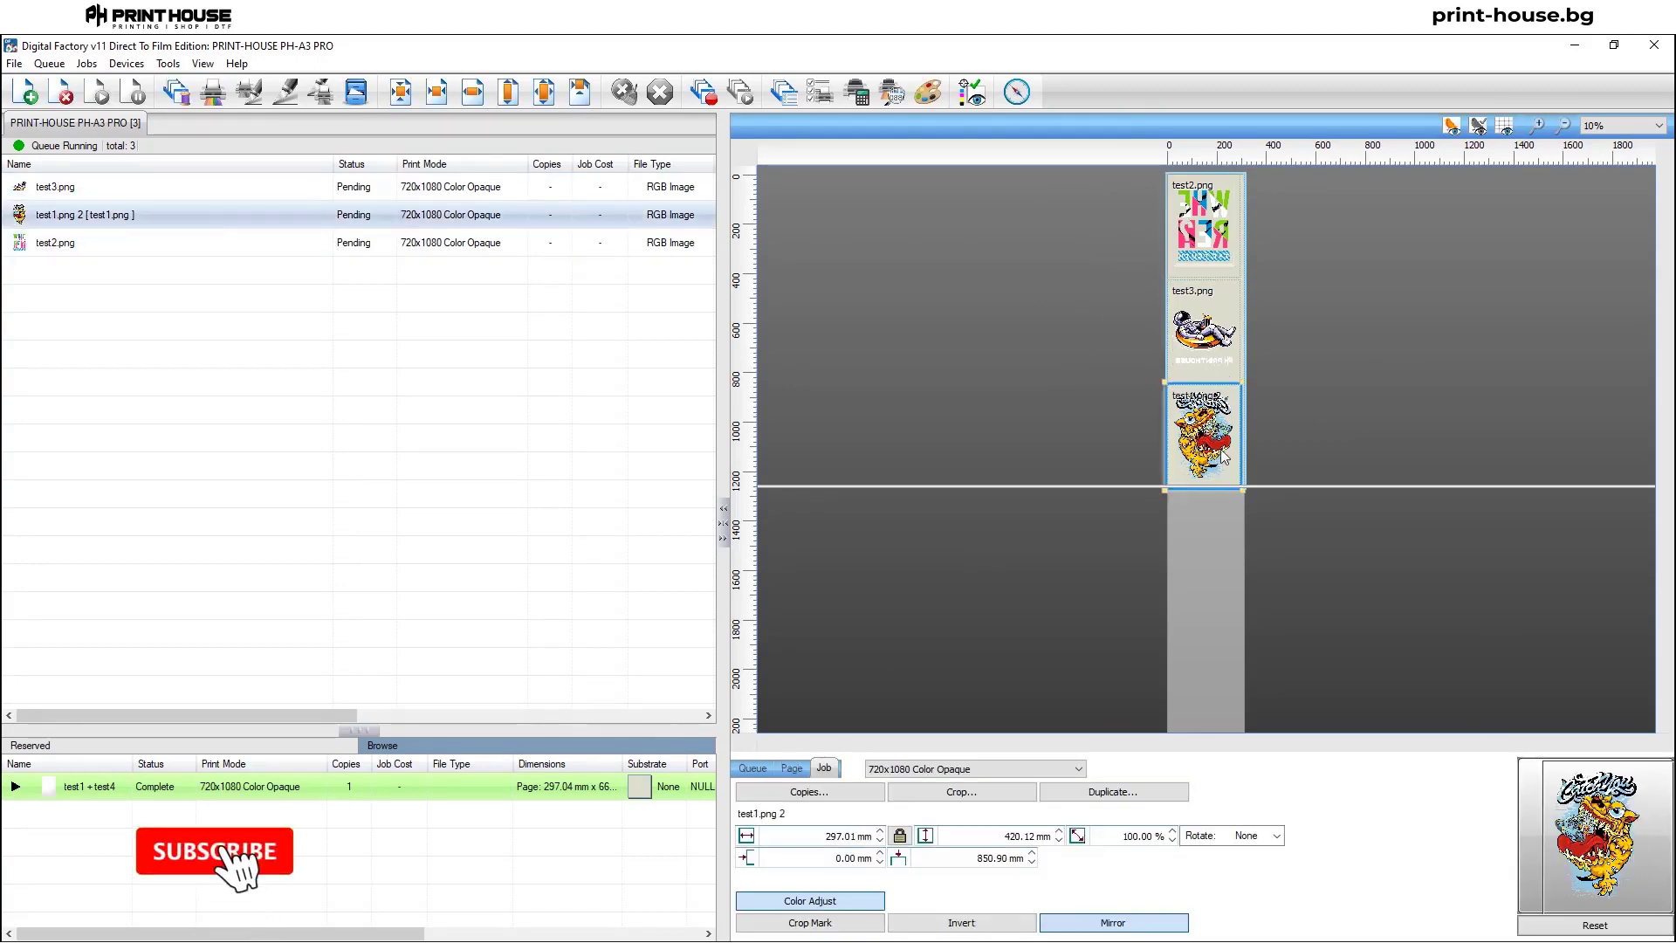
pyautogui.click(1221, 332)
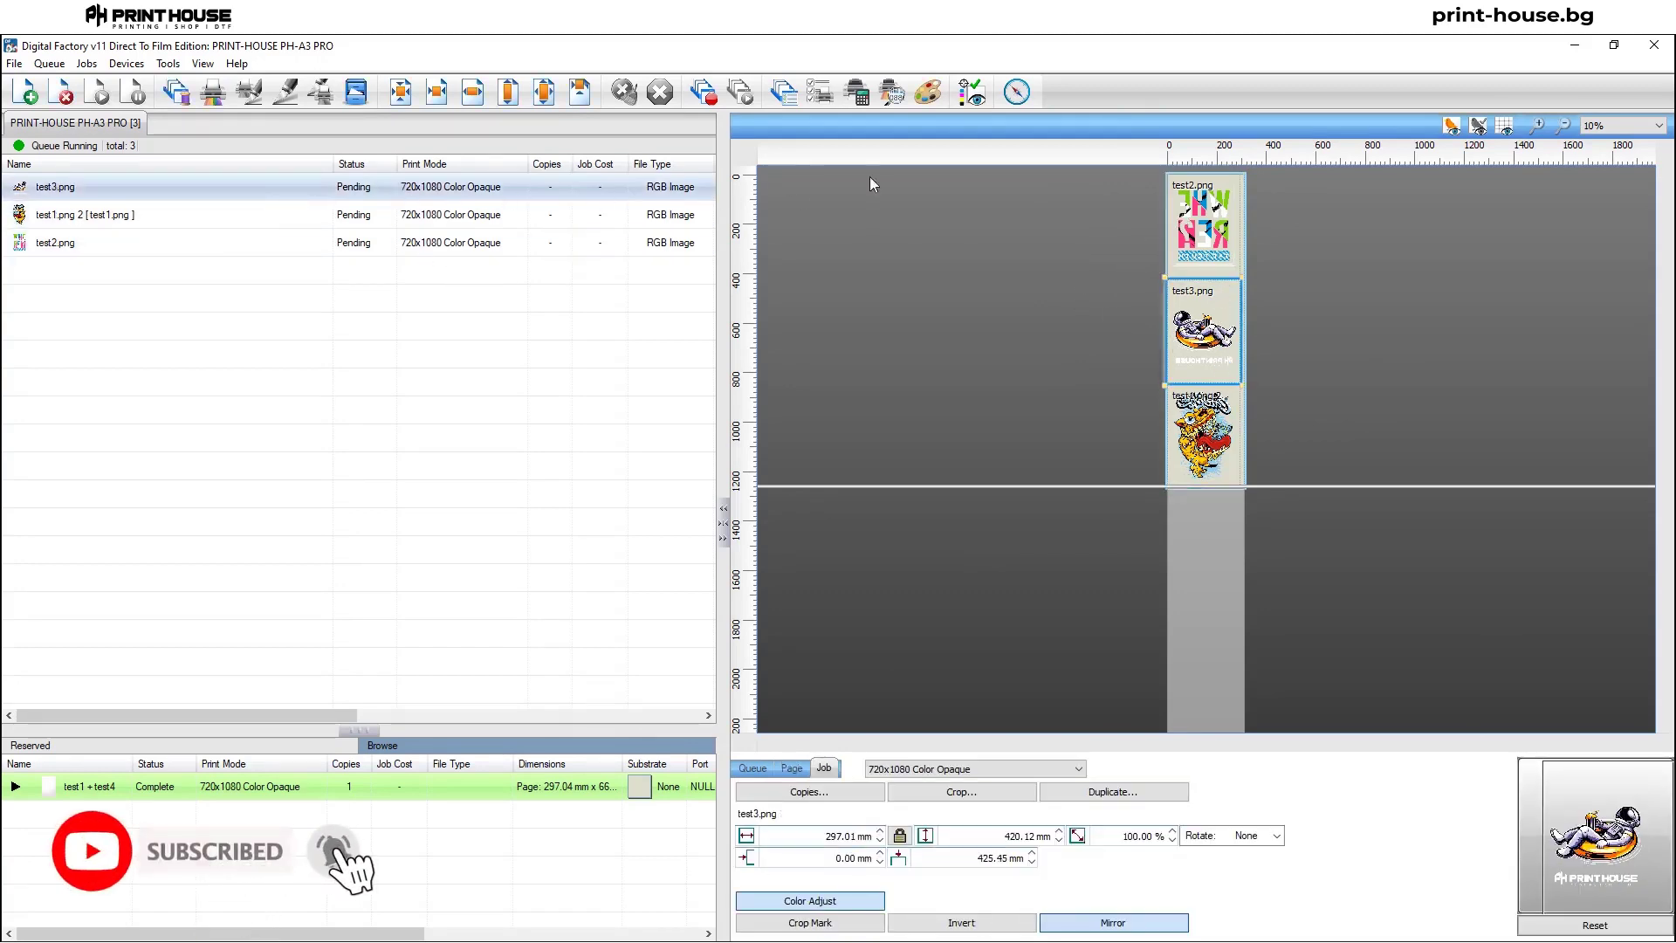
pyautogui.click(1222, 199)
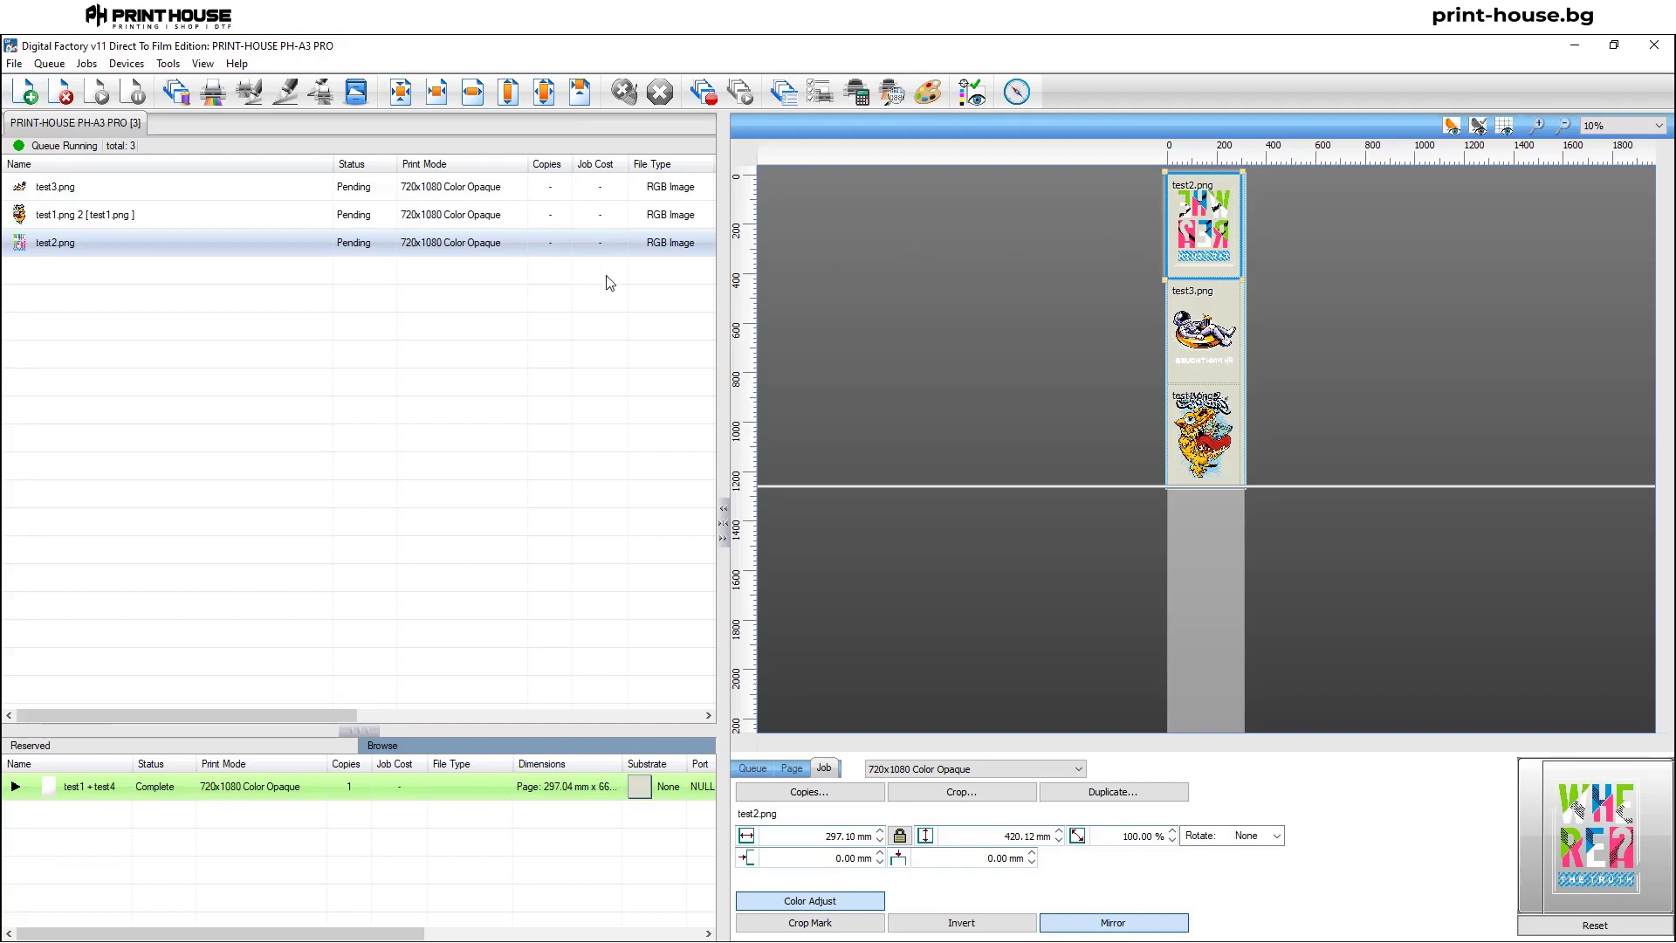
# Open the test2.png job's properties and examine the choke levels in the Colour Layer's Processing Options.
pyautogui.click(73, 185)
pyautogui.click(1203, 262)
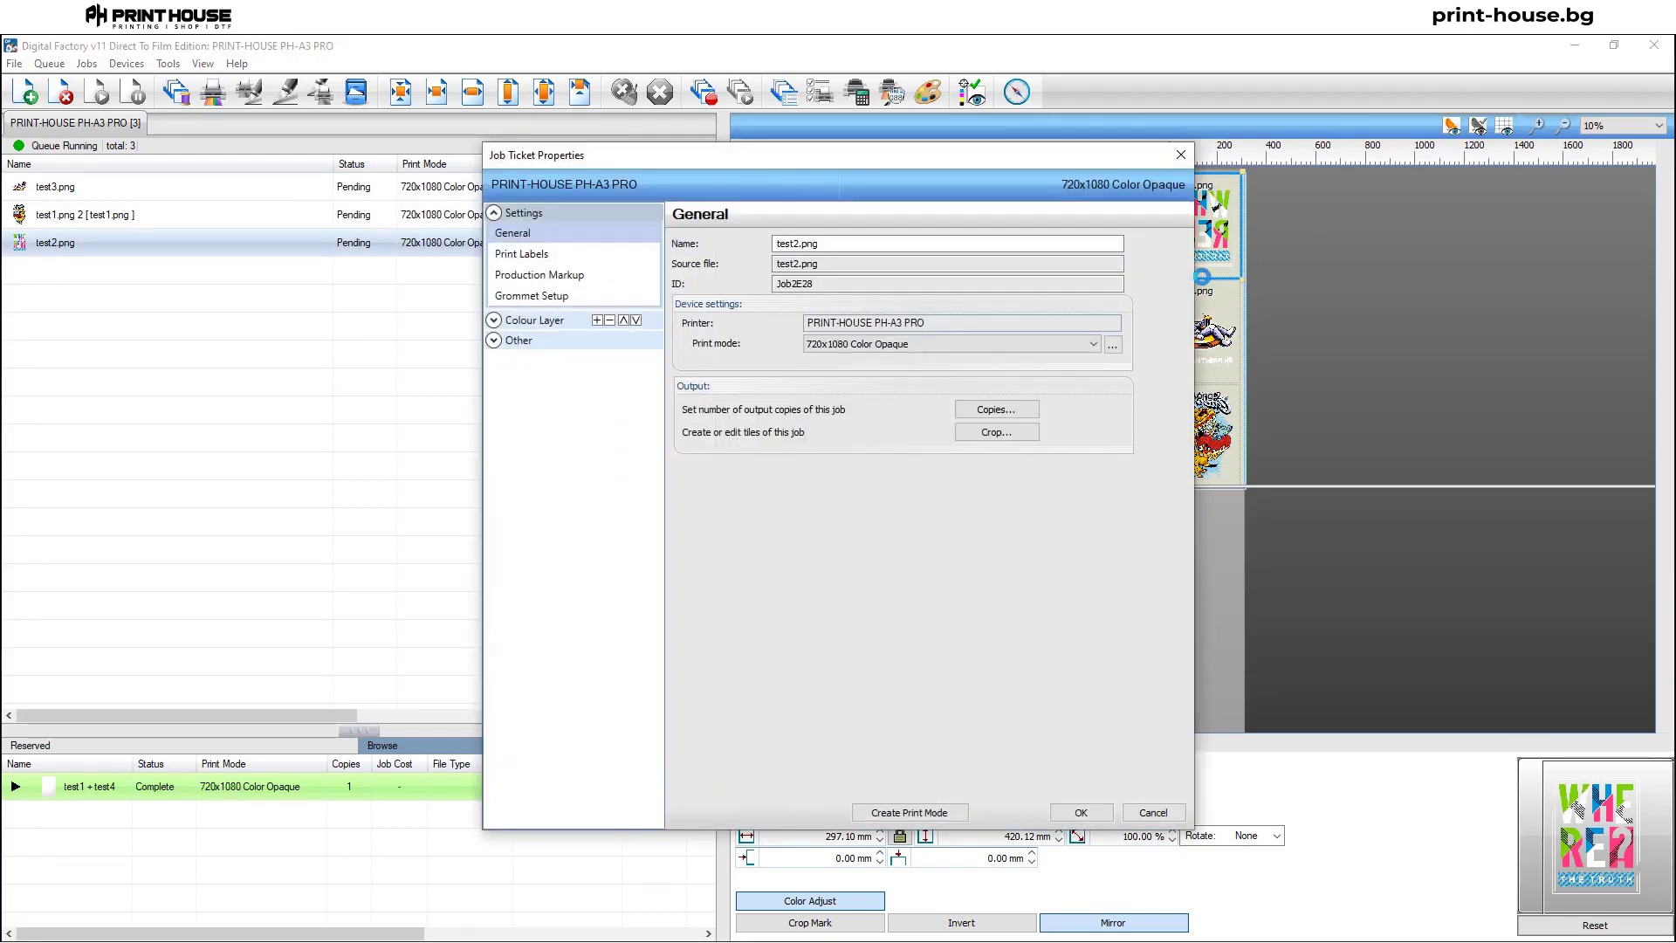
pyautogui.click(494, 321)
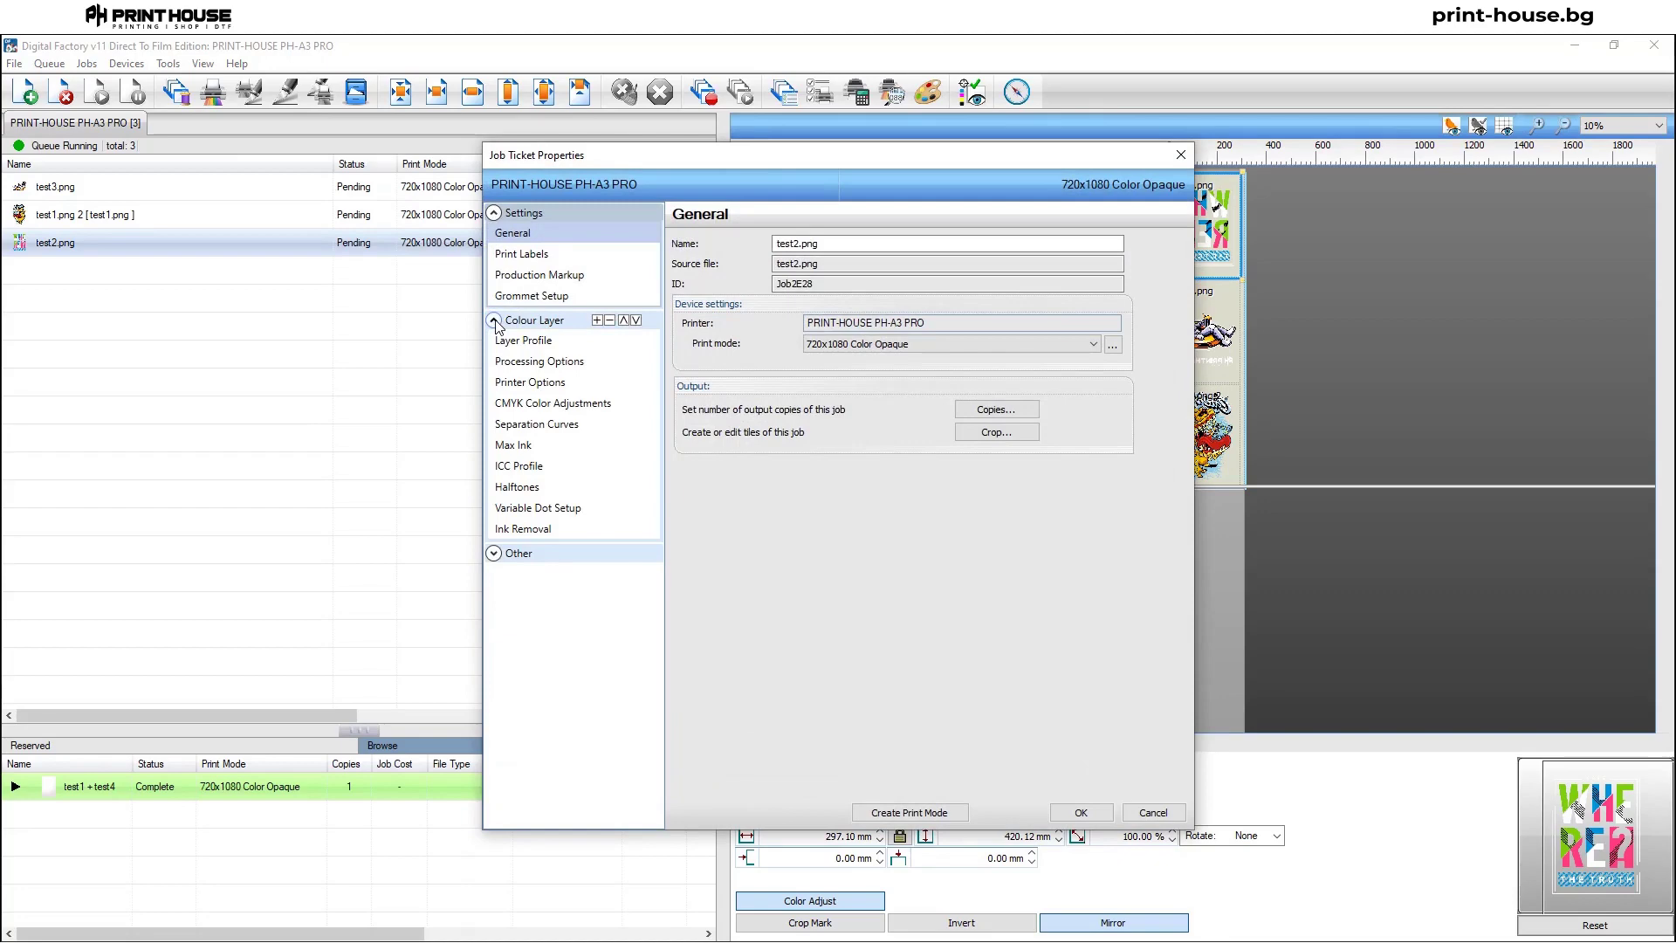
pyautogui.click(513, 363)
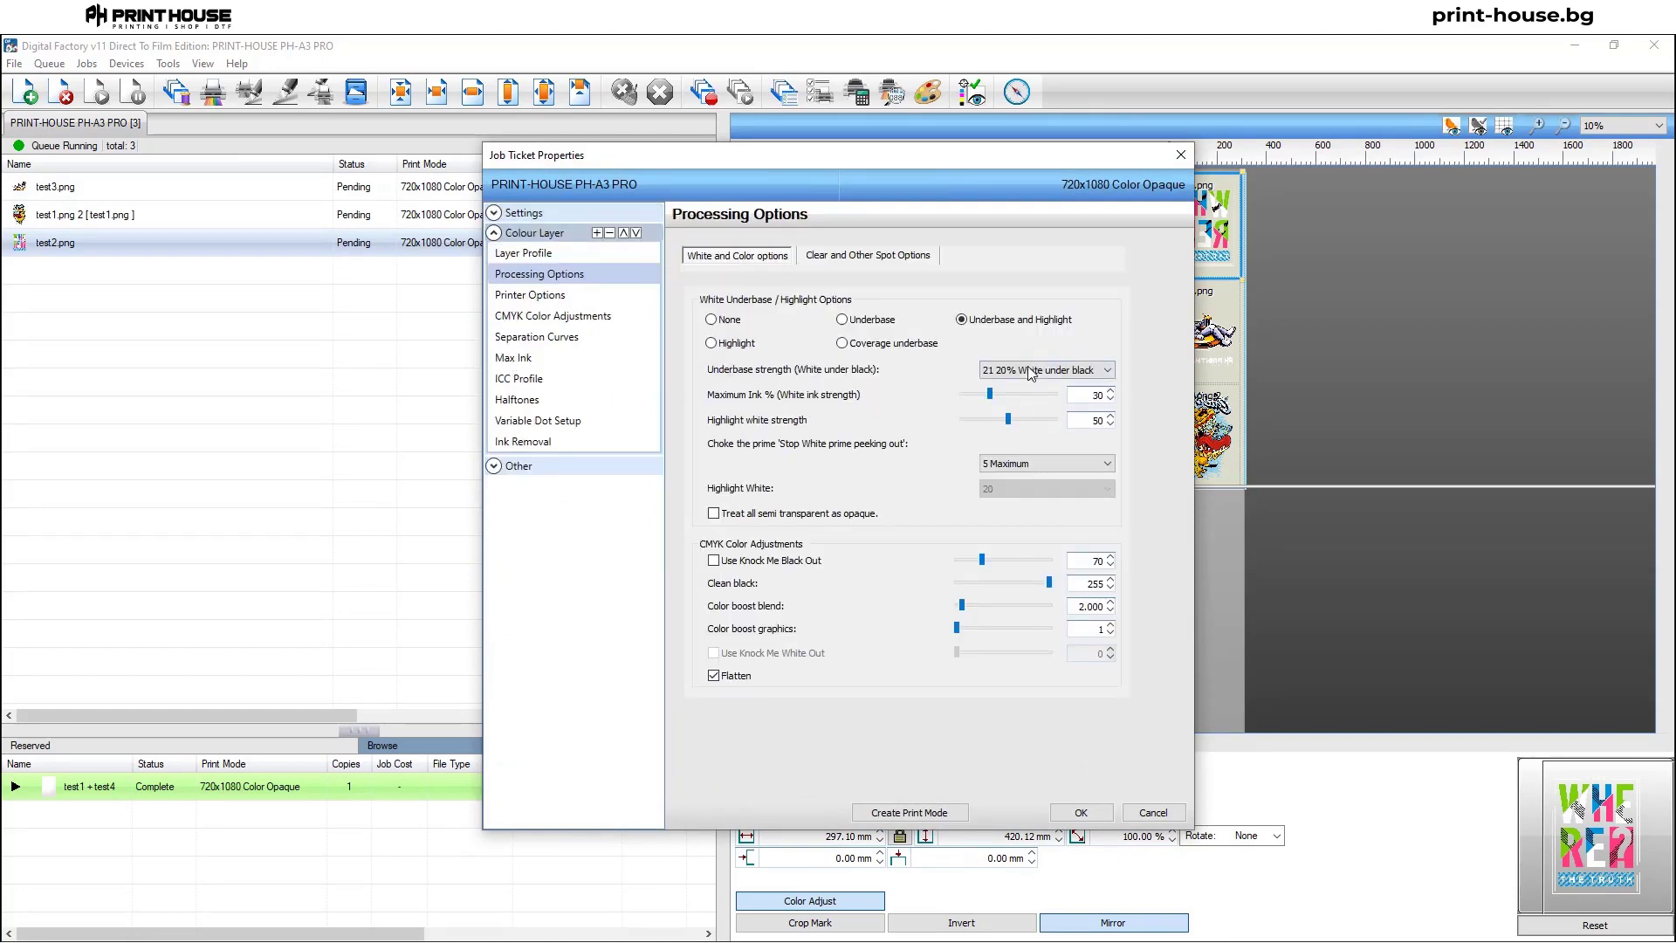
pyautogui.click(1048, 463)
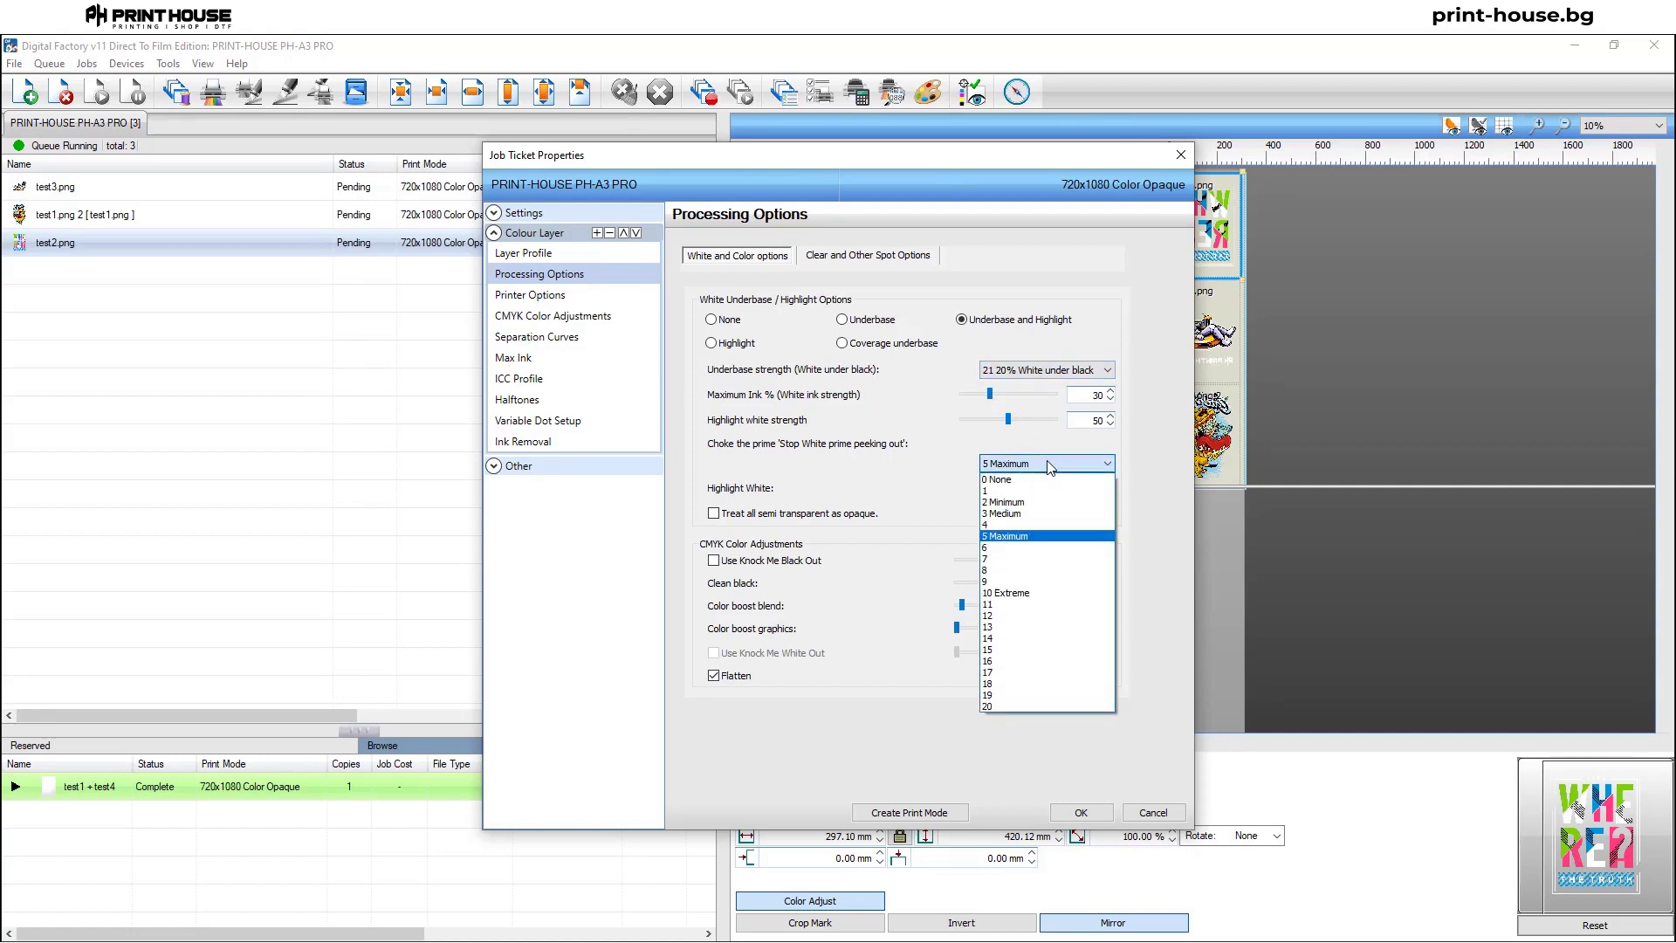
pyautogui.click(1046, 425)
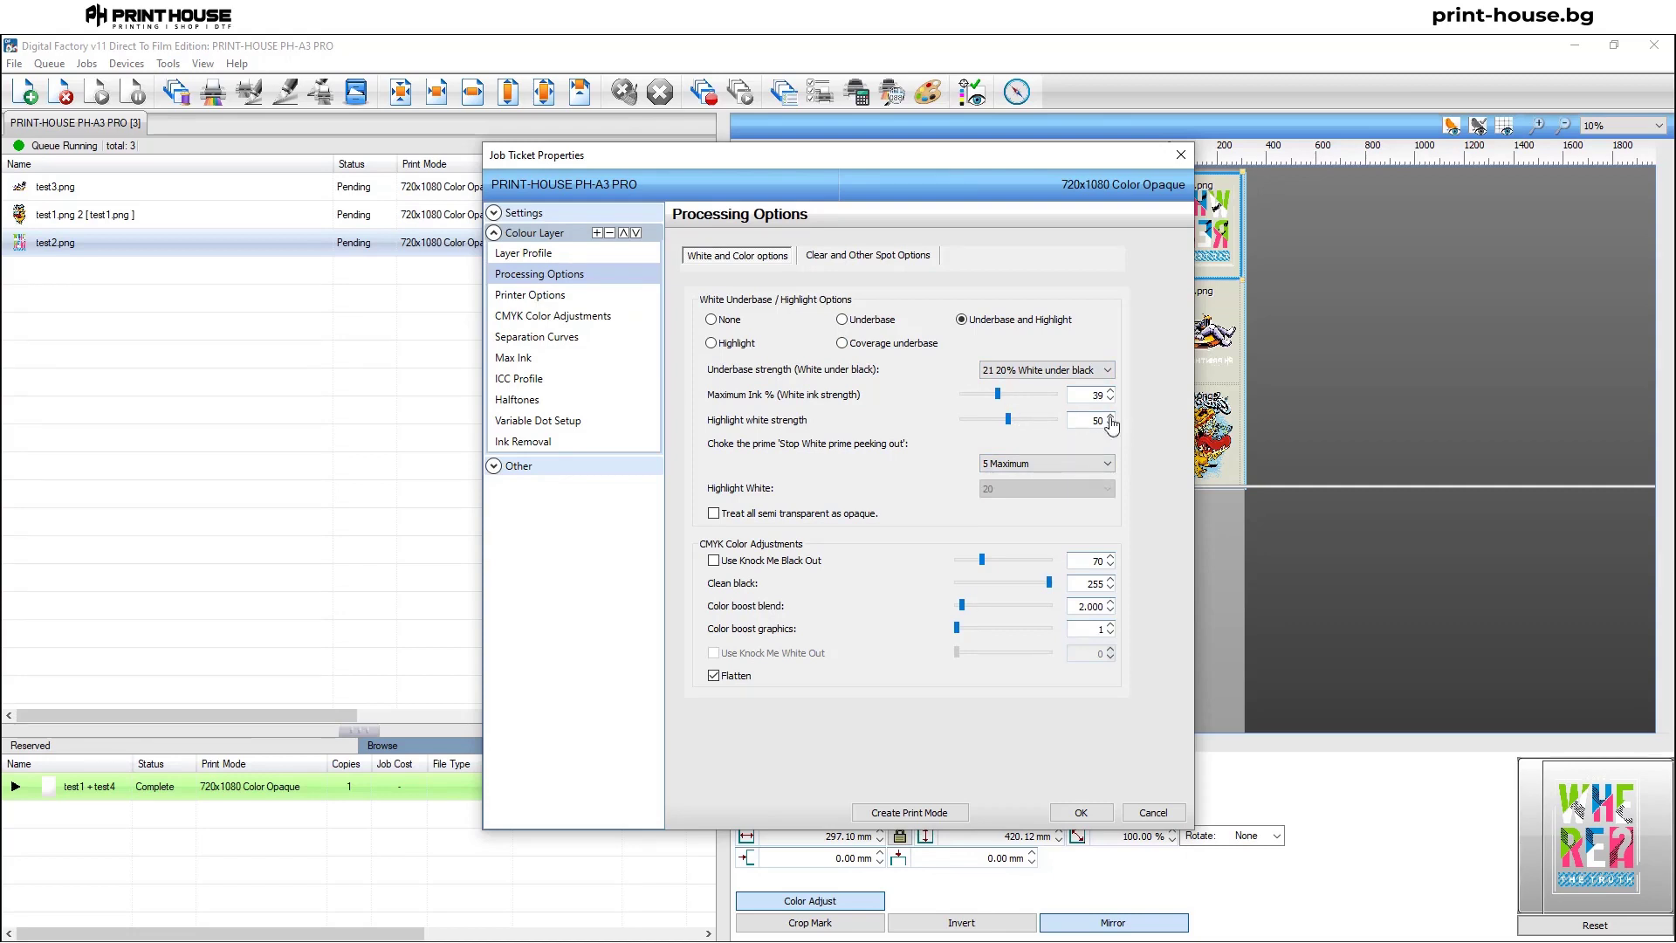
# Set the test2.png job's Maximum Ink % (white ink strength) to 21, keep the choke at 5 Maximum, and apply the job properties.
pyautogui.moveTo(1034, 163); pyautogui.dragTo(751, 178)
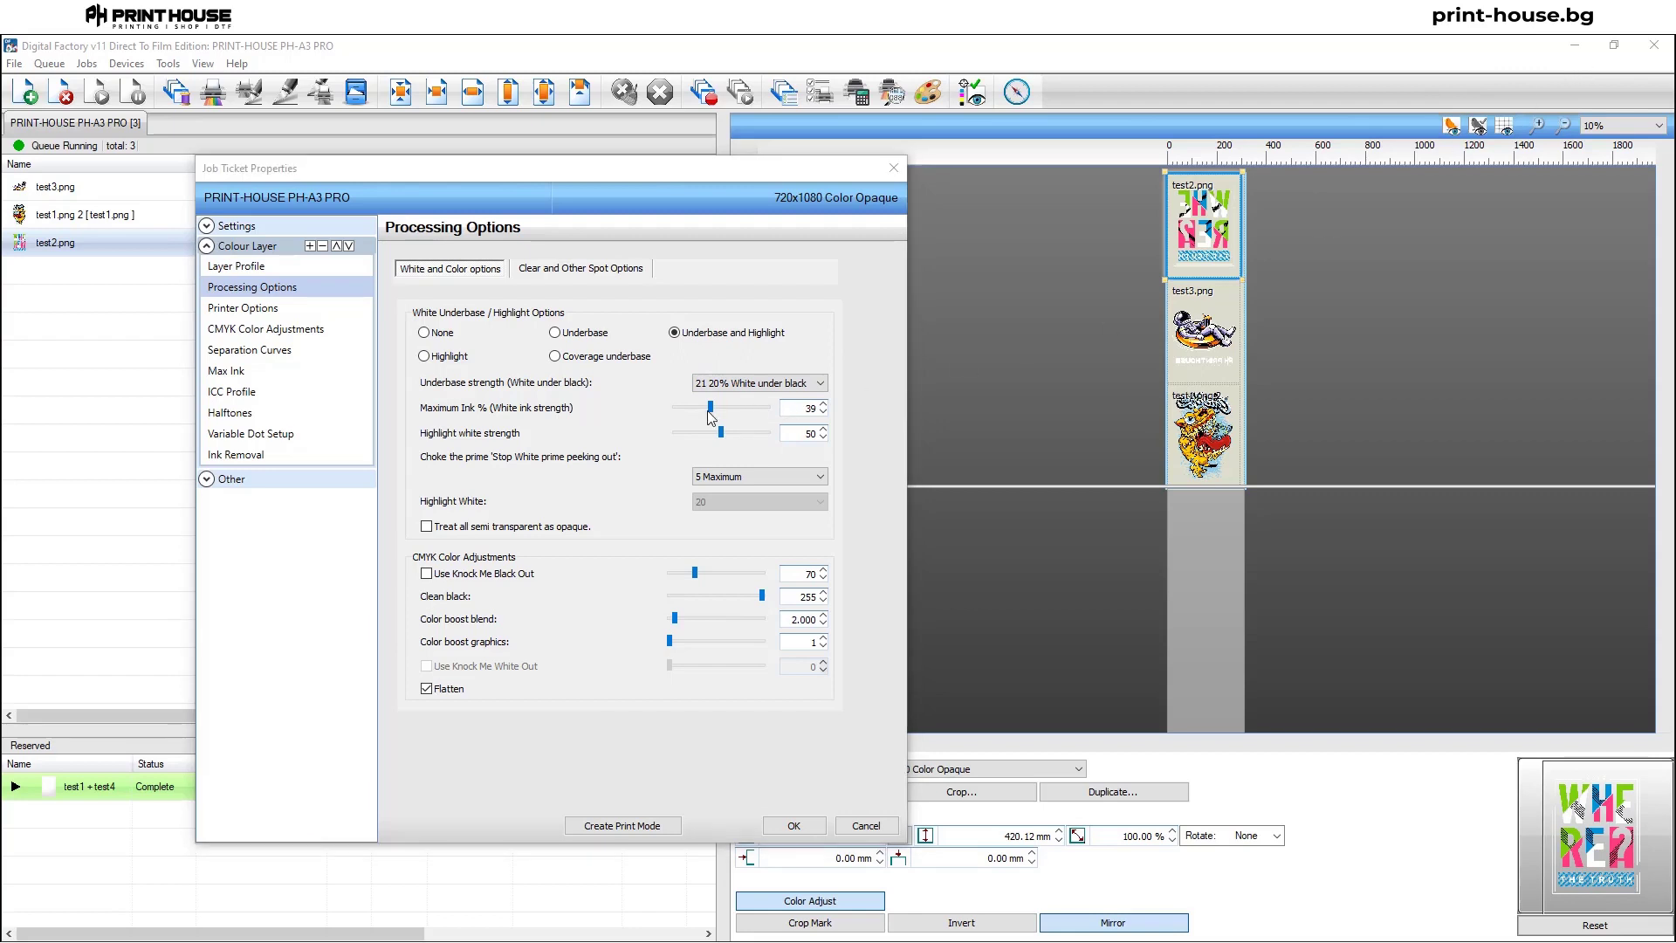
pyautogui.moveTo(708, 410); pyautogui.dragTo(716, 409)
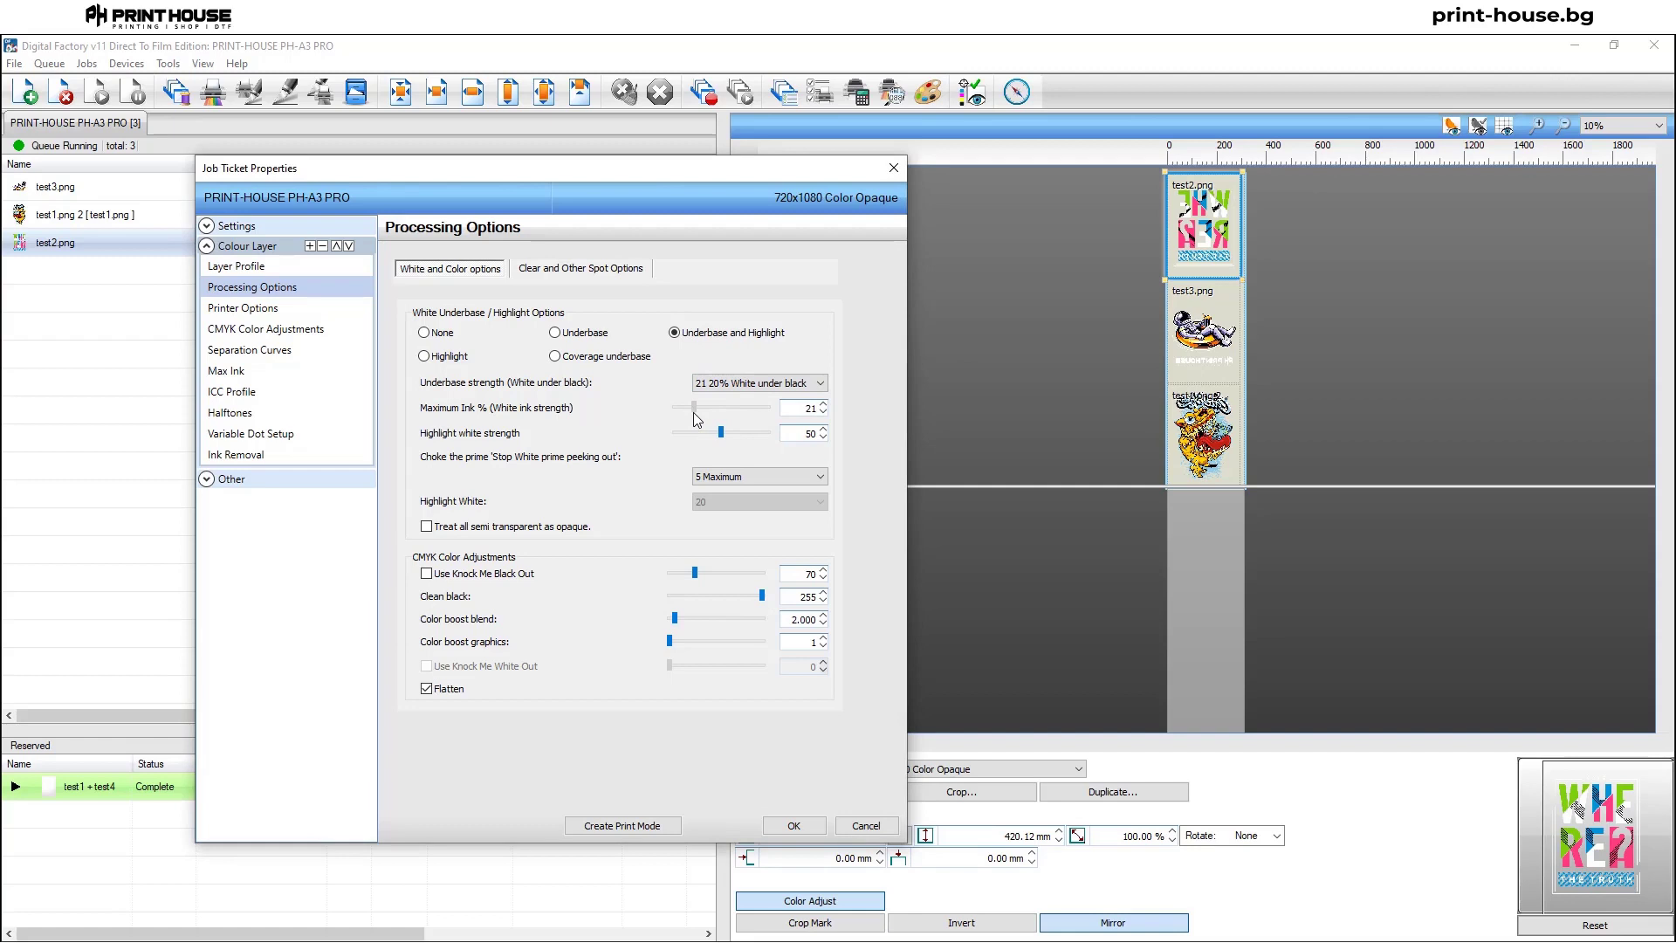
pyautogui.moveTo(696, 419); pyautogui.dragTo(696, 420)
pyautogui.click(735, 479)
pyautogui.click(736, 479)
pyautogui.click(793, 824)
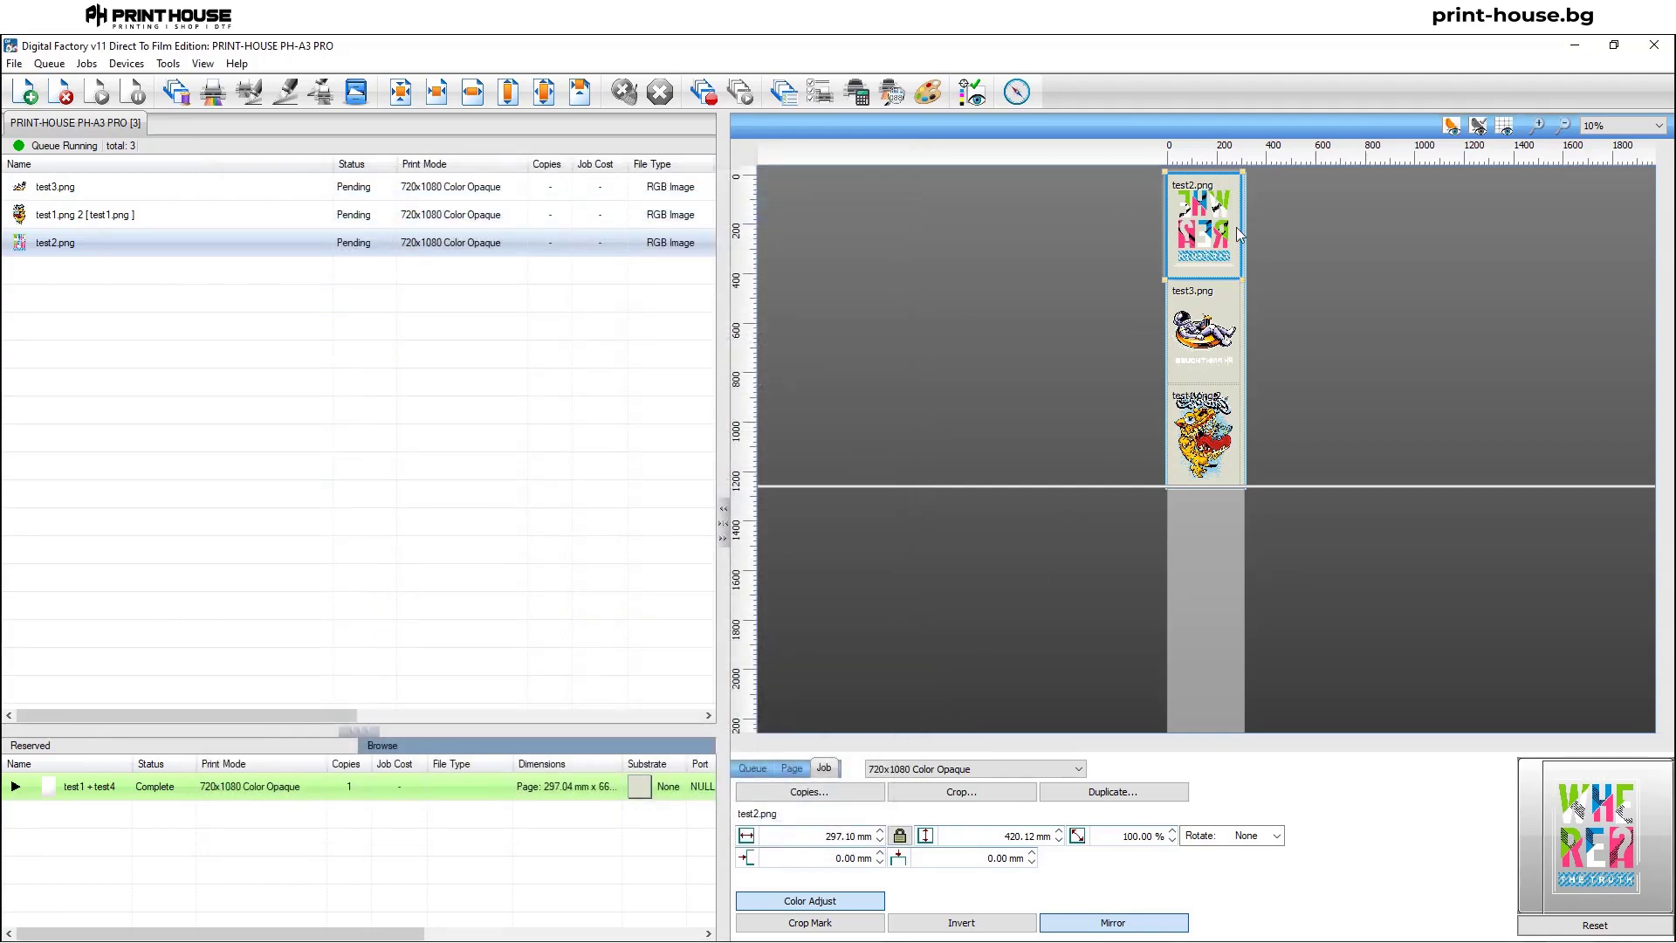
# Open the test3.png job's properties, examine the Colour Layer's Processing Options, and close the properties with OK.
pyautogui.doubleClick(1212, 369)
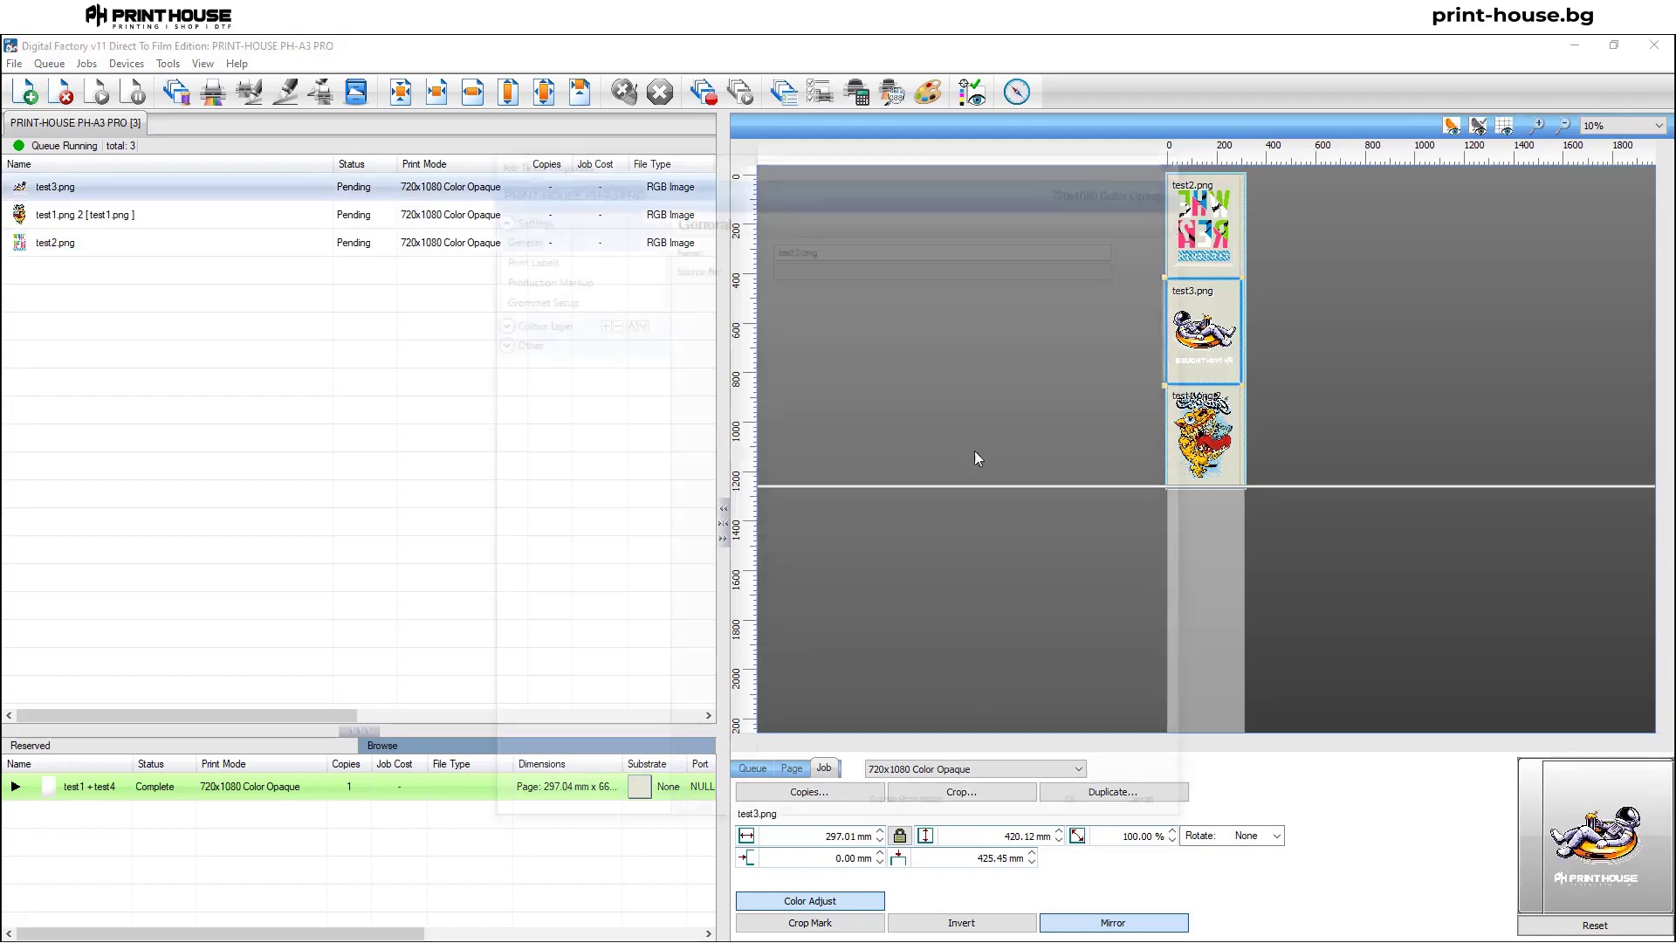
pyautogui.click(549, 320)
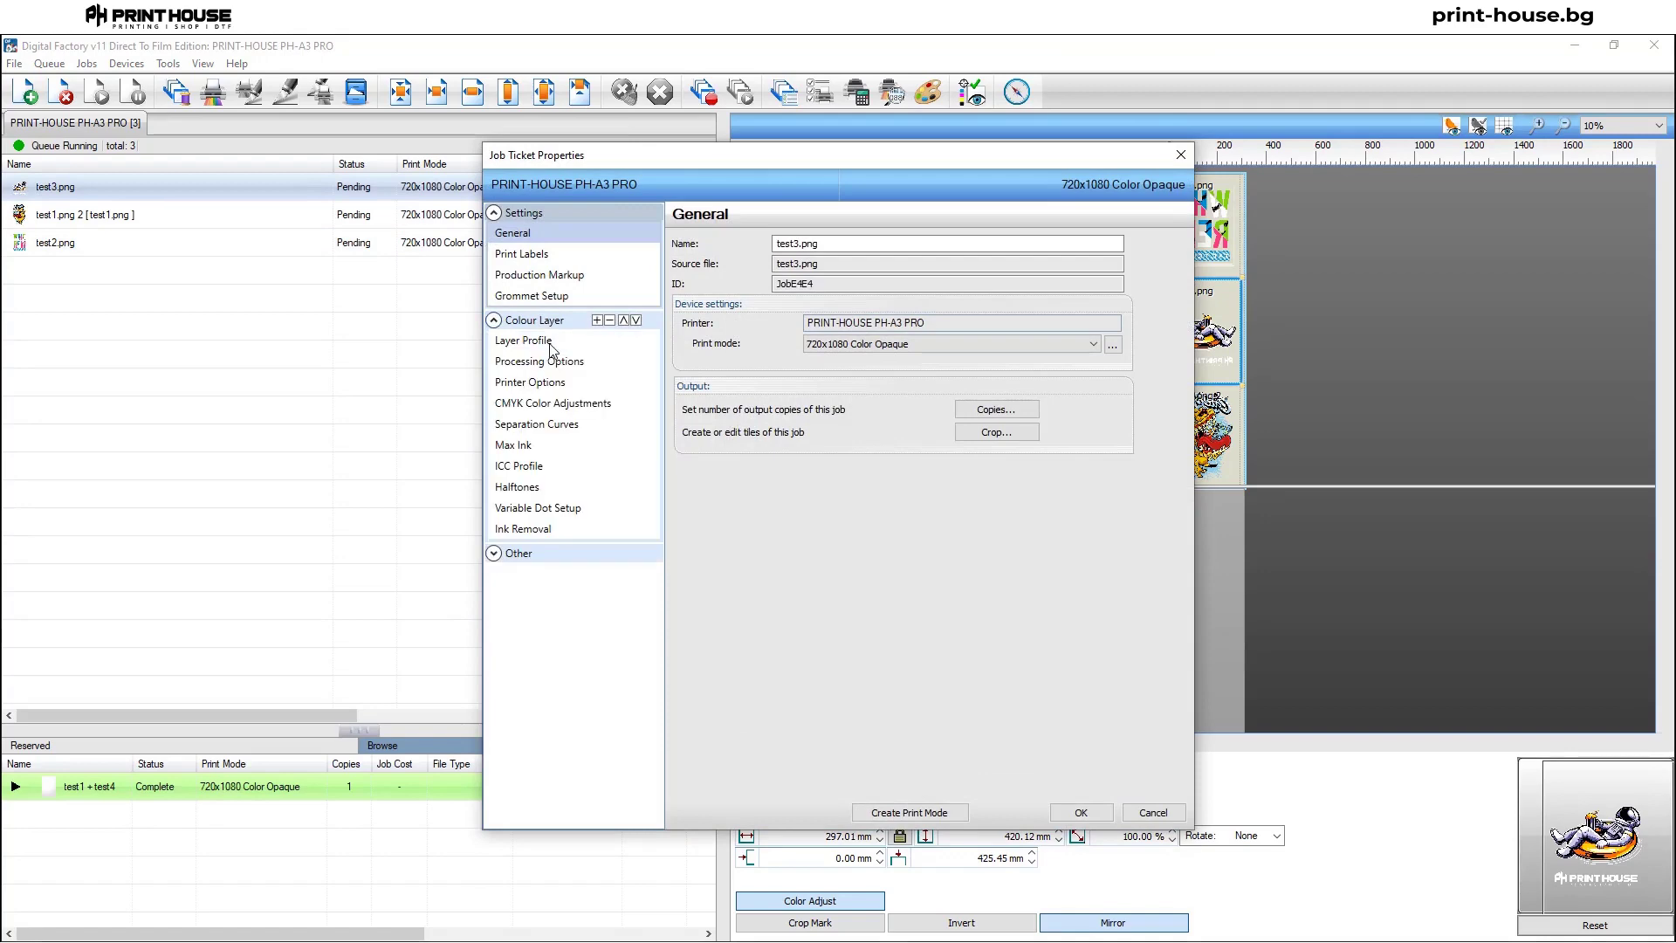
pyautogui.click(567, 363)
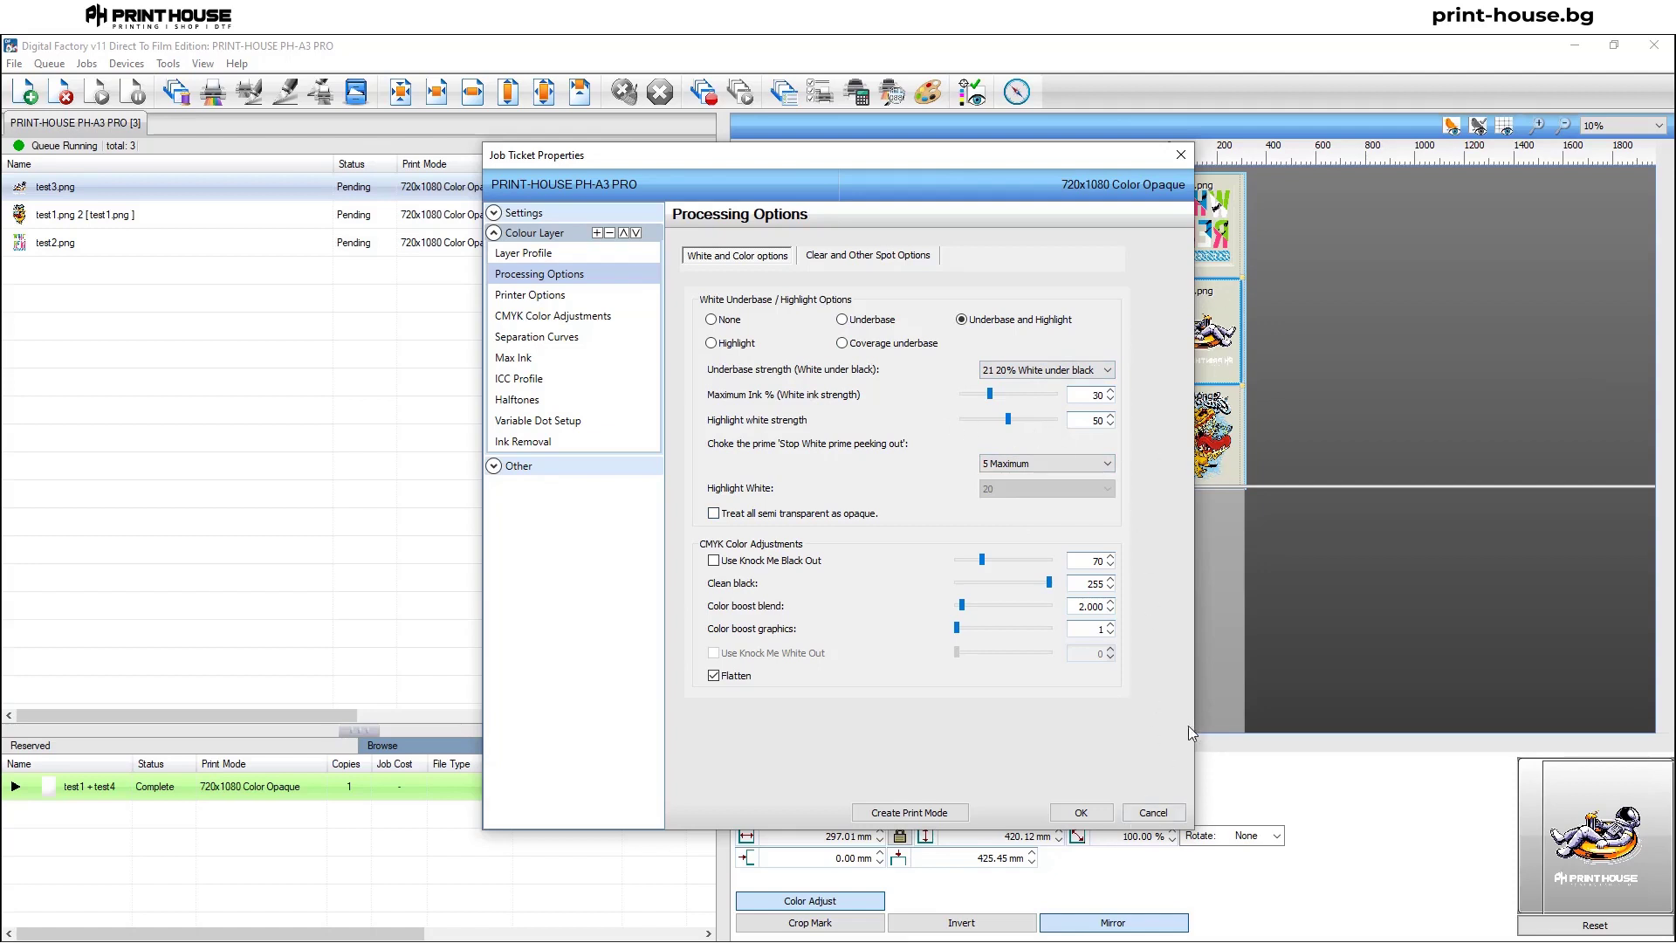
pyautogui.click(1081, 813)
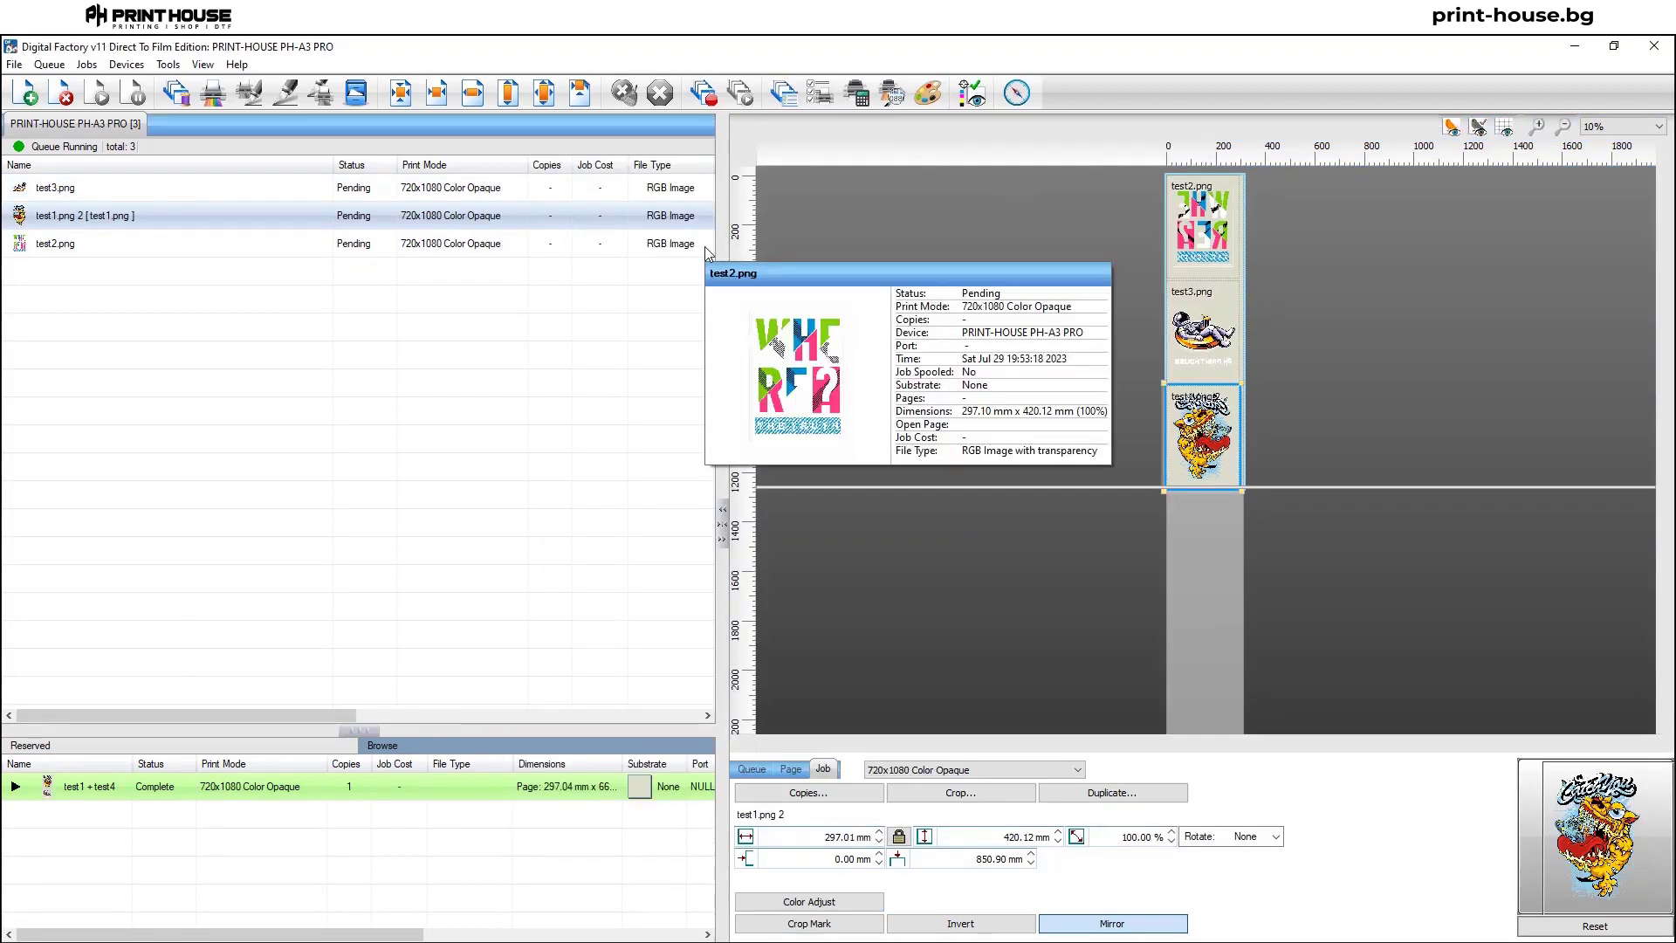
pyautogui.moveTo(97, 219)
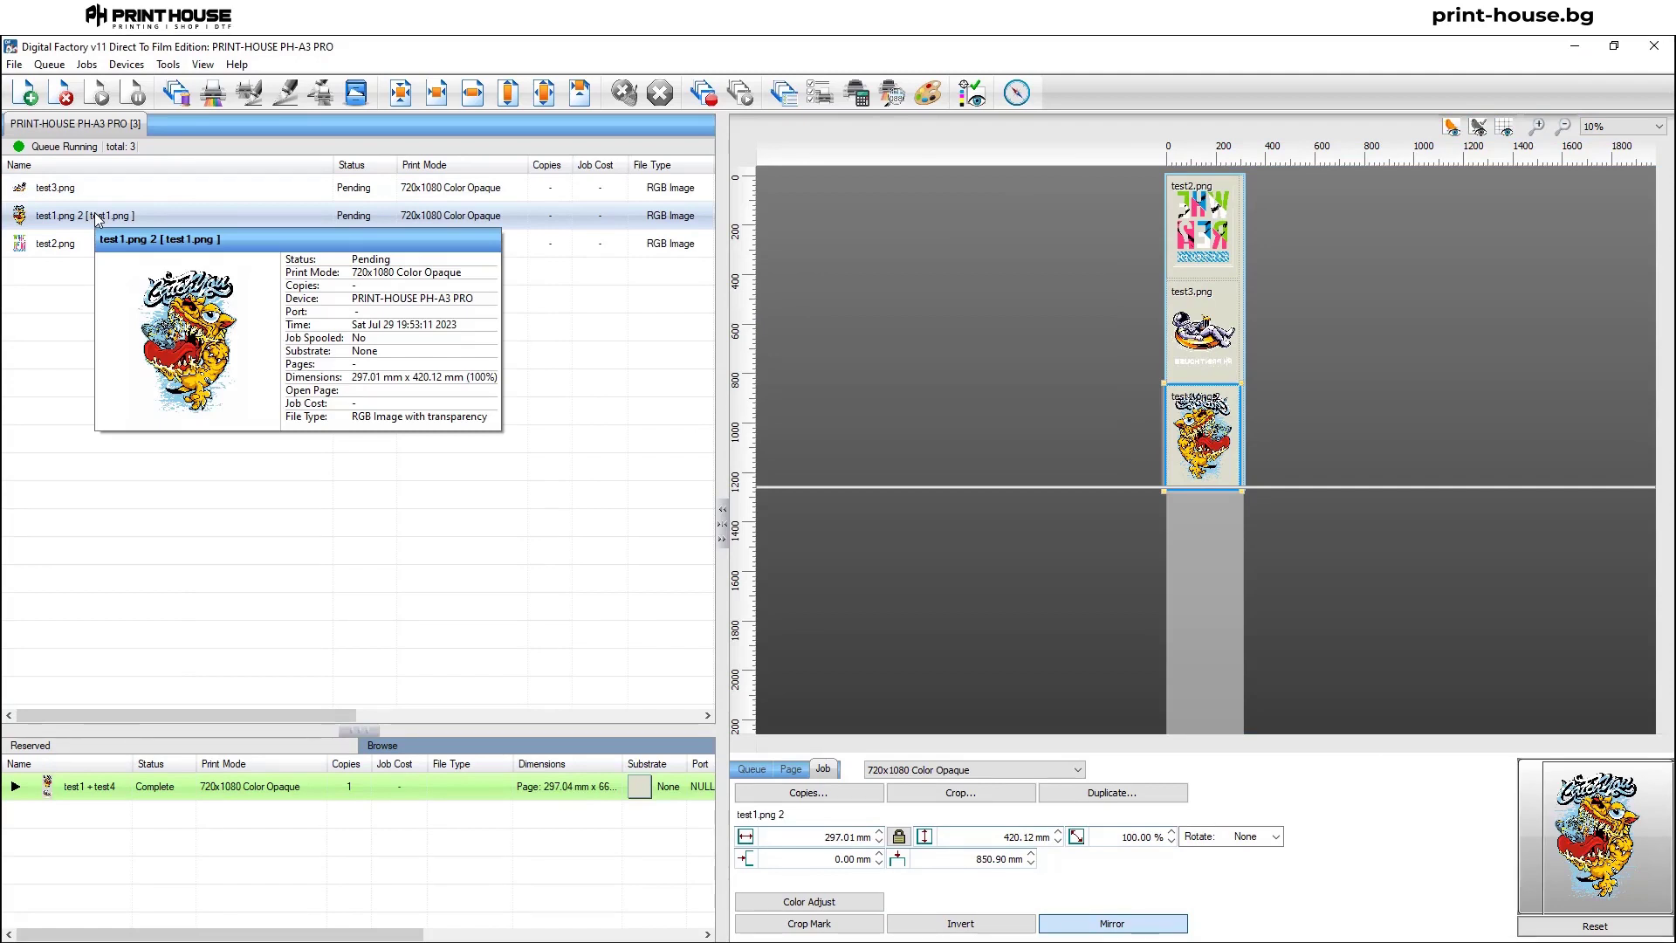
pyautogui.rightClick(97, 217)
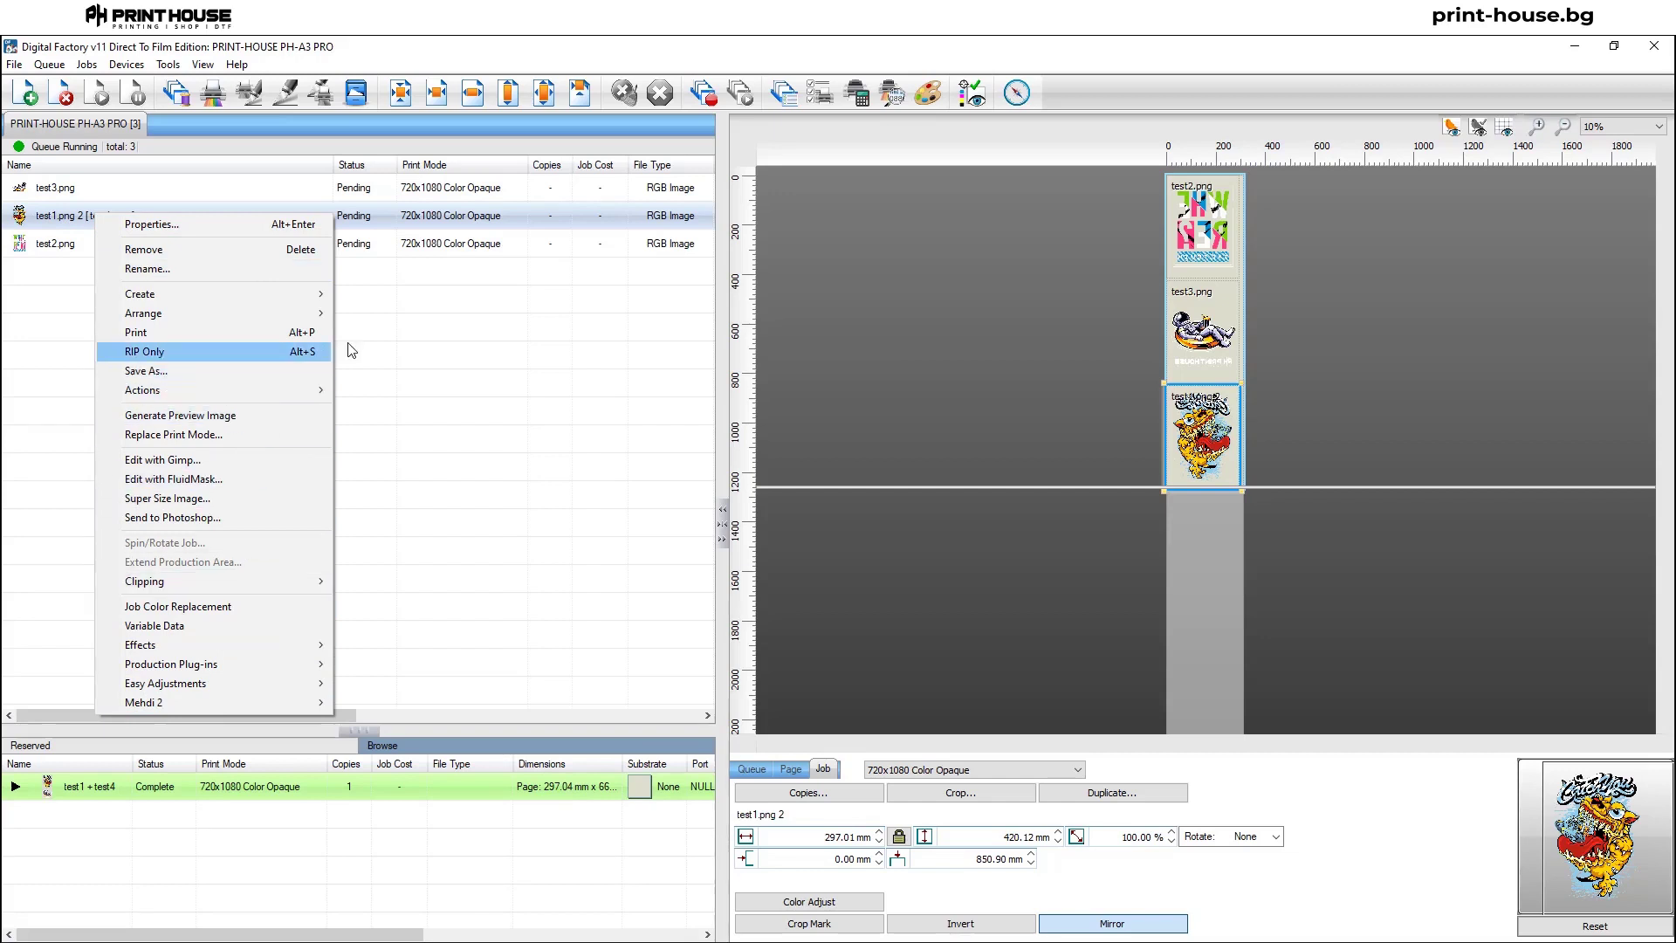
pyautogui.click(1574, 63)
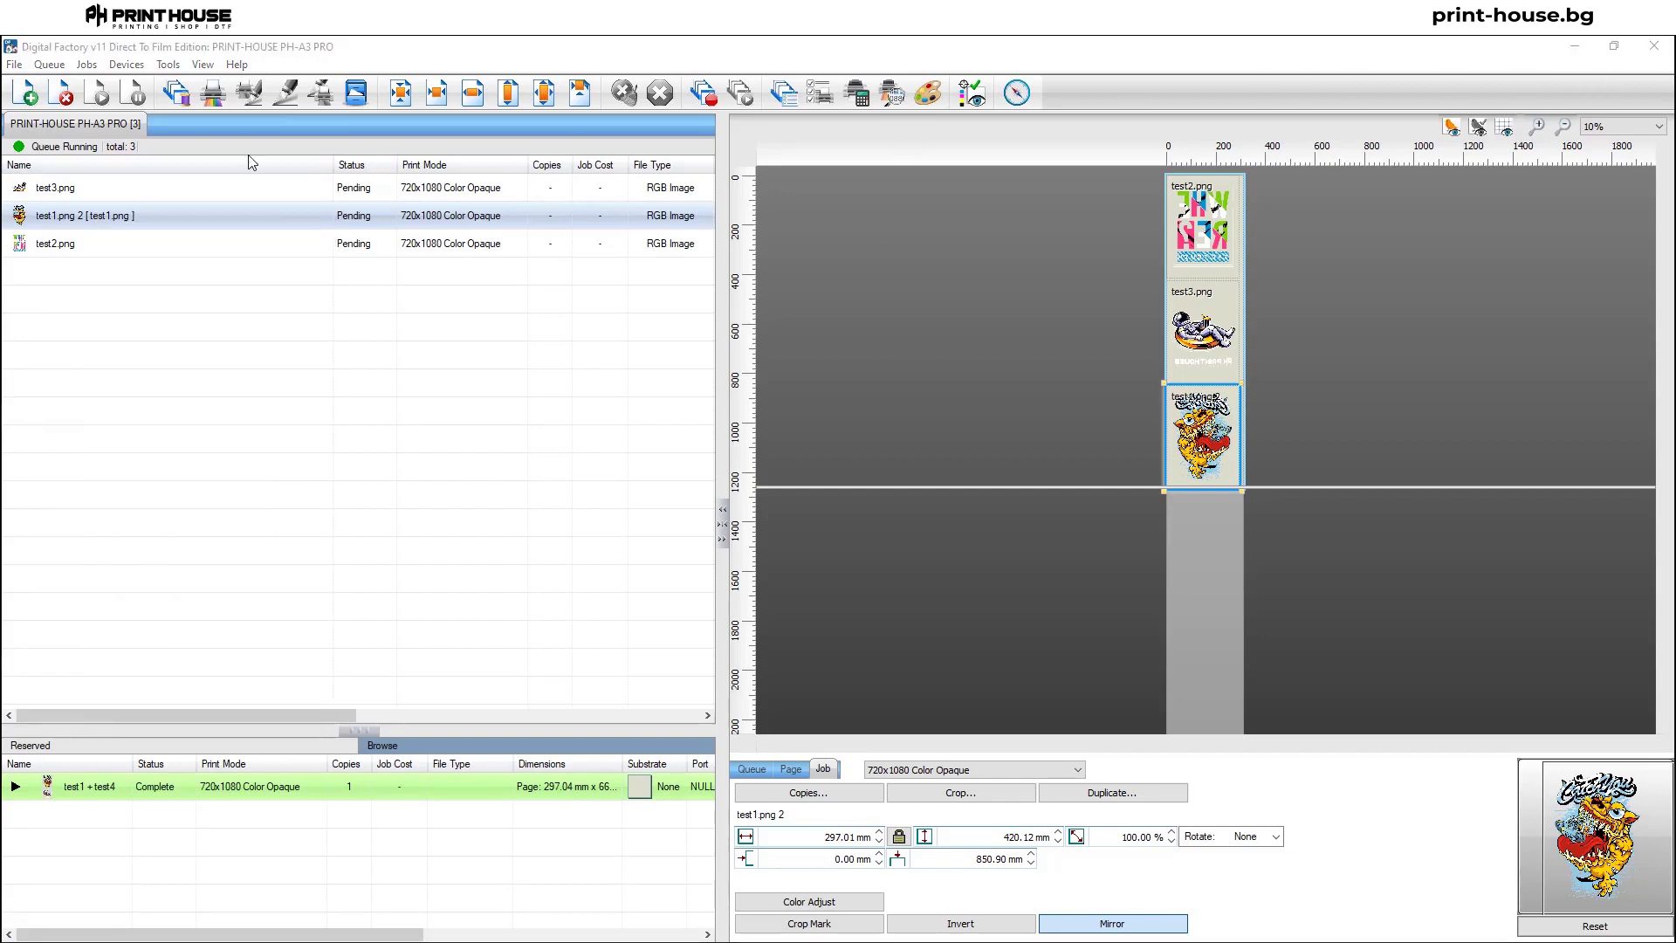
# Examine the file formats supported for importing jobs, and close the import dialog without choosing a file.
pyautogui.click(24, 92)
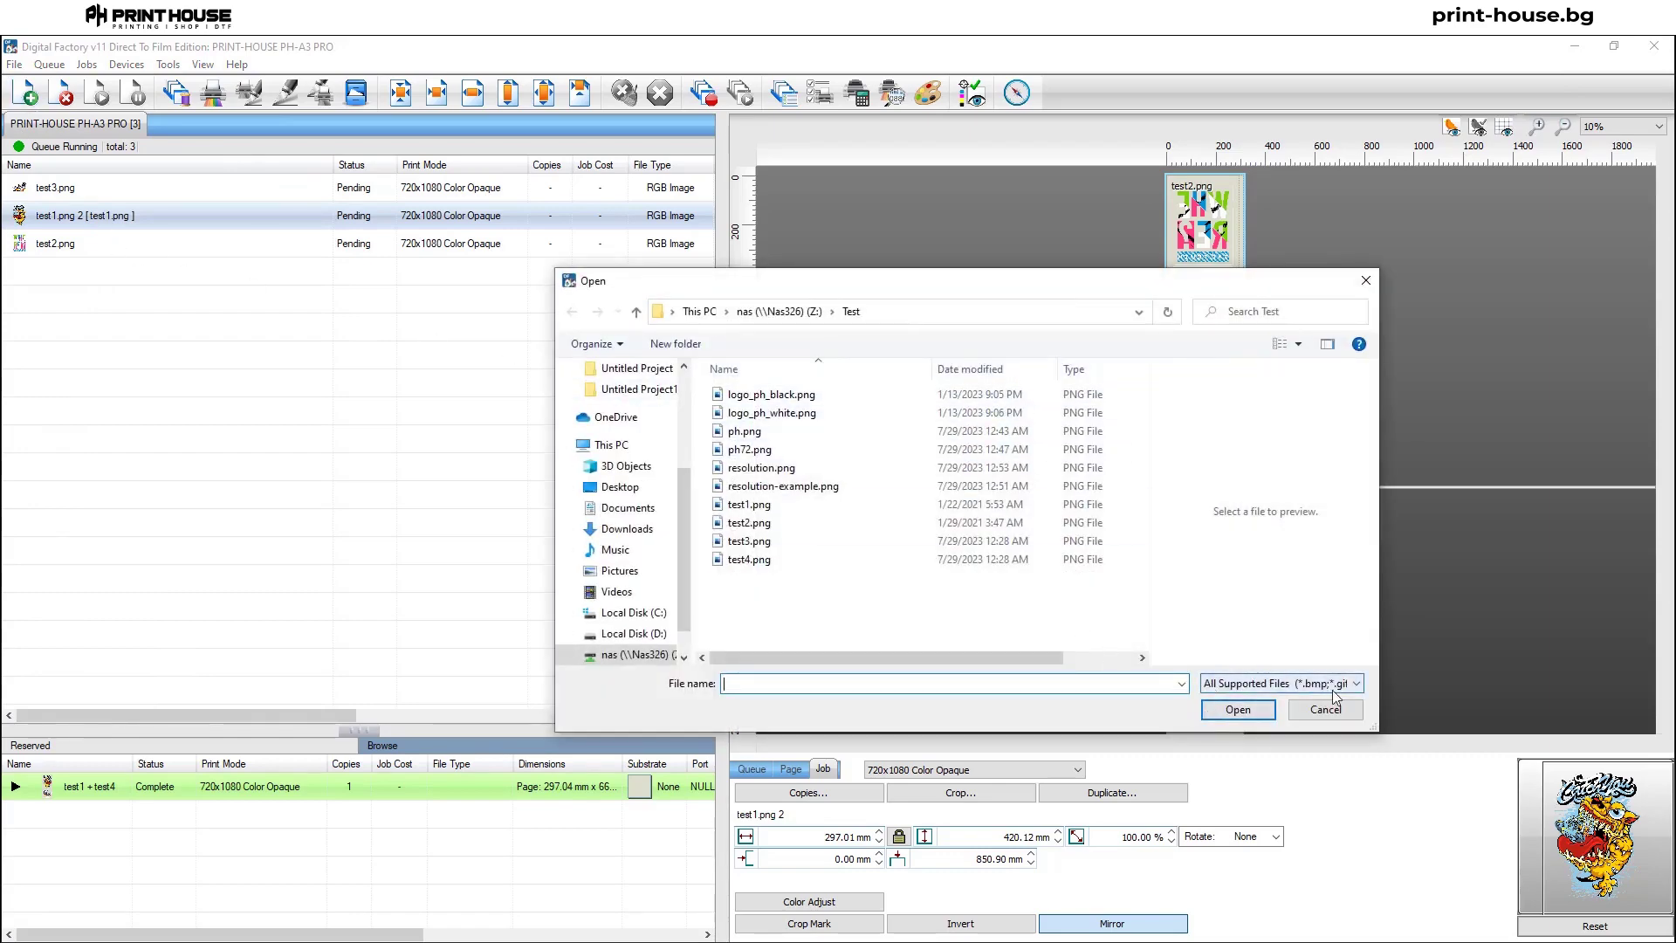
pyautogui.click(1362, 689)
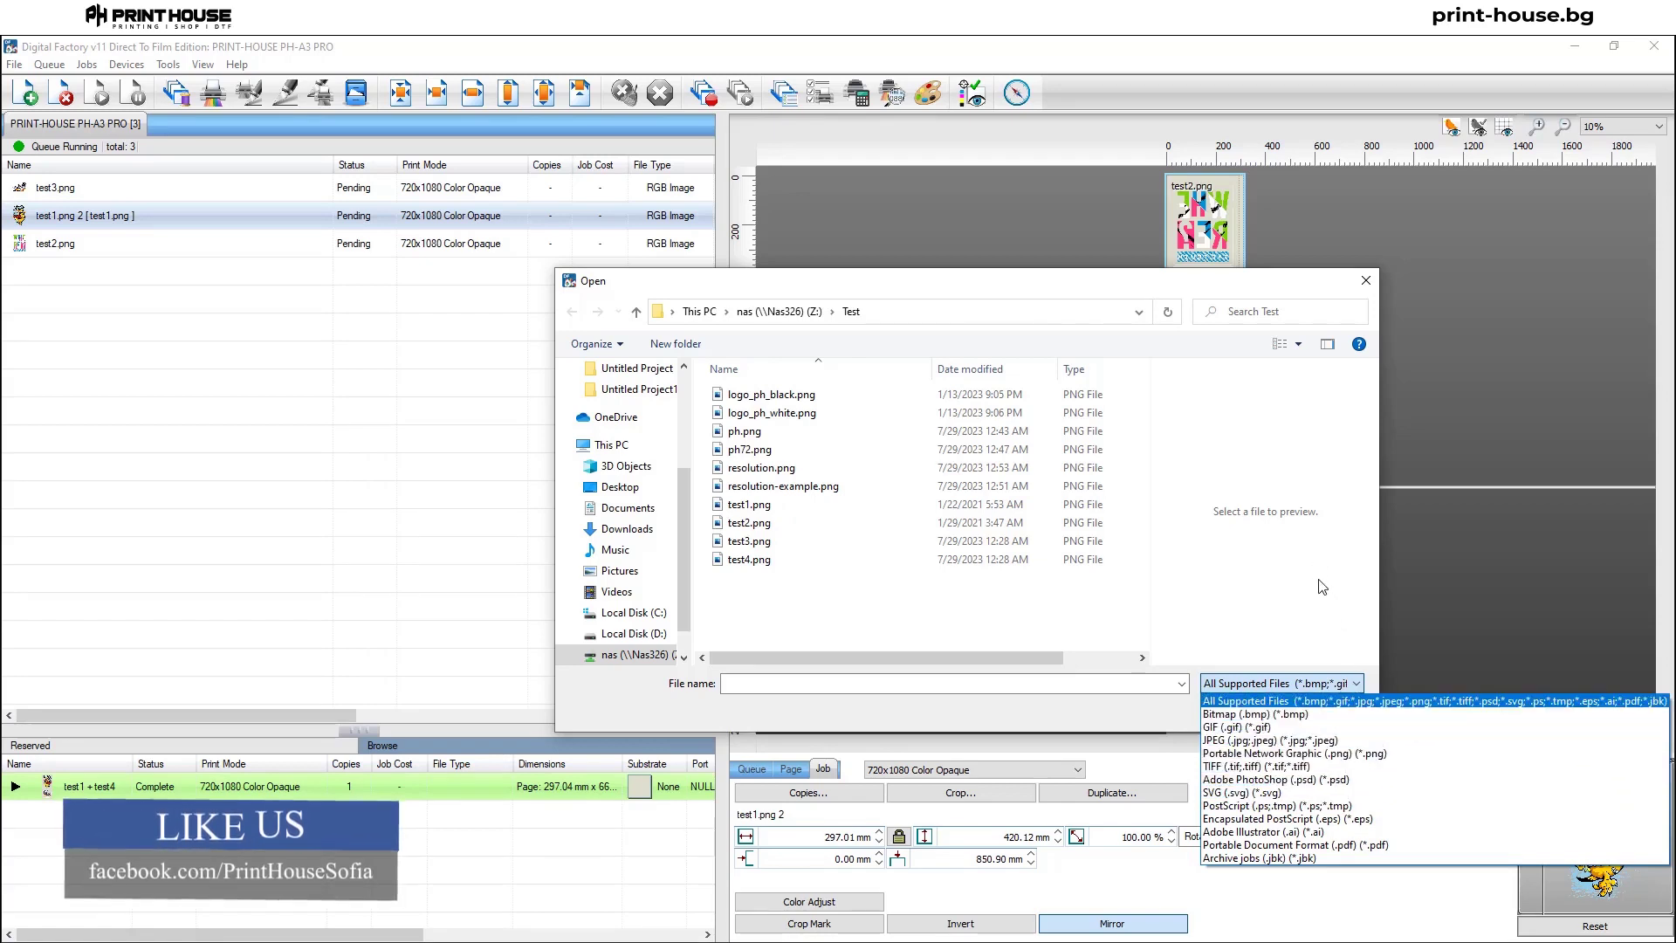
pyautogui.click(1367, 286)
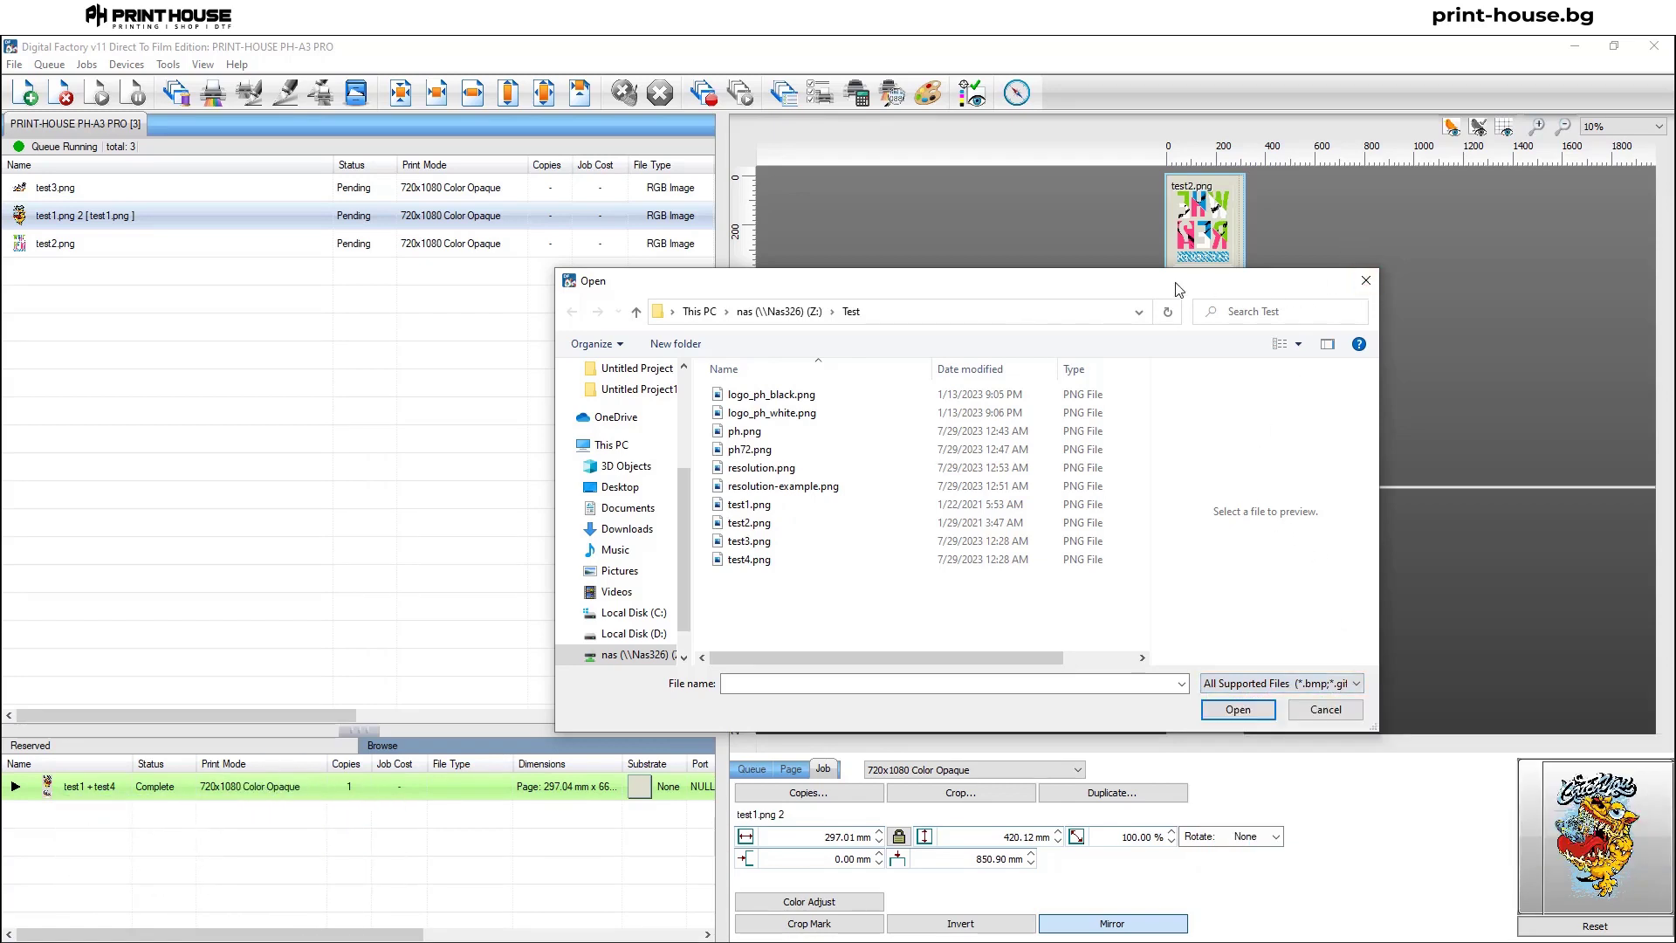
pyautogui.click(1367, 286)
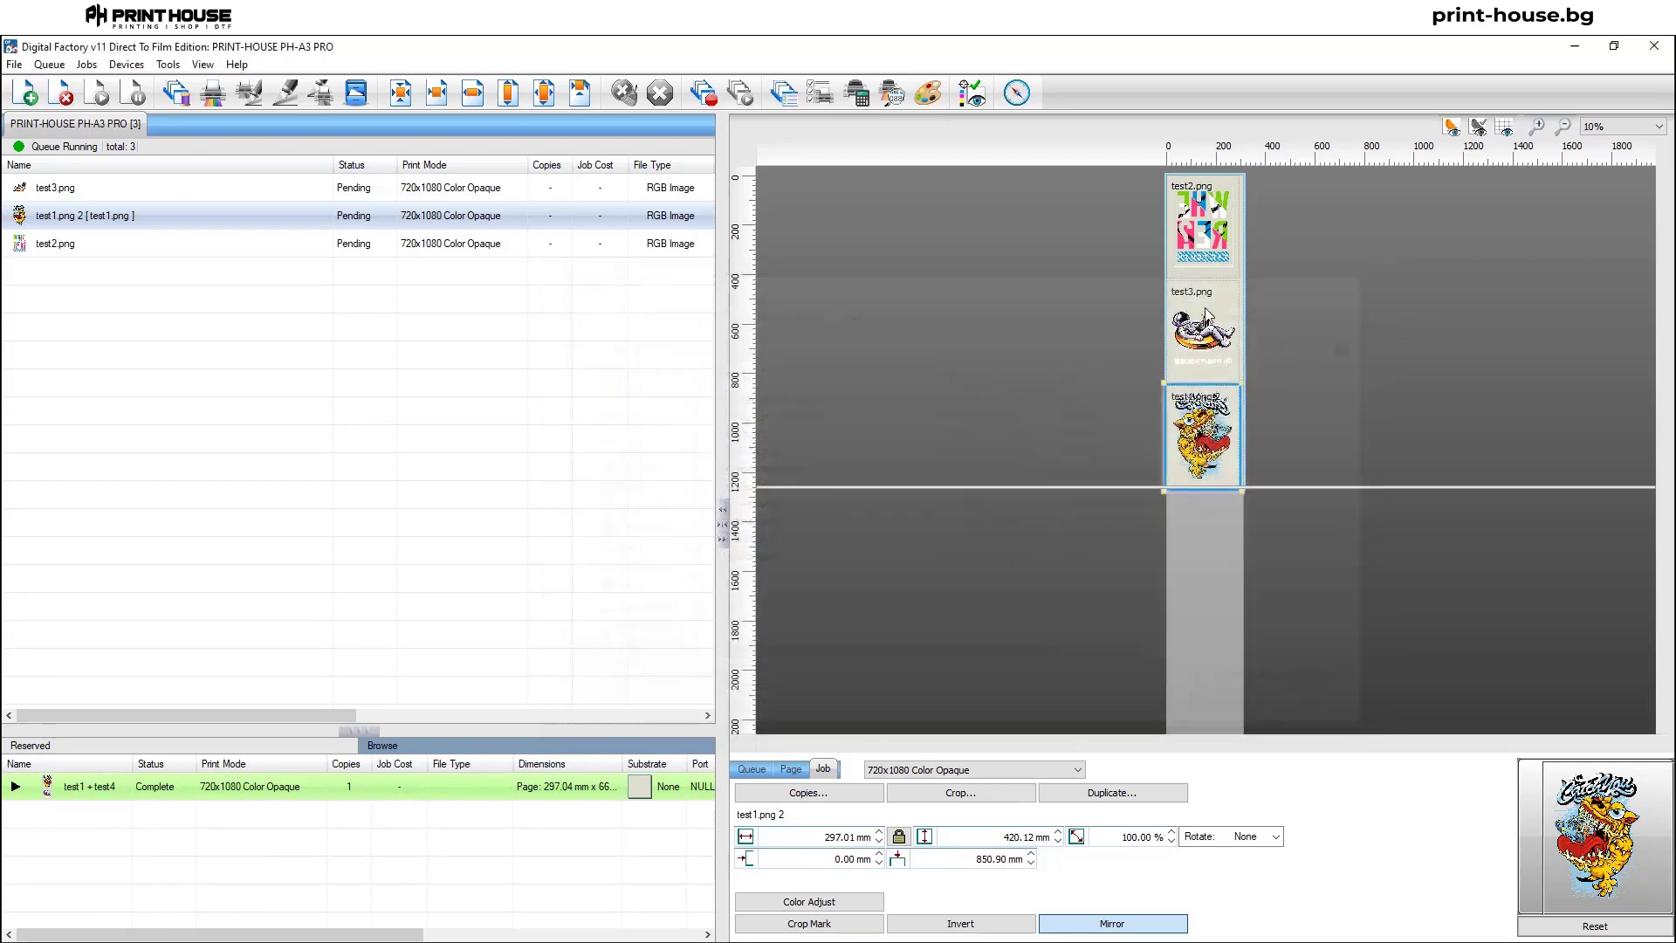
# Open the test1.png 2 job in GIMP, start an empty text box over the lower artwork, and minimize GIMP.
pyautogui.rightClick(46, 220)
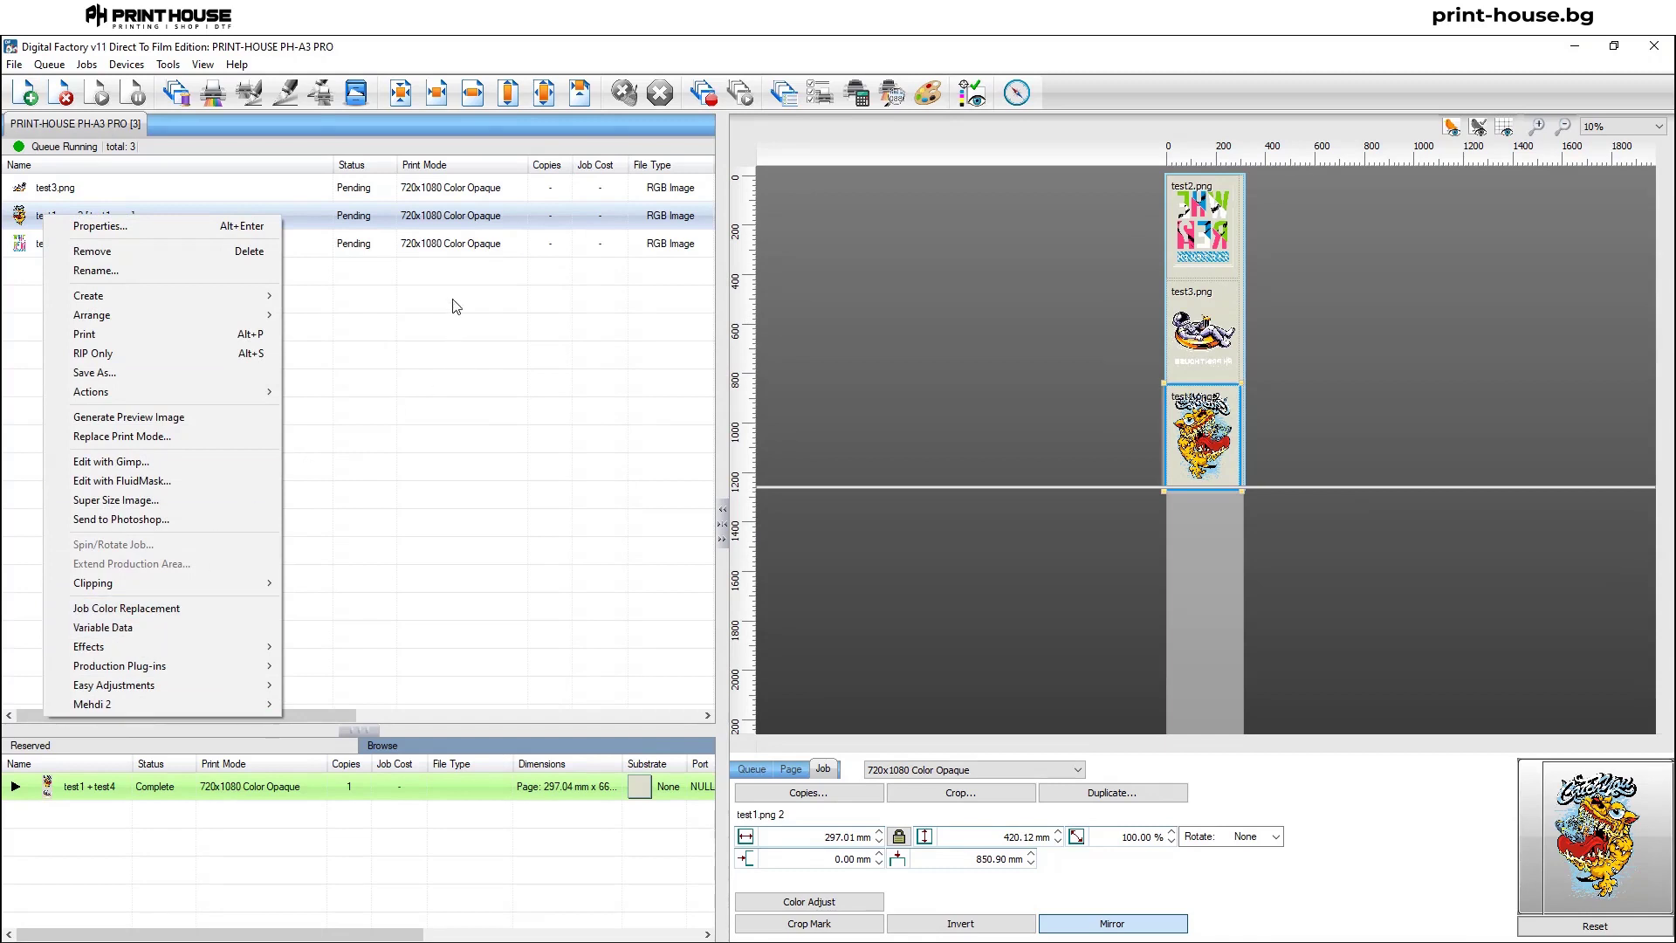
pyautogui.rightClick(19, 212)
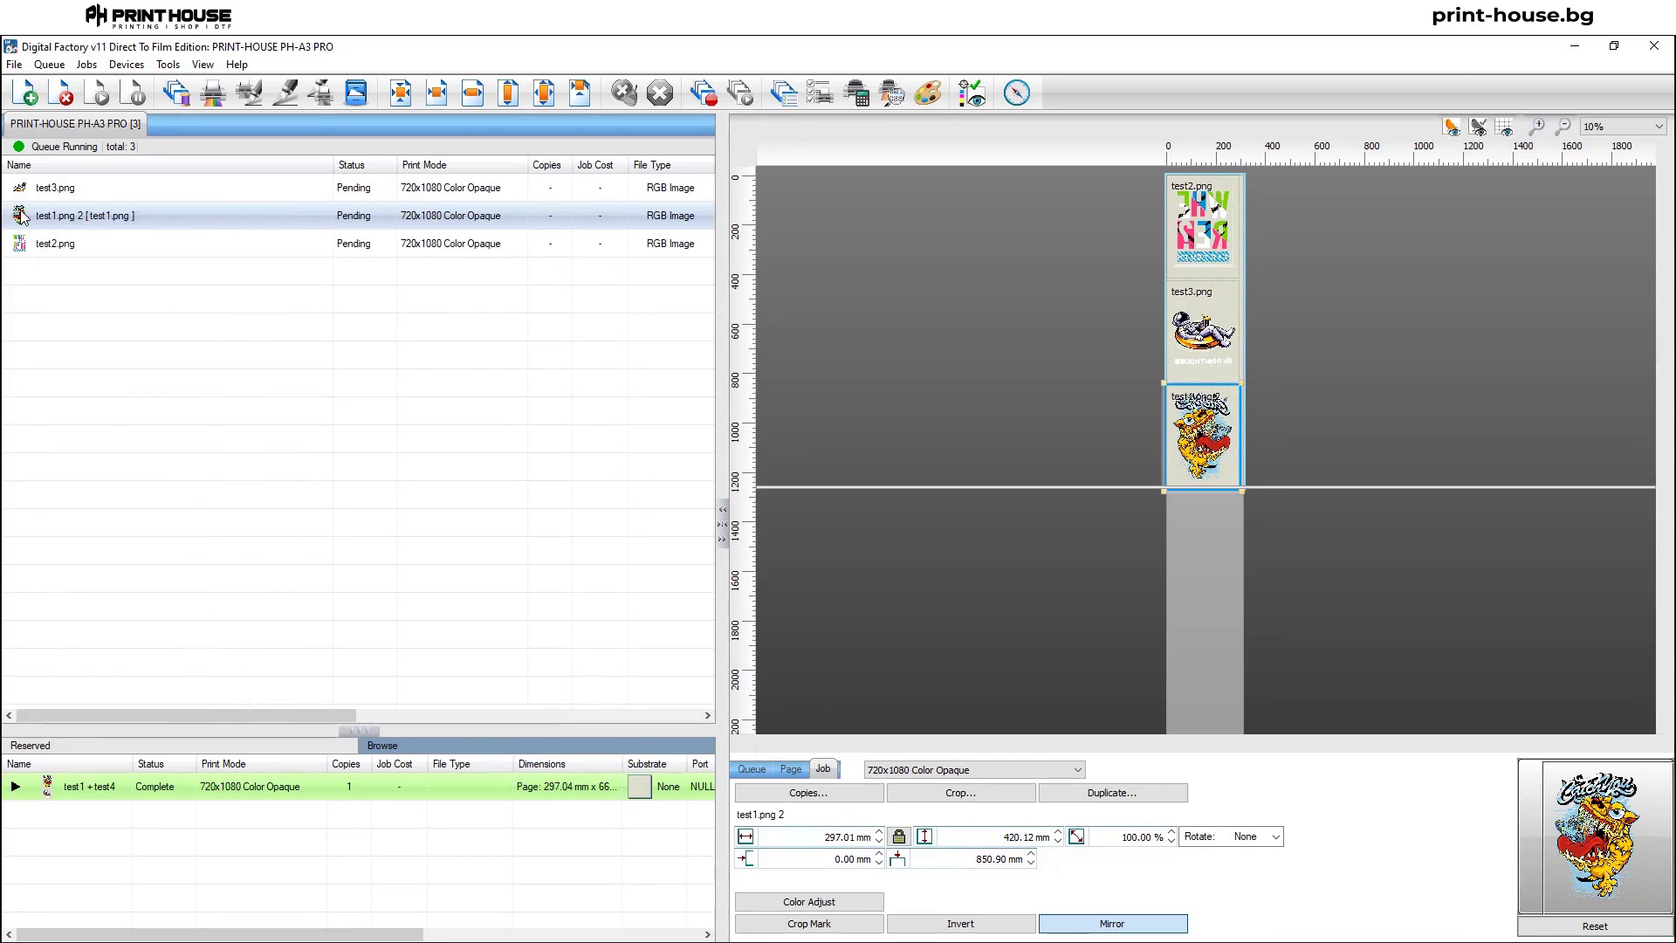
pyautogui.rightClick(21, 212)
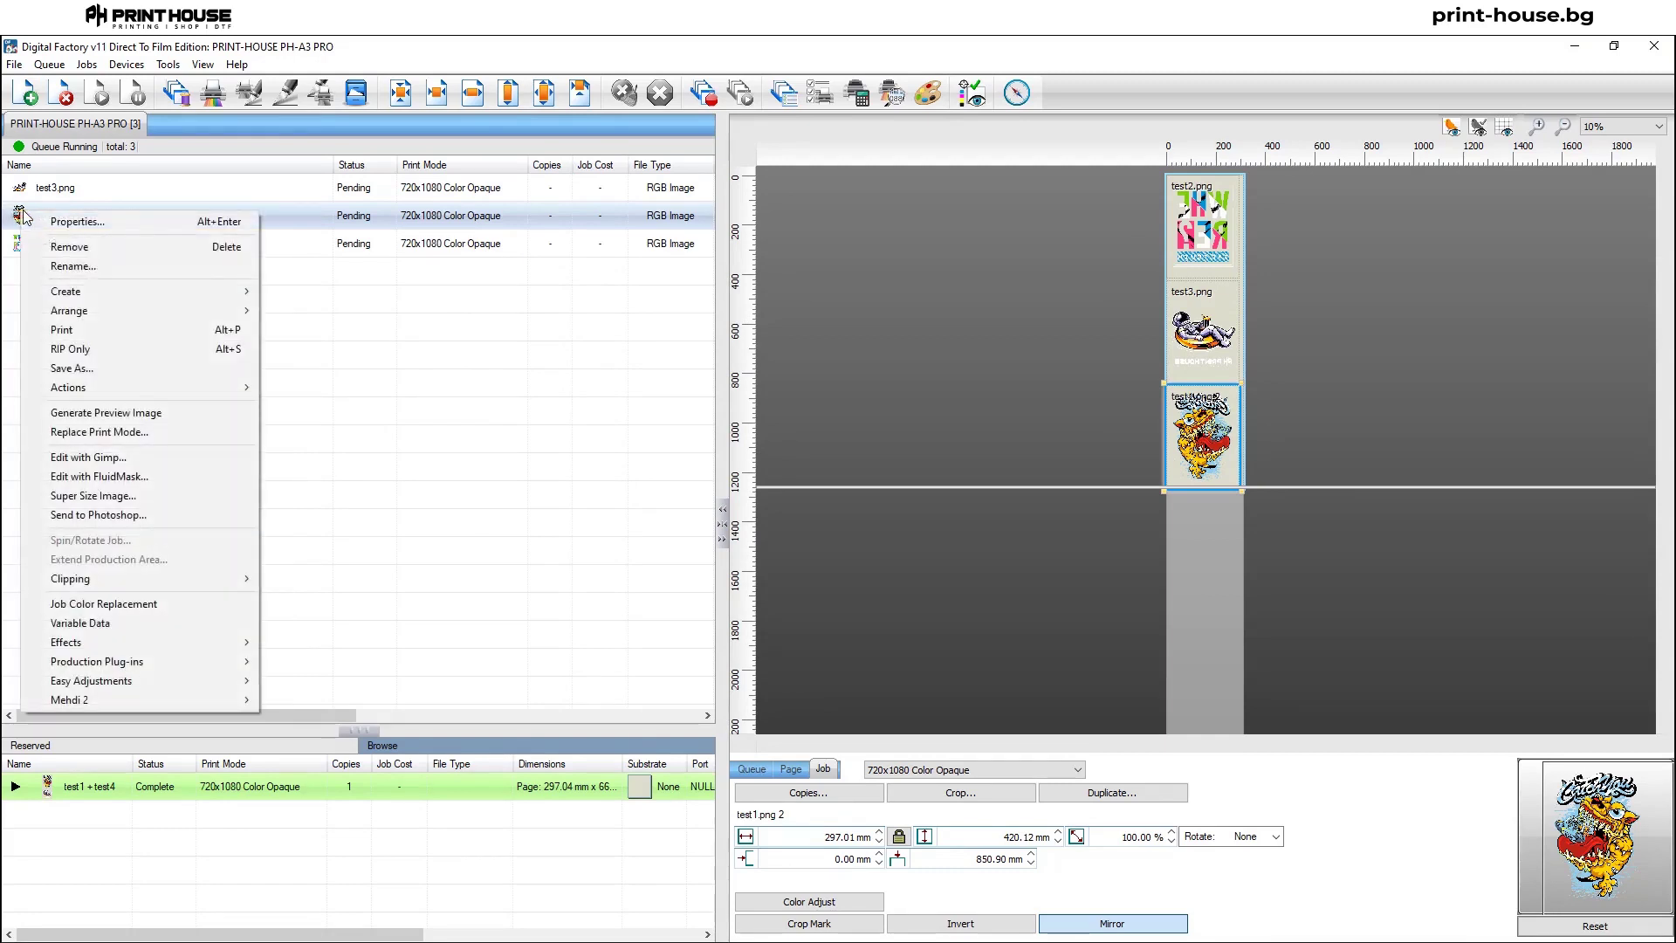
pyautogui.click(141, 459)
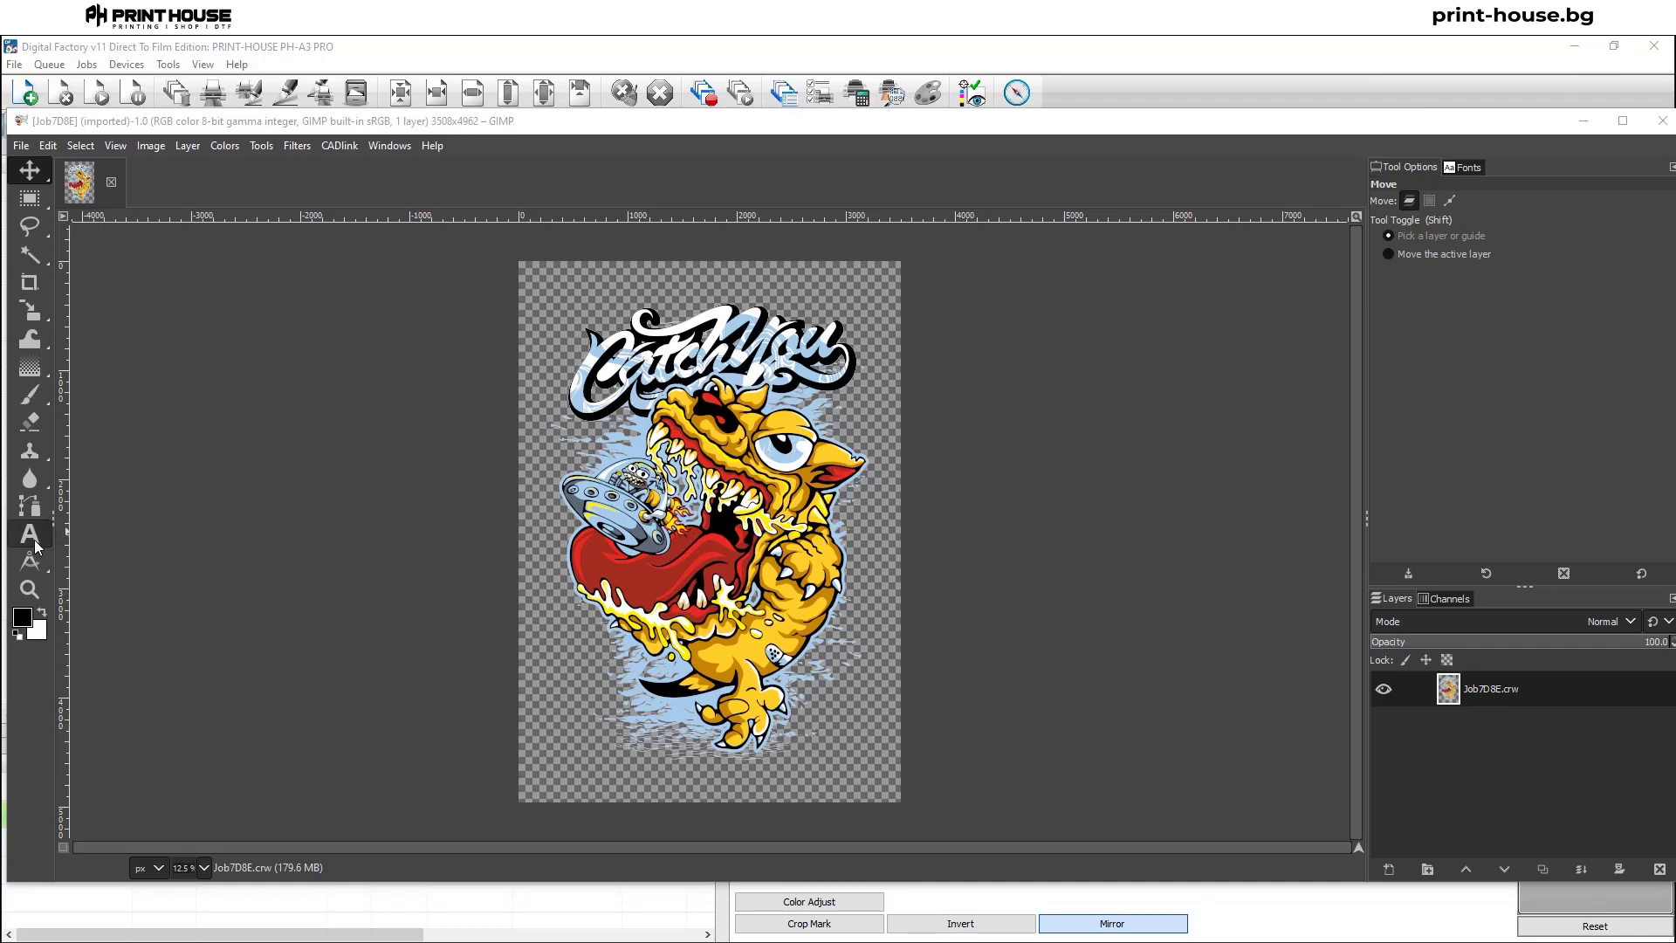
pyautogui.click(144, 589)
pyautogui.click(596, 745)
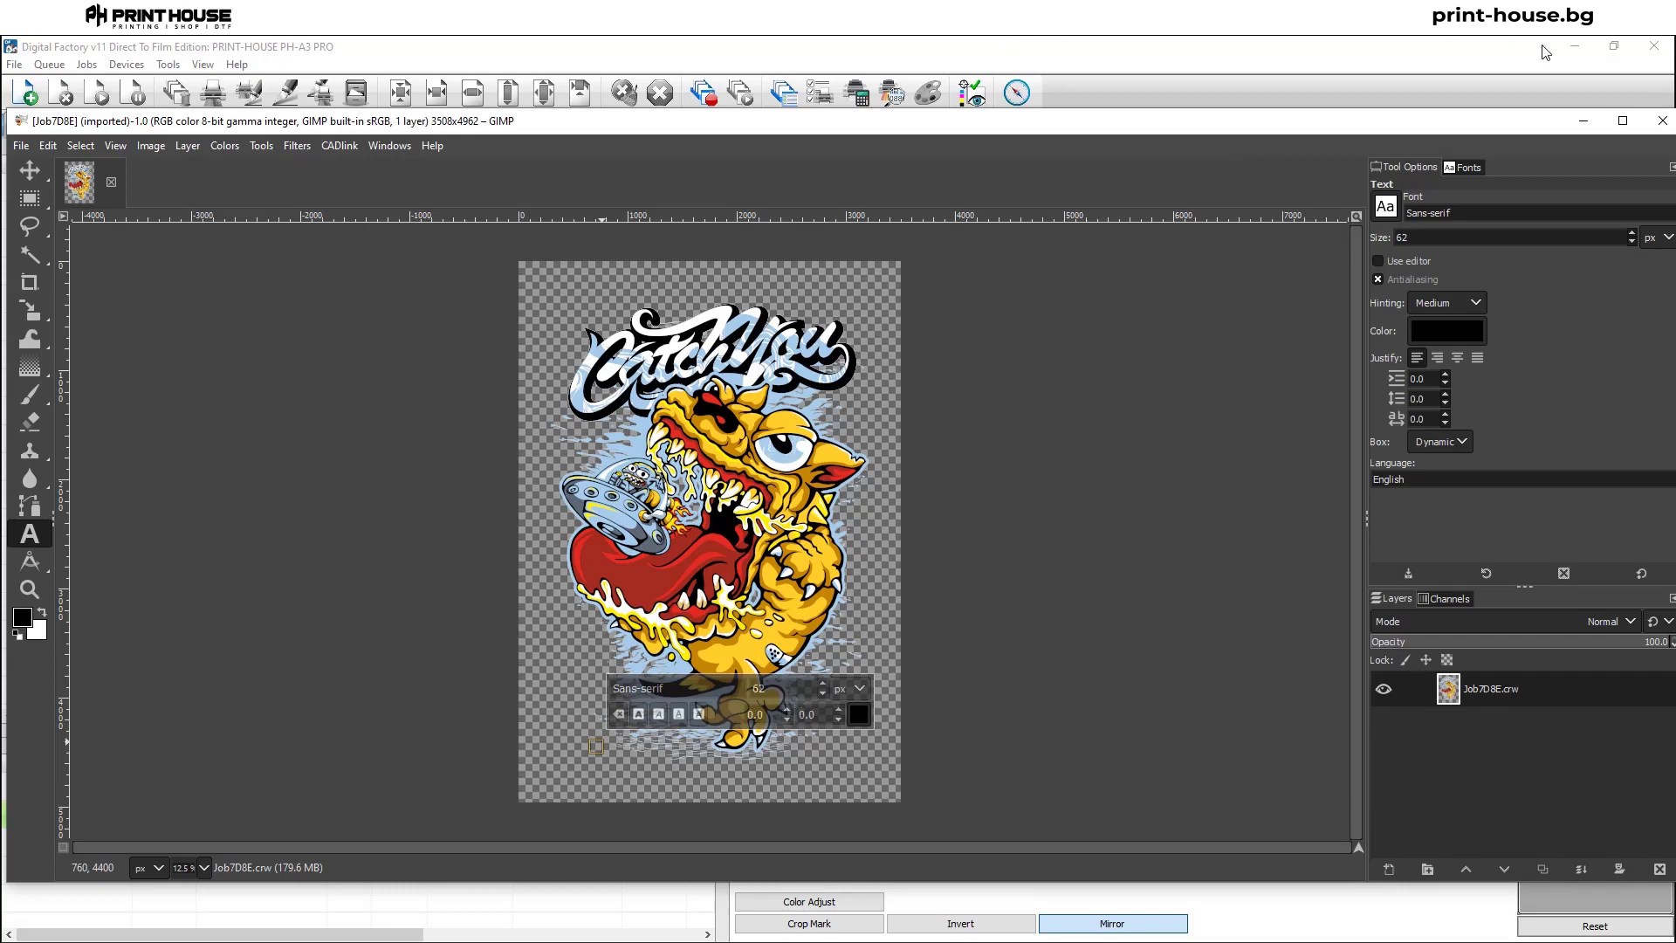
pyautogui.click(1582, 120)
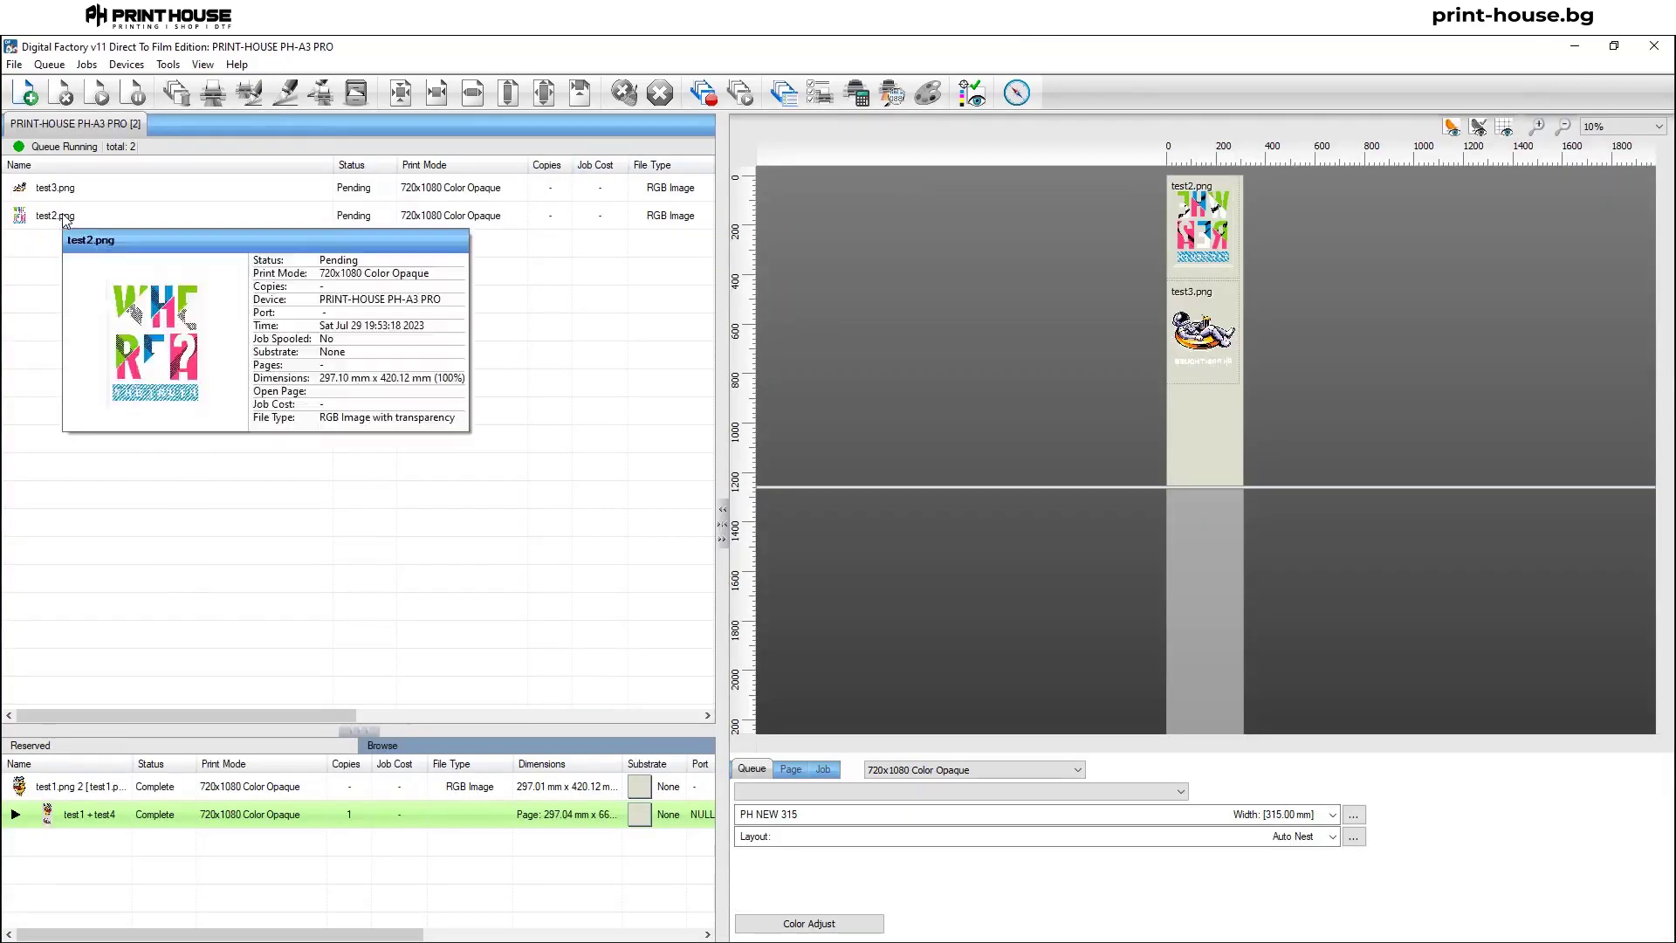
# Try the Send to Photoshop and Super Size Image commands on the test2.png job.
pyautogui.rightClick(63, 219)
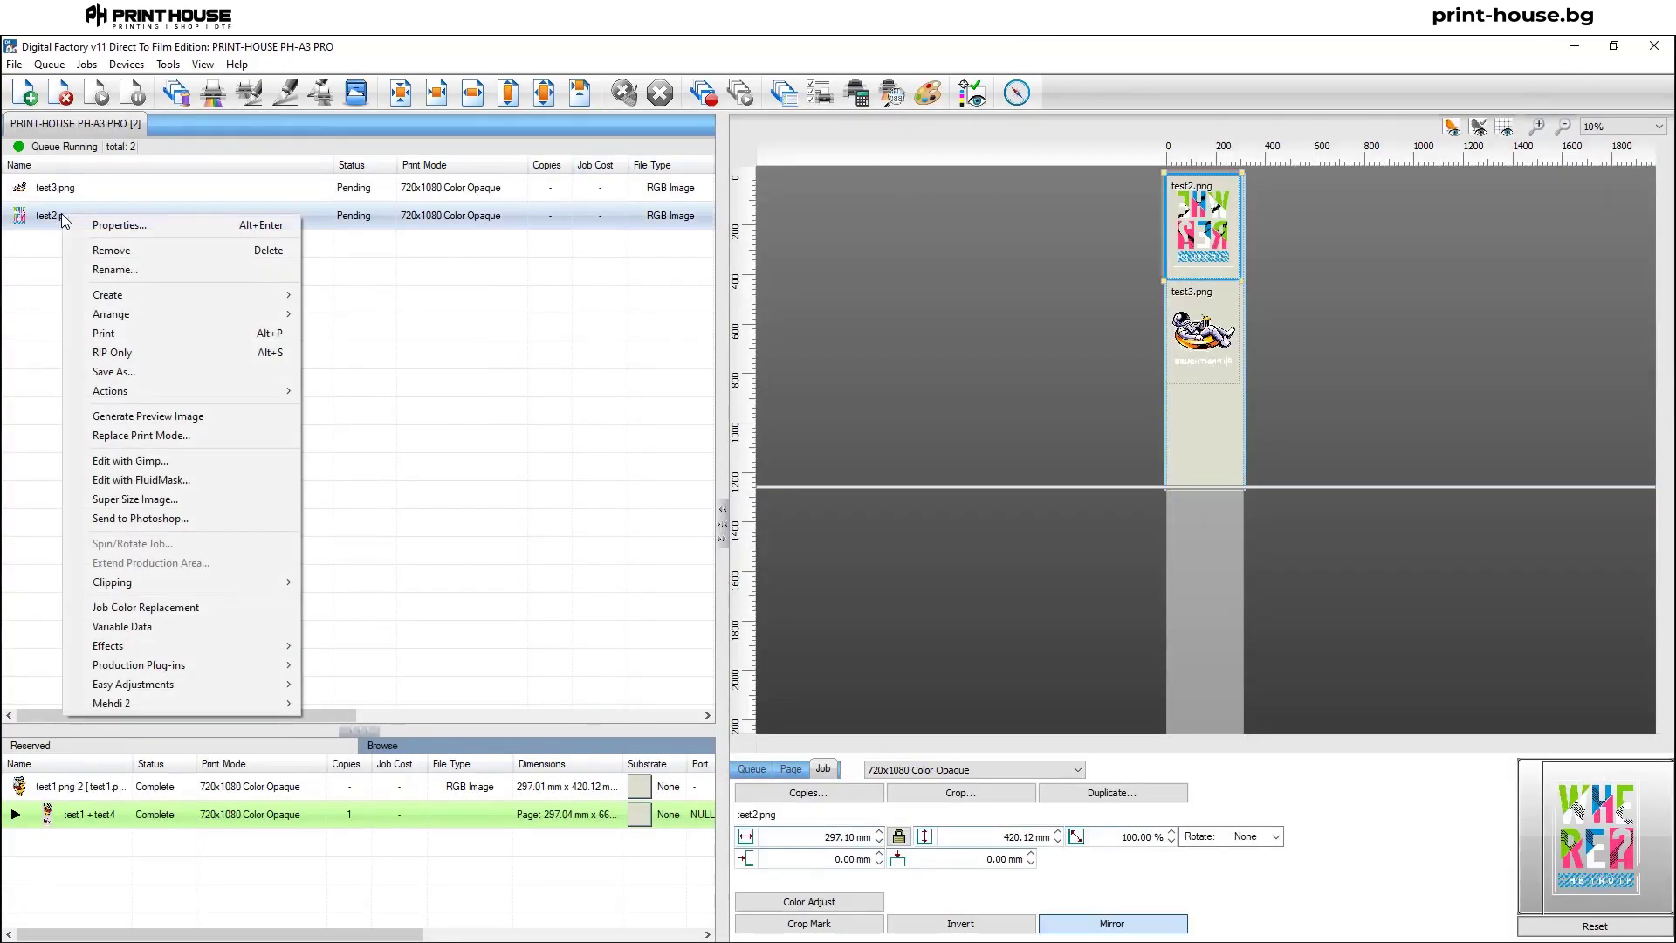
pyautogui.click(181, 523)
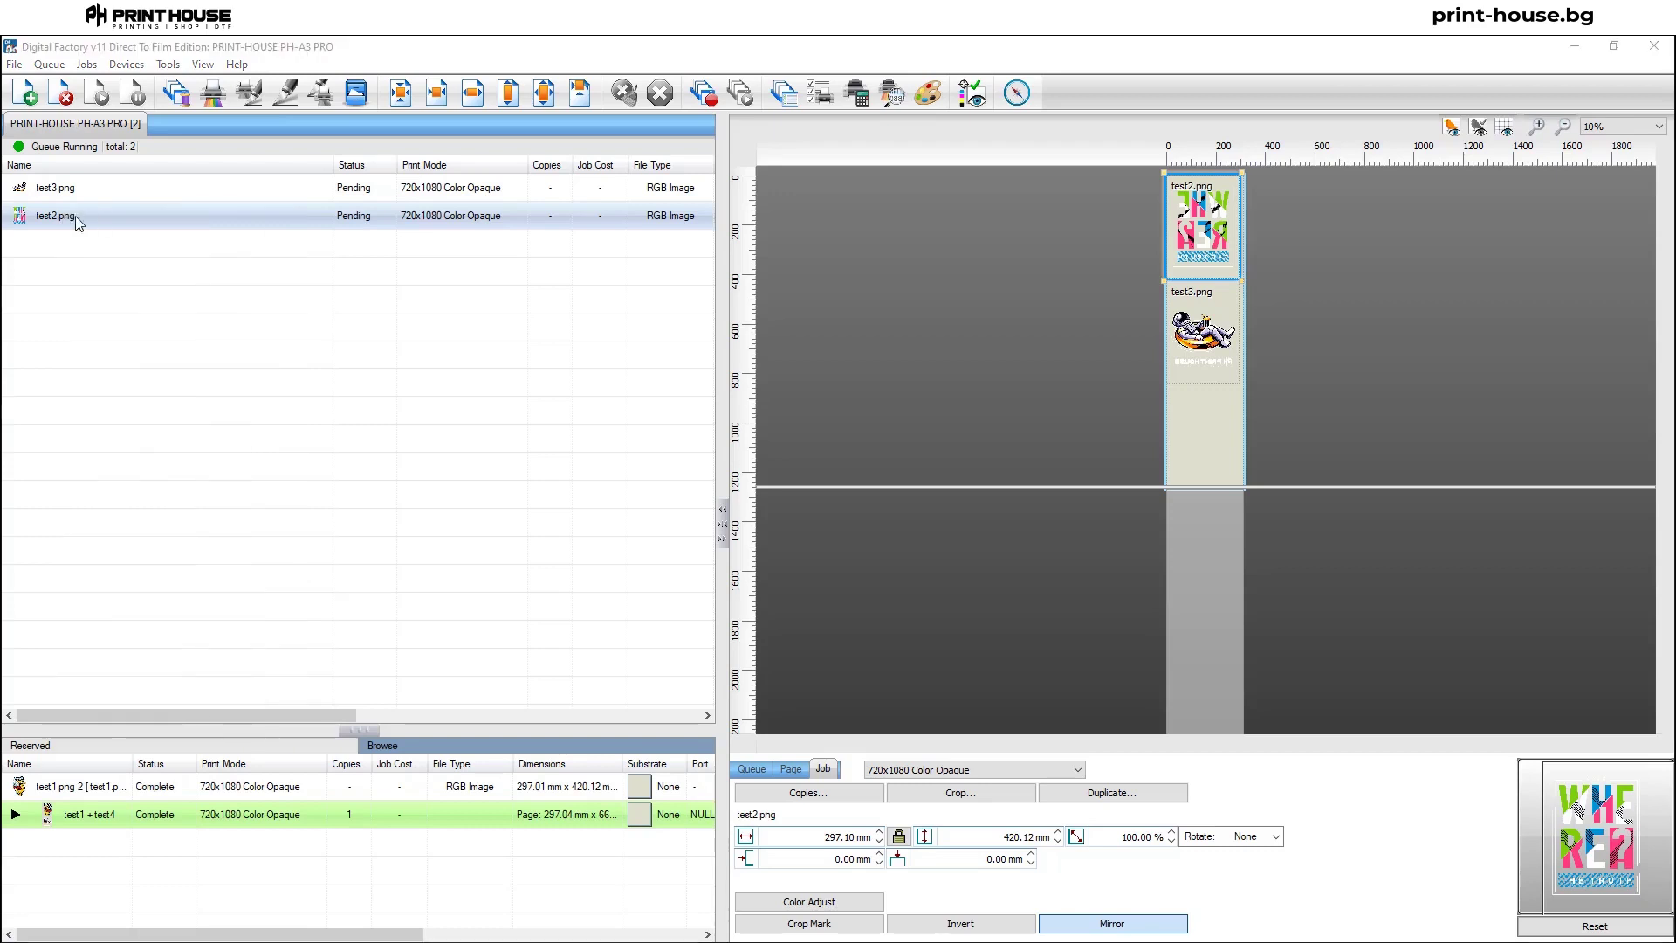
pyautogui.rightClick(62, 217)
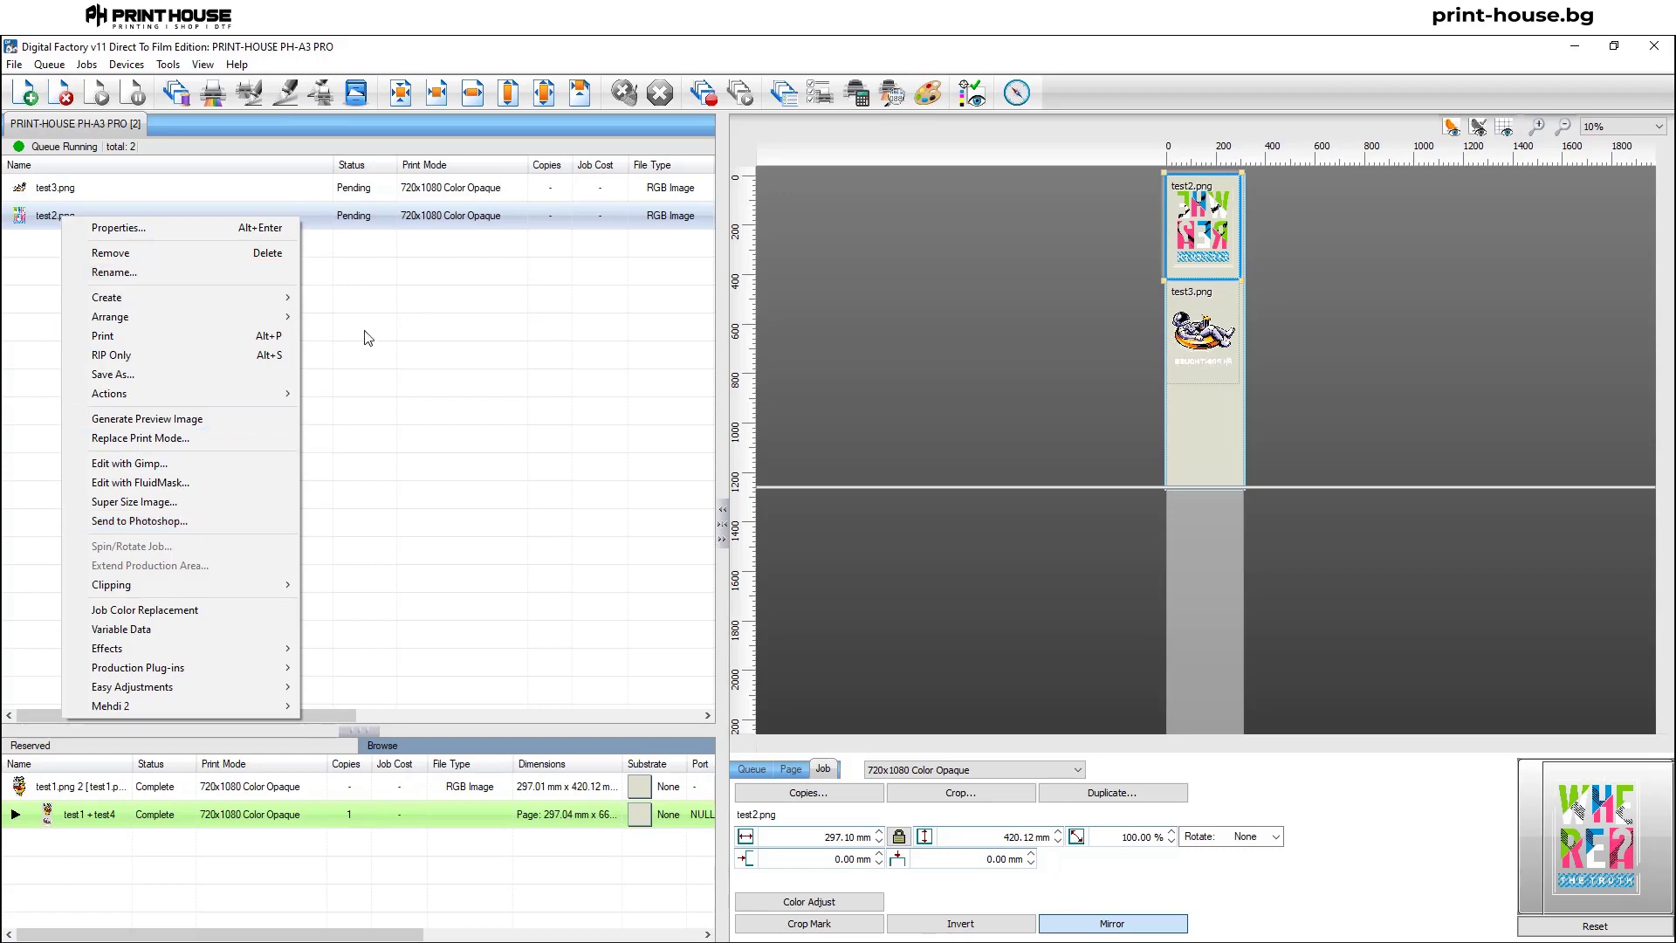
pyautogui.click(140, 501)
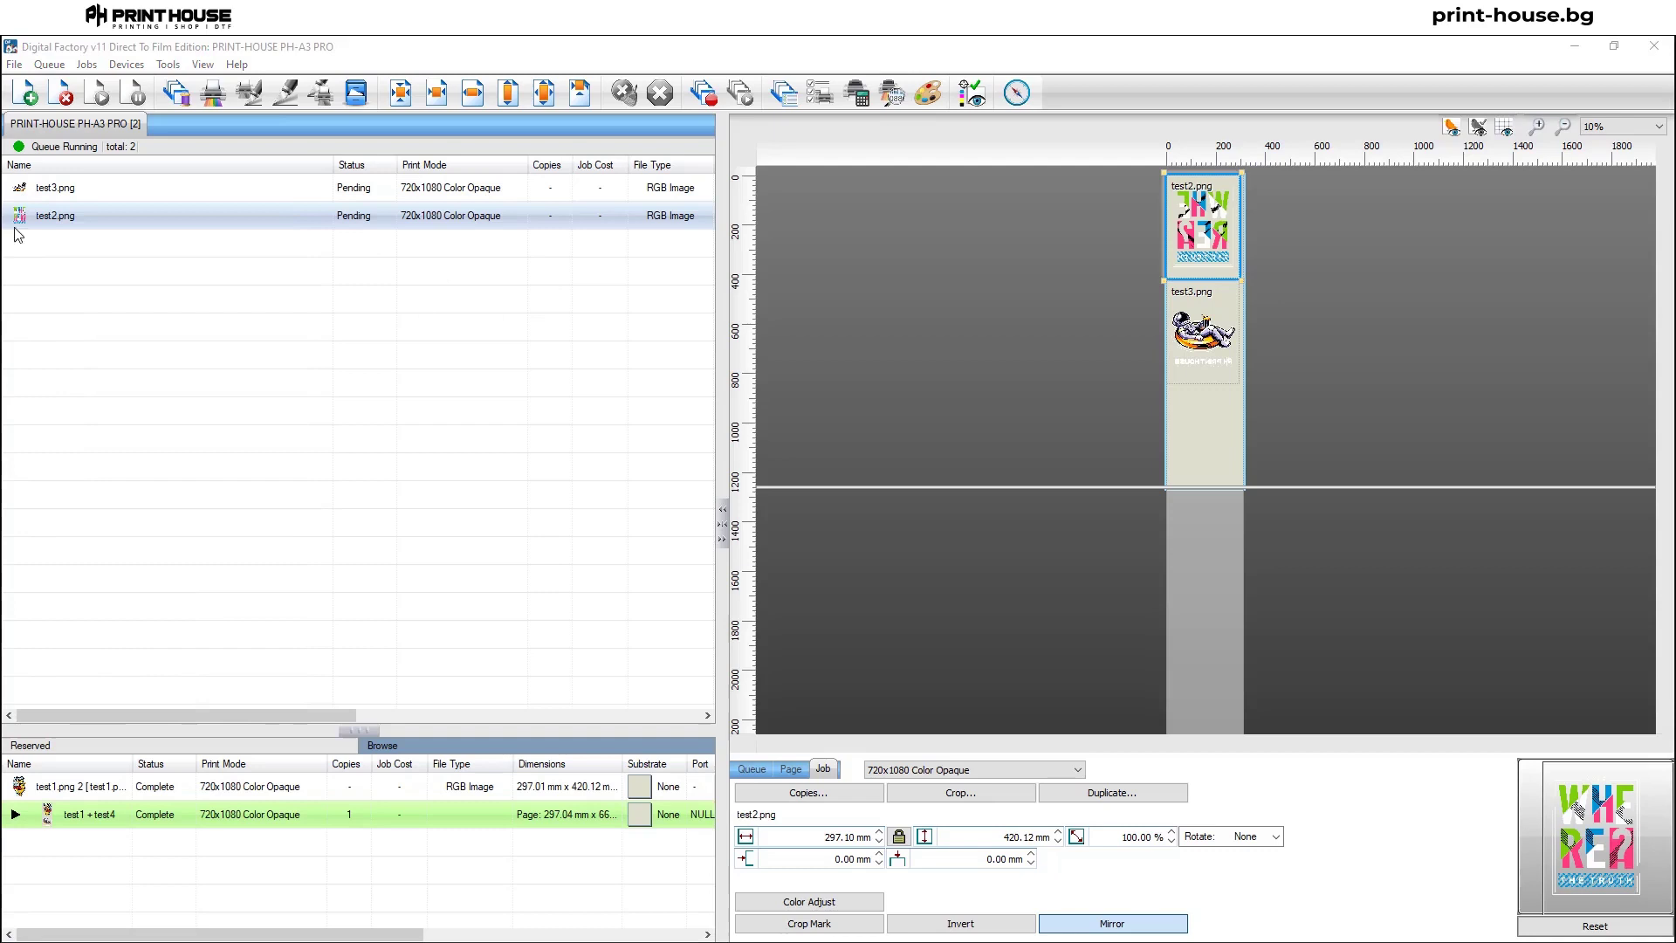
pyautogui.rightClick(59, 219)
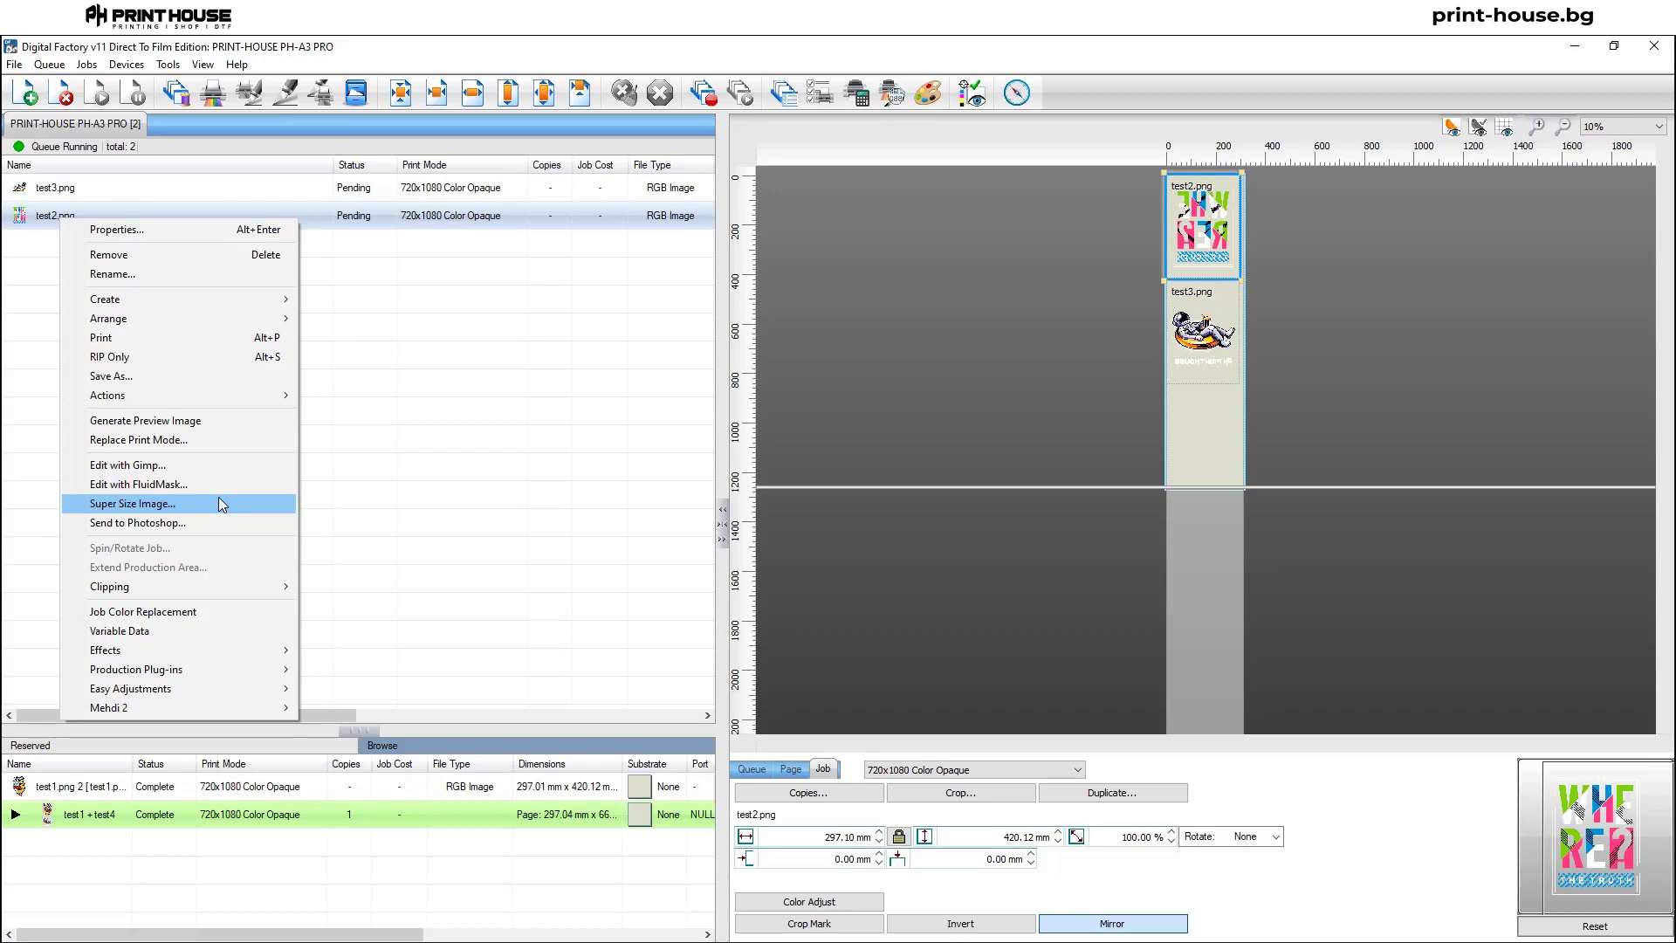
pyautogui.click(275, 505)
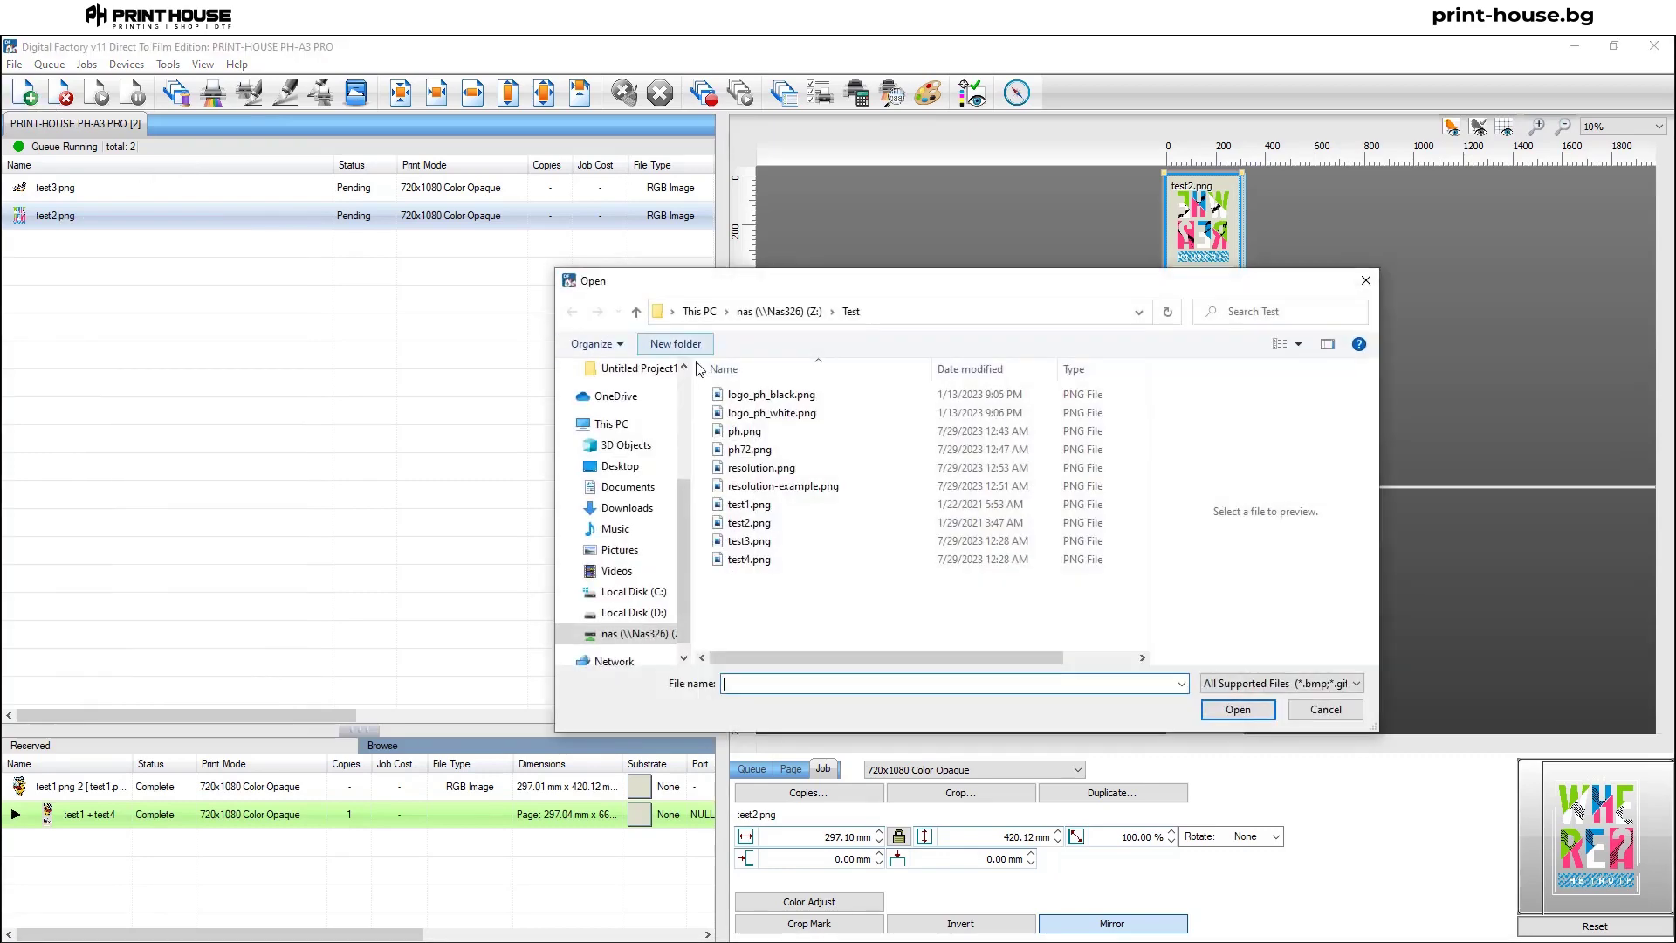
# Import resolution-example.png from the Test folder and compare its 10dpi, 72dpi and 300dpi circles in the layout preview.
pyautogui.doubleClick(820, 494)
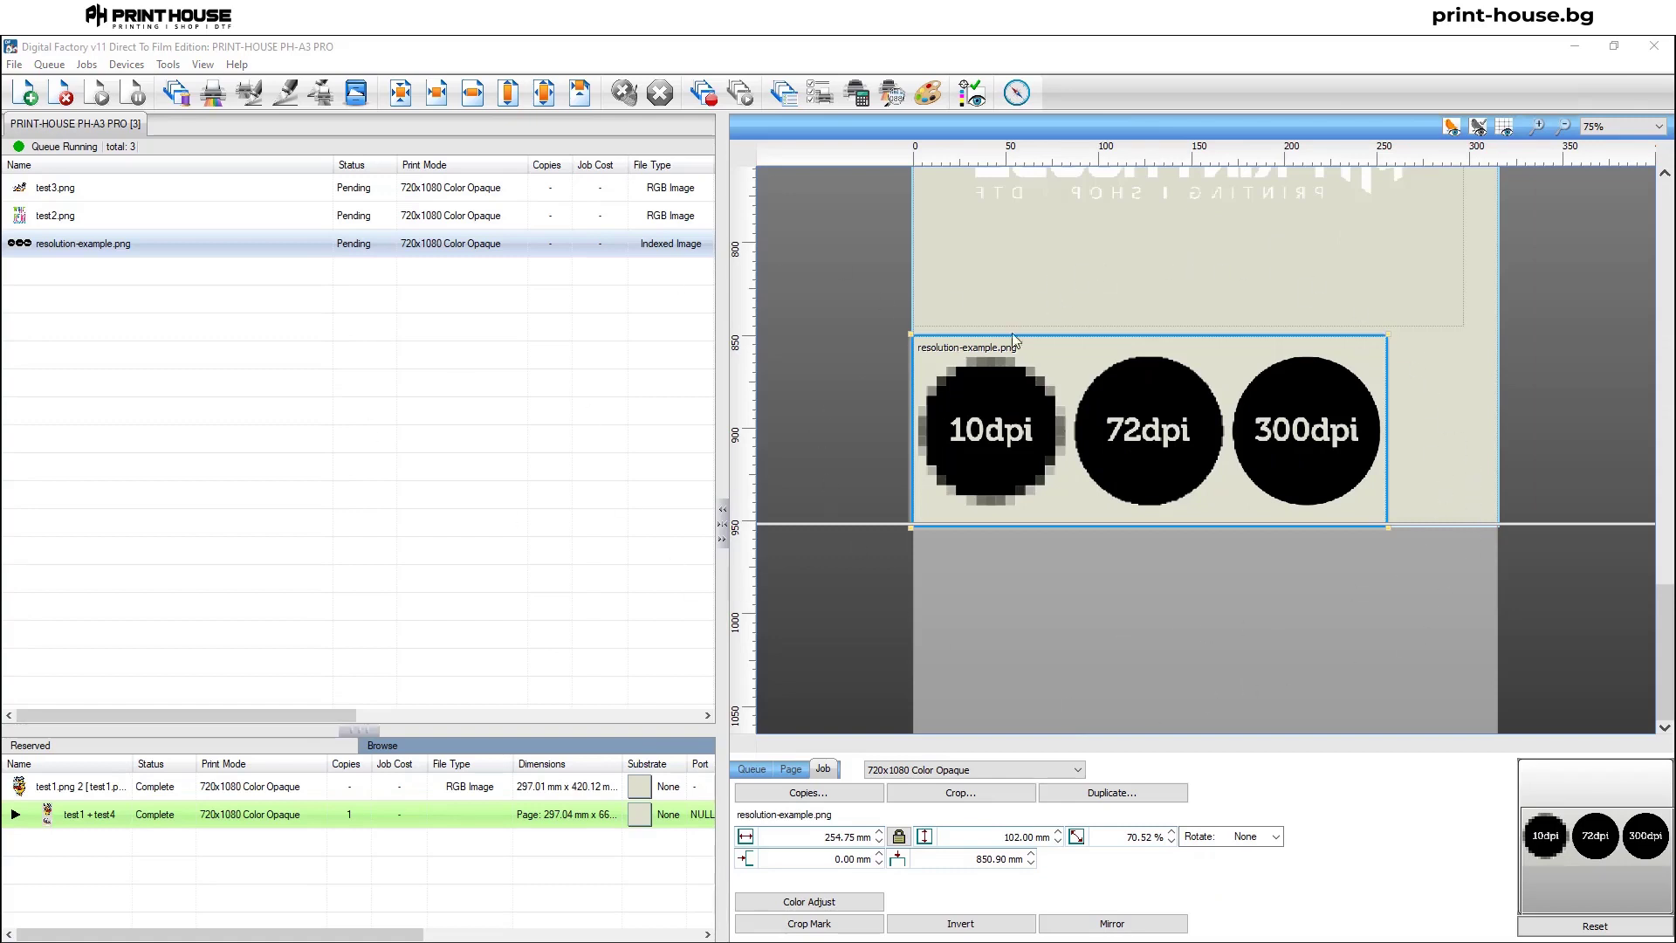
pyautogui.scroll(4, 1218, 365)
pyautogui.scroll(-1, 1220, 366)
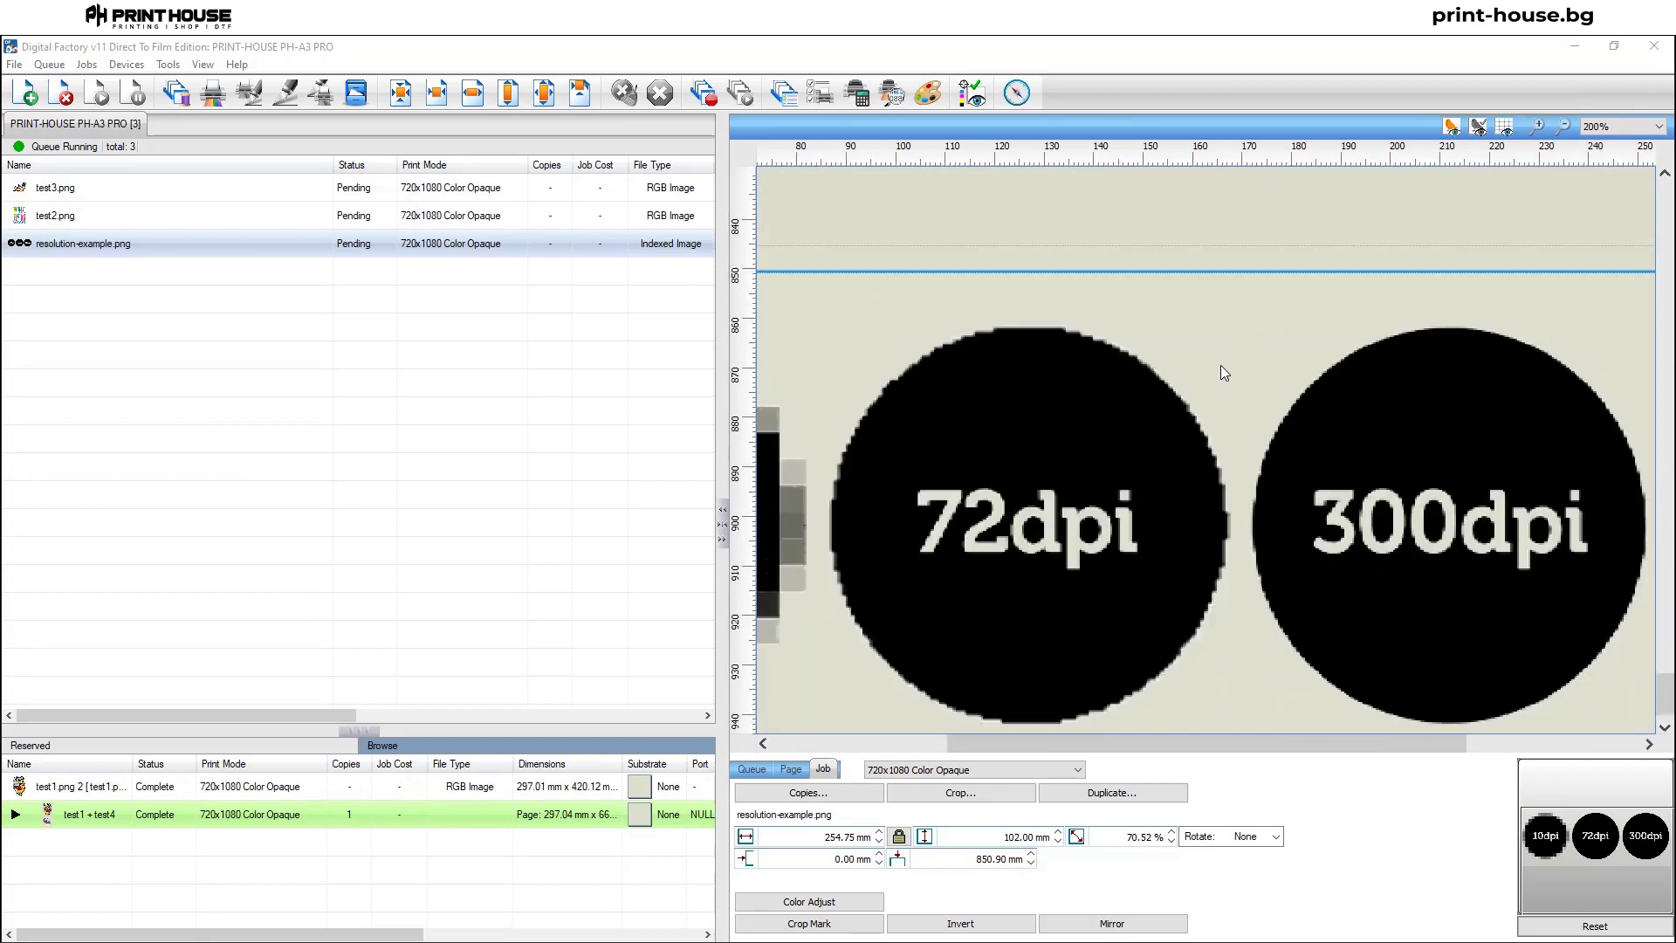
pyautogui.scroll(-1, 1220, 365)
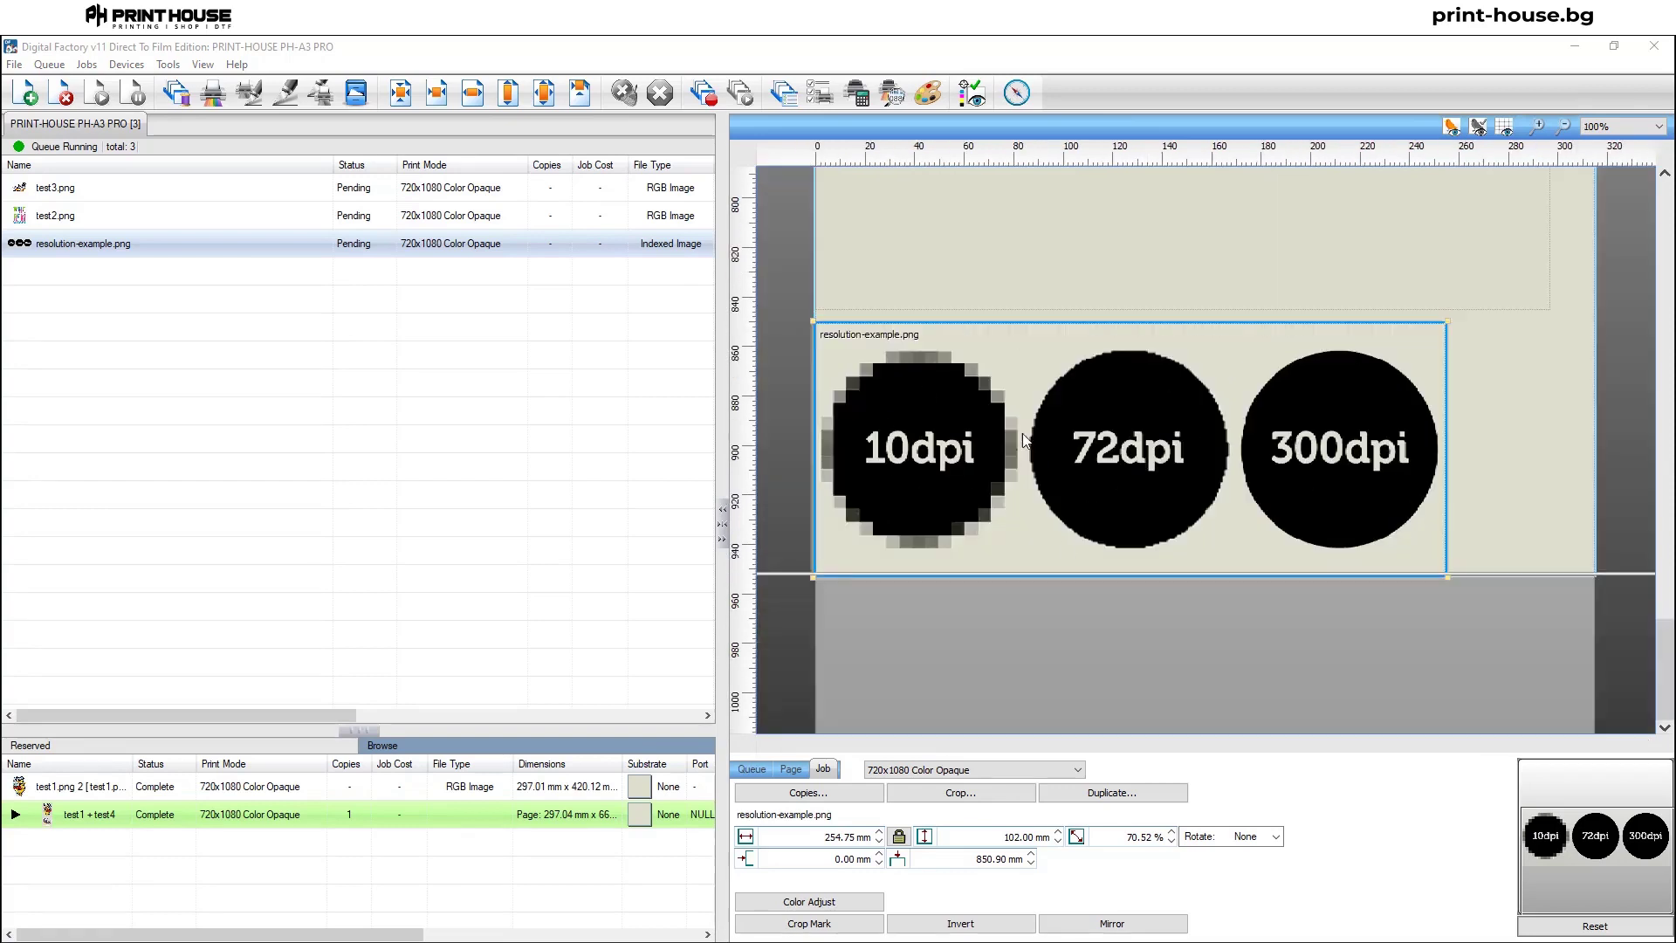
pyautogui.scroll(1, 887, 356)
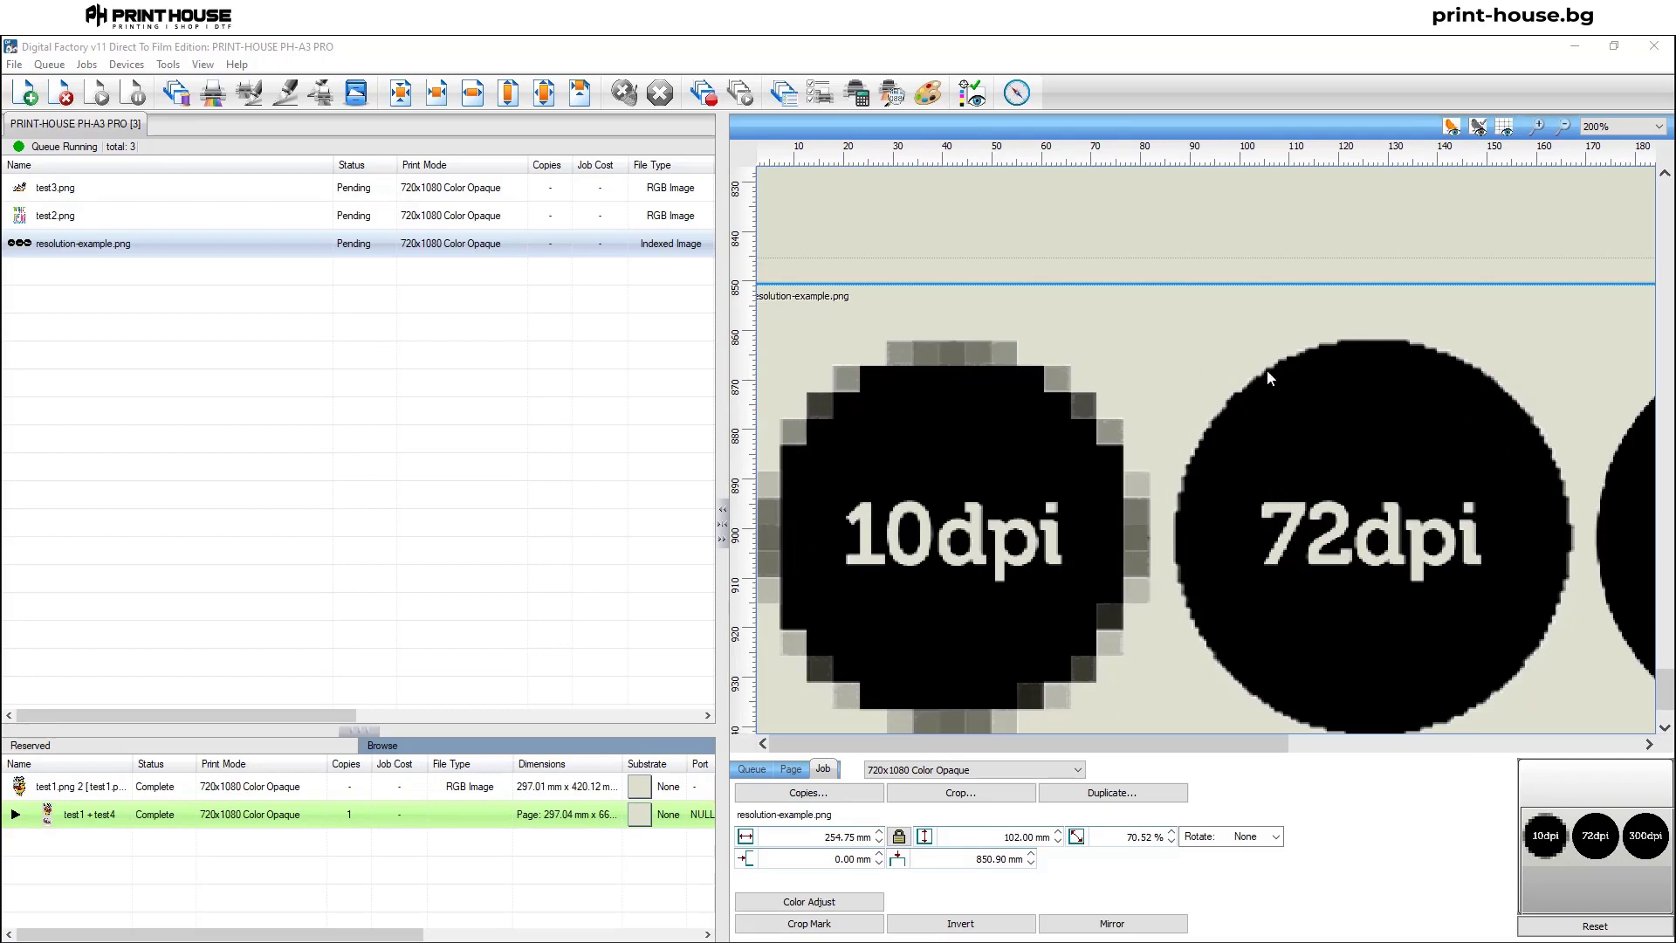
pyautogui.scroll(-1, 1209, 576)
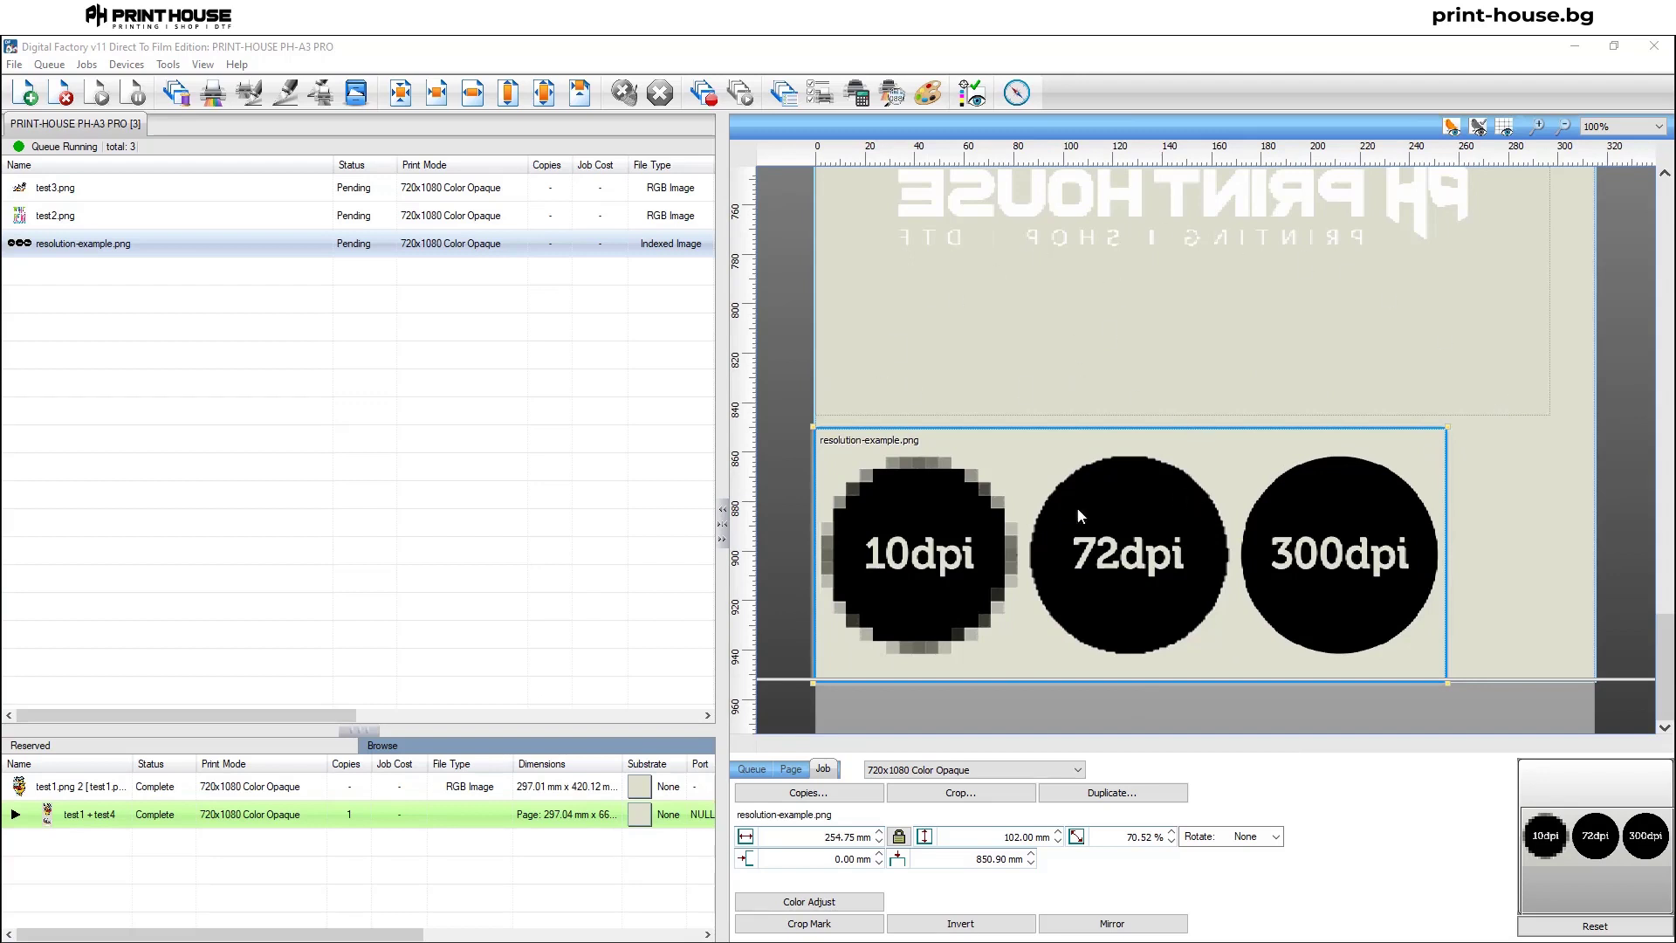
pyautogui.scroll(-1, 1392, 419)
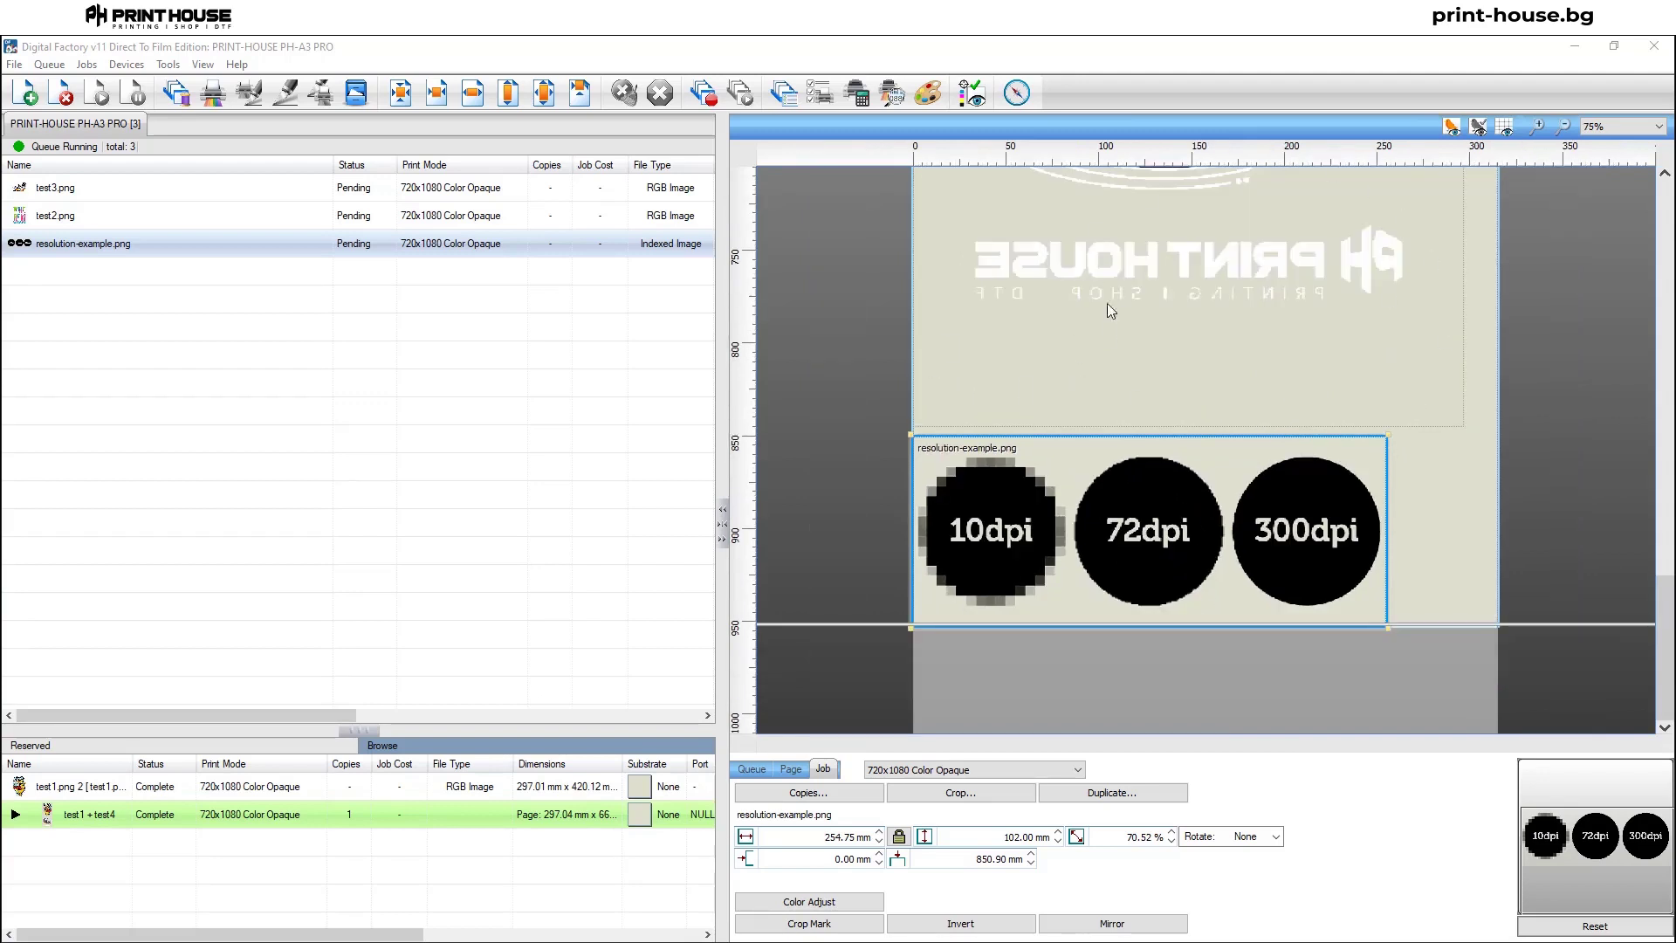
pyautogui.scroll(-1, 972, 275)
pyautogui.scroll(2, 1173, 211)
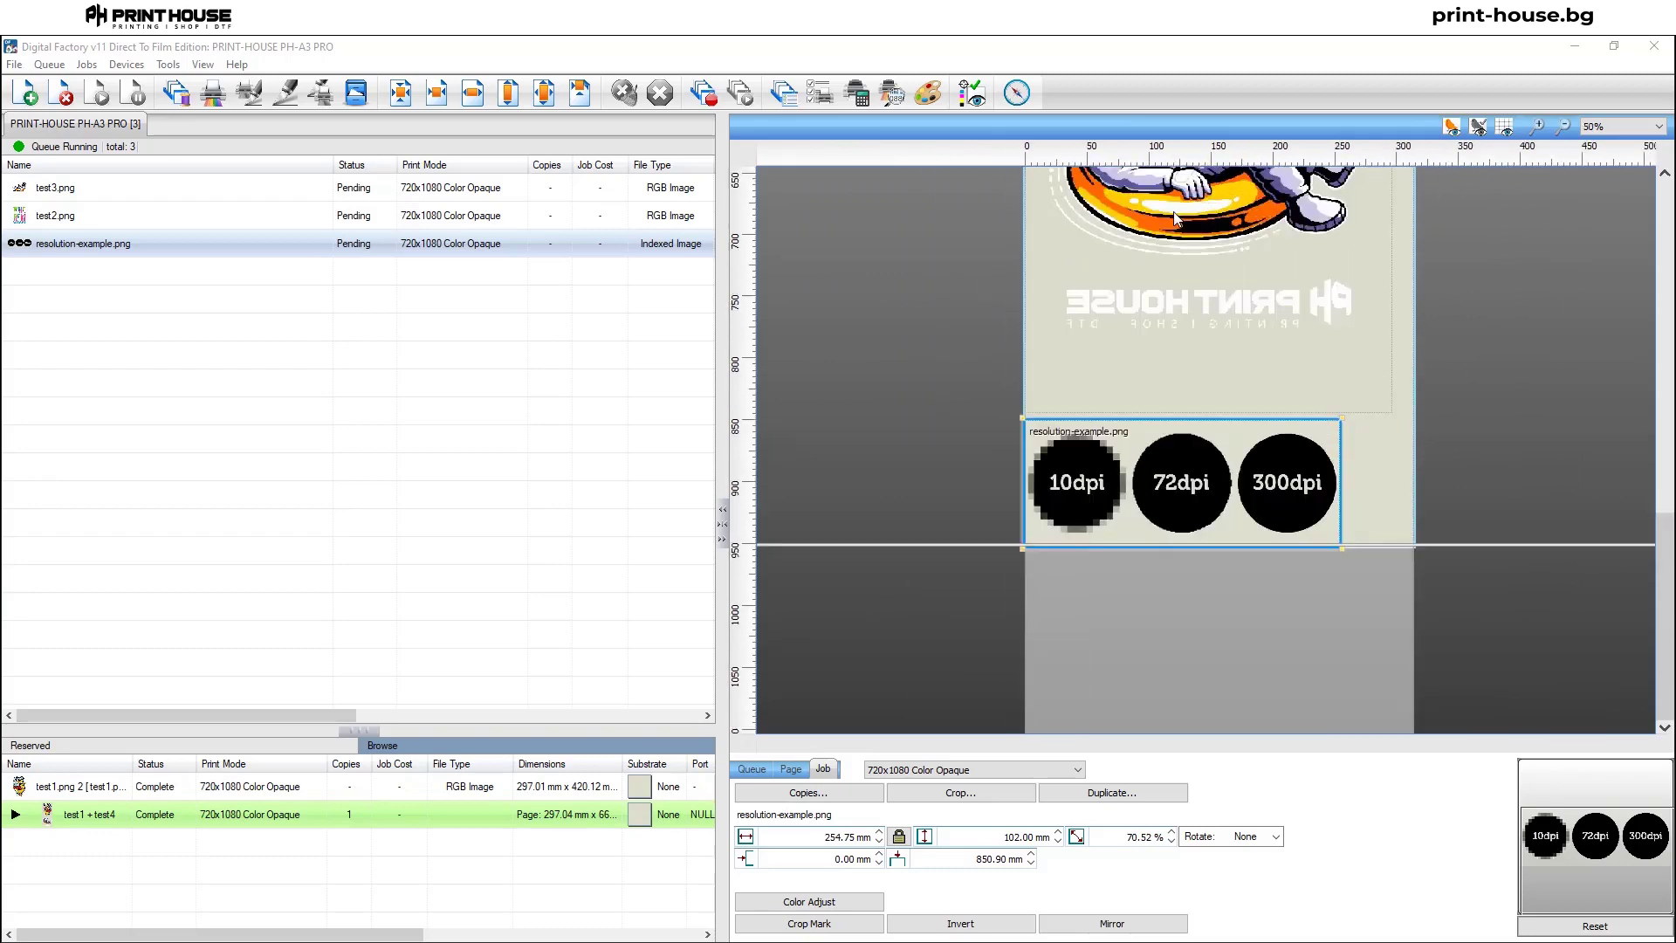
pyautogui.scroll(-2, 1173, 211)
# Select the test3.png job and the resolution-example.png job in turn, and examine the latter's details.
pyautogui.click(1079, 367)
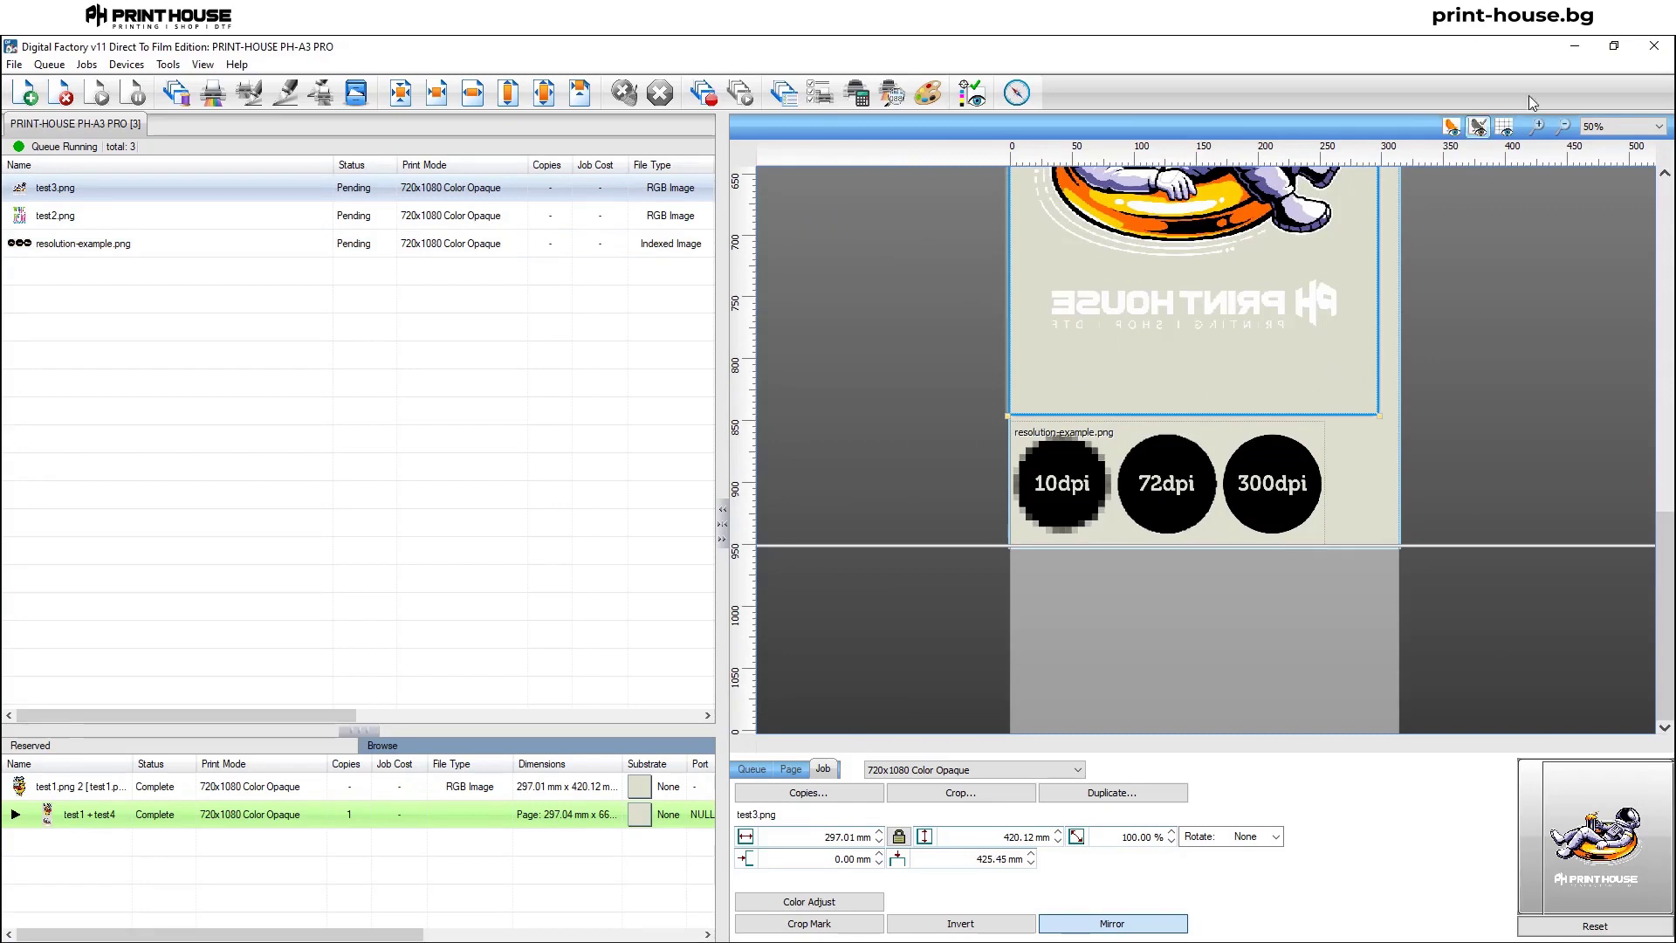
pyautogui.click(347, 244)
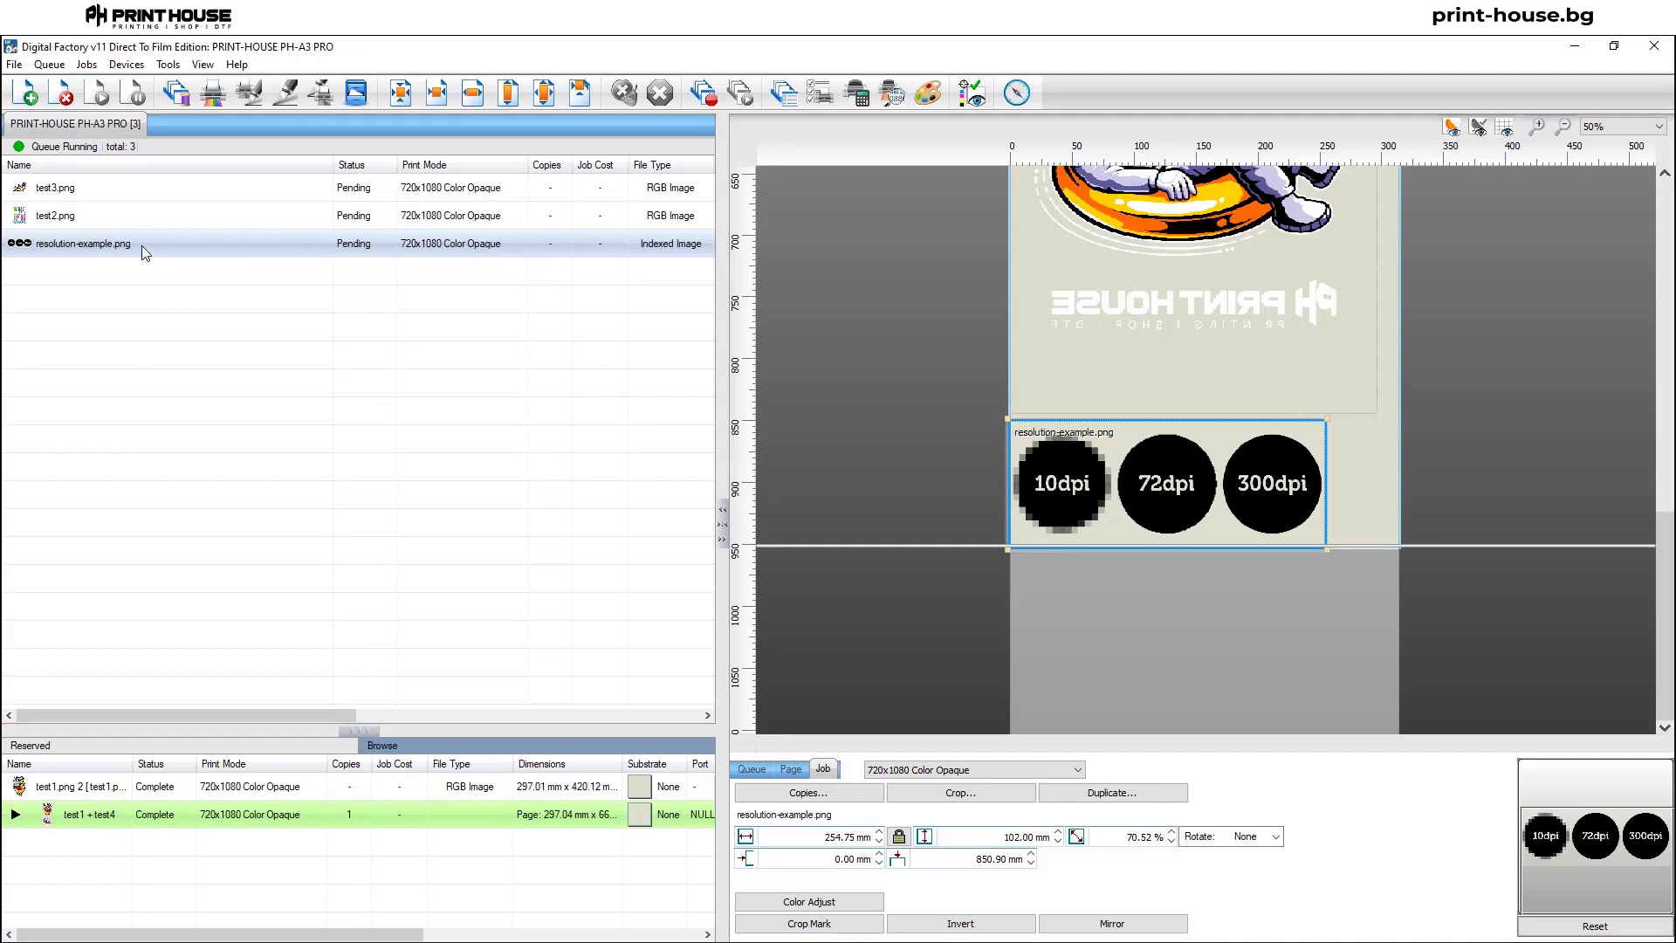
pyautogui.moveTo(145, 251)
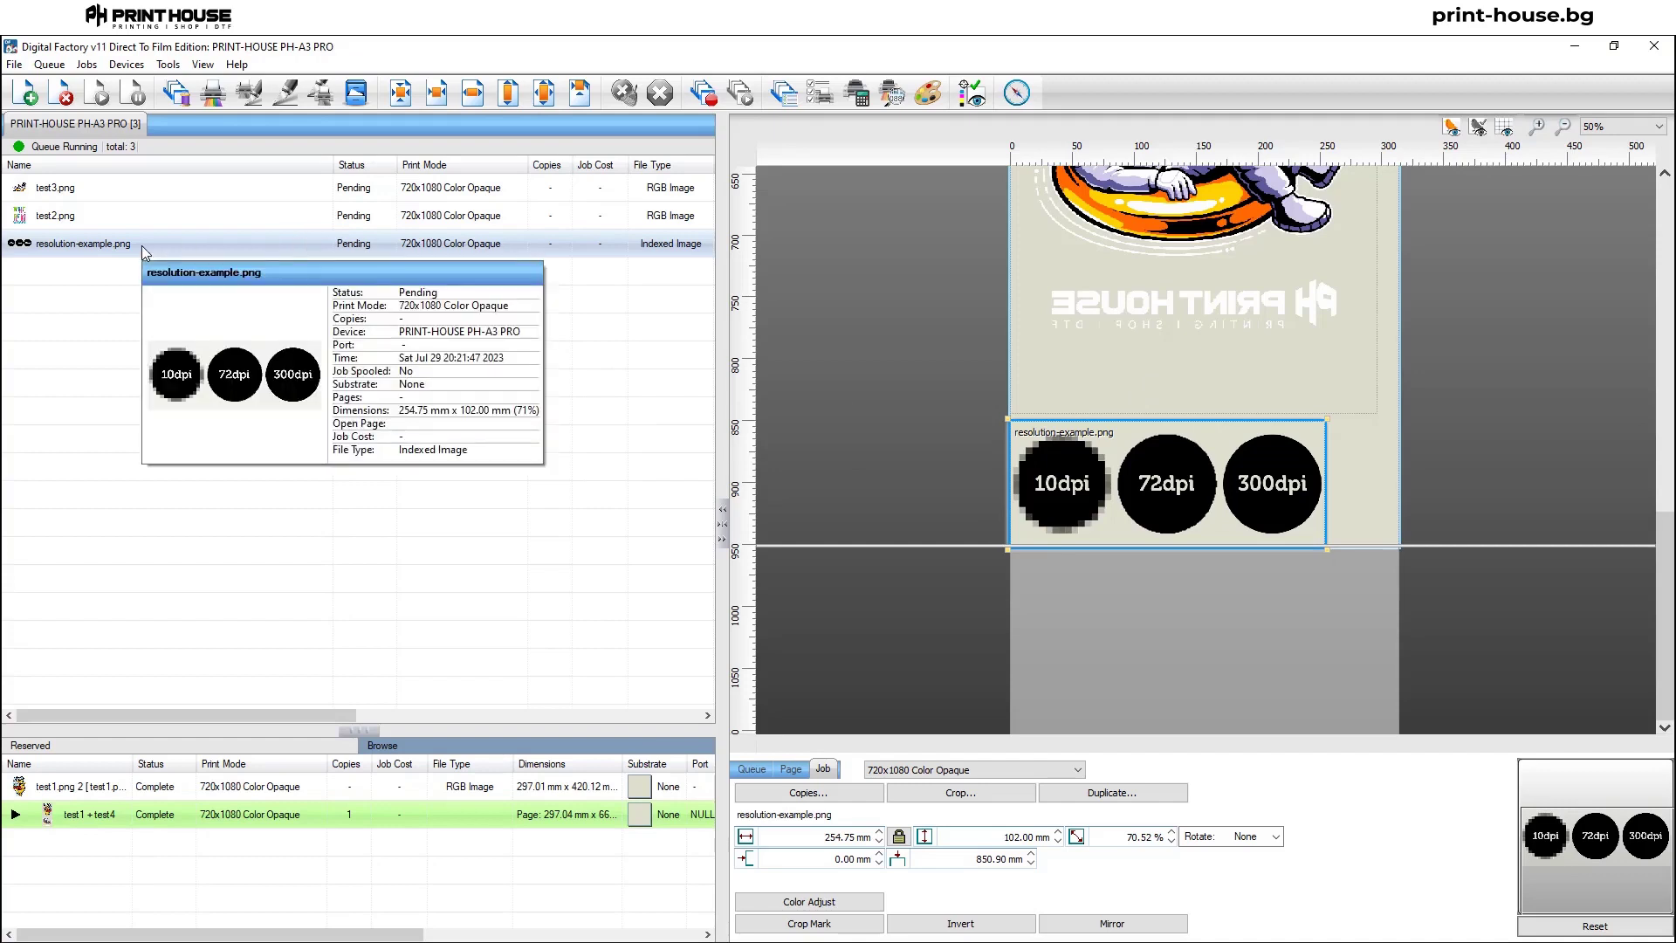
# Import resolution.png from the Test folder into the print queue and bring the whole image into the layout preview.
pyautogui.keyDown('ctrl'); pyautogui.click(281, 234); pyautogui.keyUp('ctrl')
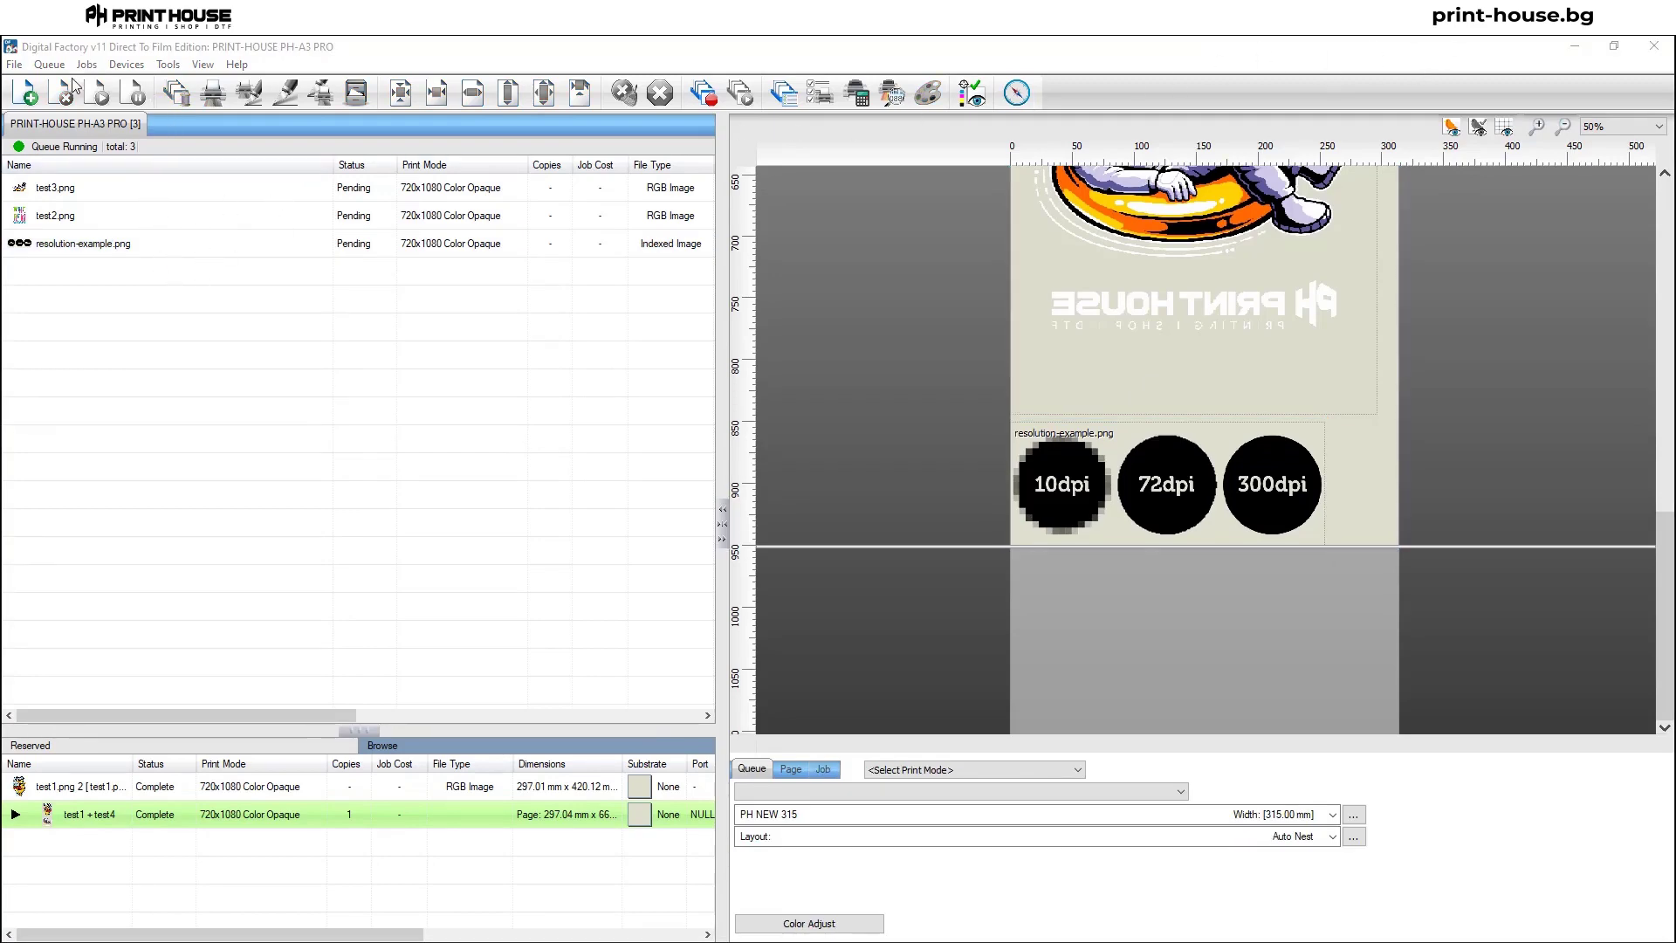
pyautogui.click(24, 92)
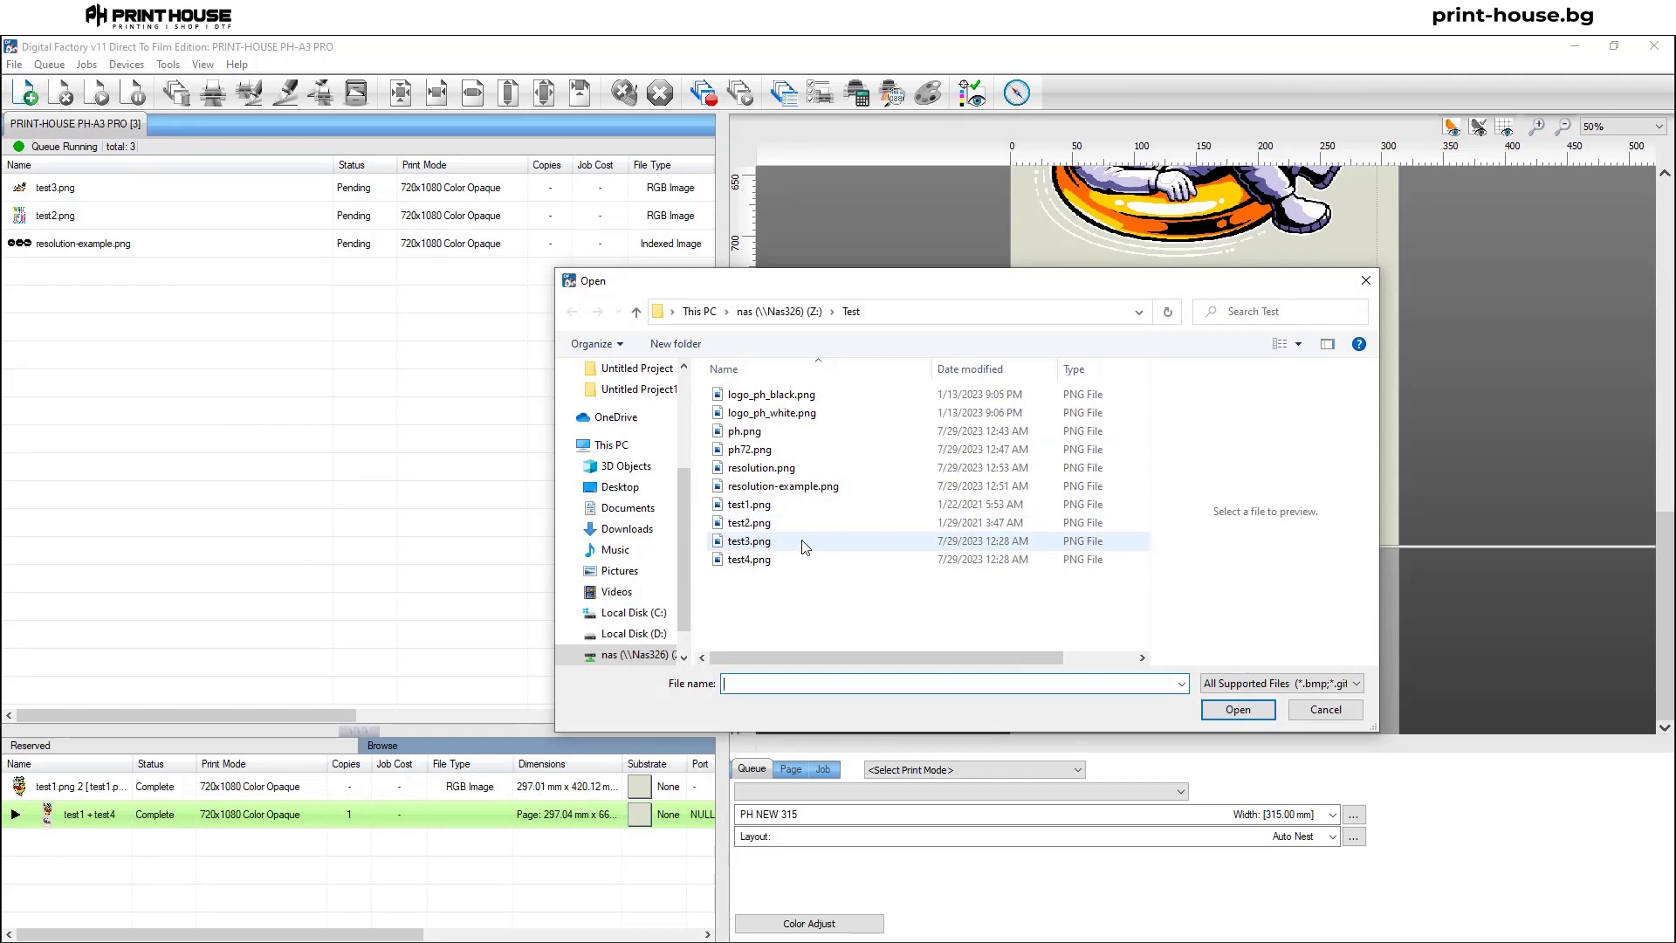
pyautogui.click(796, 468)
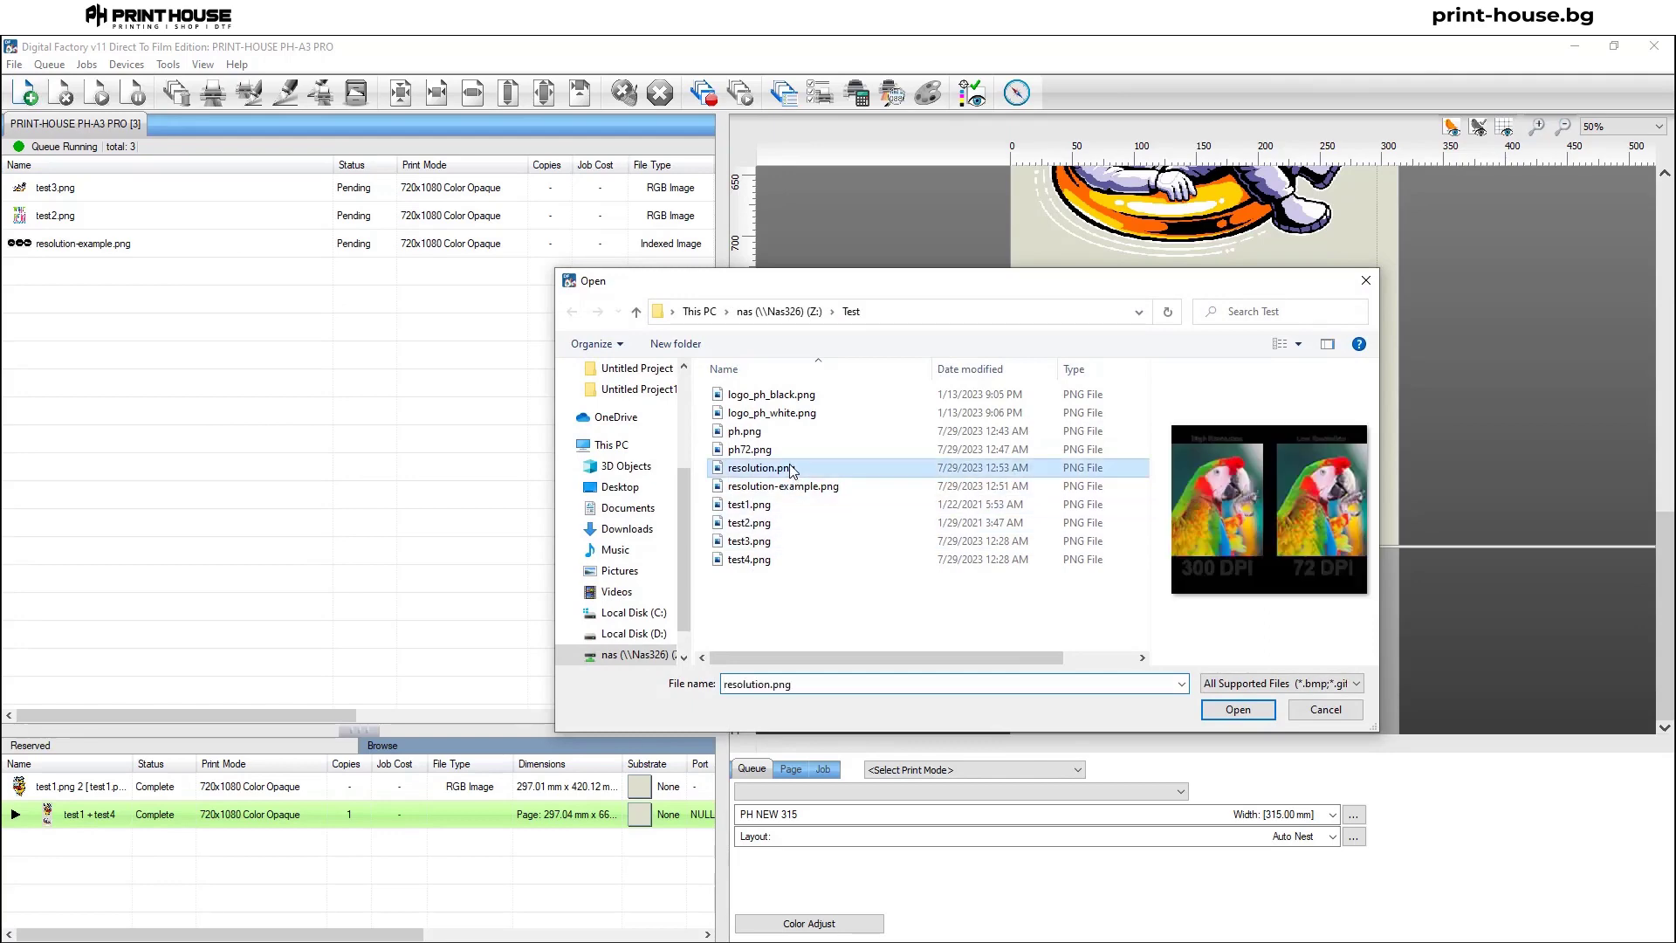
pyautogui.click(1237, 708)
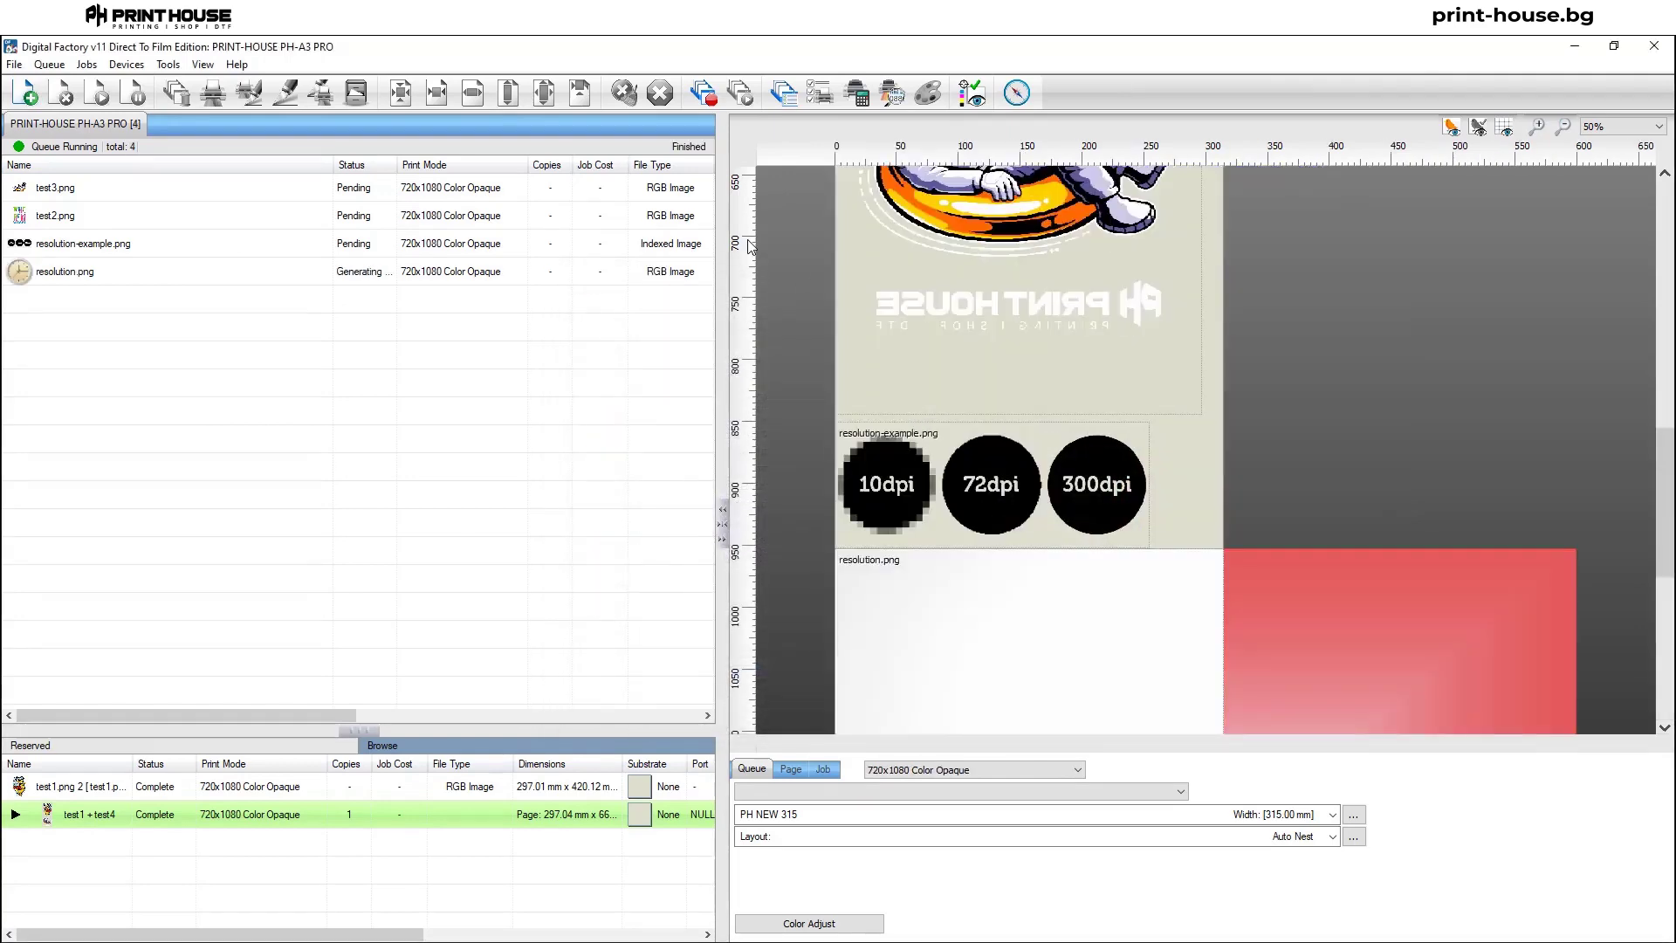
pyautogui.scroll(-1, 1152, 364)
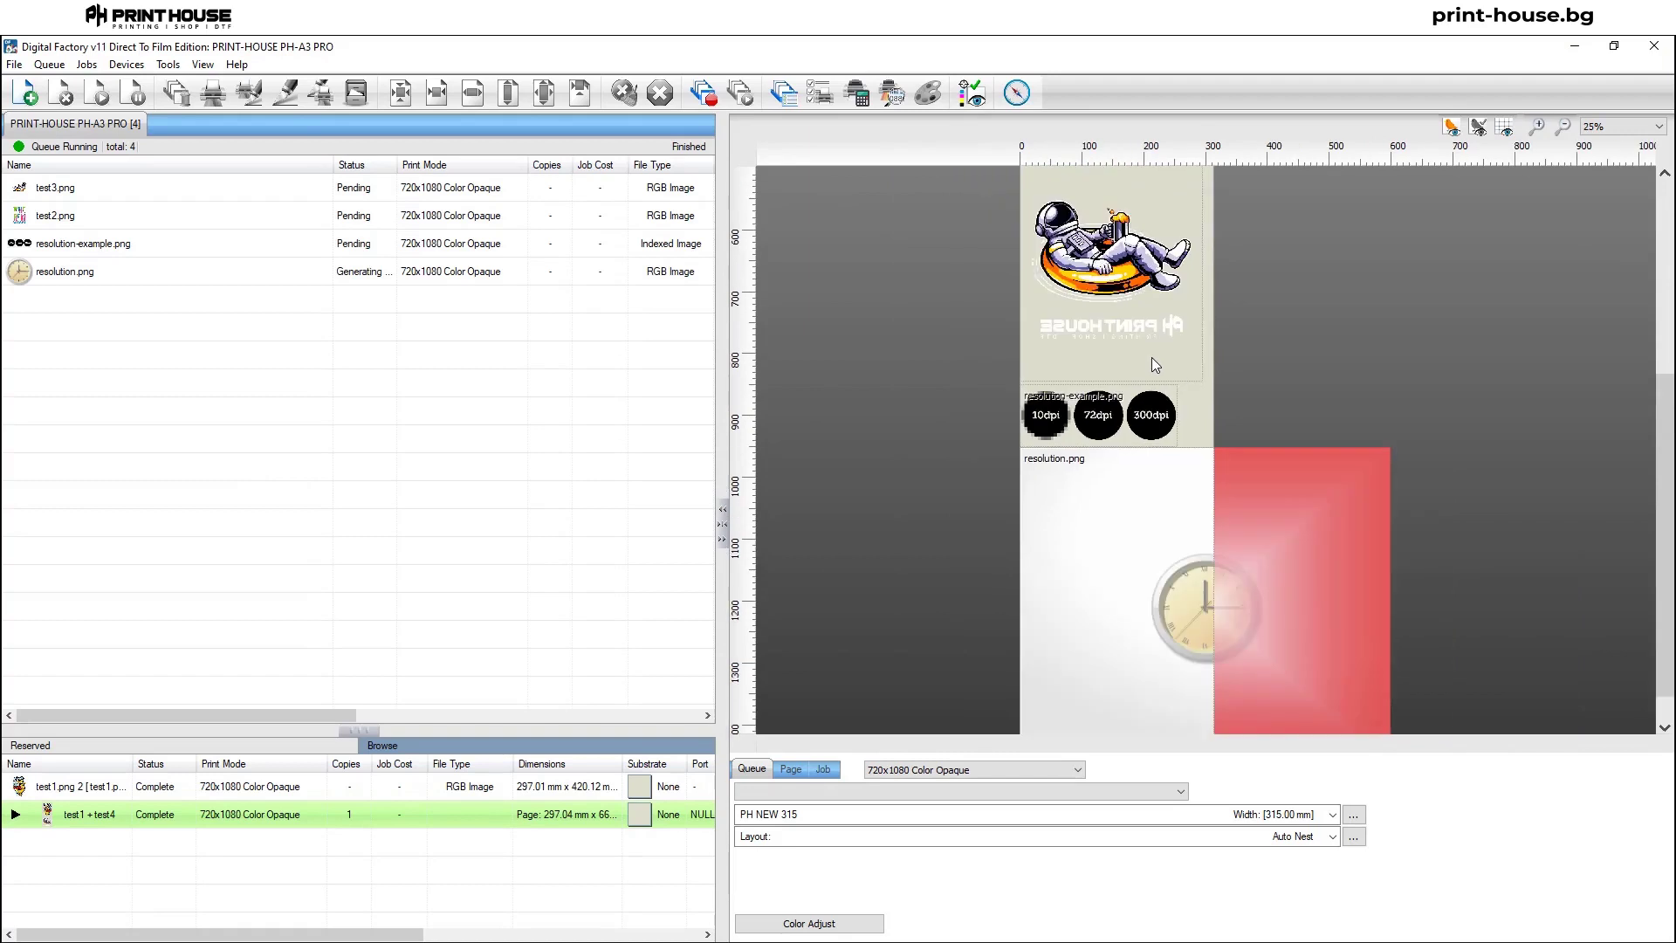
pyautogui.scroll(-1, 1151, 359)
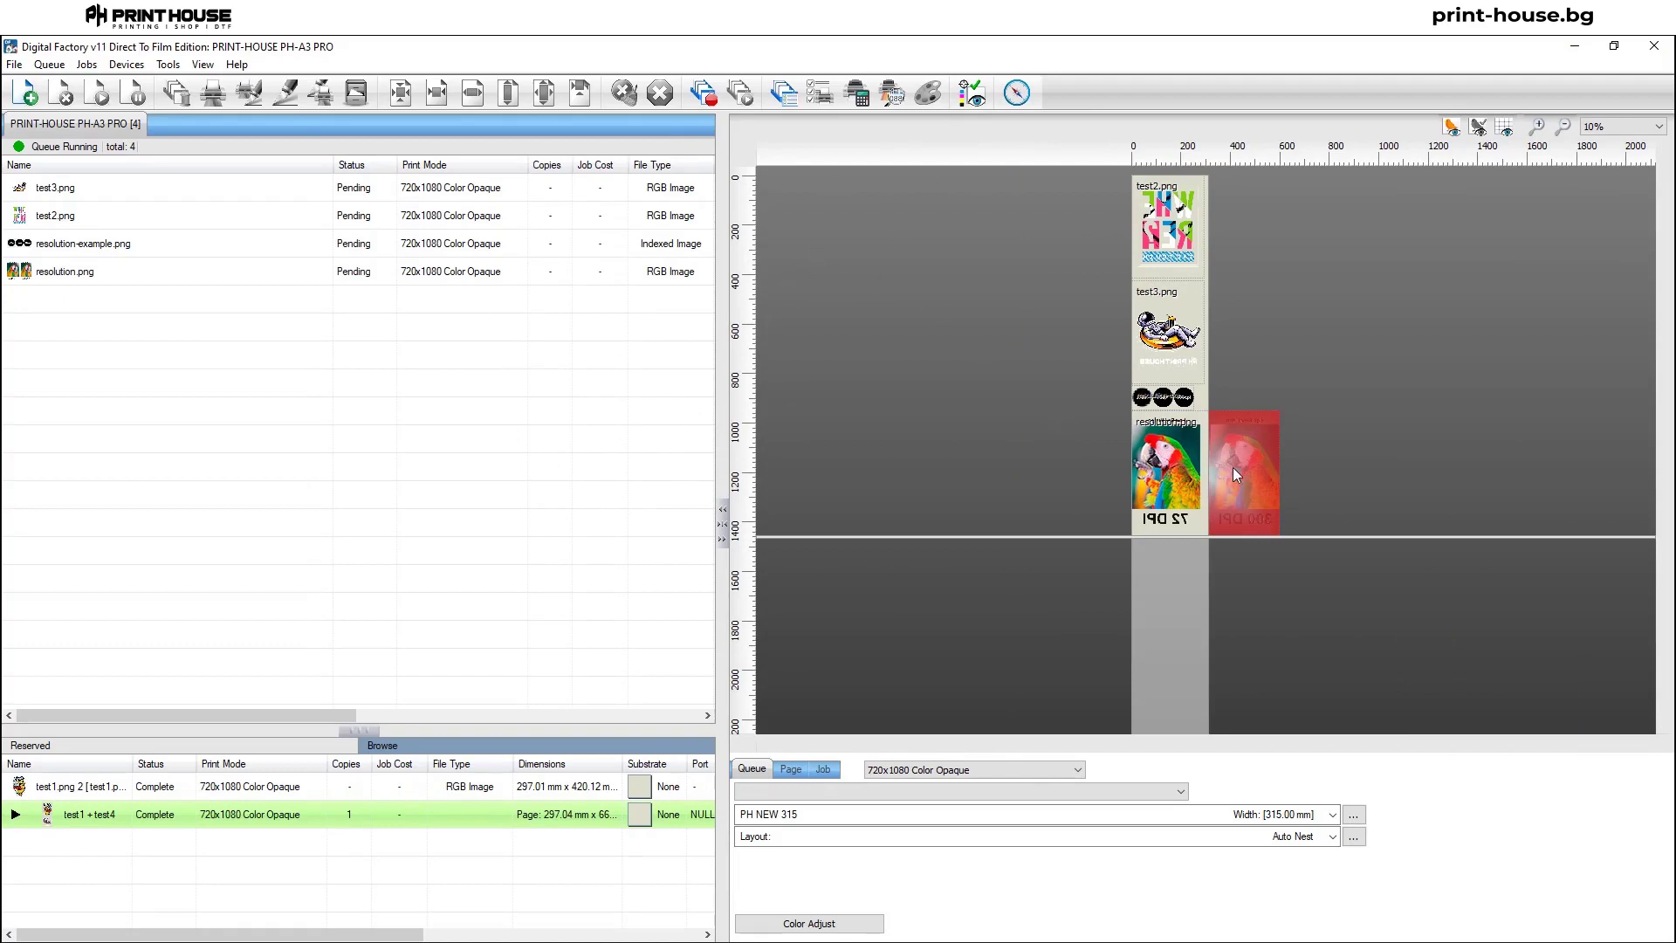
# Run Super Size Image on the resolution.png job with a new resolution of 300.
pyautogui.click(98, 276)
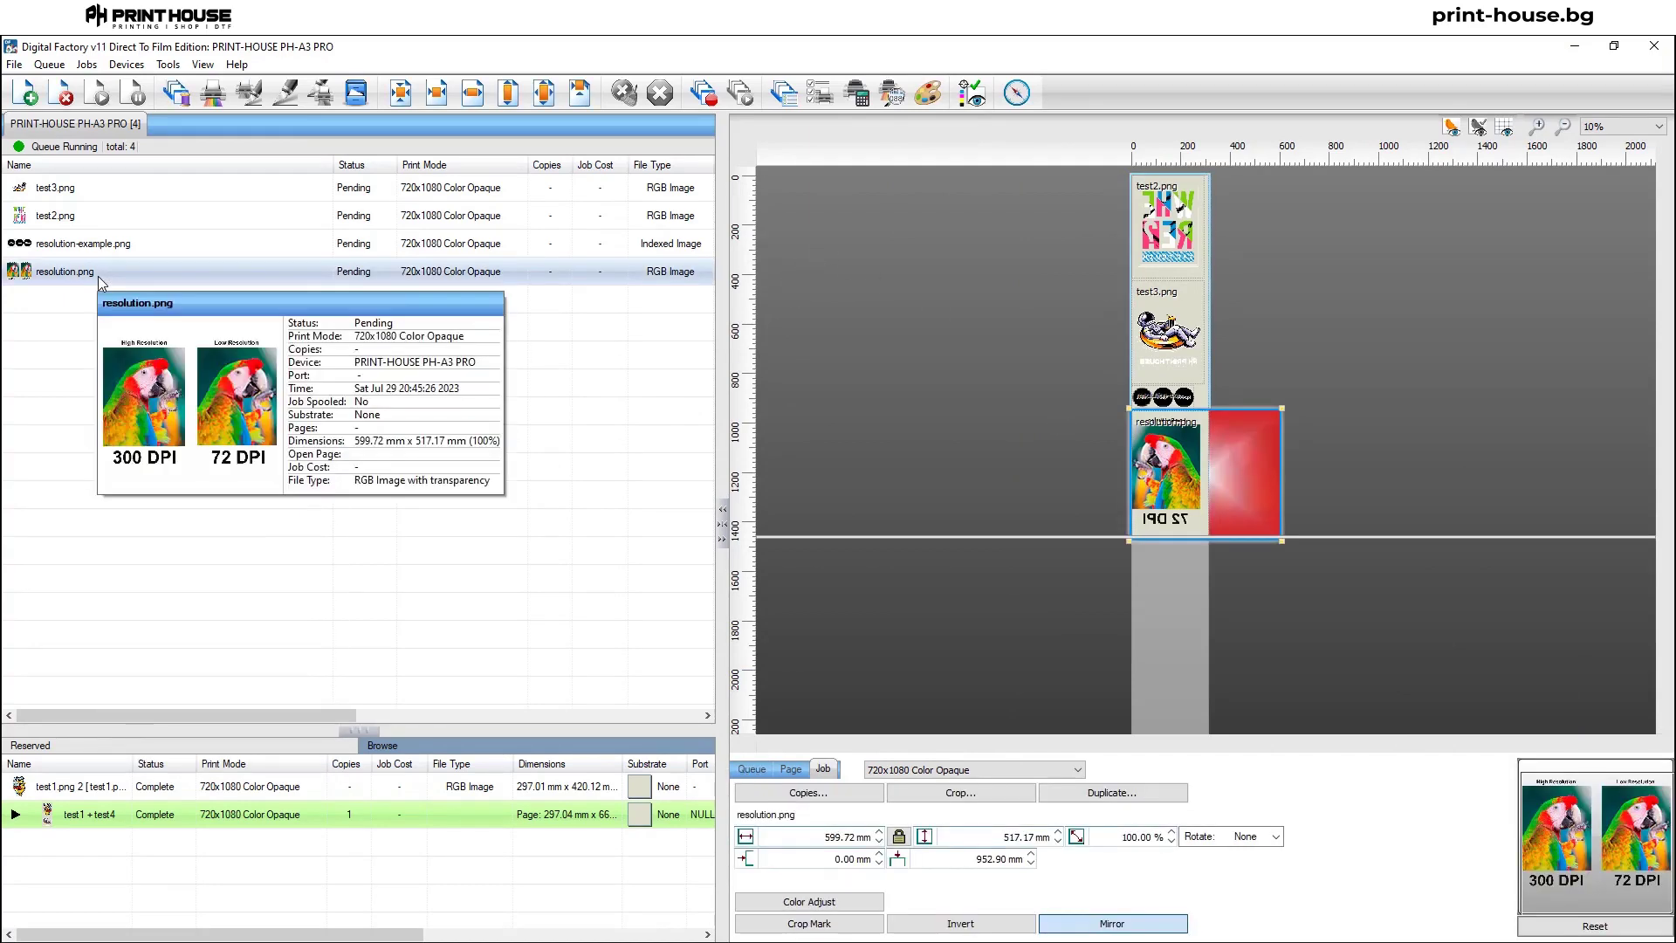
pyautogui.rightClick(98, 276)
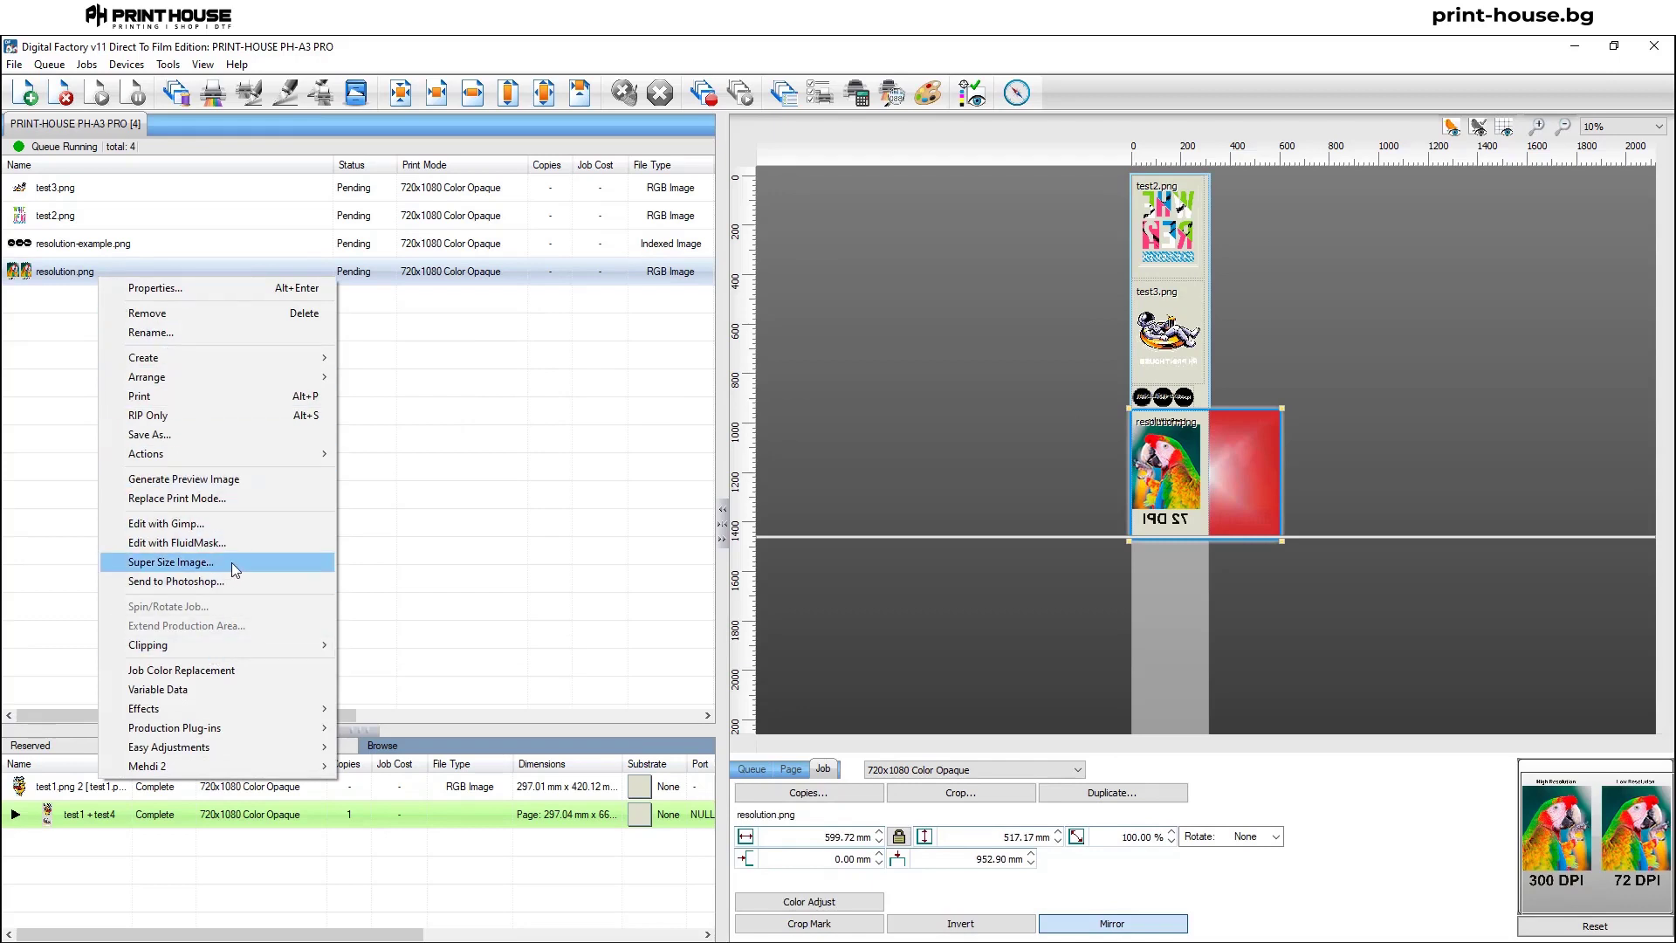
pyautogui.click(171, 562)
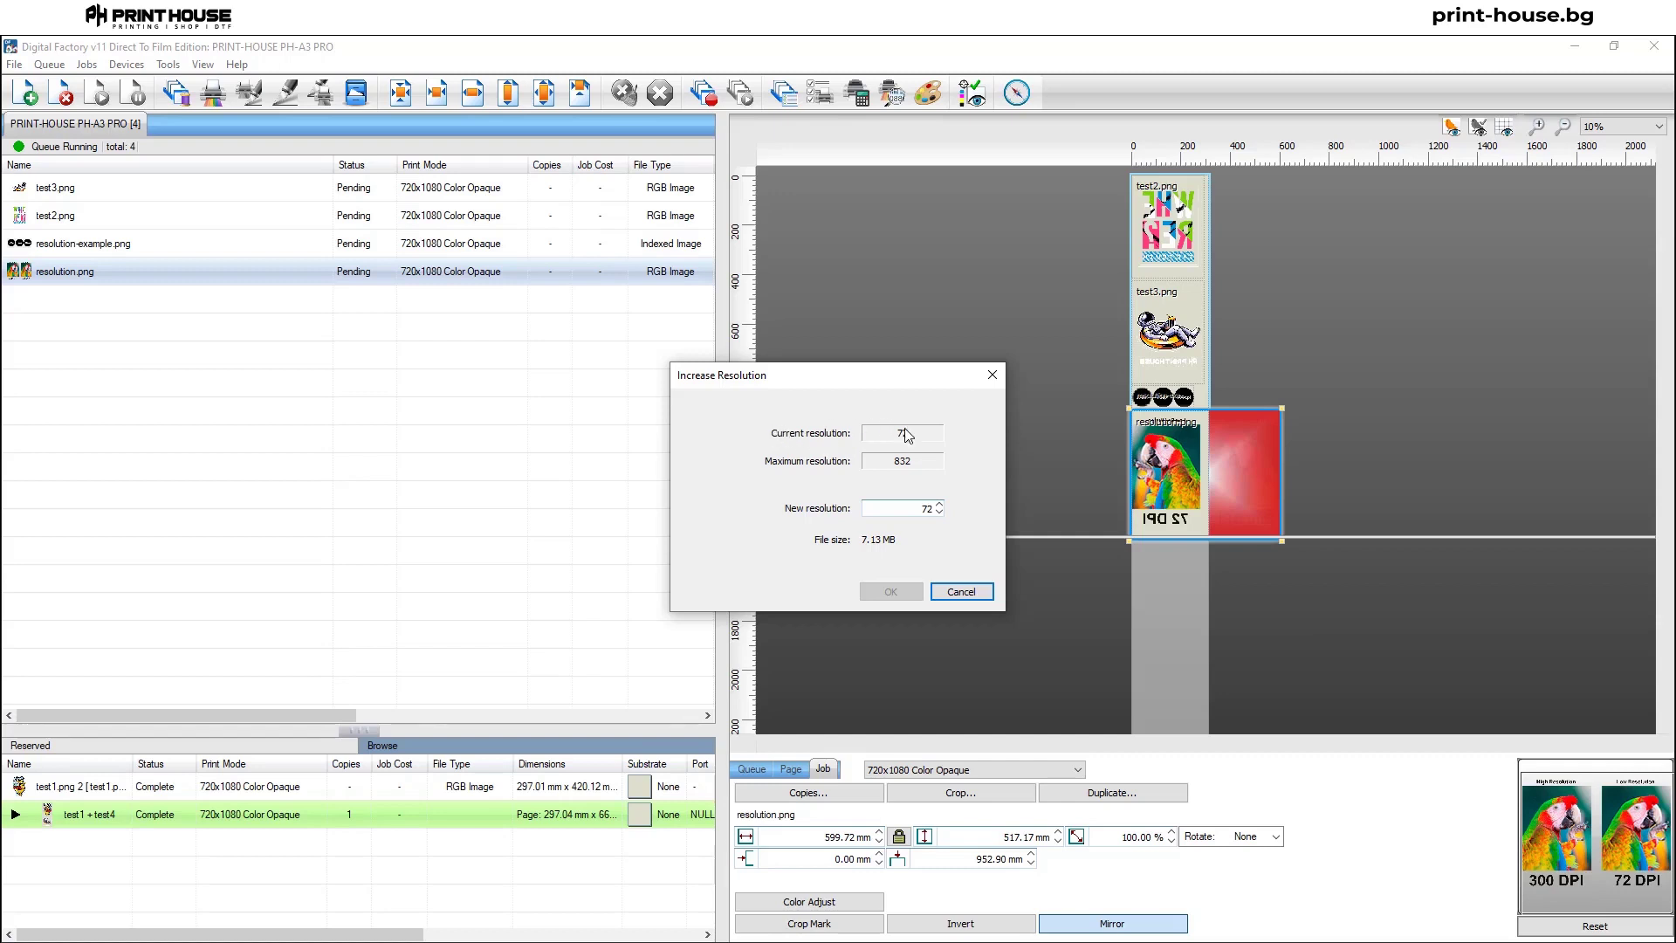
pyautogui.doubleClick(908, 511)
pyautogui.write('300')
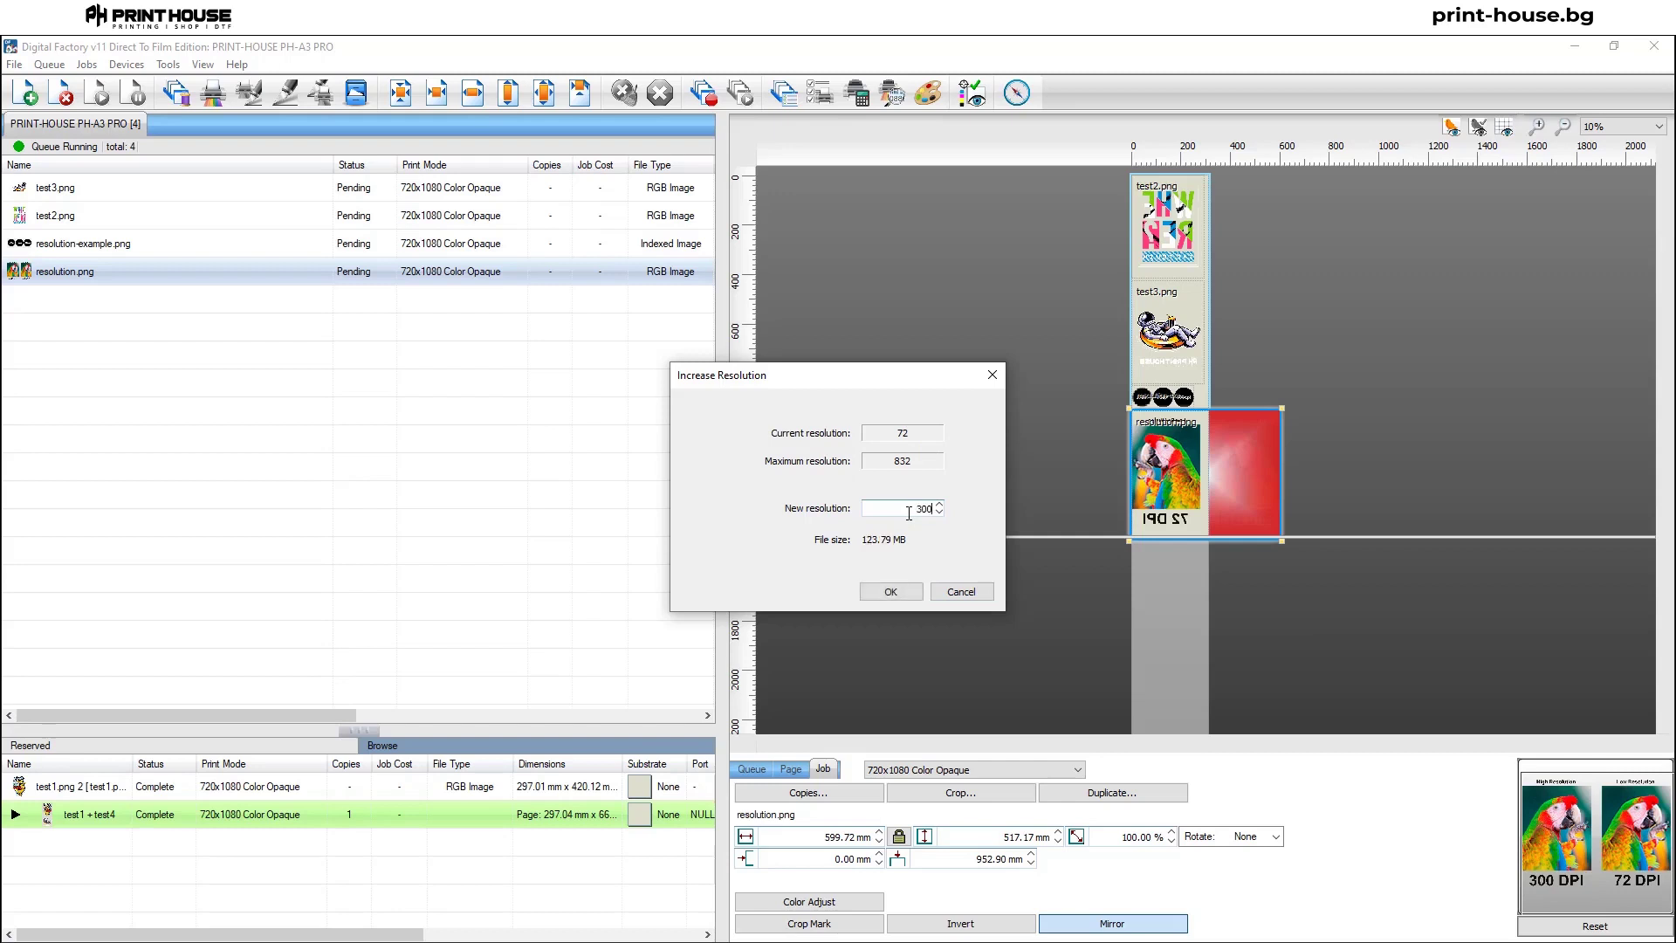
pyautogui.click(891, 592)
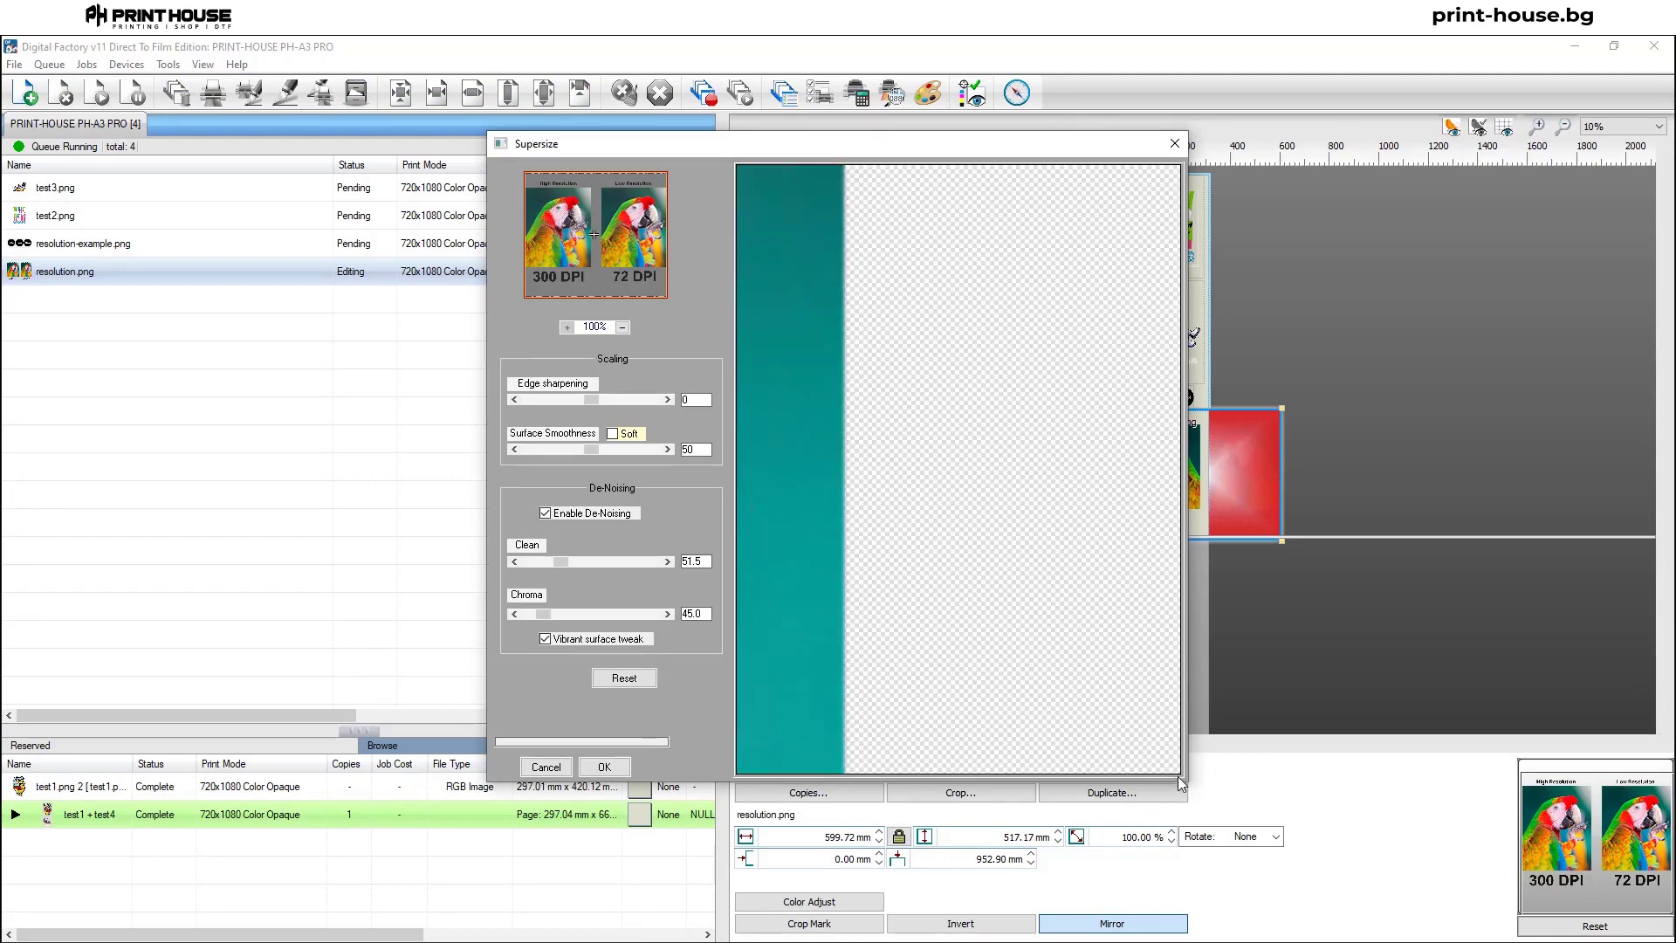
# Inspect the parrot image's fine detail in an enlarged Supersize window and apply the default scaling and de-noising settings.
pyautogui.moveTo(1189, 779); pyautogui.dragTo(1582, 725)
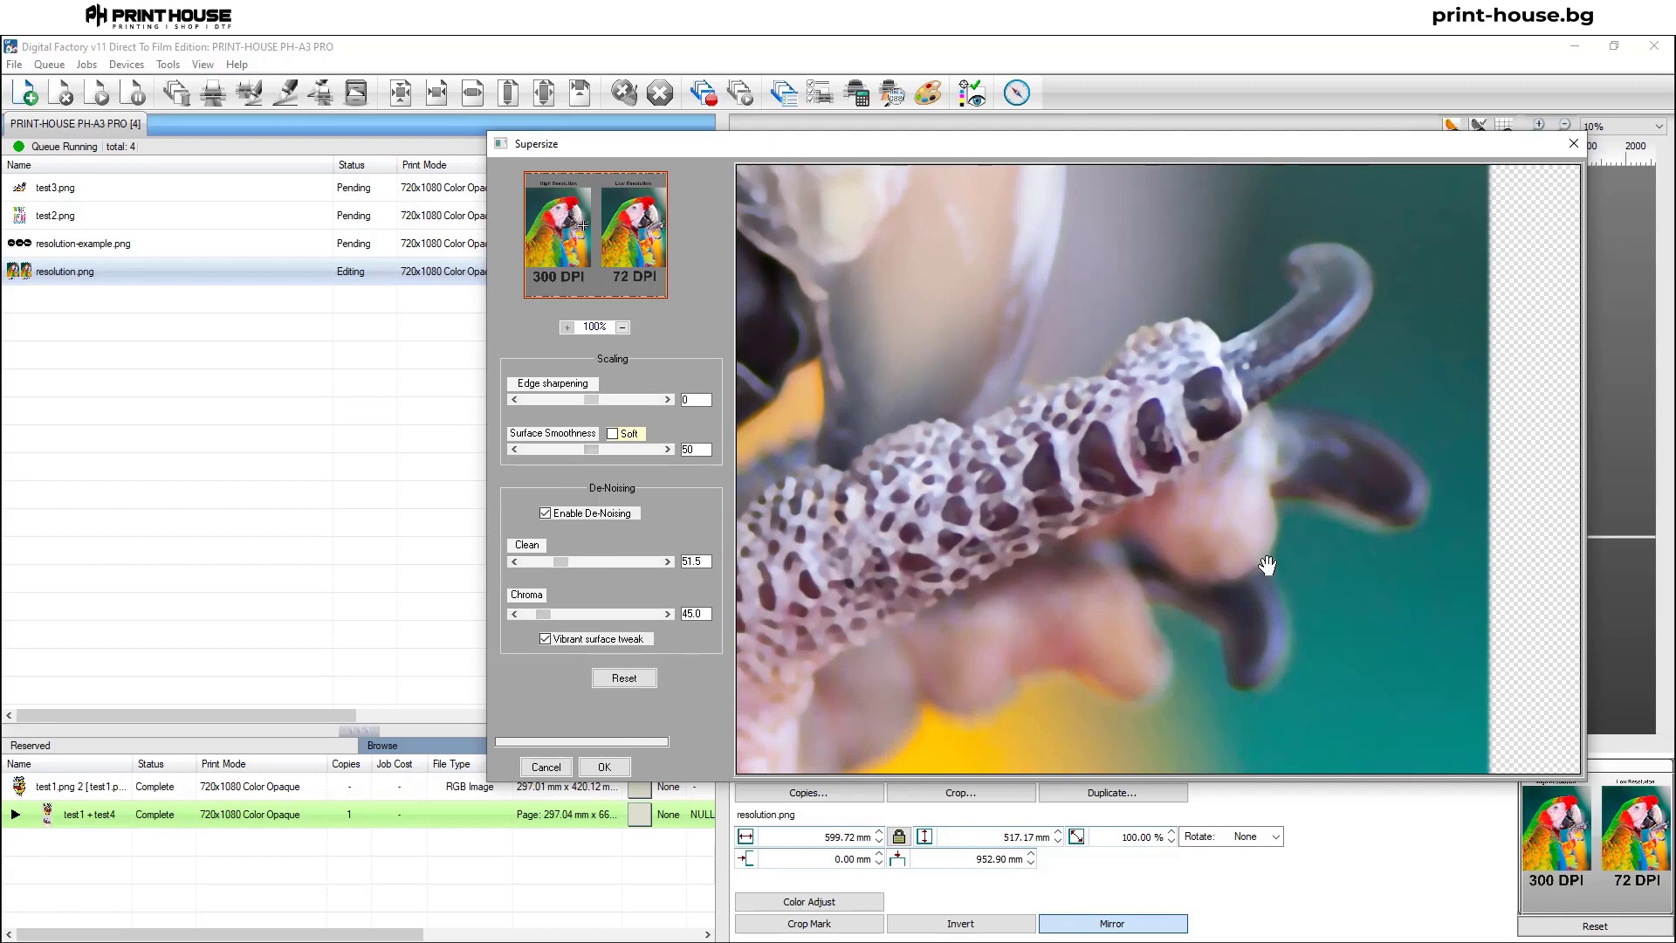
pyautogui.moveTo(1256, 555); pyautogui.dragTo(1219, 472)
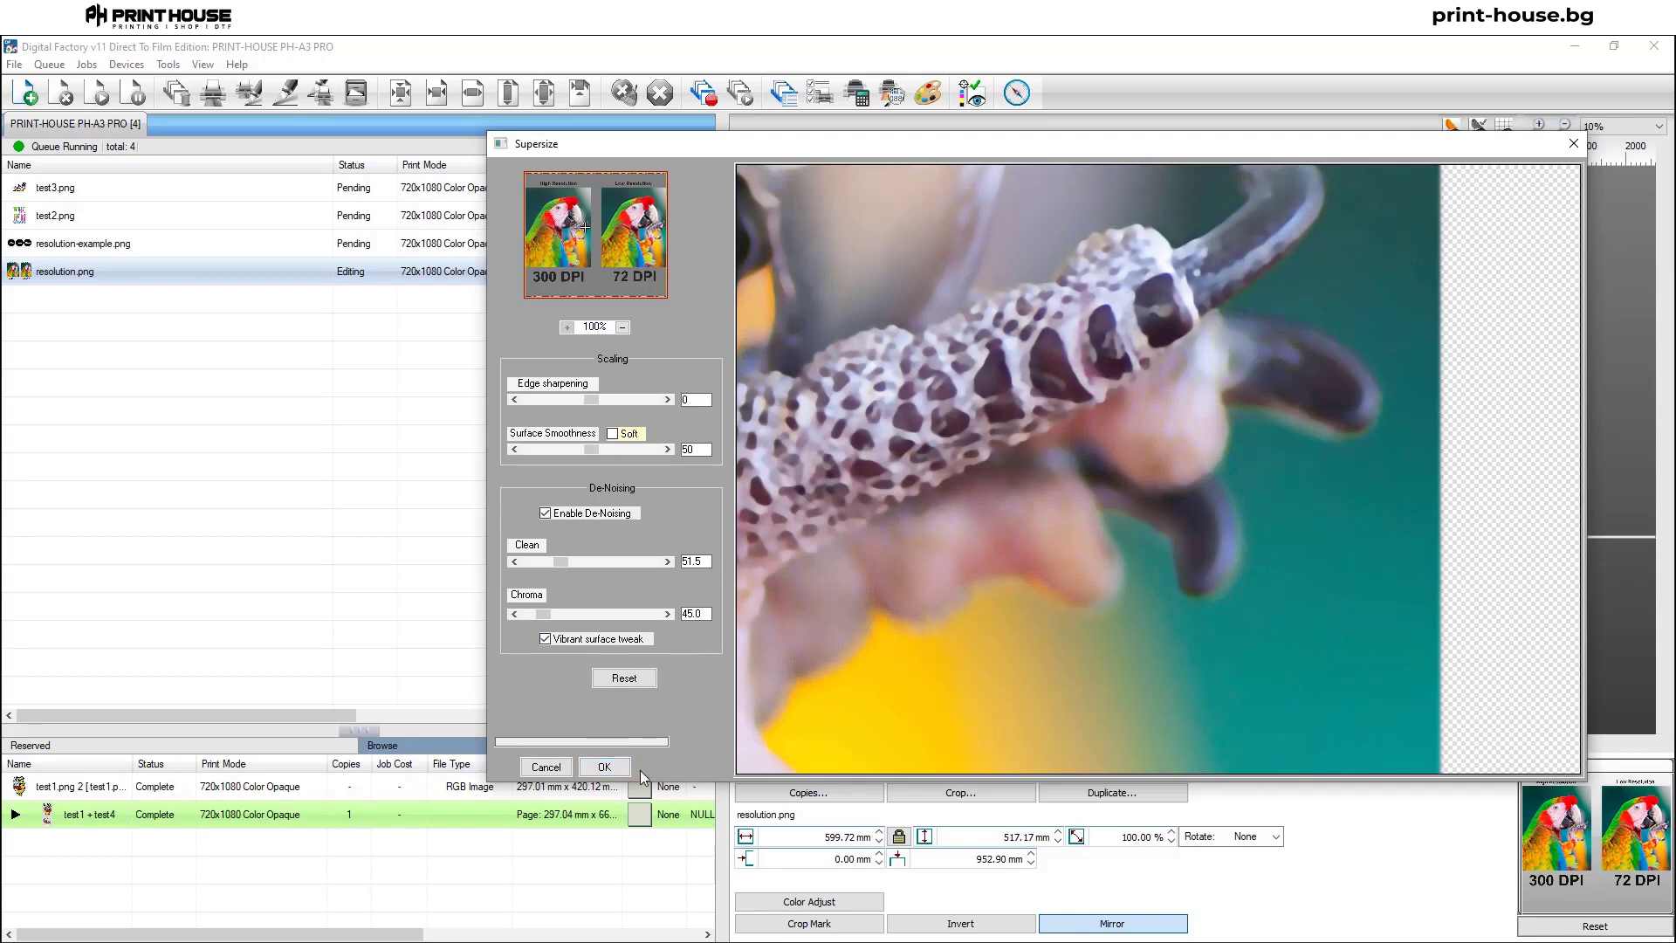
pyautogui.click(613, 770)
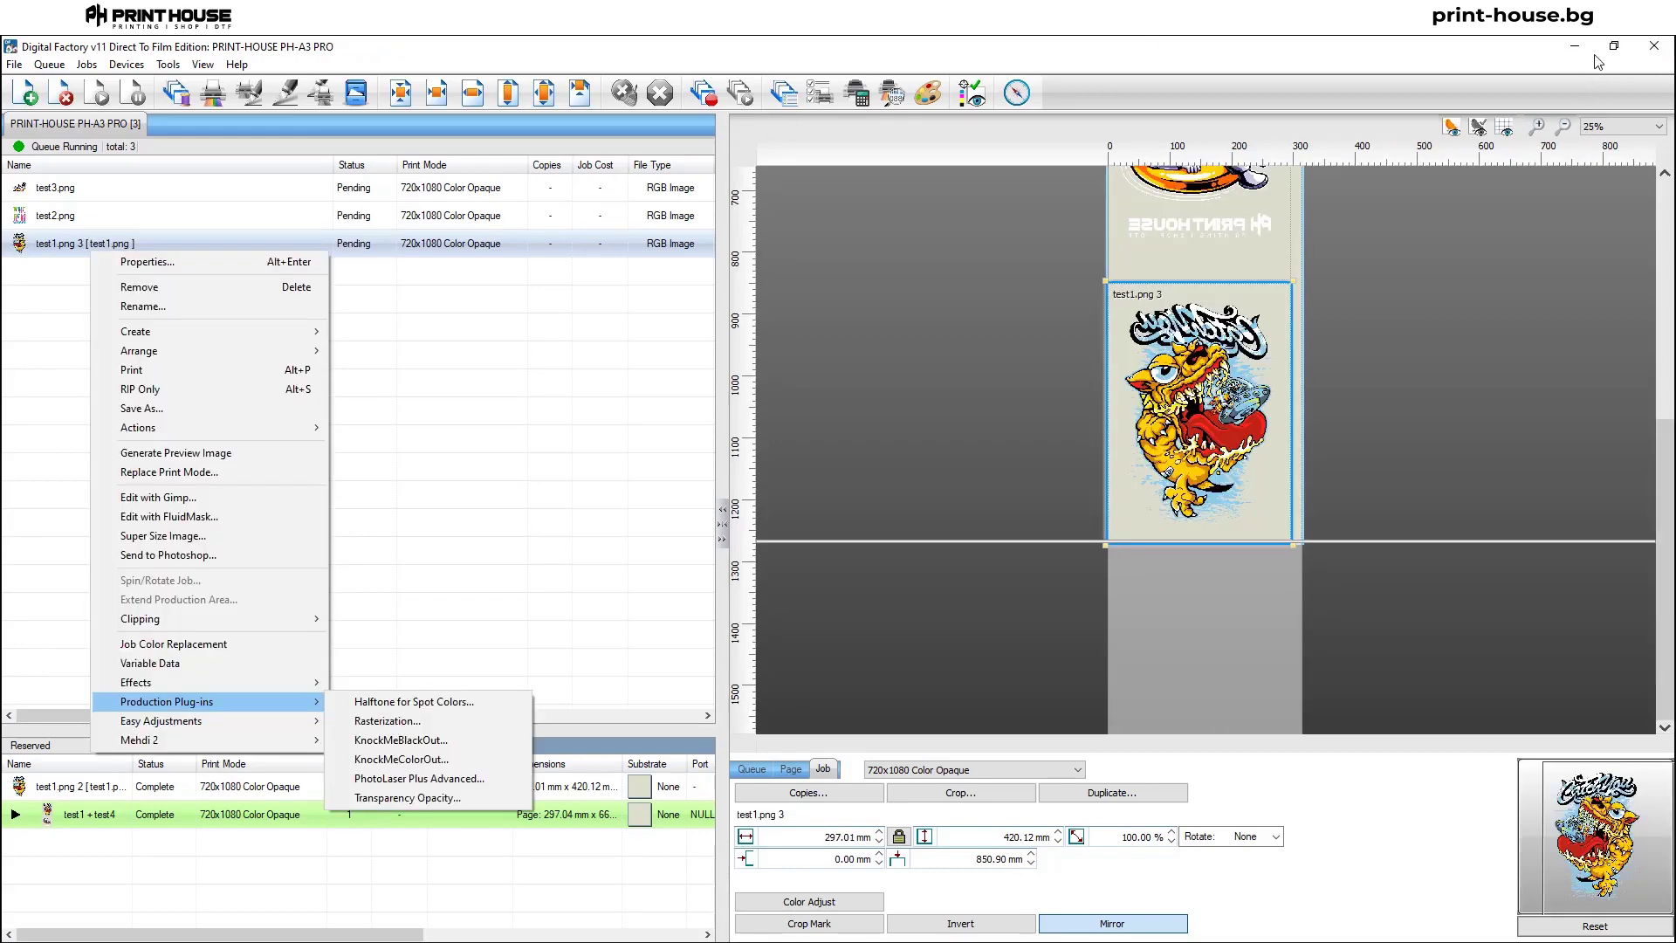
# Try the KnockMeBlackOut production plug-in on the test1.png 3 job with its default settings.
pyautogui.click(854, 162)
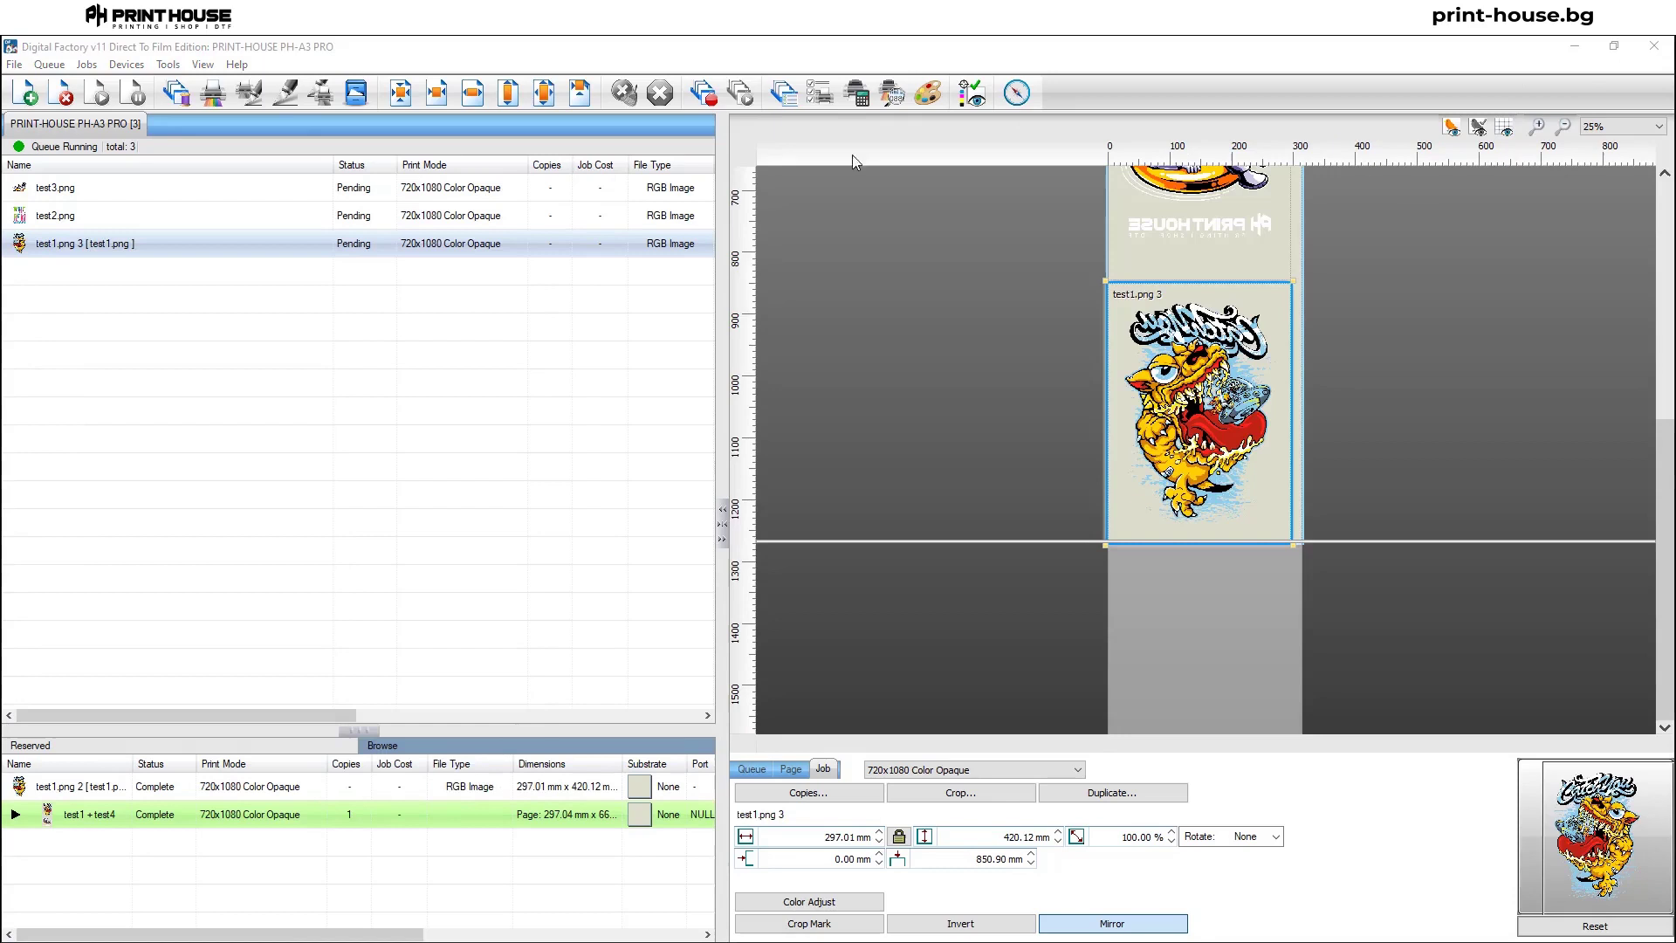
pyautogui.rightClick(58, 247)
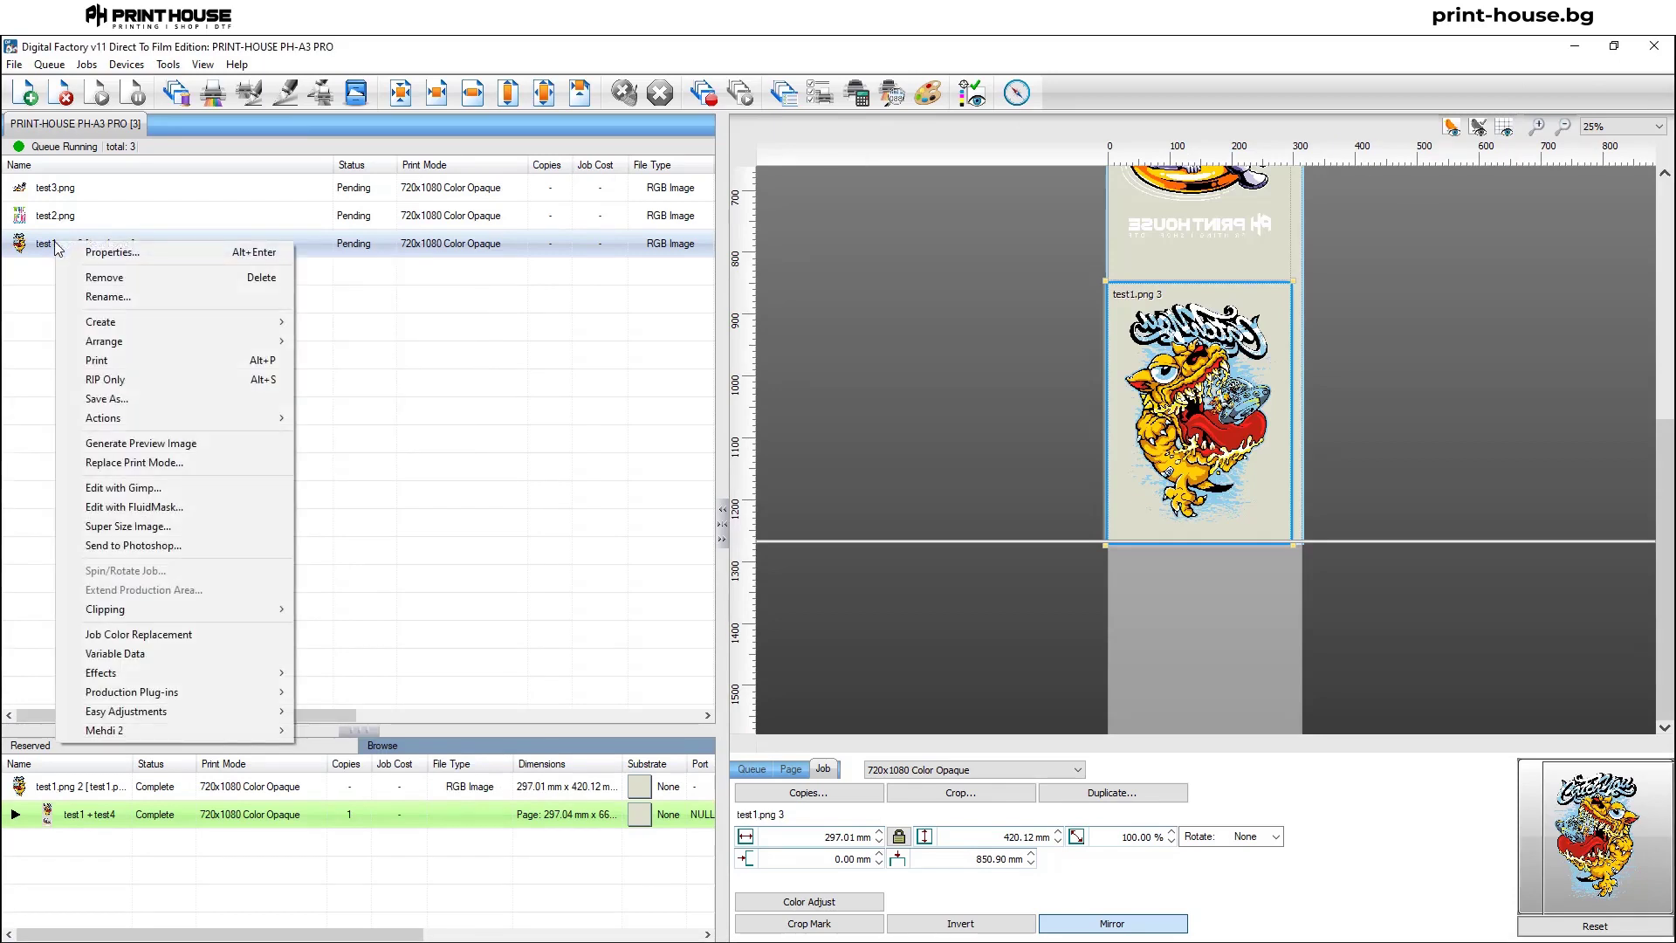
pyautogui.moveTo(234, 698)
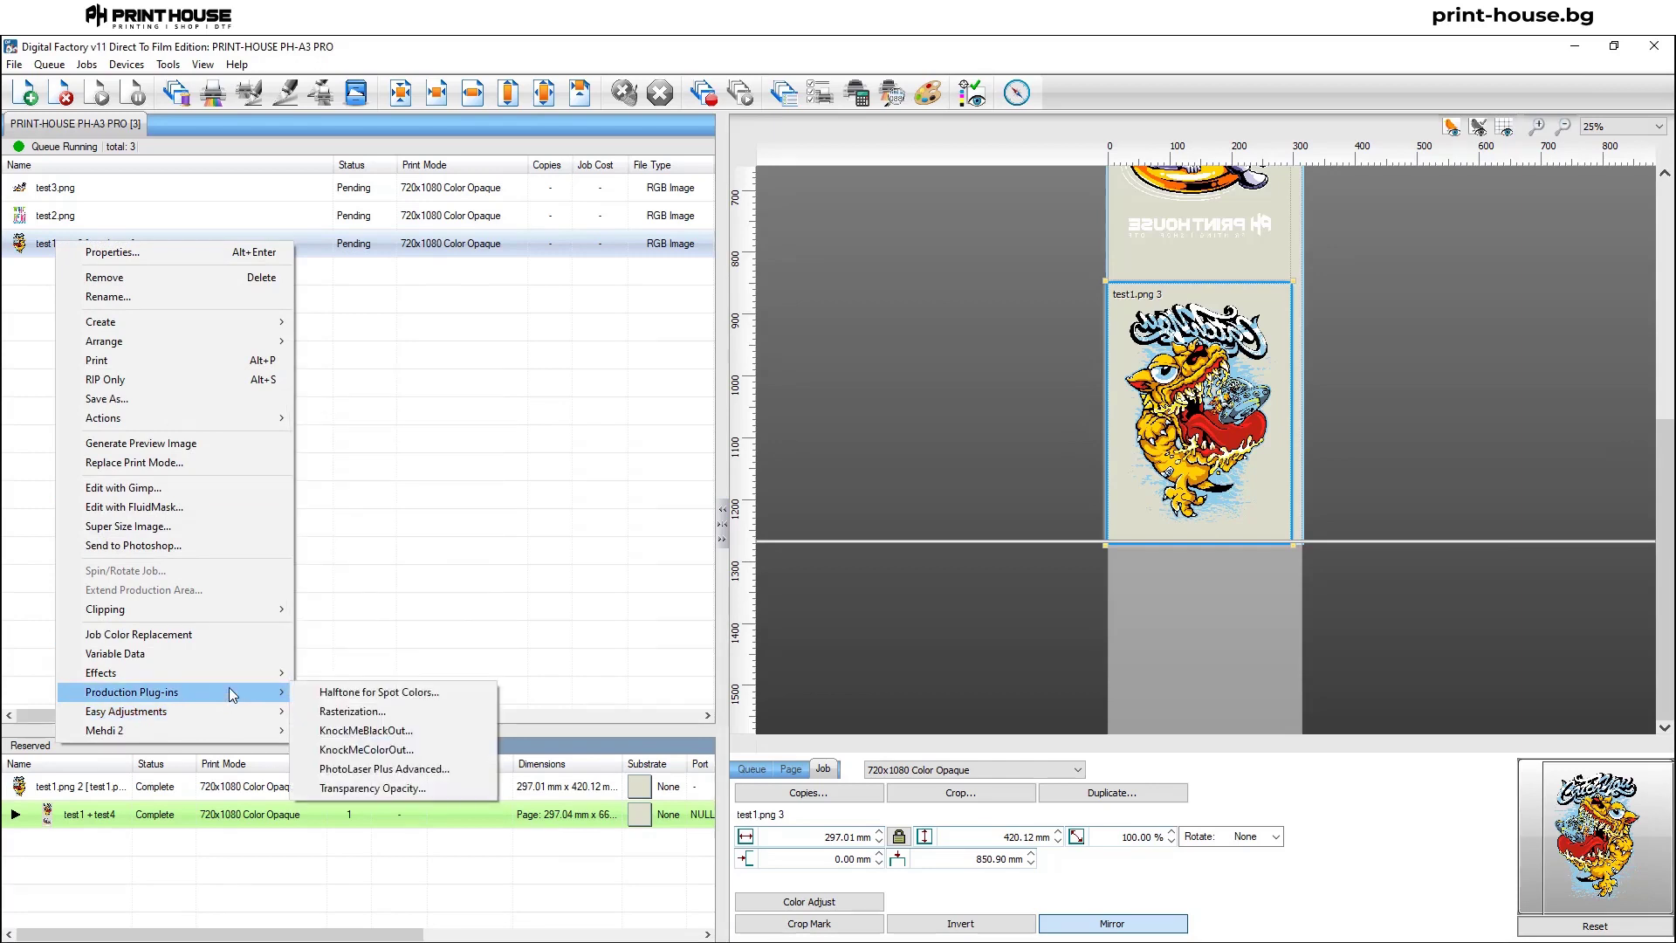
pyautogui.click(397, 733)
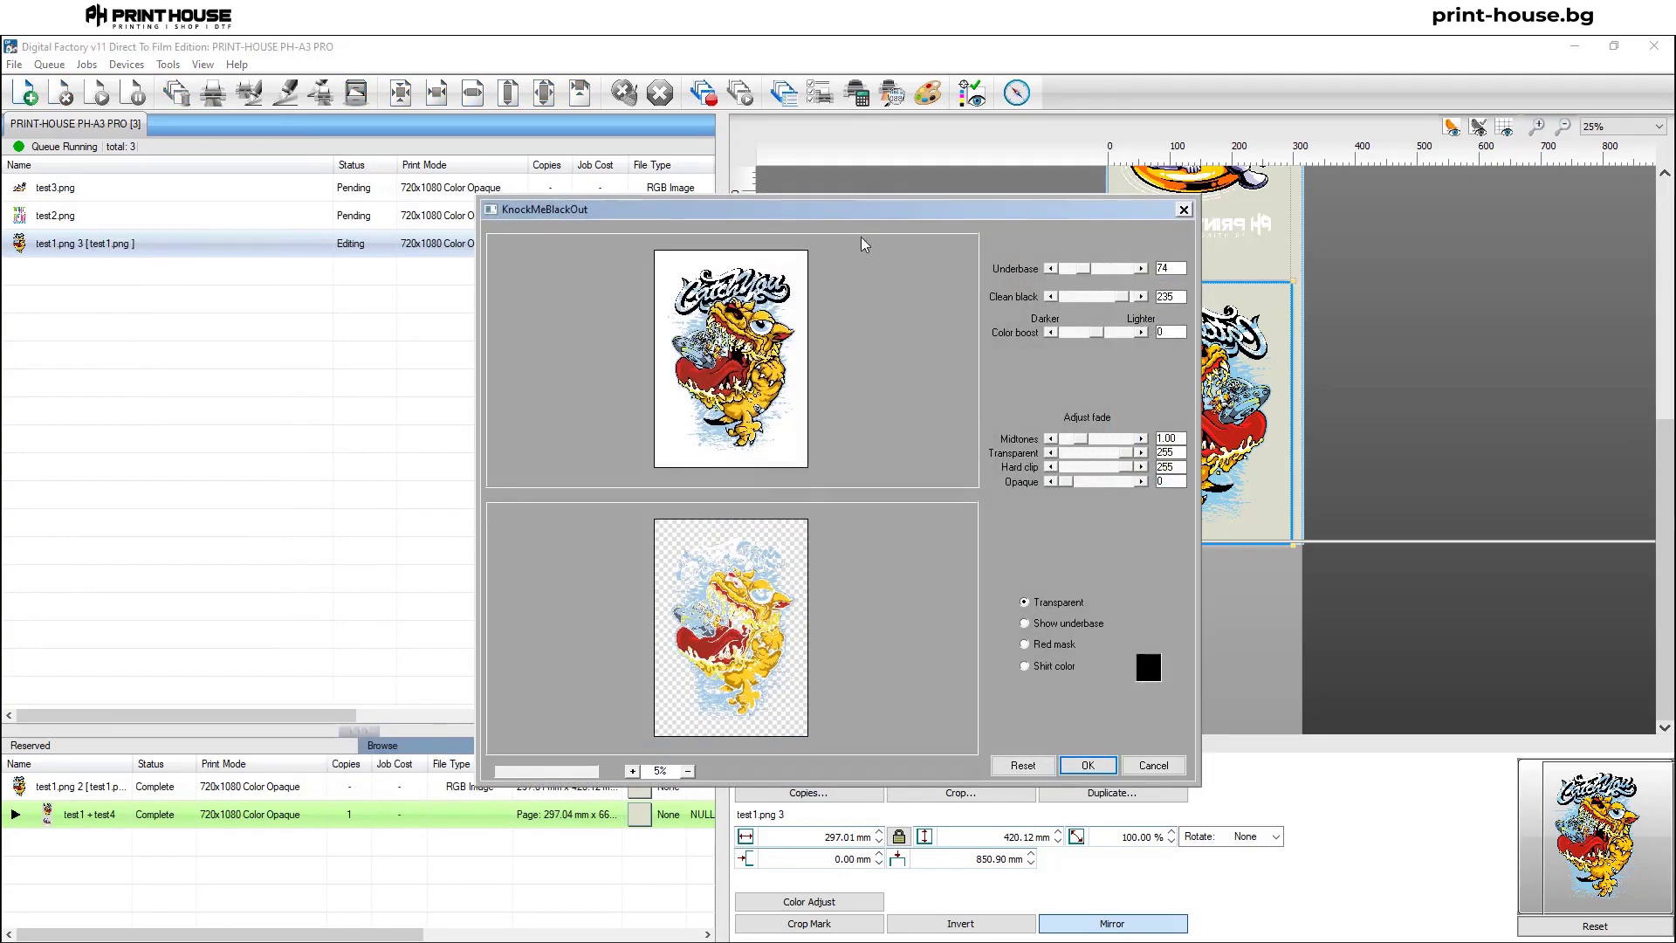
pyautogui.moveTo(1110, 207); pyautogui.dragTo(1103, 185)
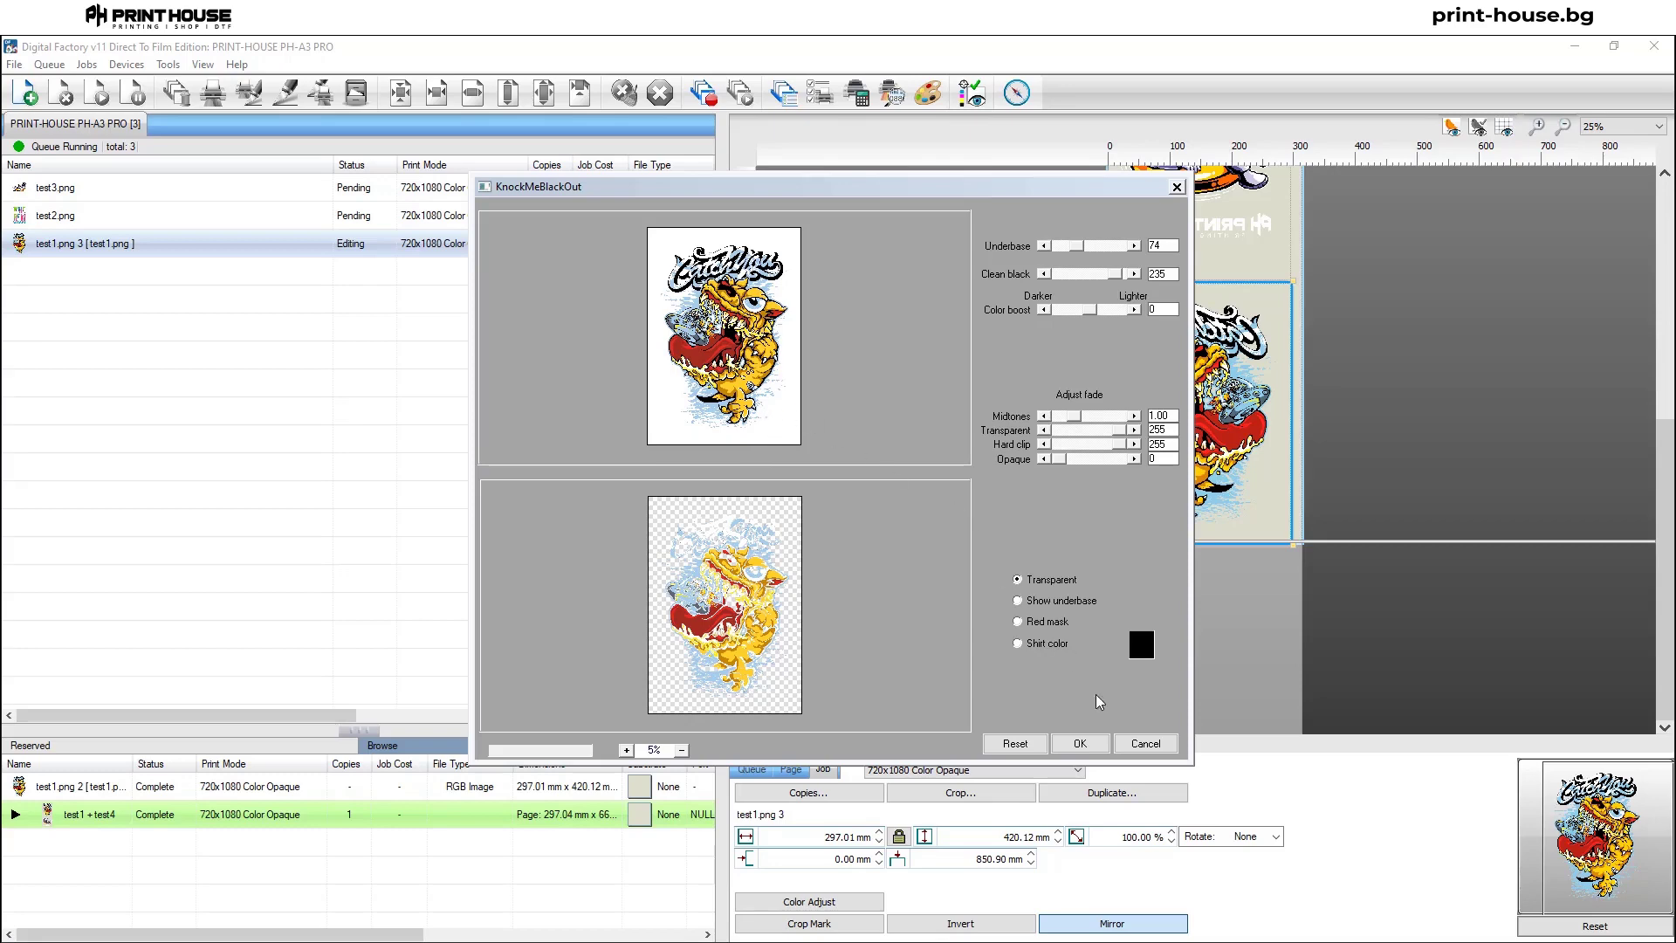
pyautogui.click(1079, 743)
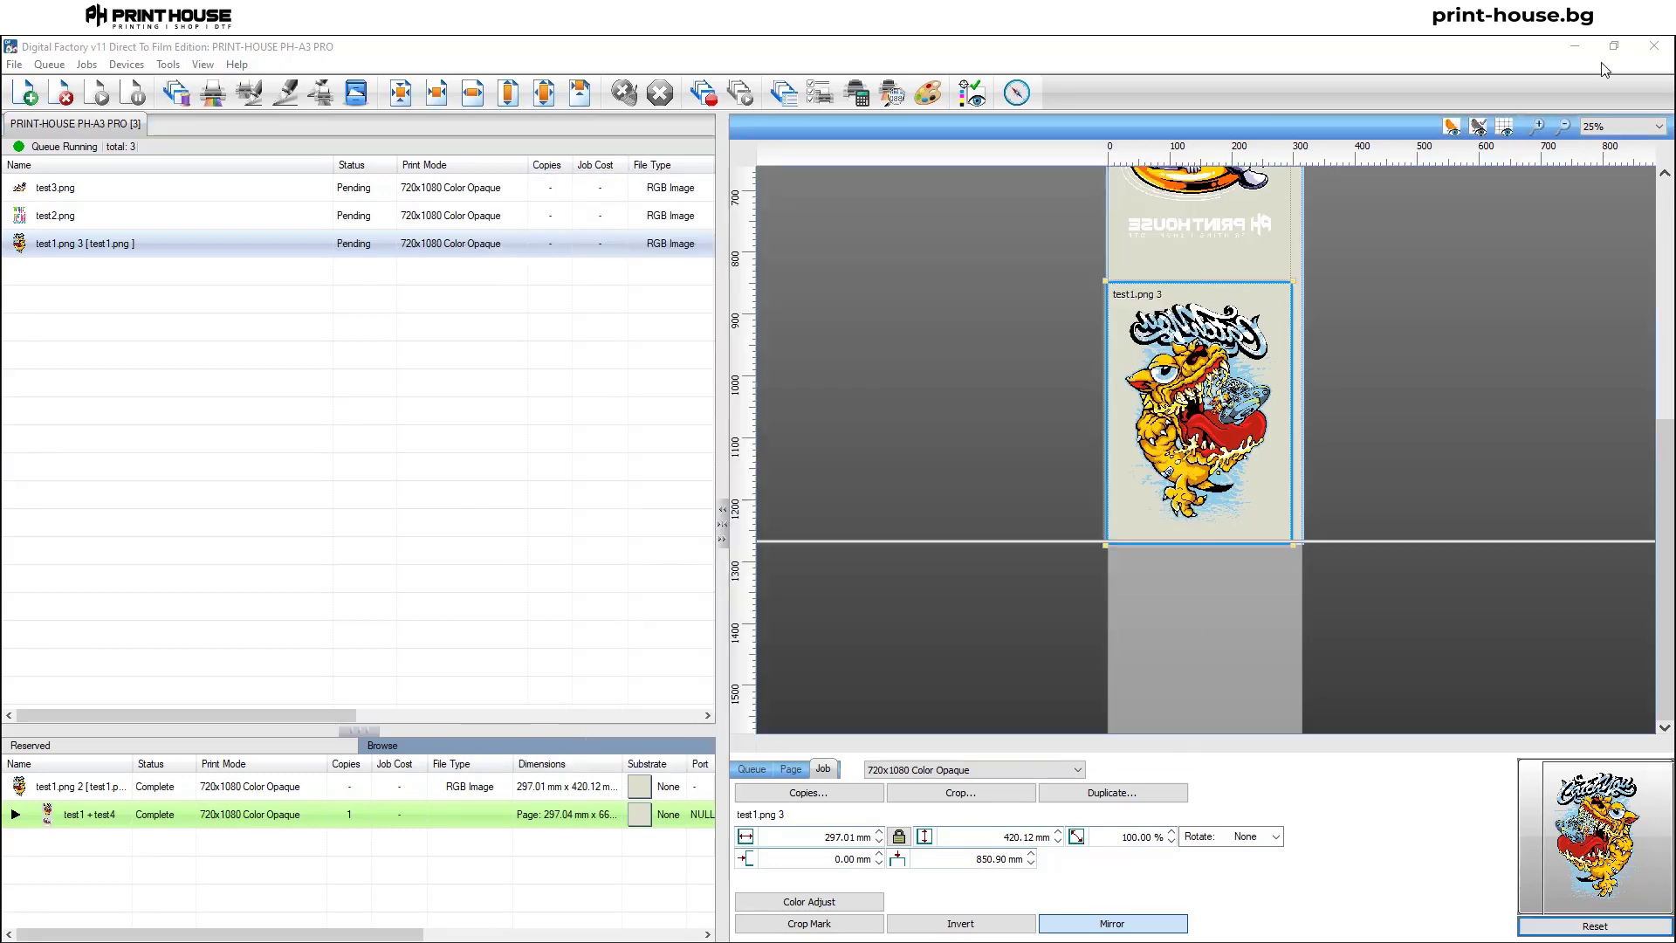
# Apply the KnockMeColorOut production plug-in to the test1.png 3 job with white as the color to remove.
pyautogui.rightClick(37, 248)
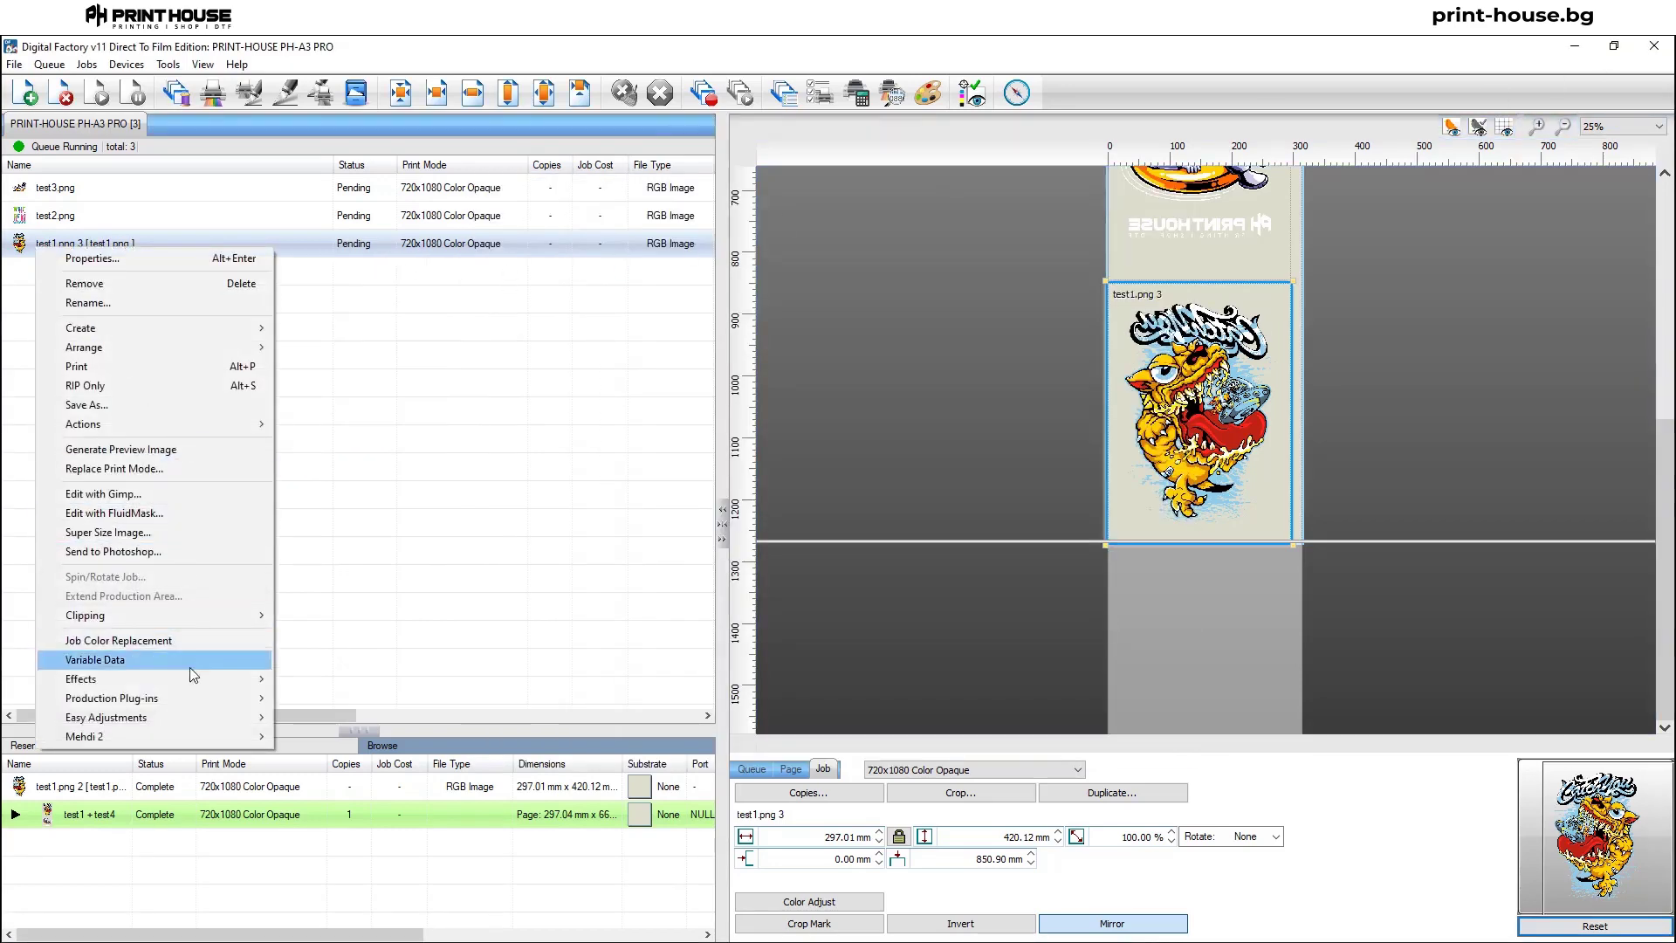
pyautogui.moveTo(192, 696)
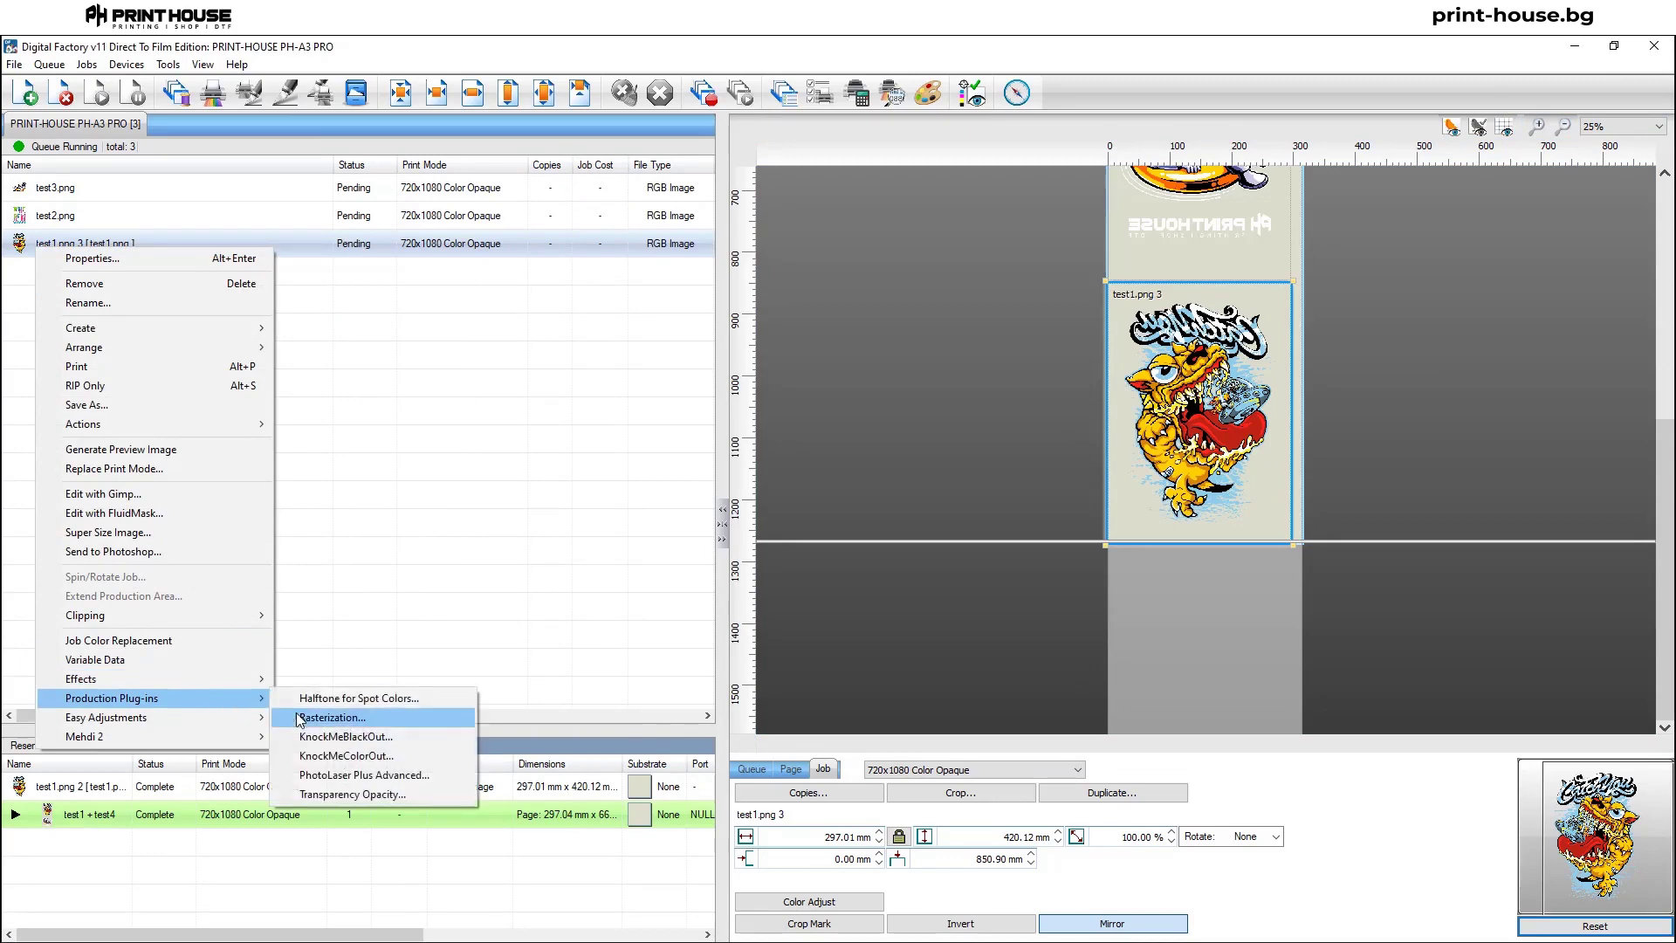
pyautogui.click(380, 756)
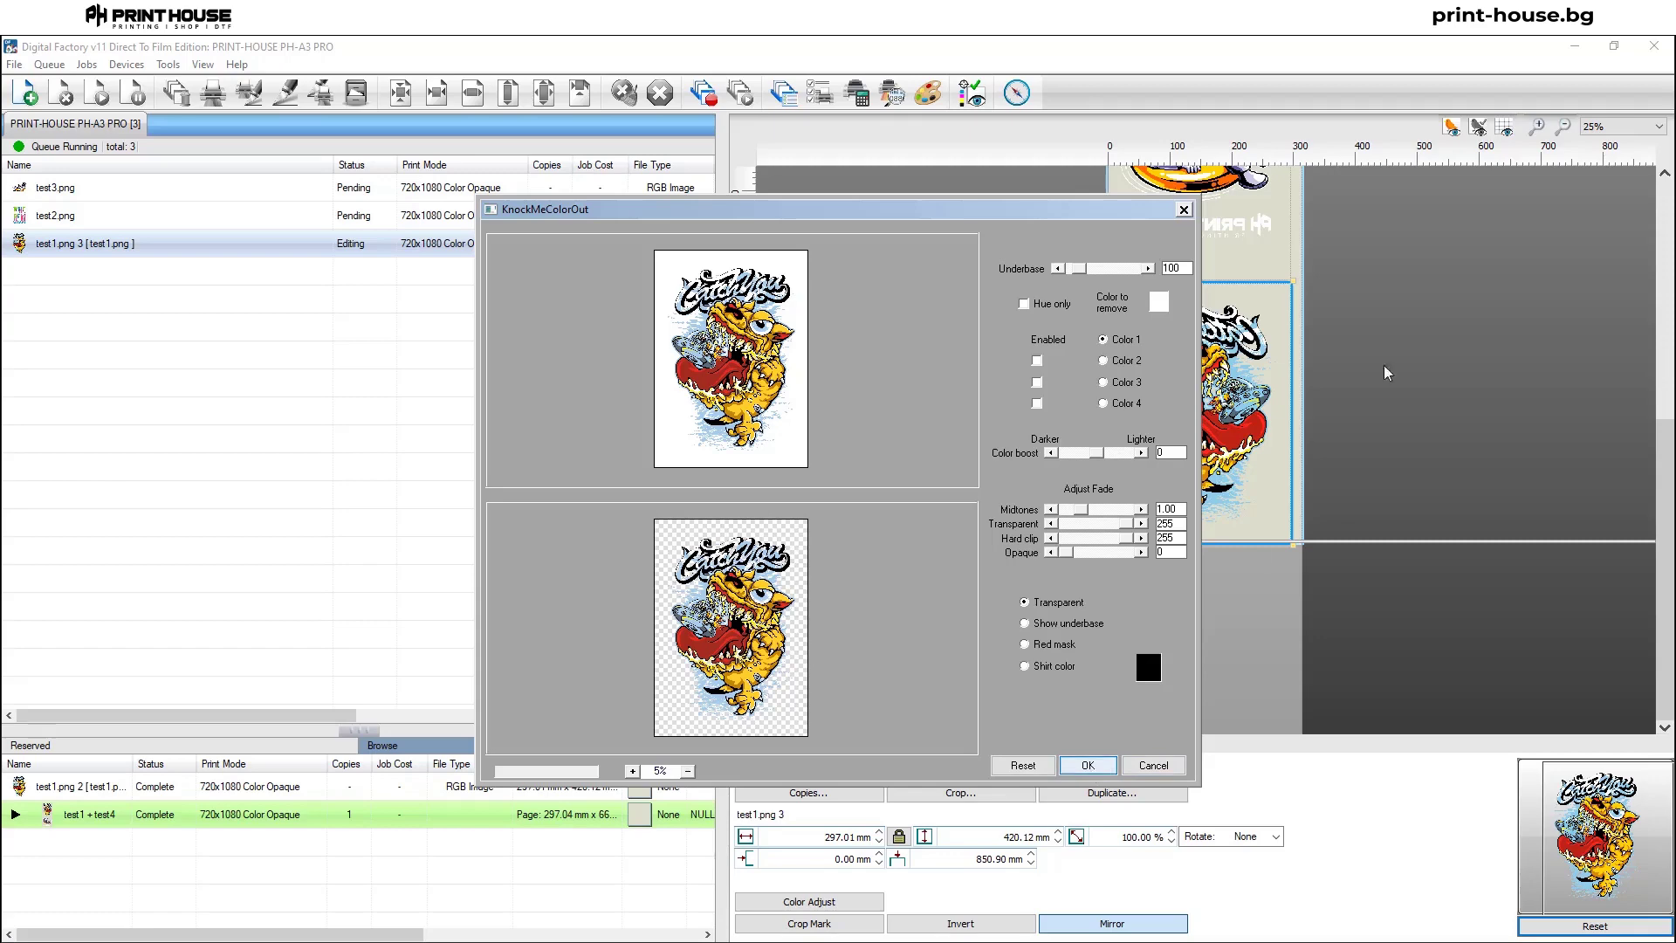
pyautogui.click(1087, 765)
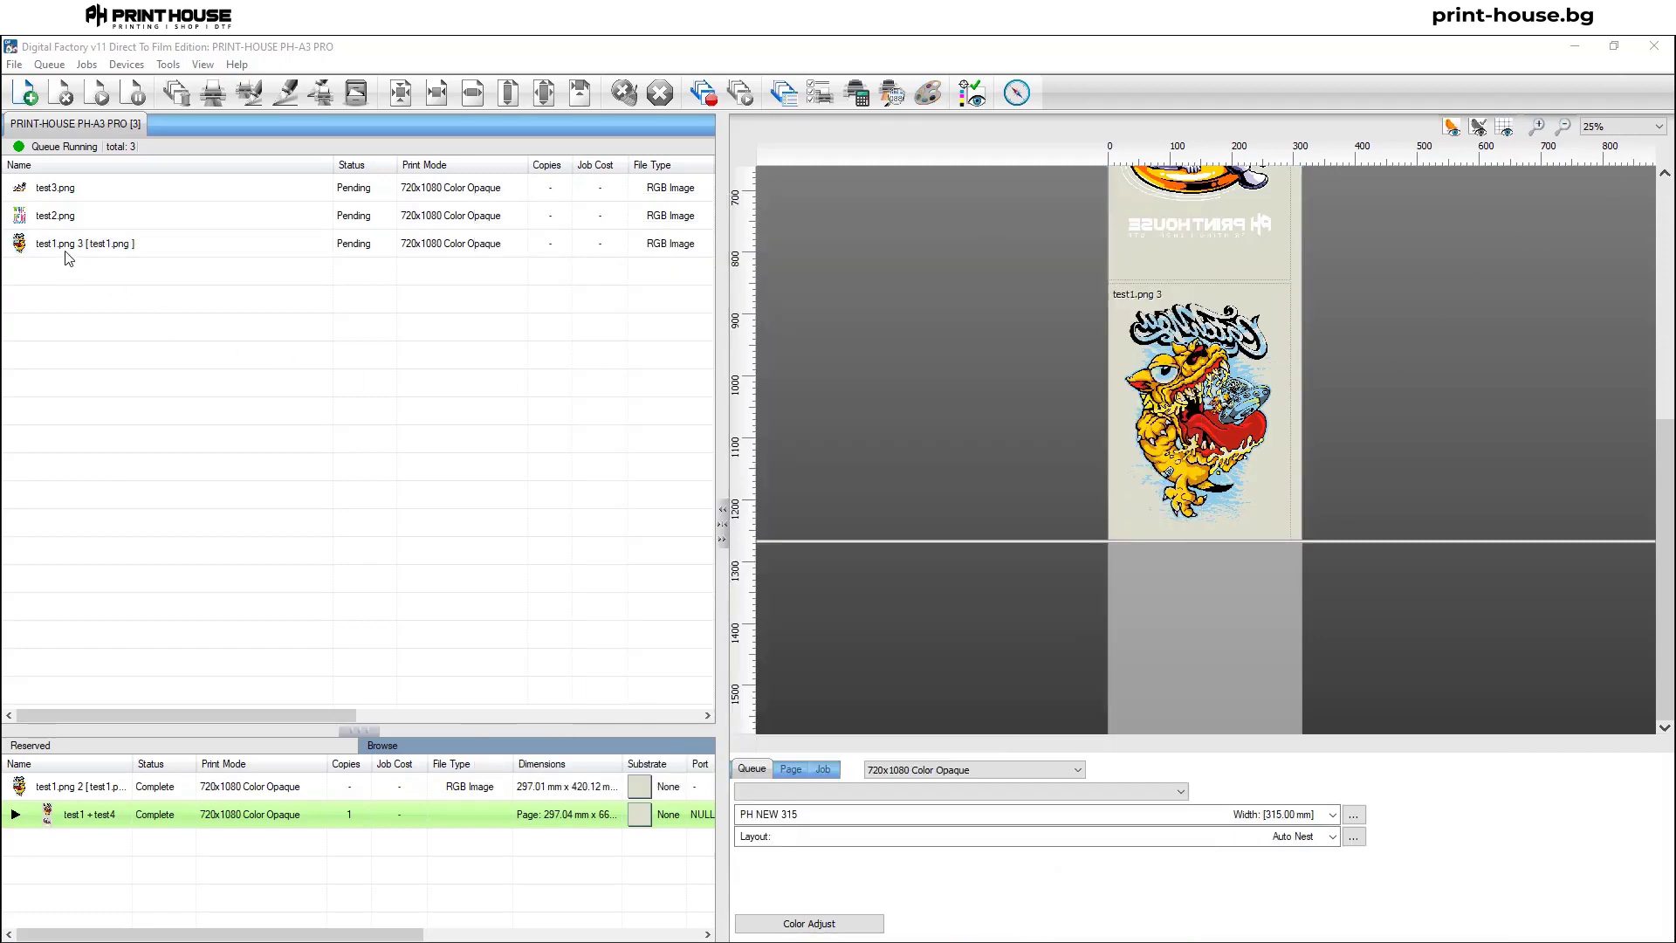
# Open Halftone Effects for the test1.png 3 job, set the background to Source image, and inspect the dots at 100% zoom.
pyautogui.rightClick(67, 247)
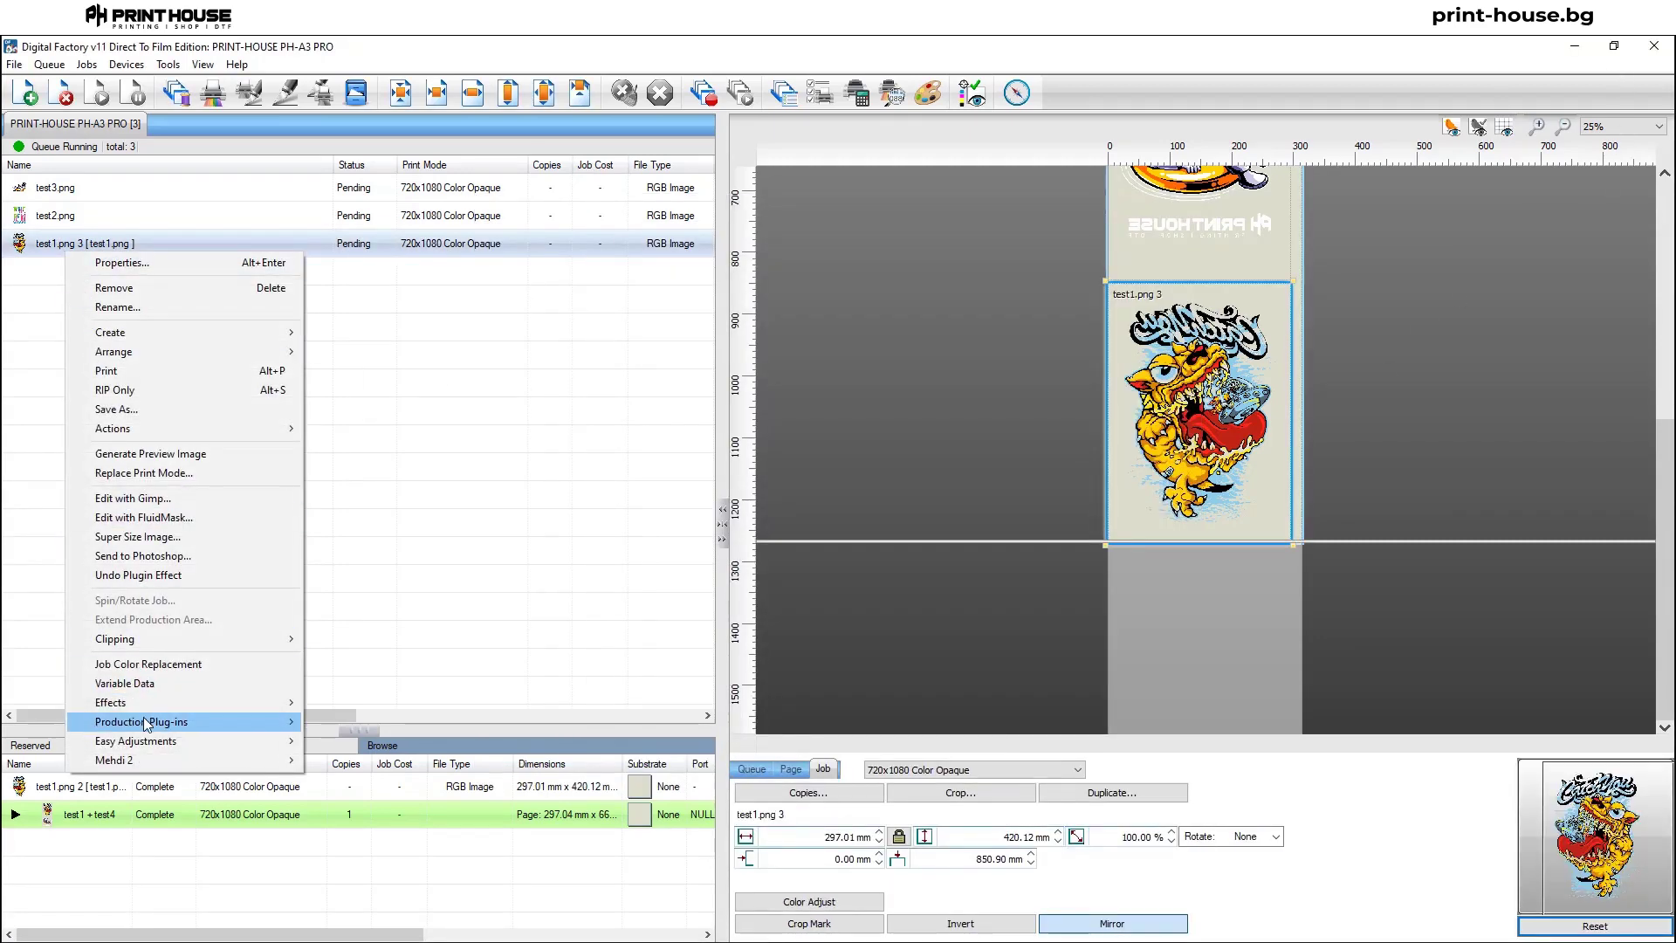
pyautogui.moveTo(150, 705)
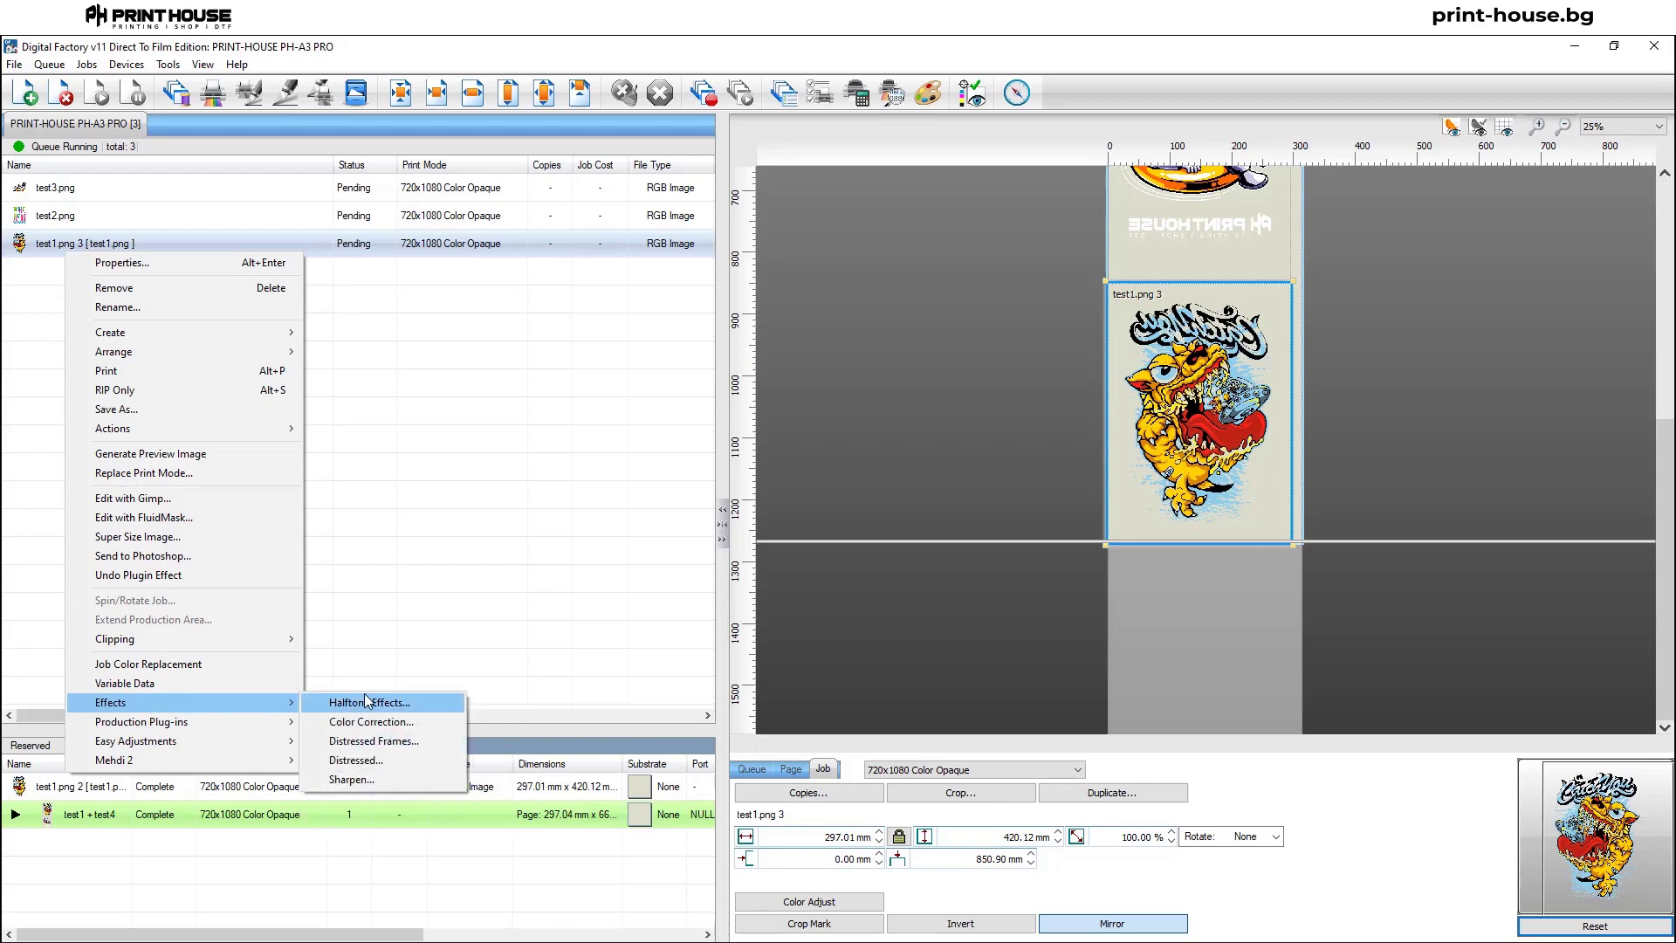
pyautogui.click(366, 704)
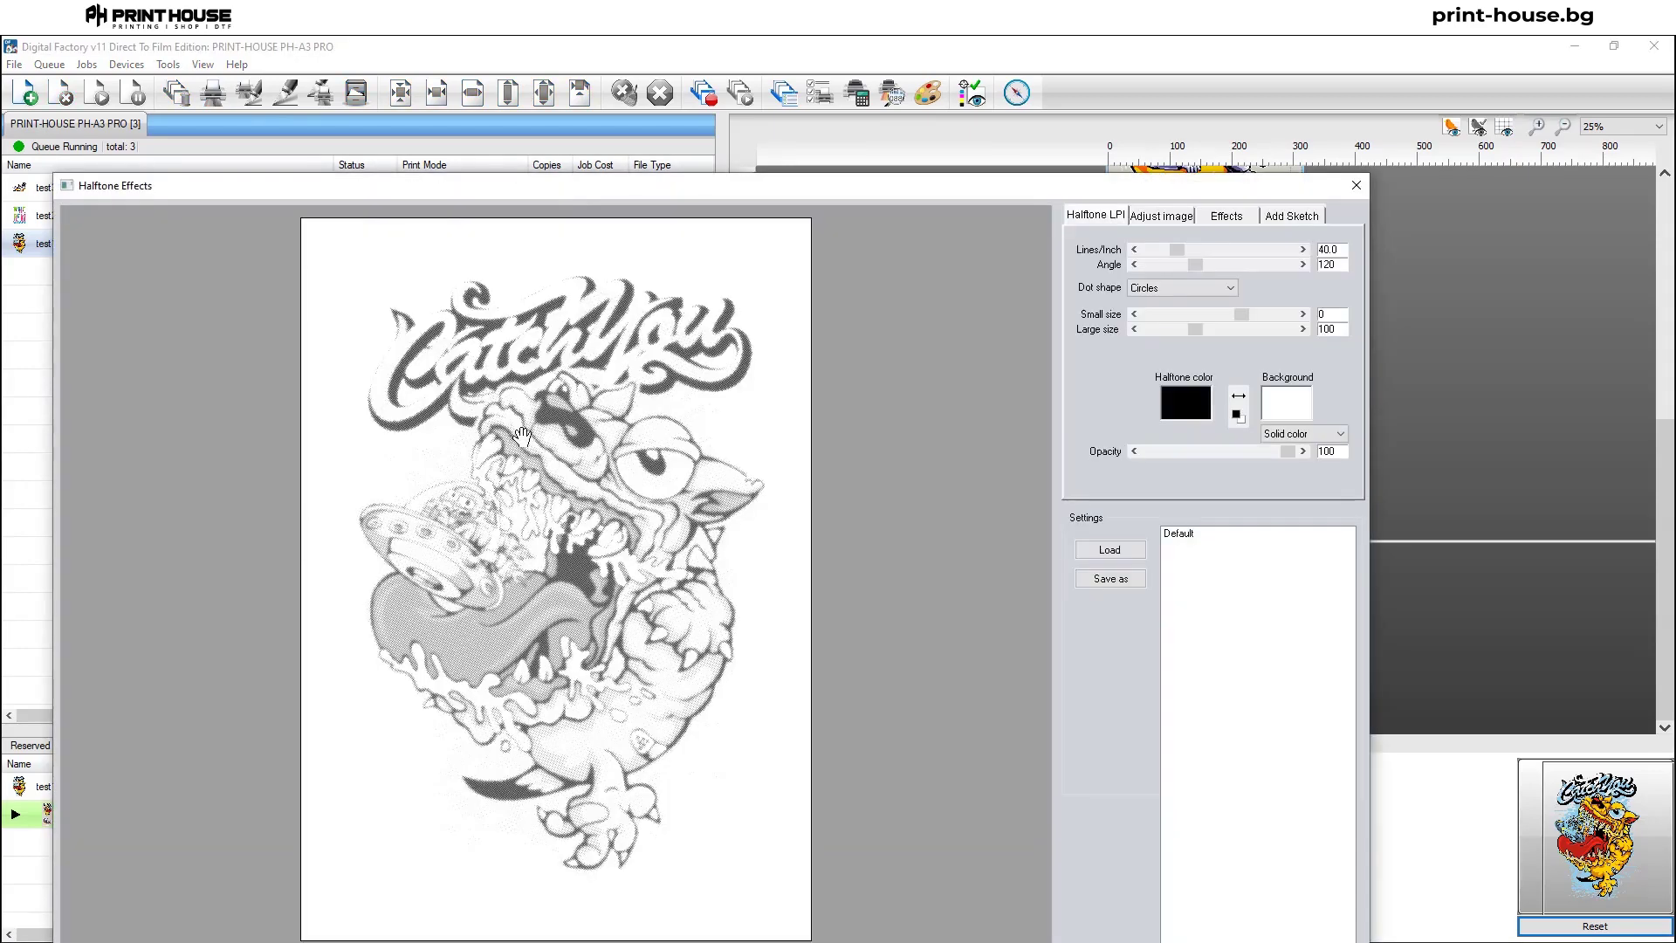
pyautogui.moveTo(603, 177); pyautogui.dragTo(855, 81)
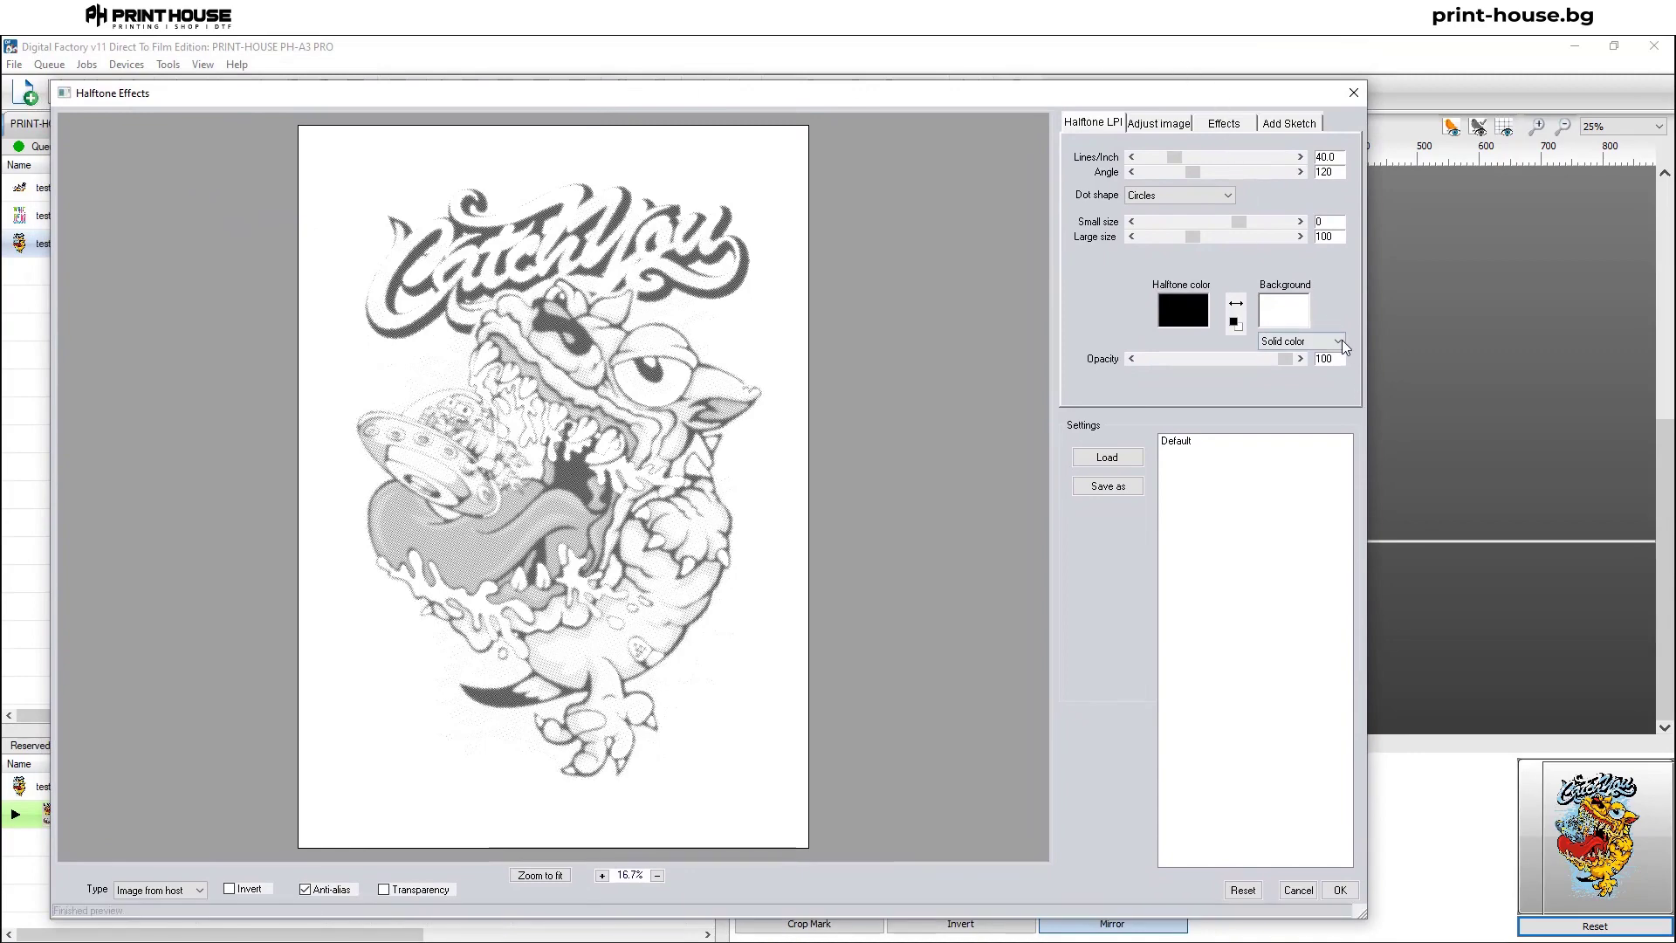
pyautogui.click(1340, 341)
pyautogui.click(1331, 368)
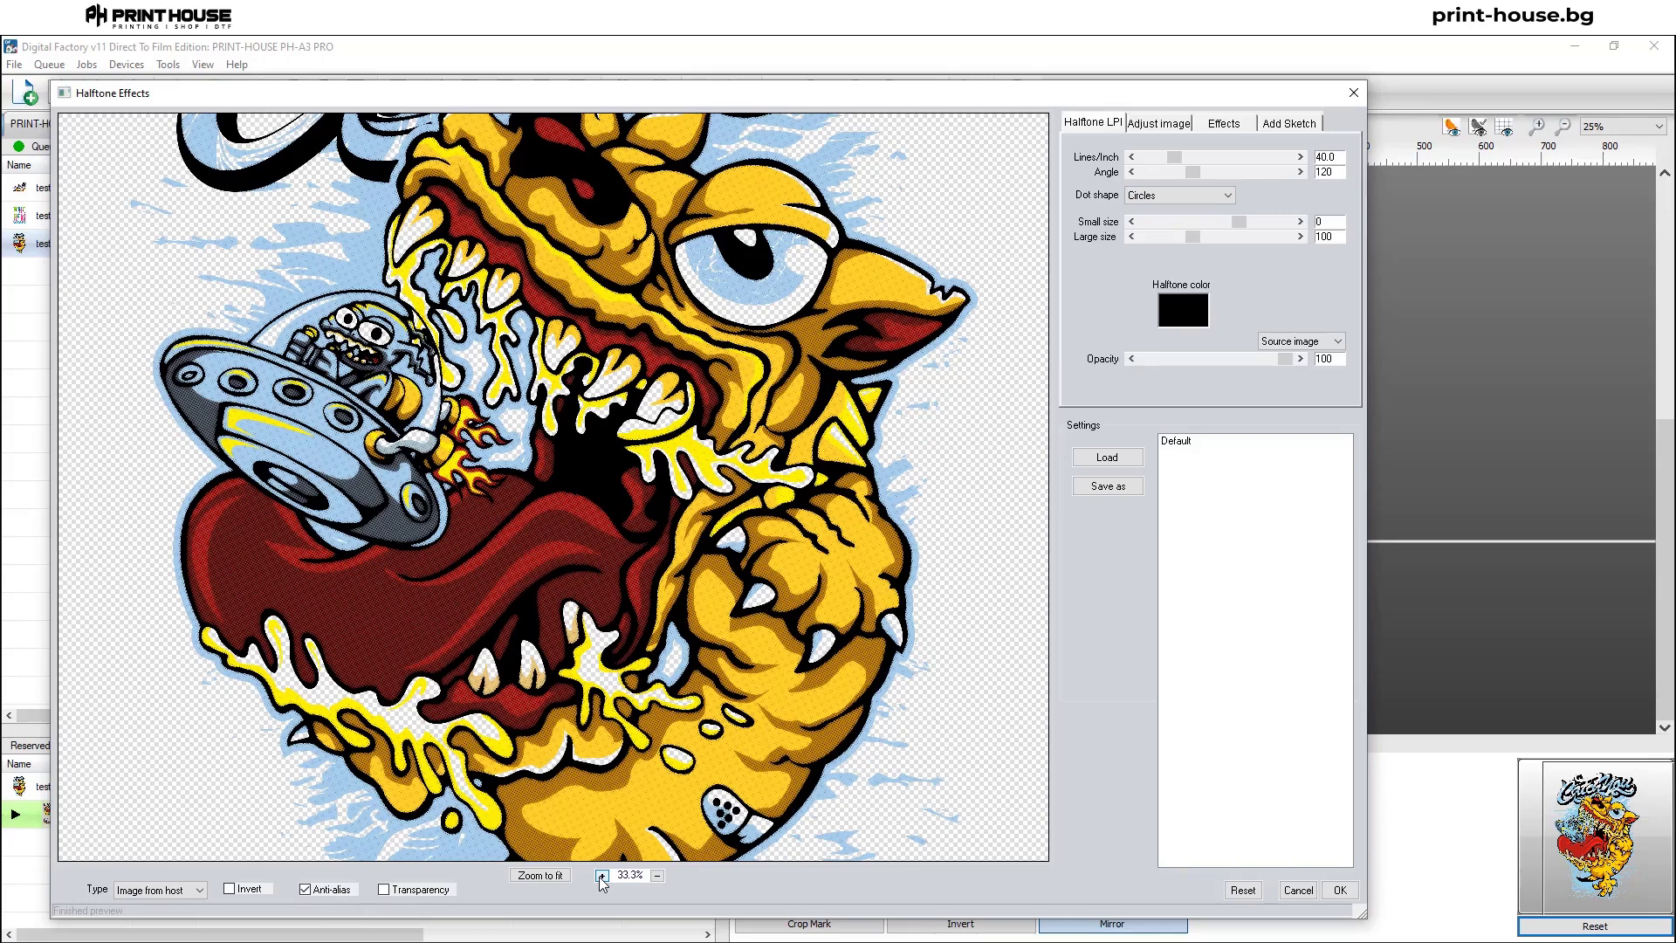
pyautogui.click(602, 876)
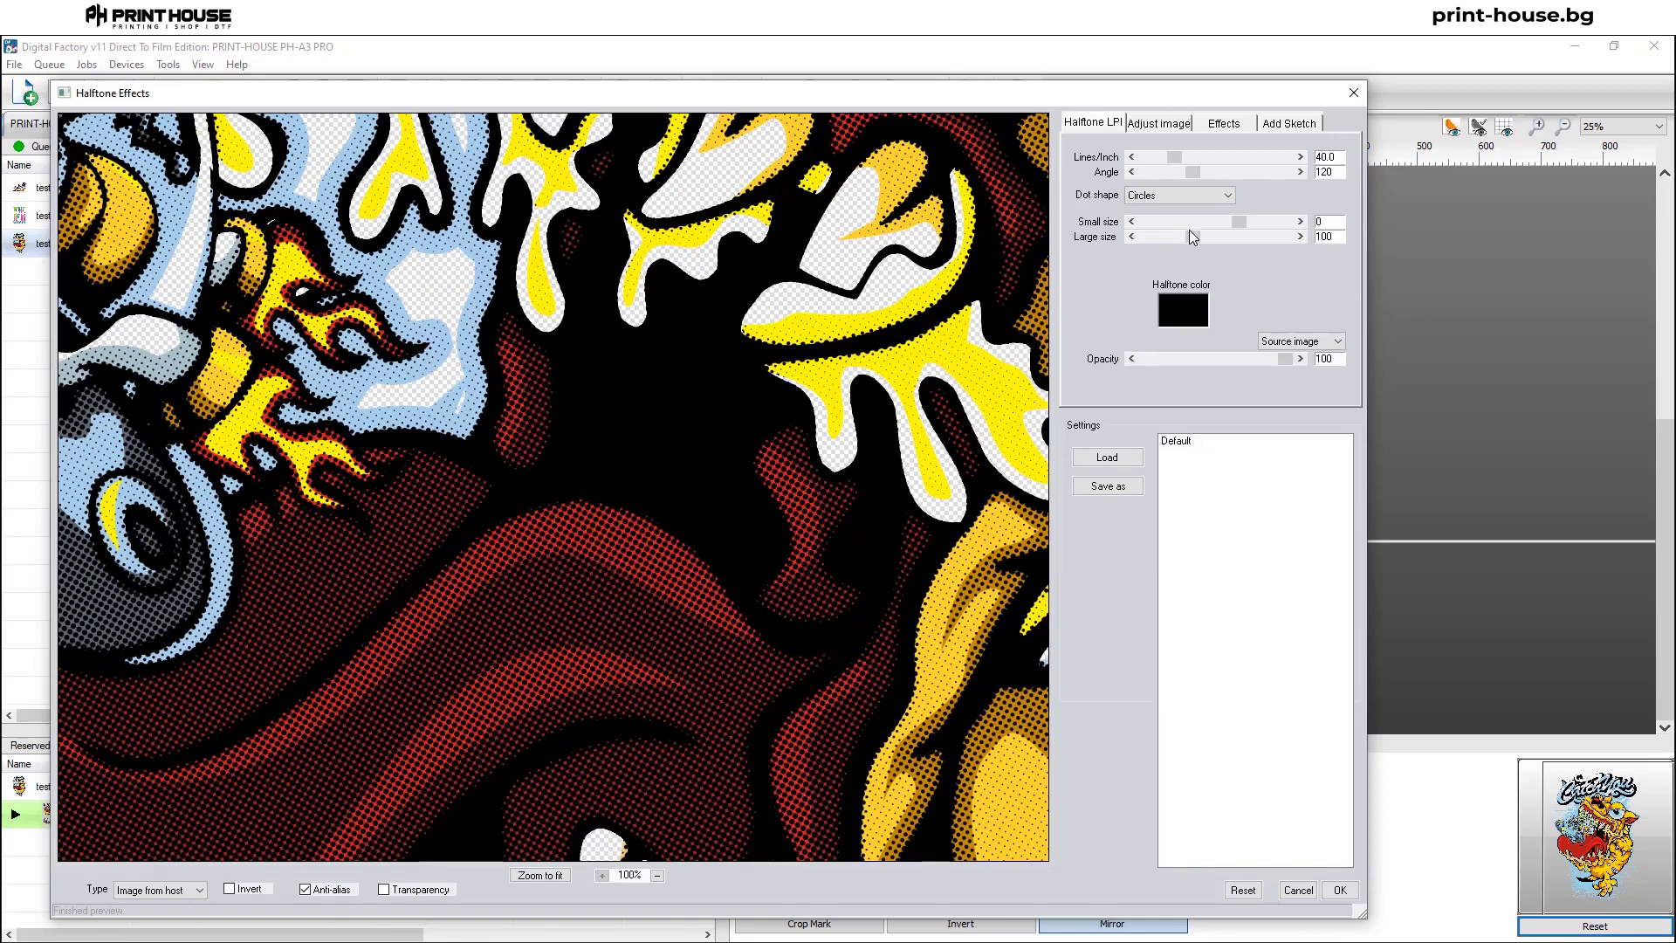
# Review the image adjustment and wave effect options in Halftone Effects, and set the dot shape to Line.
pyautogui.click(1165, 123)
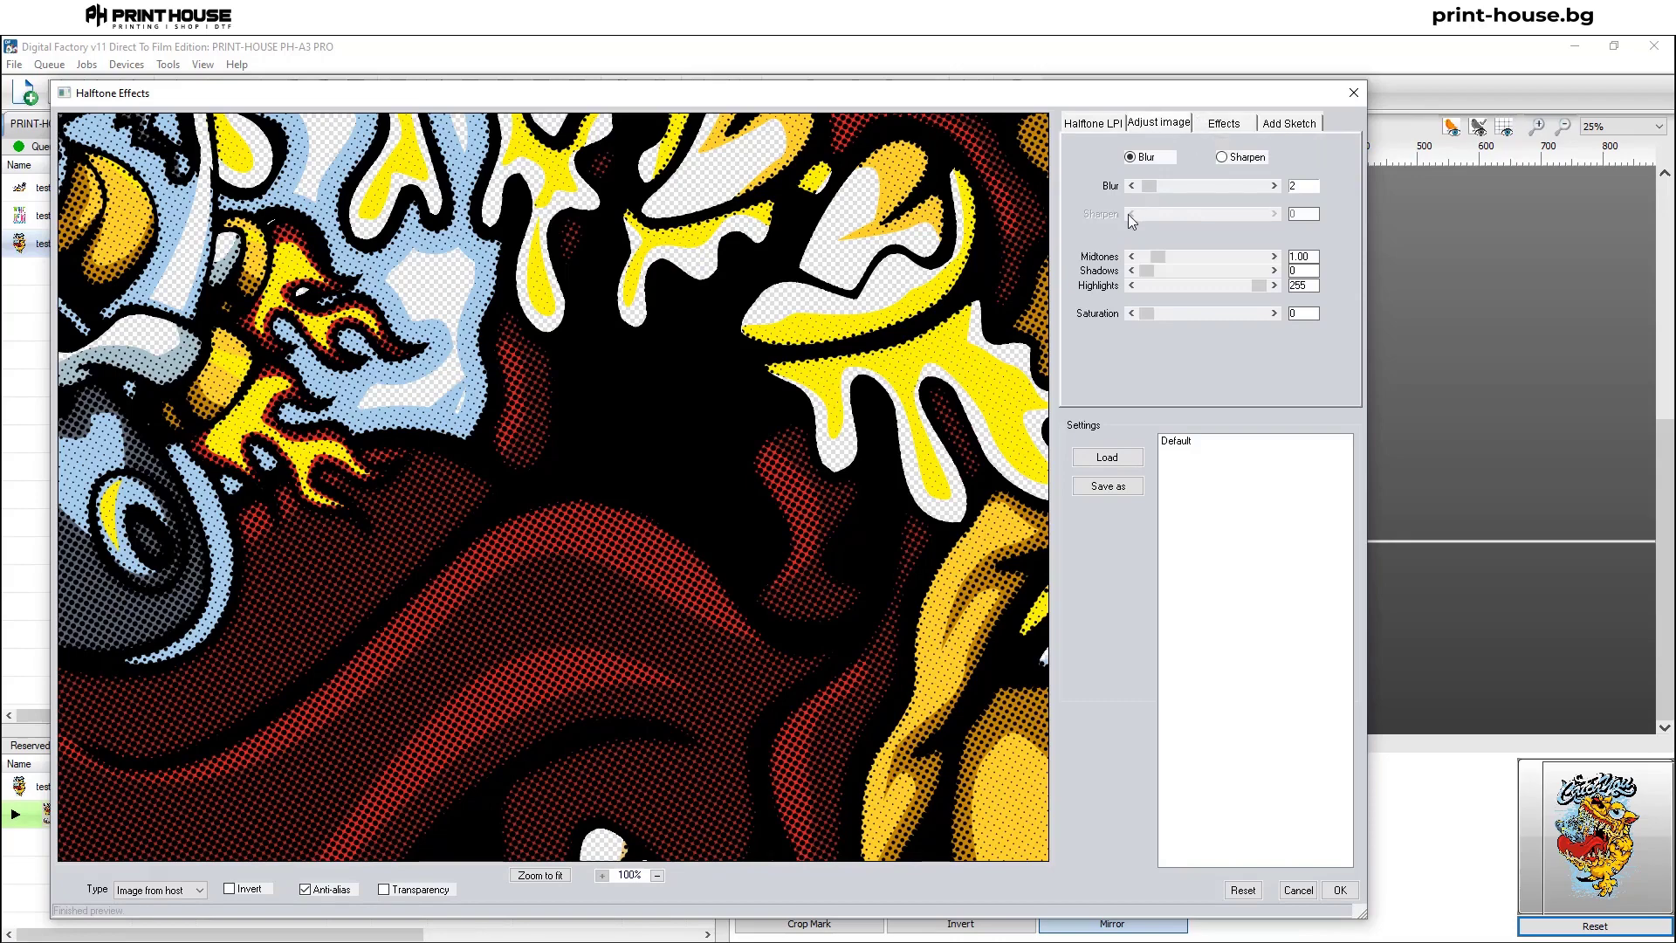
pyautogui.click(1229, 123)
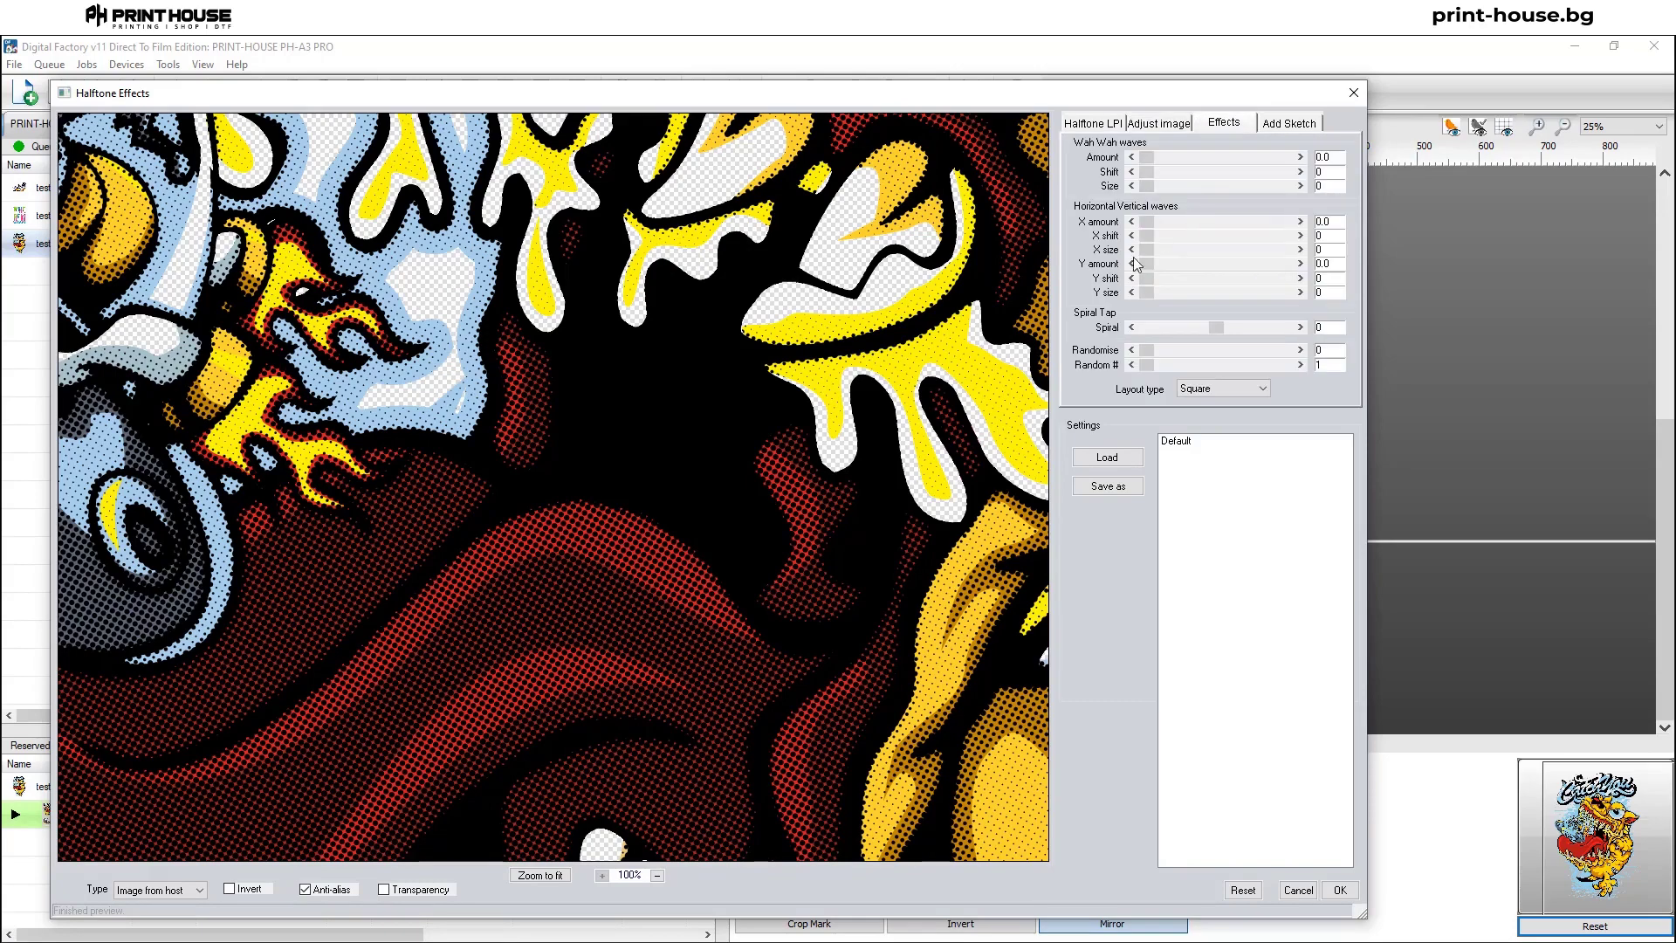
pyautogui.click(1102, 126)
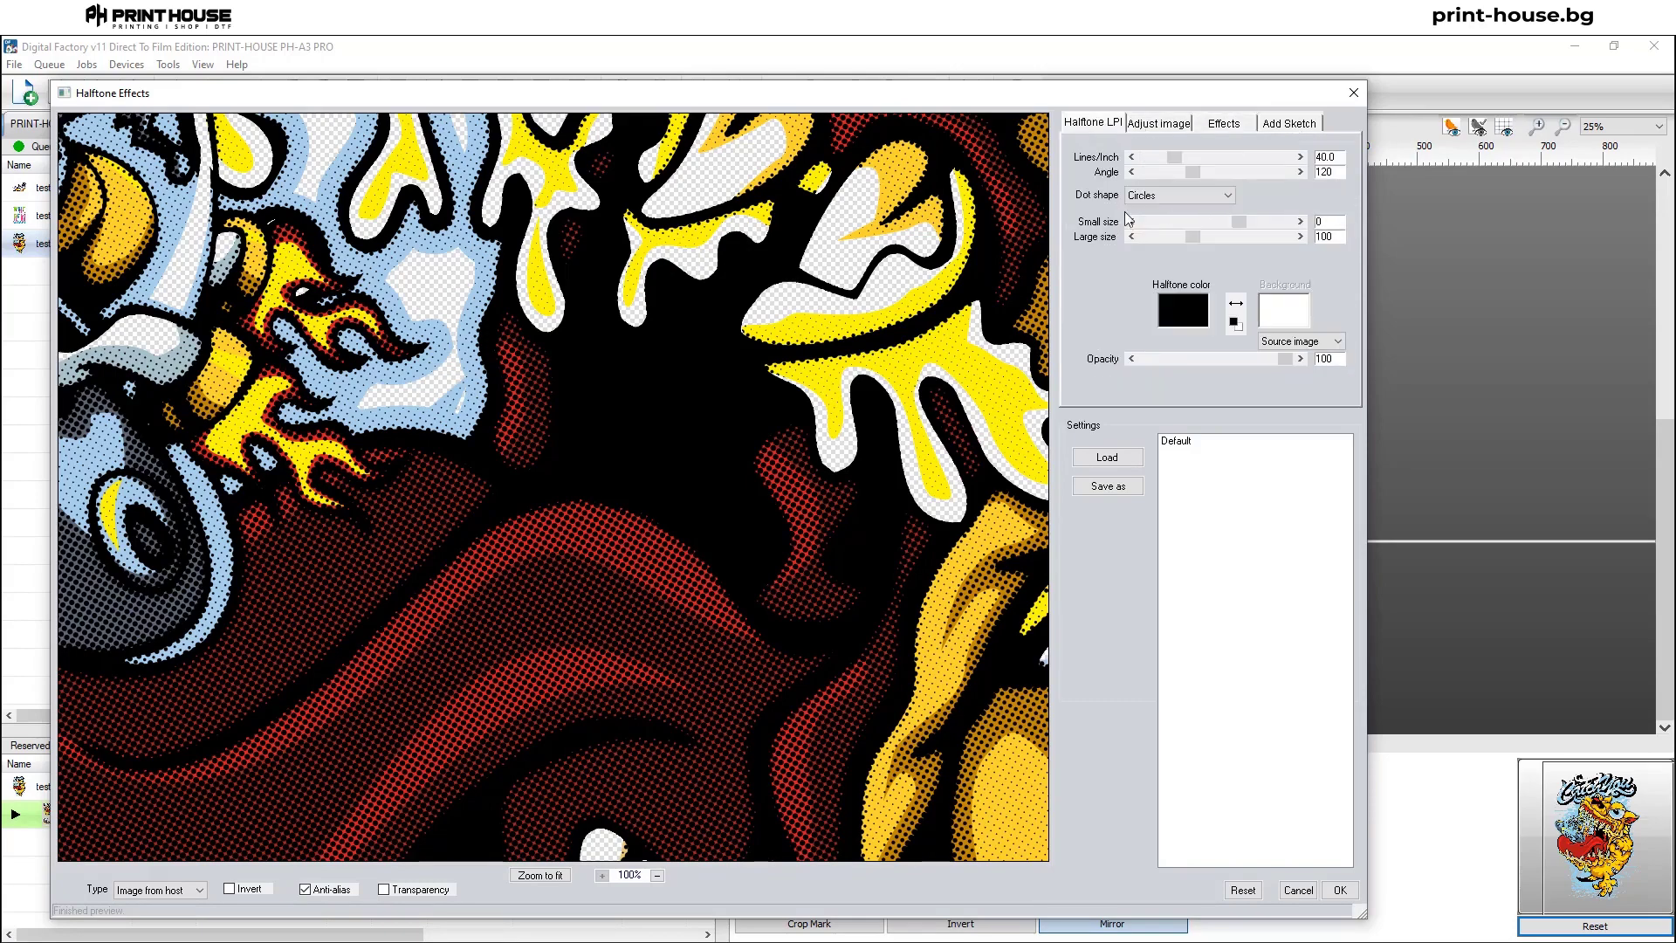
pyautogui.click(1225, 198)
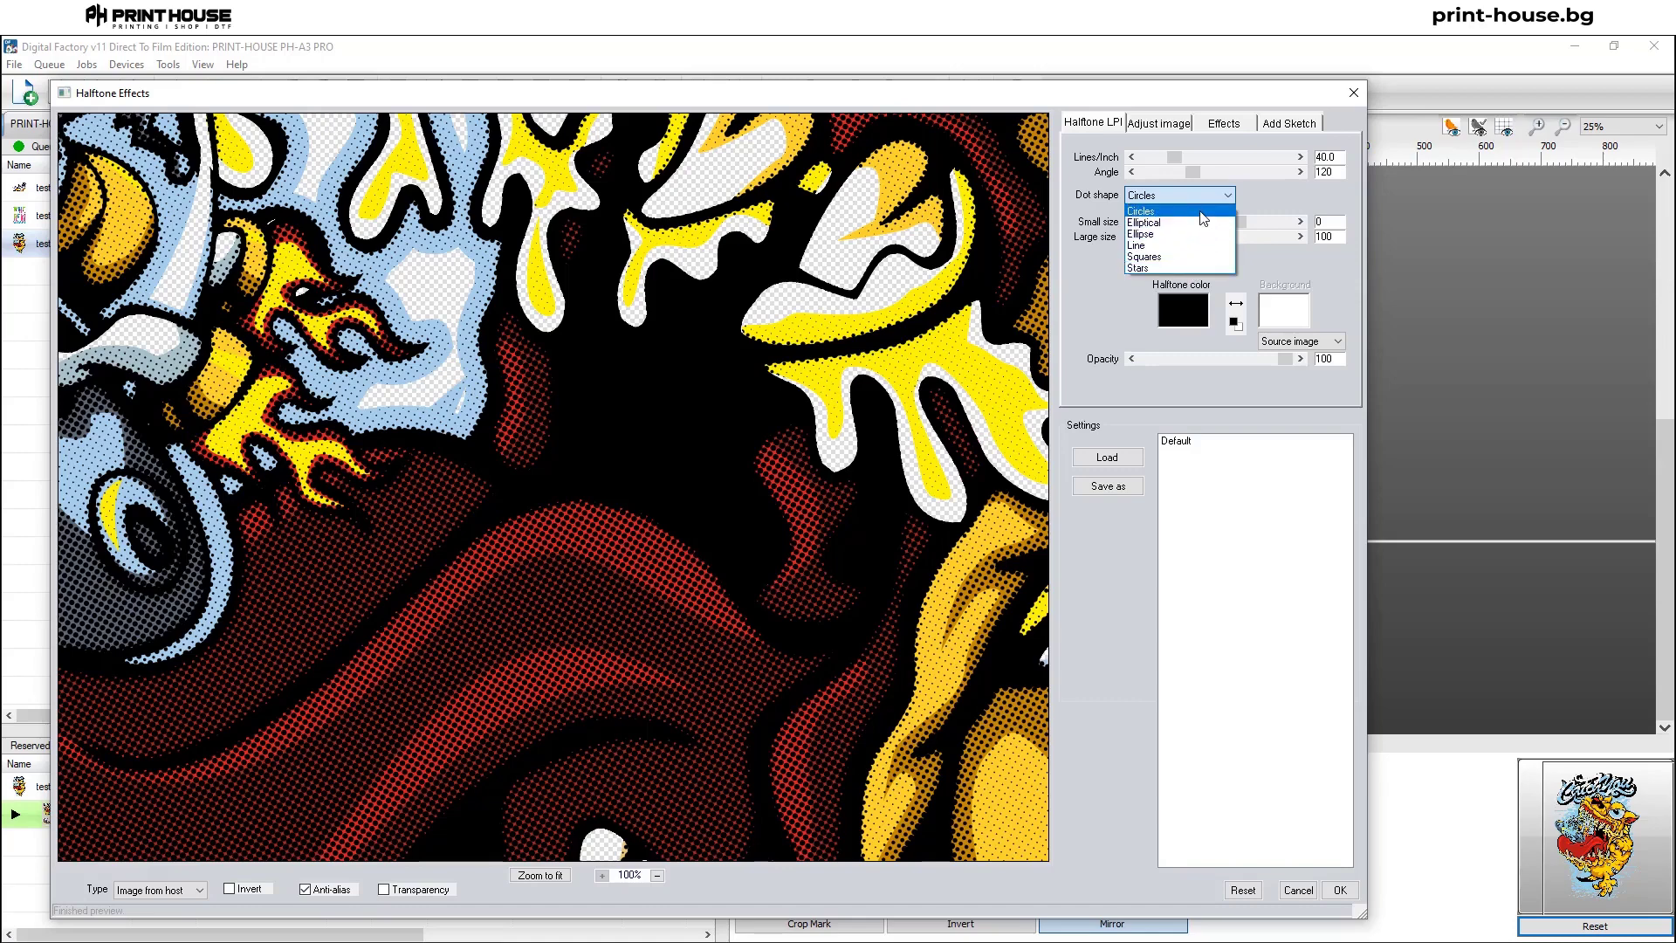
pyautogui.click(1165, 246)
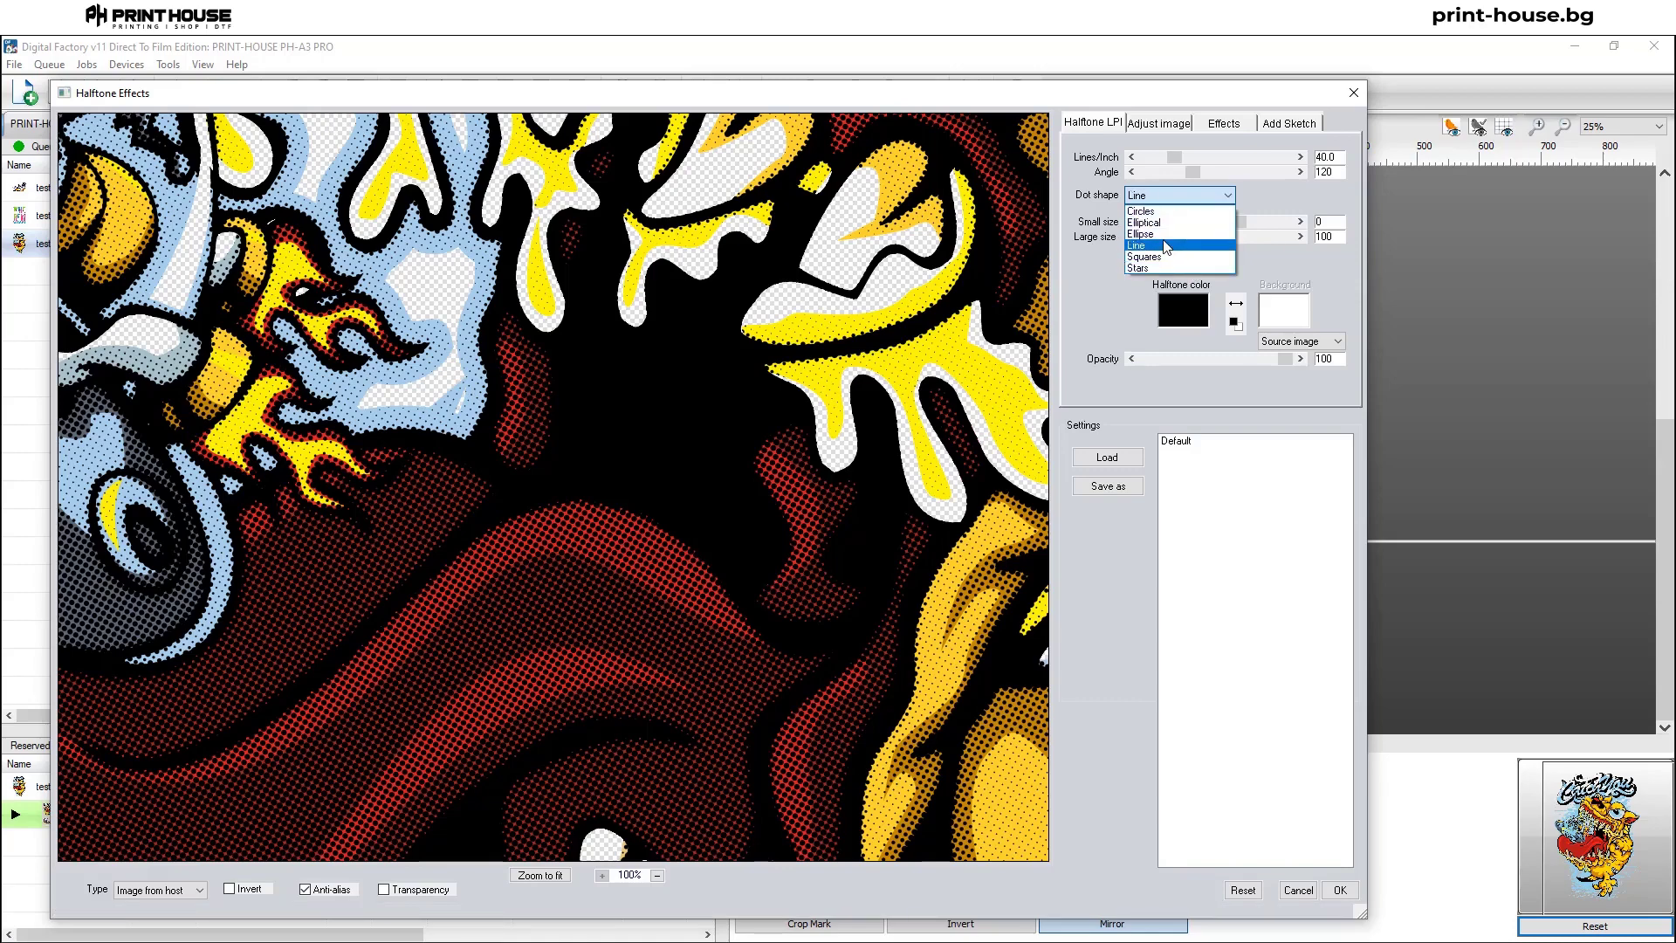
# Try line-shaped halftone dots with transparency turned on and opacity reduced to 20, and close Halftone Effects.
pyautogui.click(1165, 246)
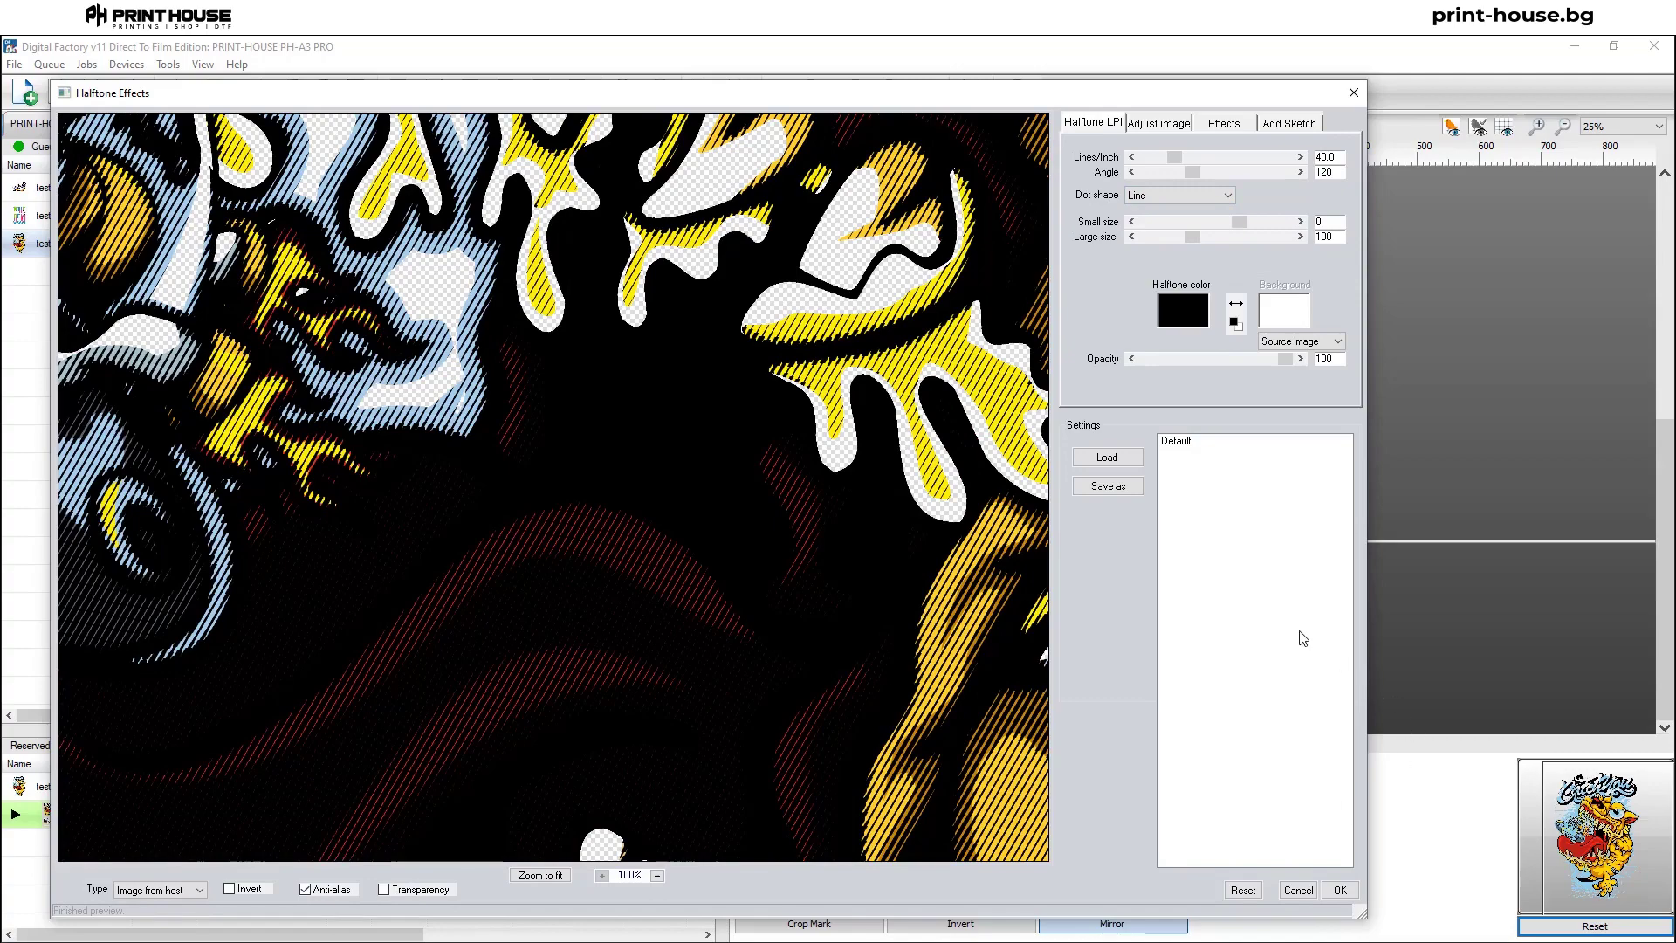
pyautogui.click(384, 889)
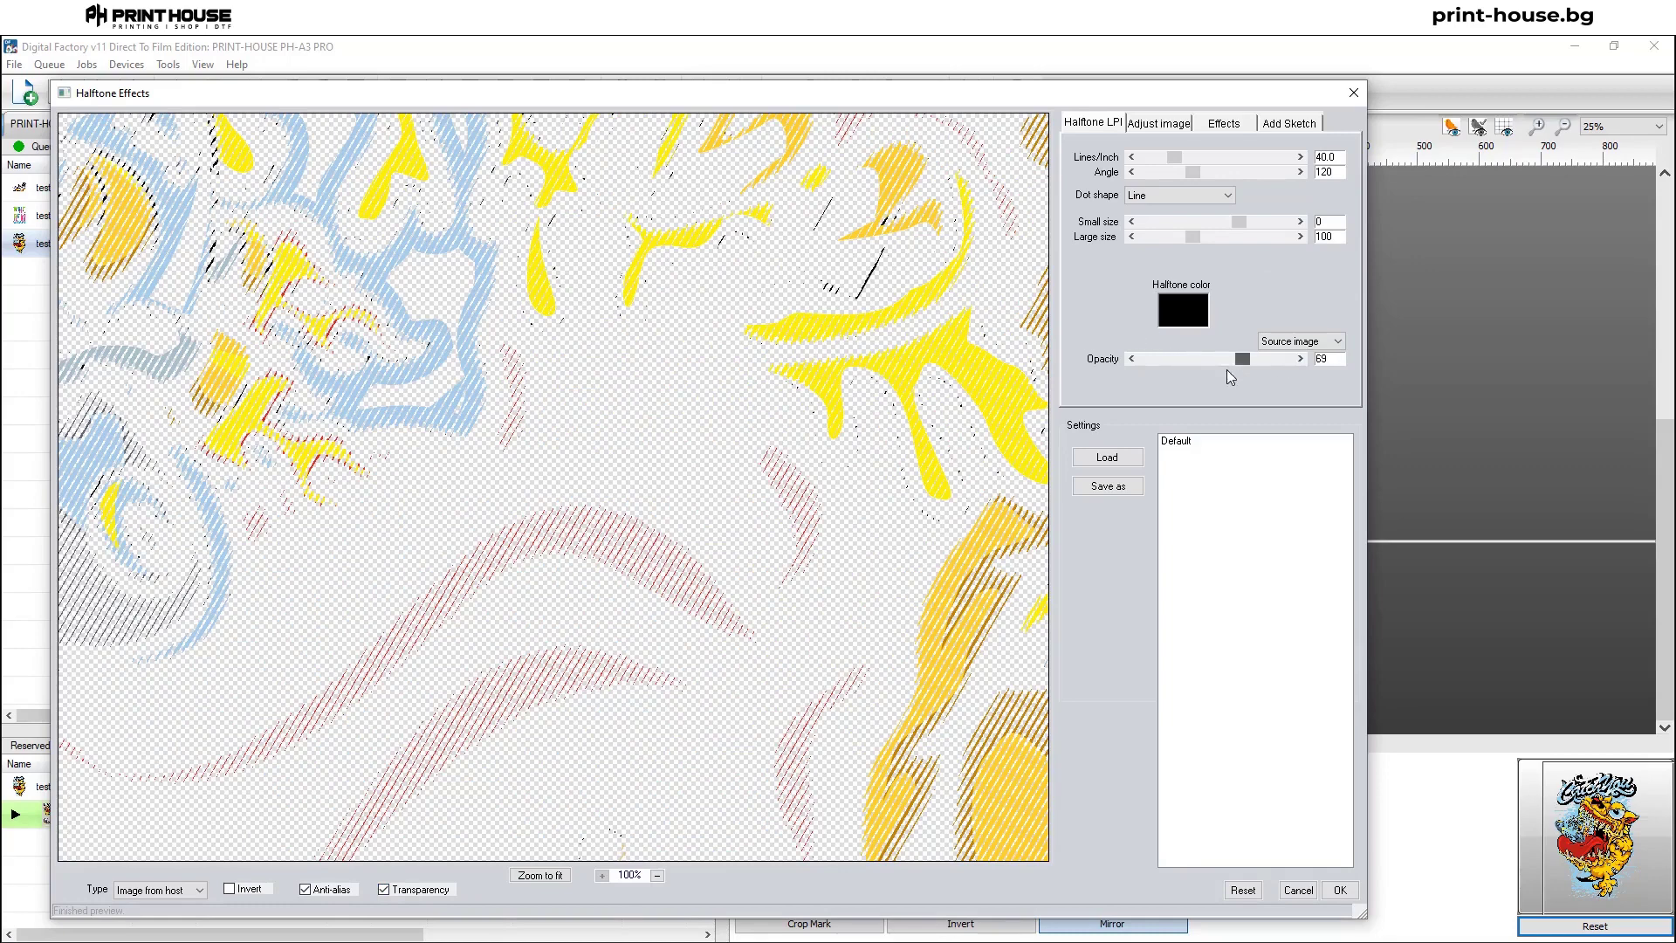
pyautogui.moveTo(1241, 358); pyautogui.dragTo(1218, 359)
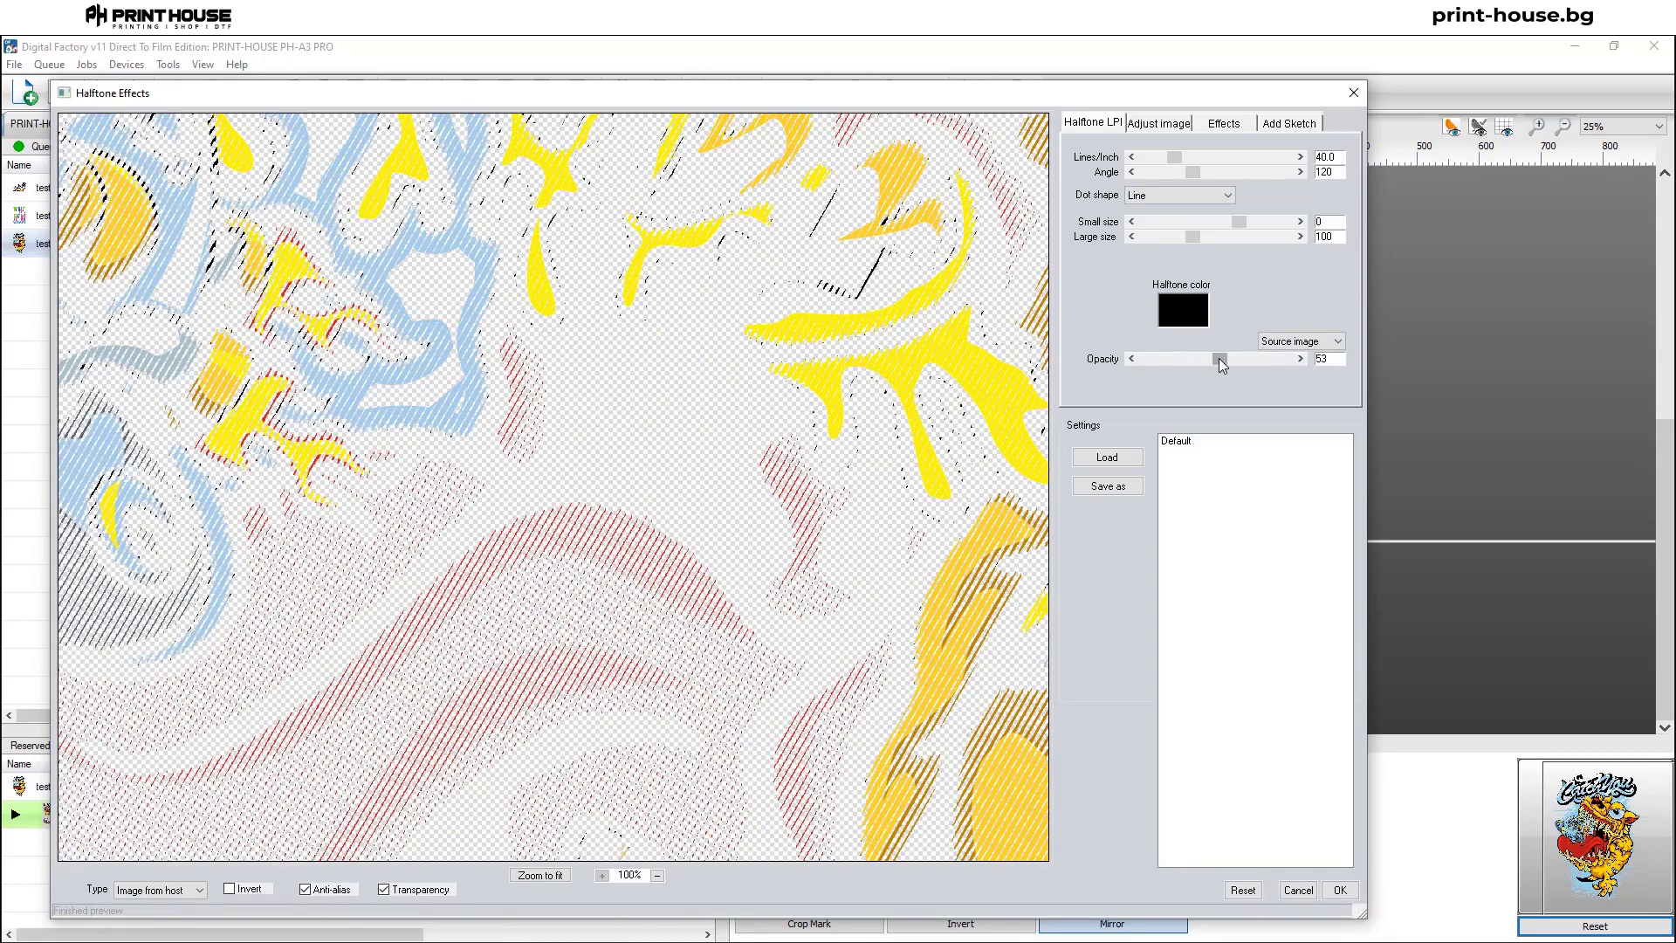
pyautogui.moveTo(1218, 358); pyautogui.dragTo(1172, 359)
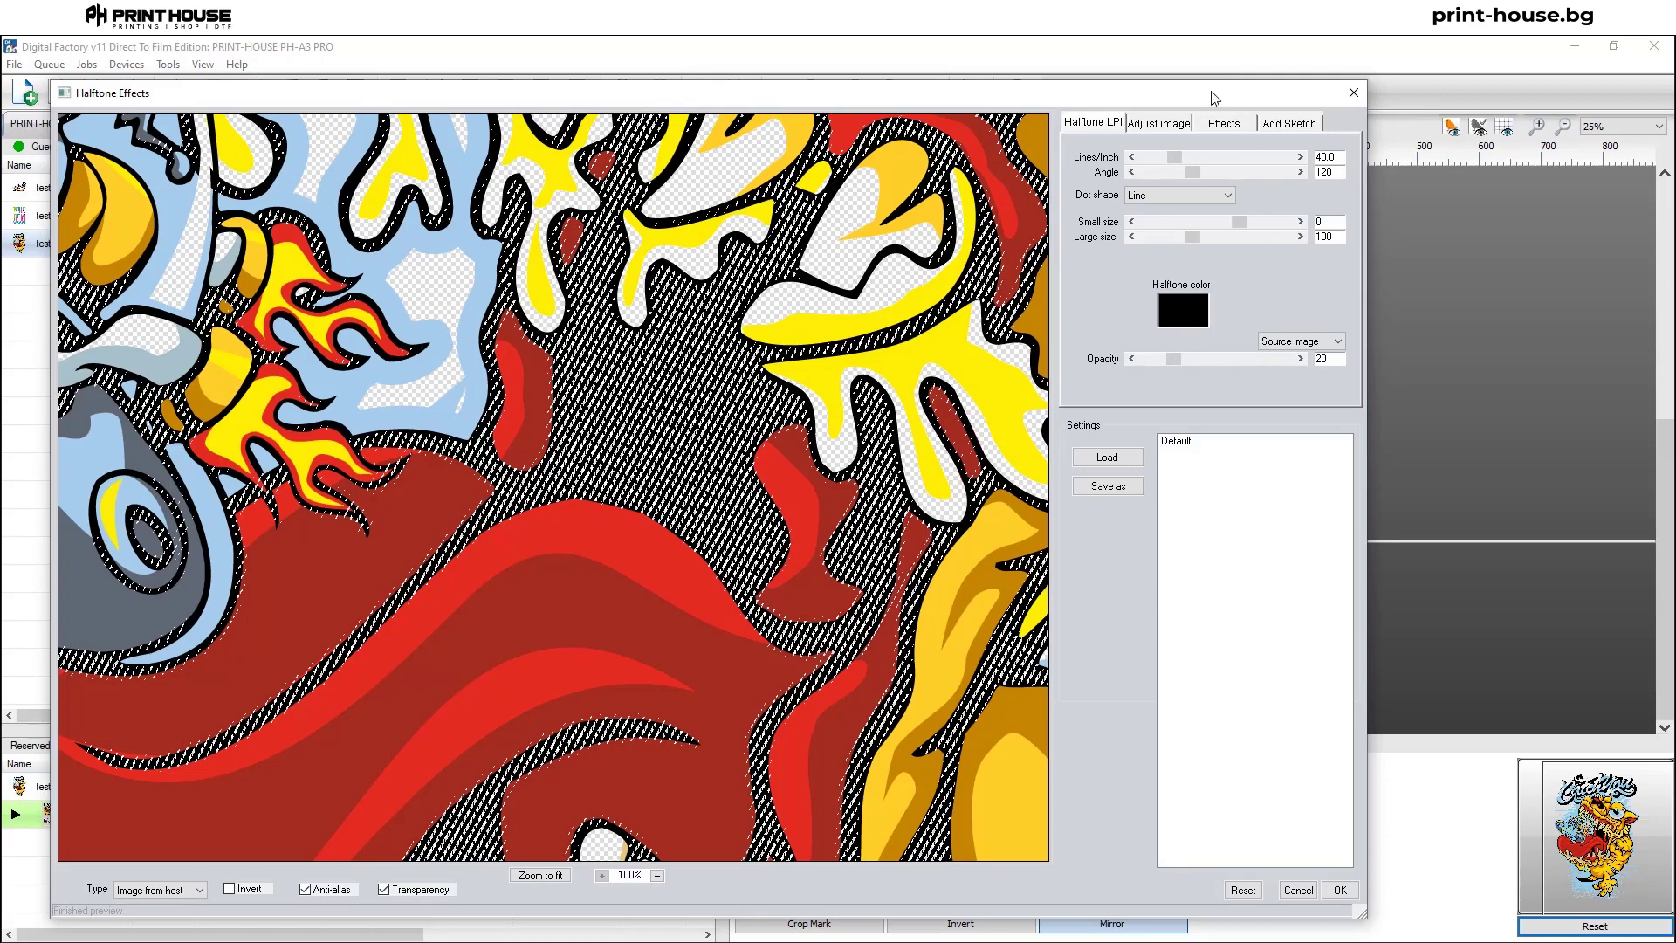
pyautogui.press('Return')
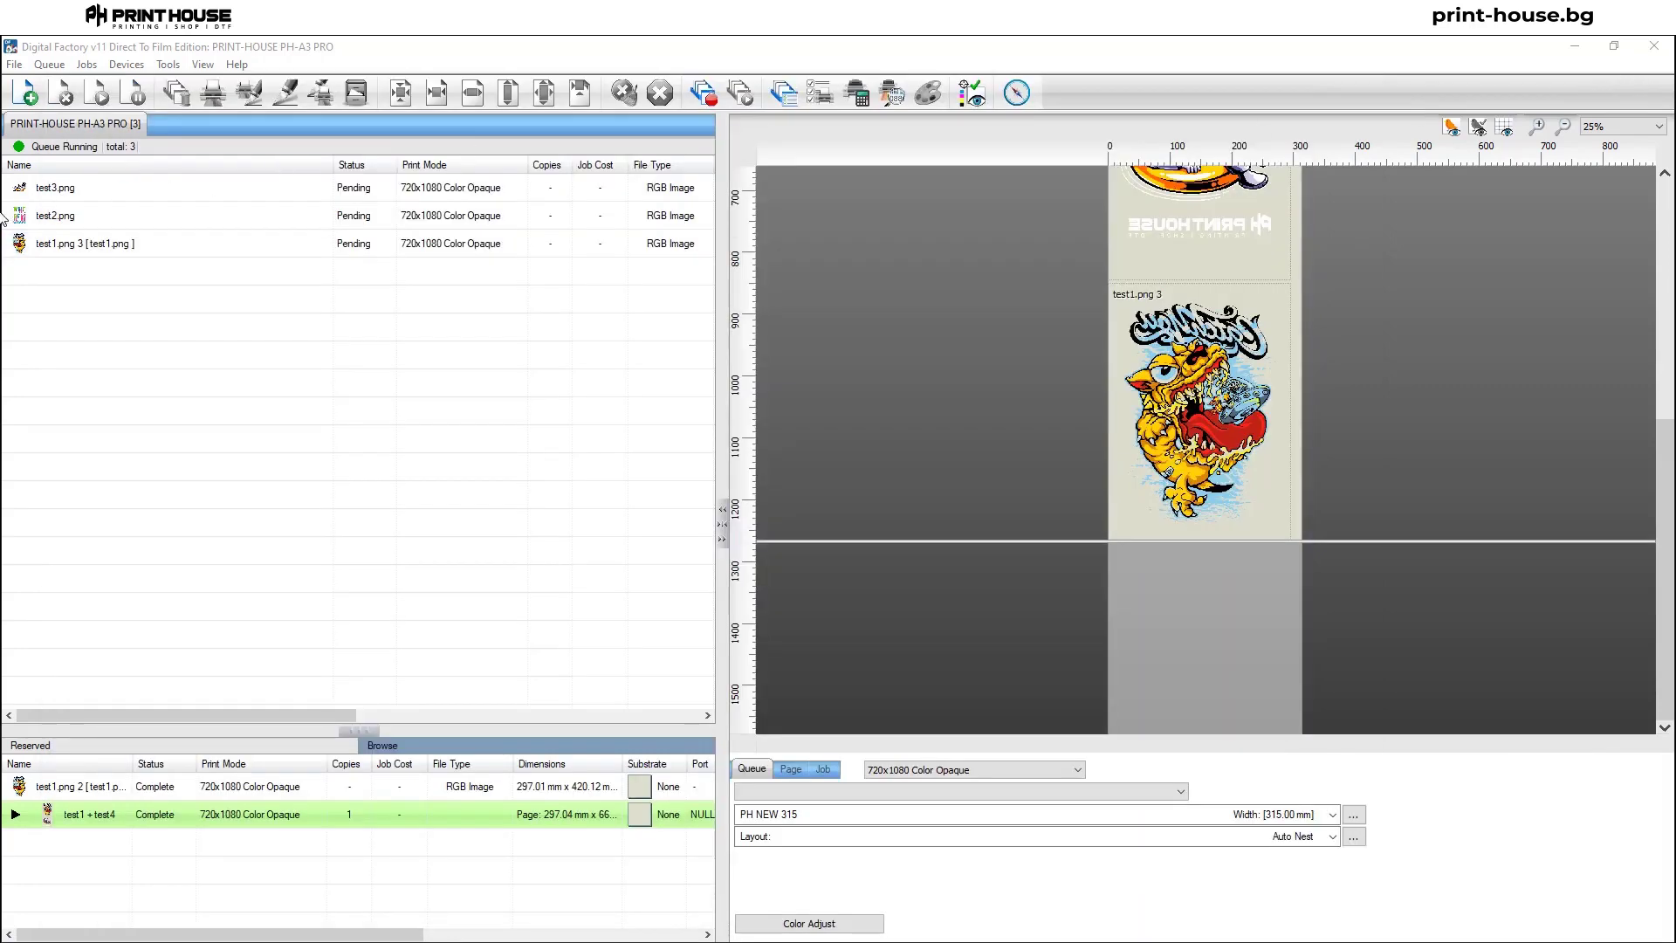
# Try the Brickwork and Metal displacement maps in the Distressed Frames effect on the test1.png 3 job, and close the effect.
pyautogui.rightClick(37, 248)
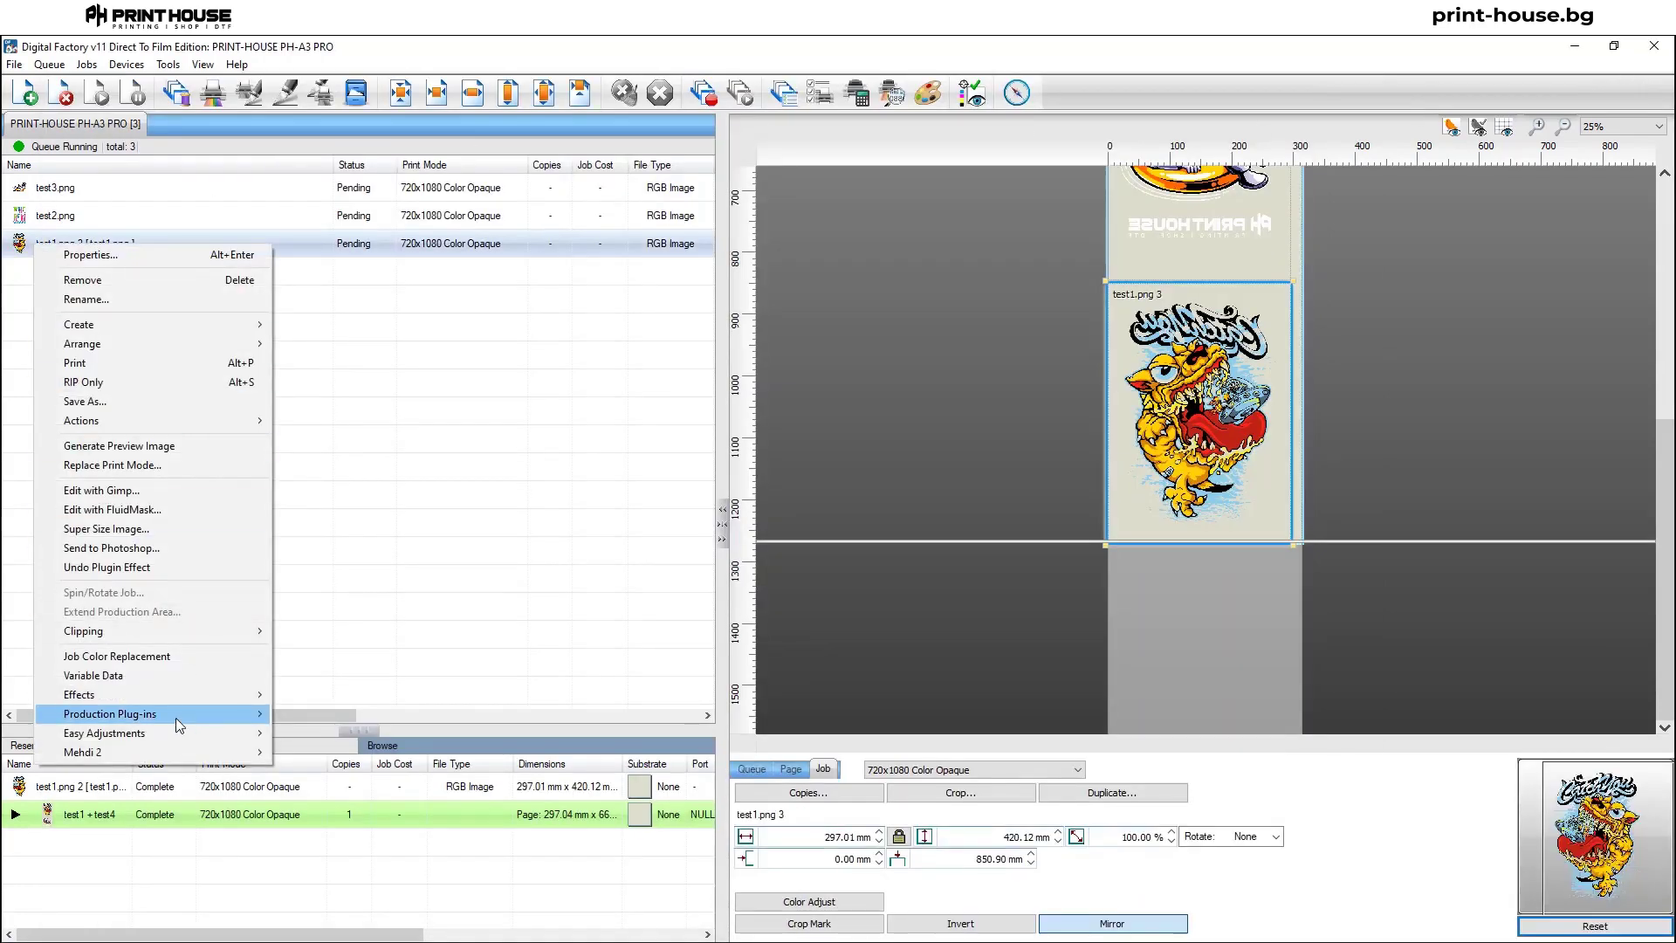
pyautogui.moveTo(175, 717)
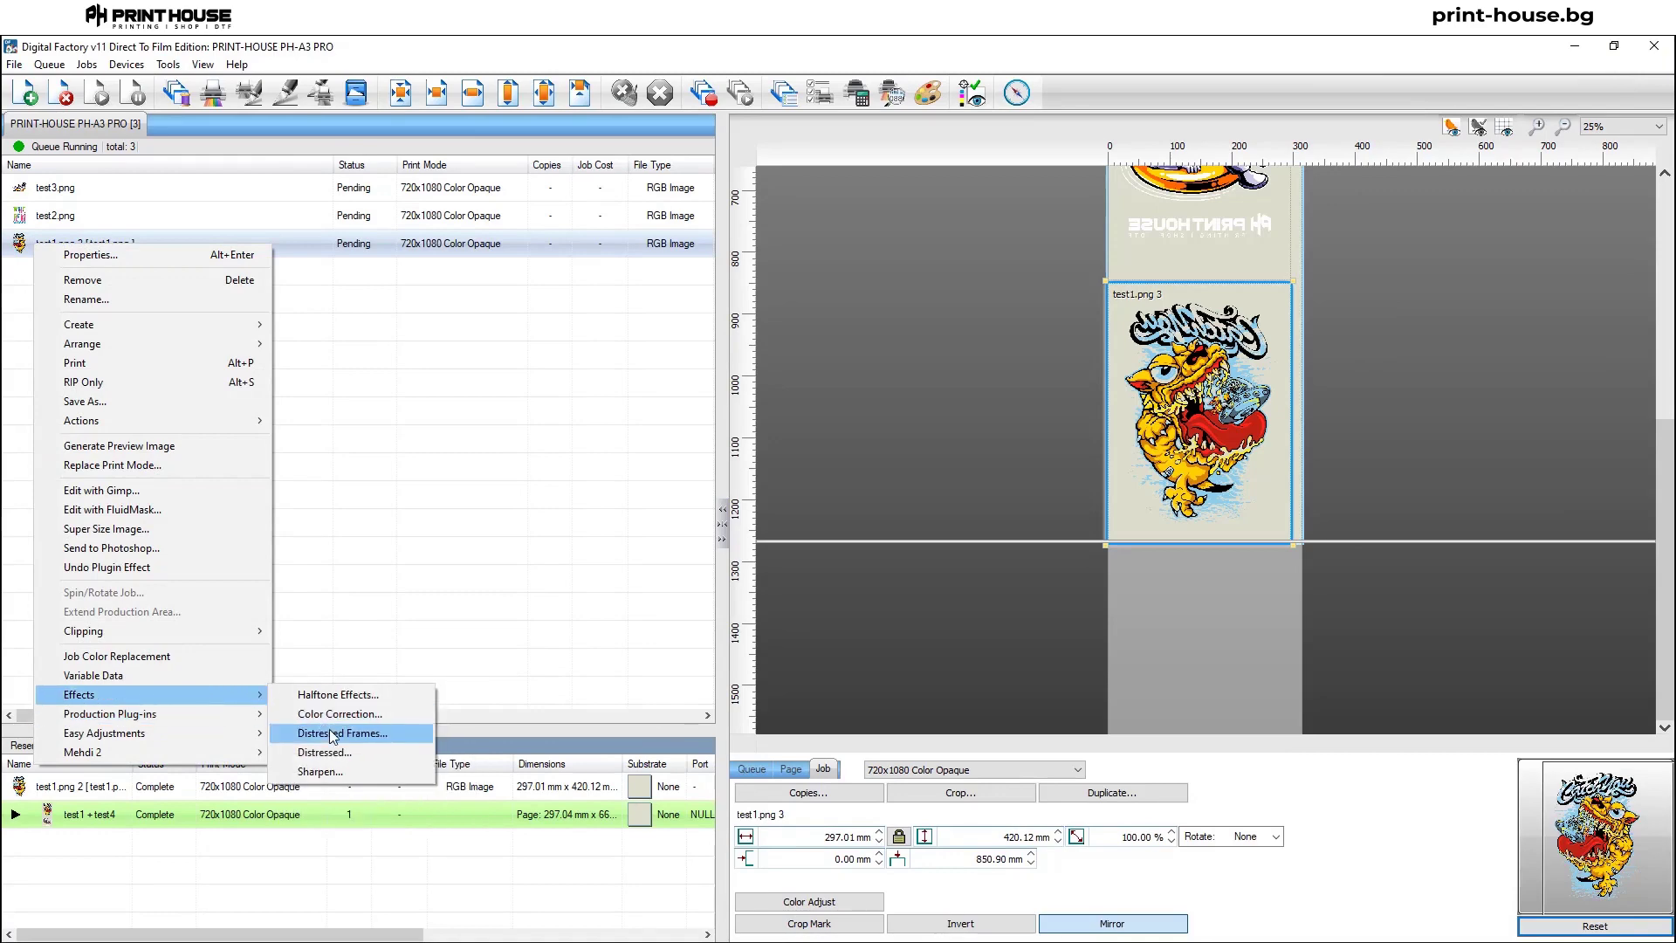
pyautogui.click(331, 733)
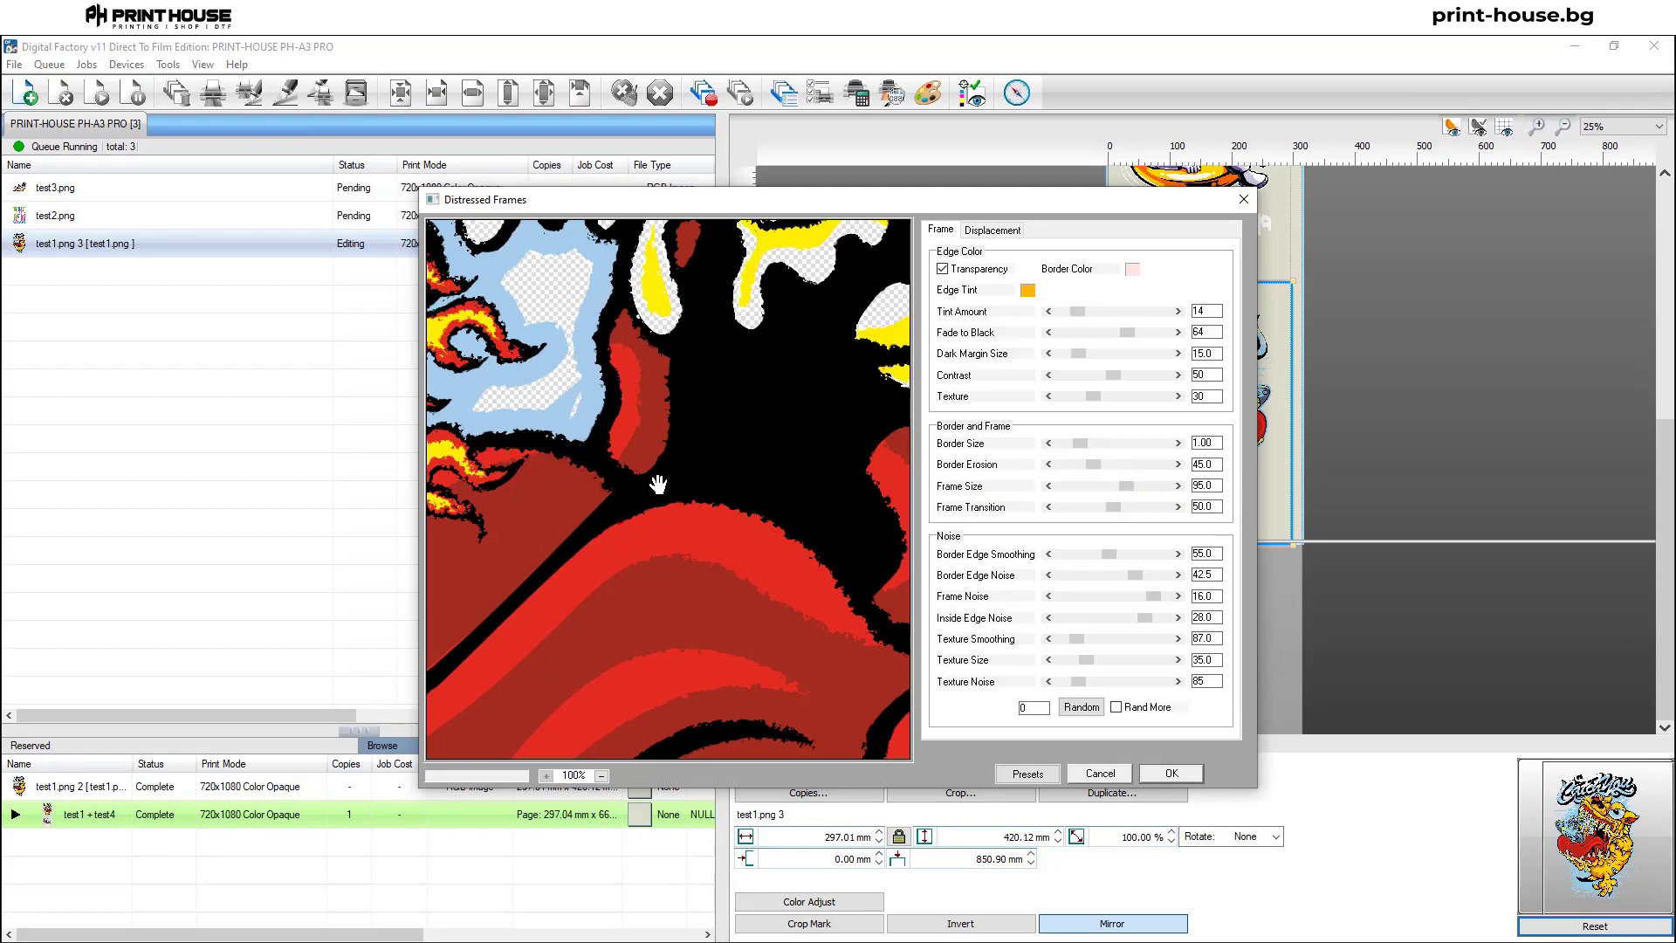
pyautogui.click(995, 230)
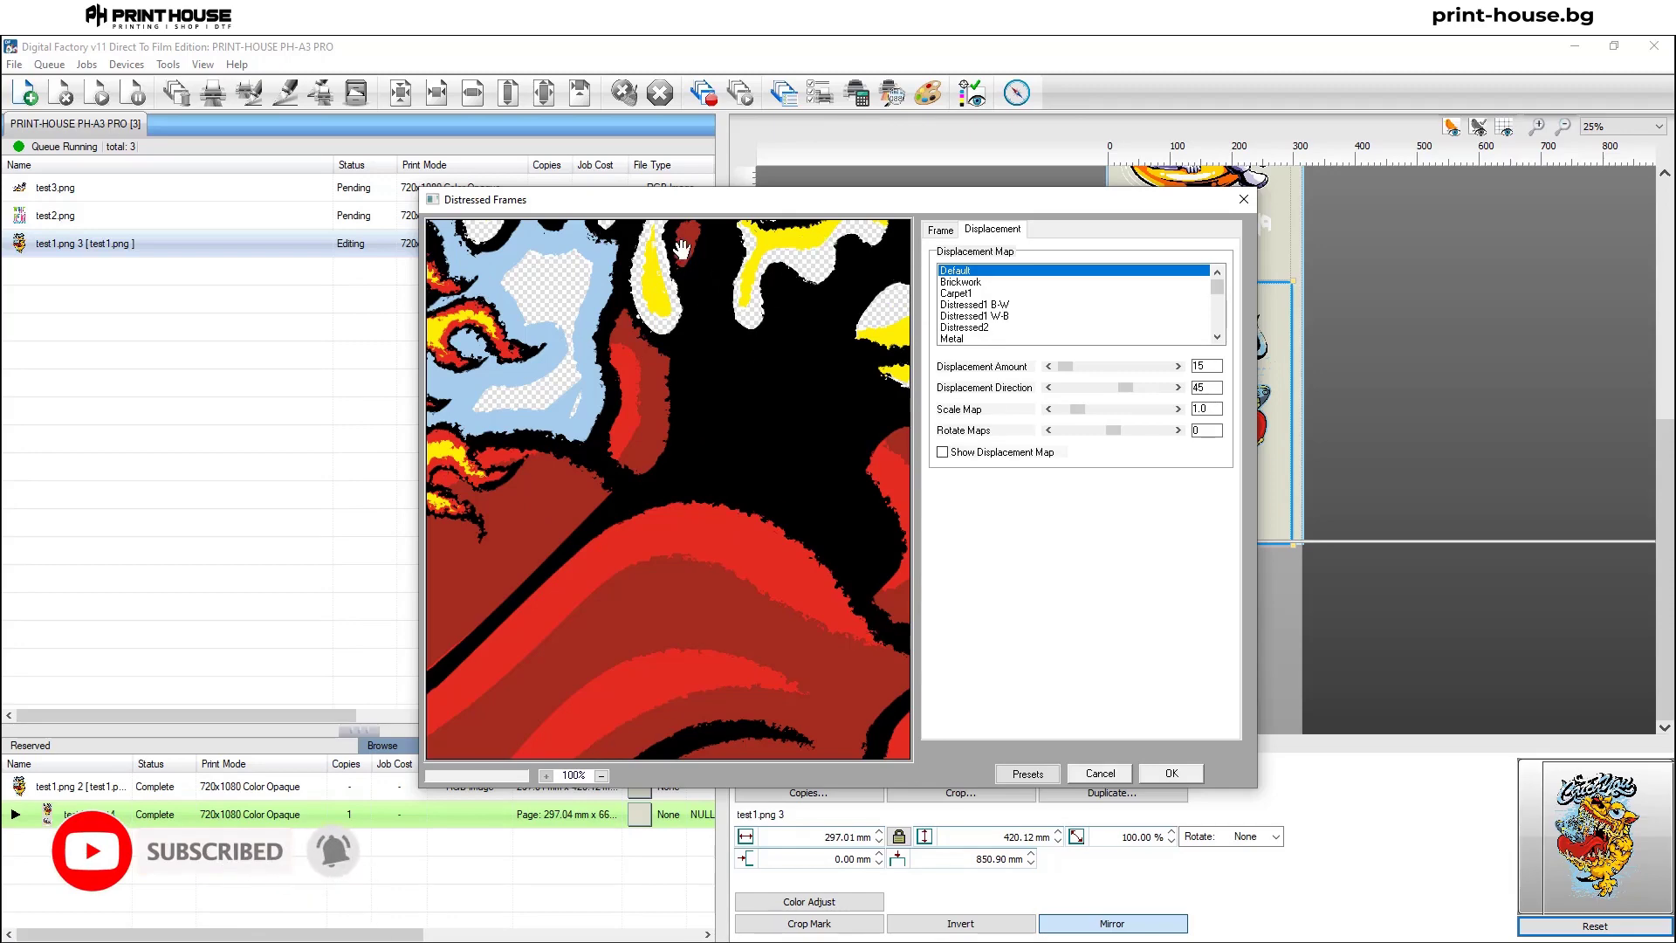
pyautogui.click(959, 283)
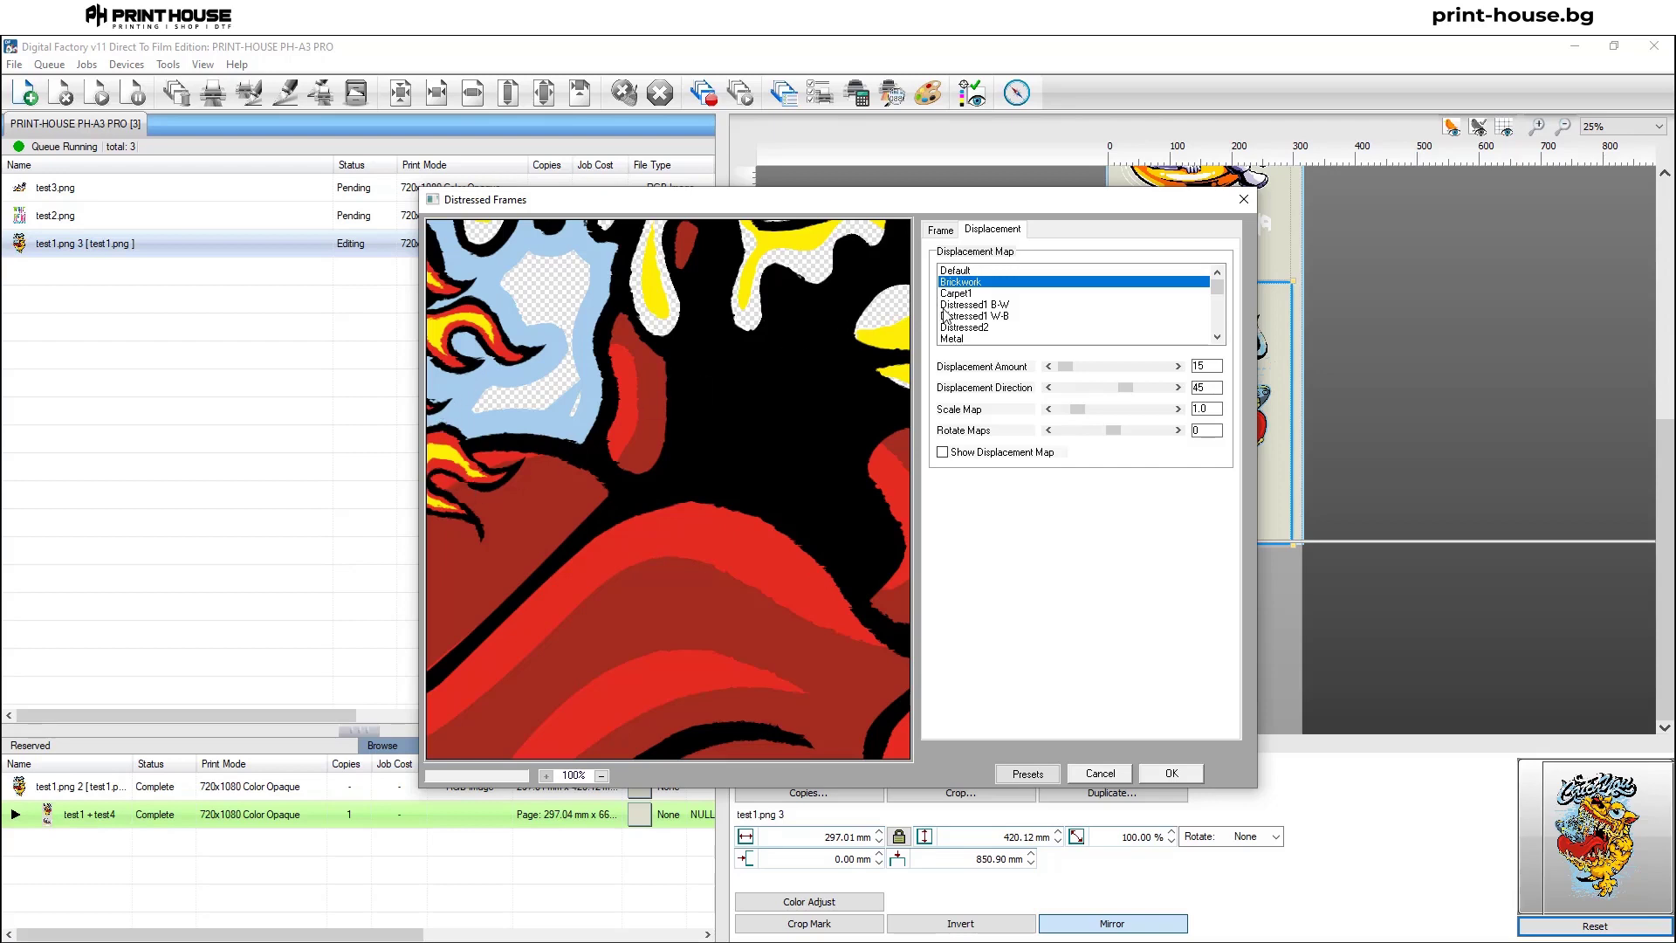
pyautogui.click(953, 338)
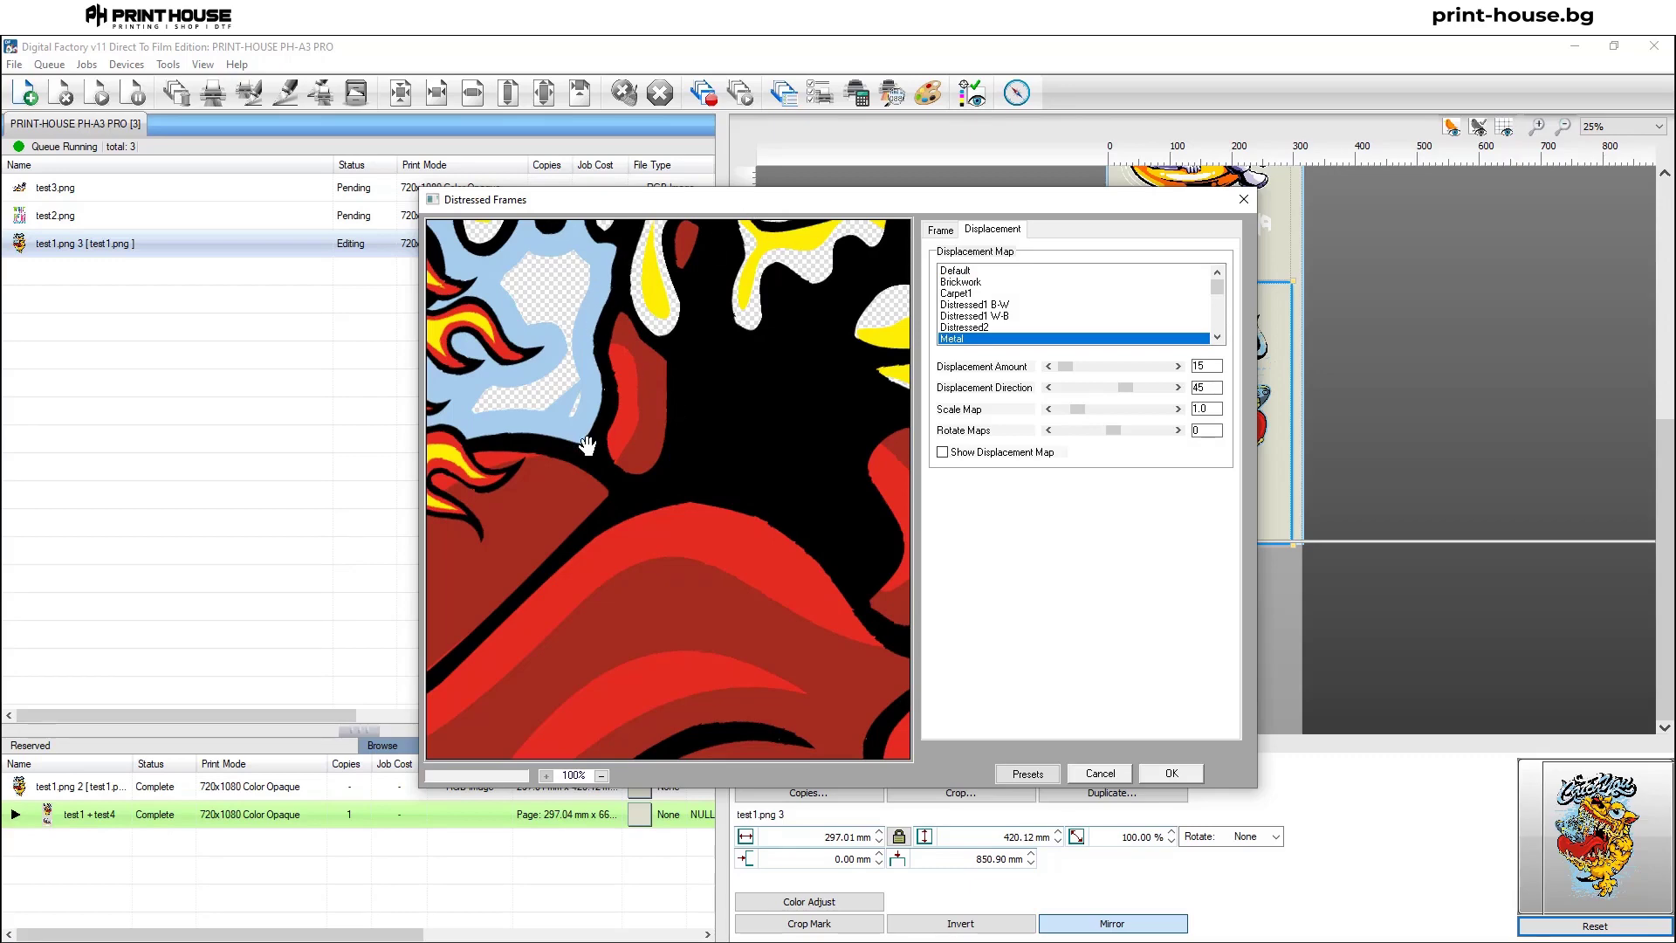
pyautogui.moveTo(758, 206); pyautogui.dragTo(795, 192)
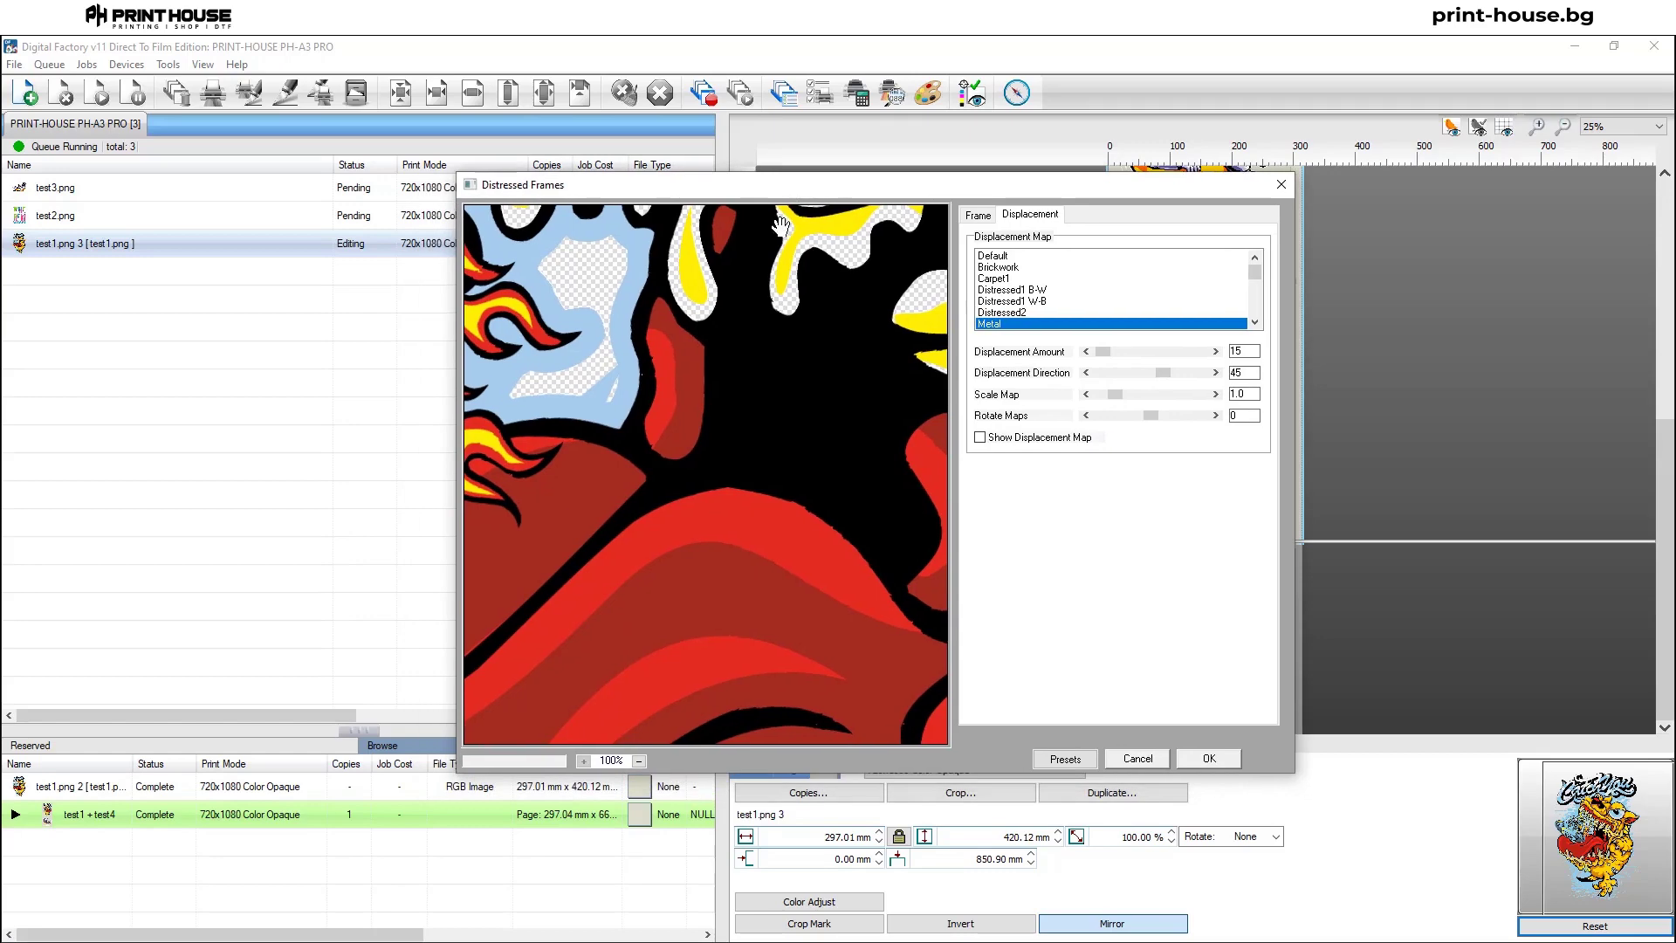
pyautogui.moveTo(718, 311); pyautogui.dragTo(770, 378)
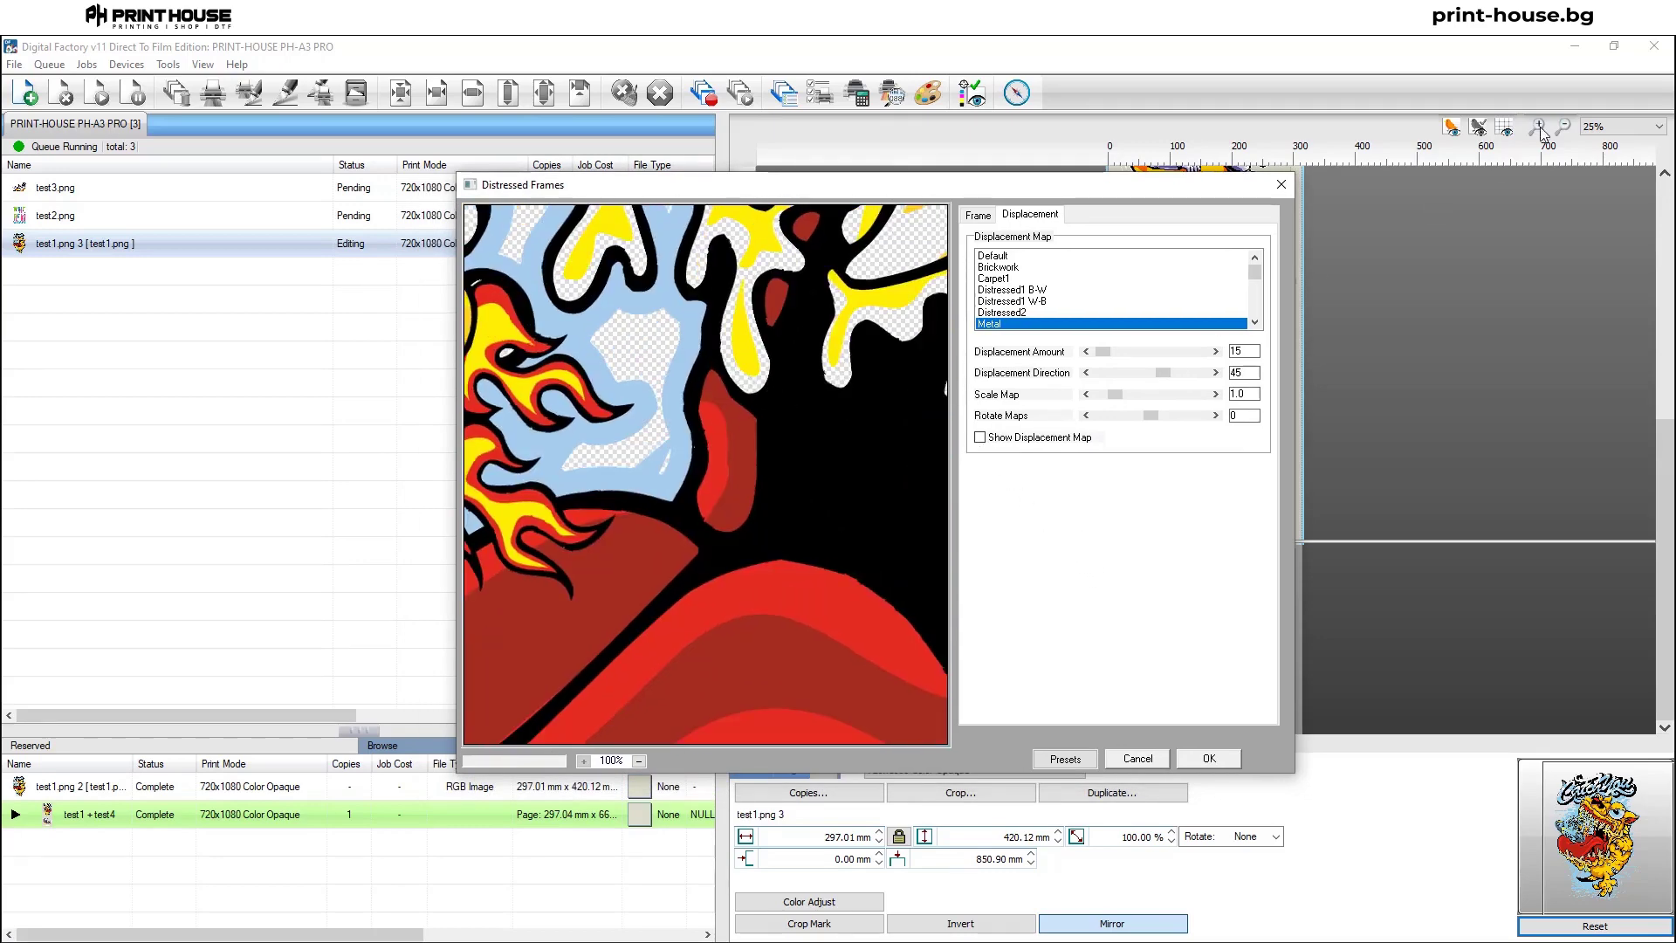
pyautogui.press('Return')
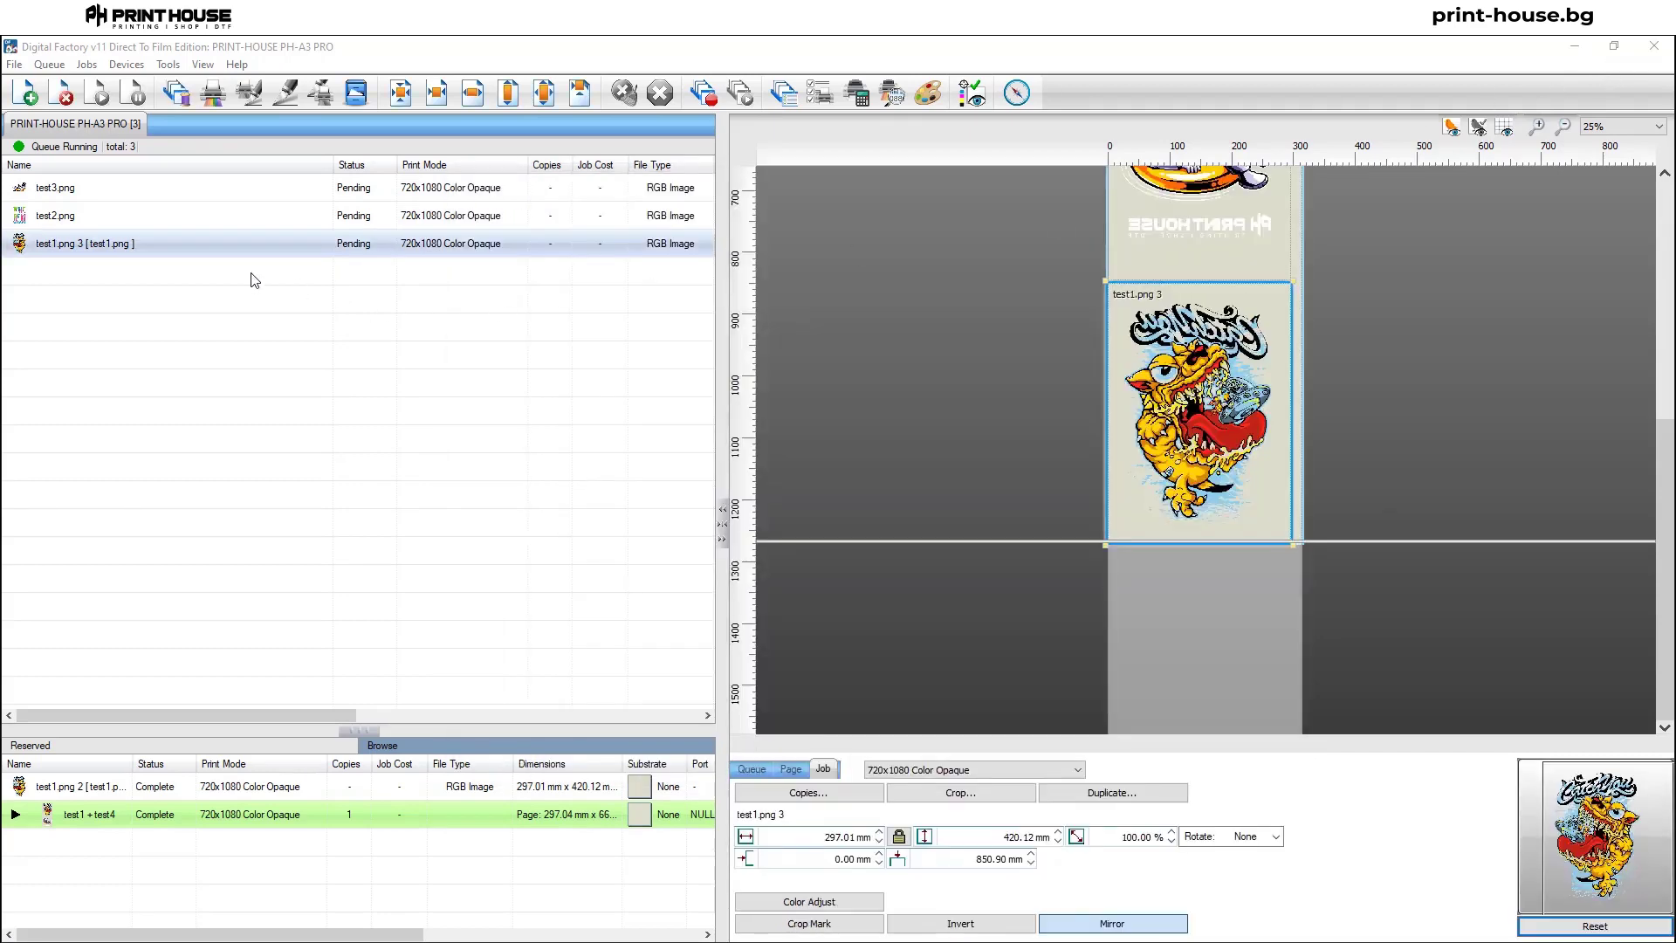
# Open the Rasterization production plug-in for the test1.png 3 job and turn on transparency.
pyautogui.rightClick(144, 247)
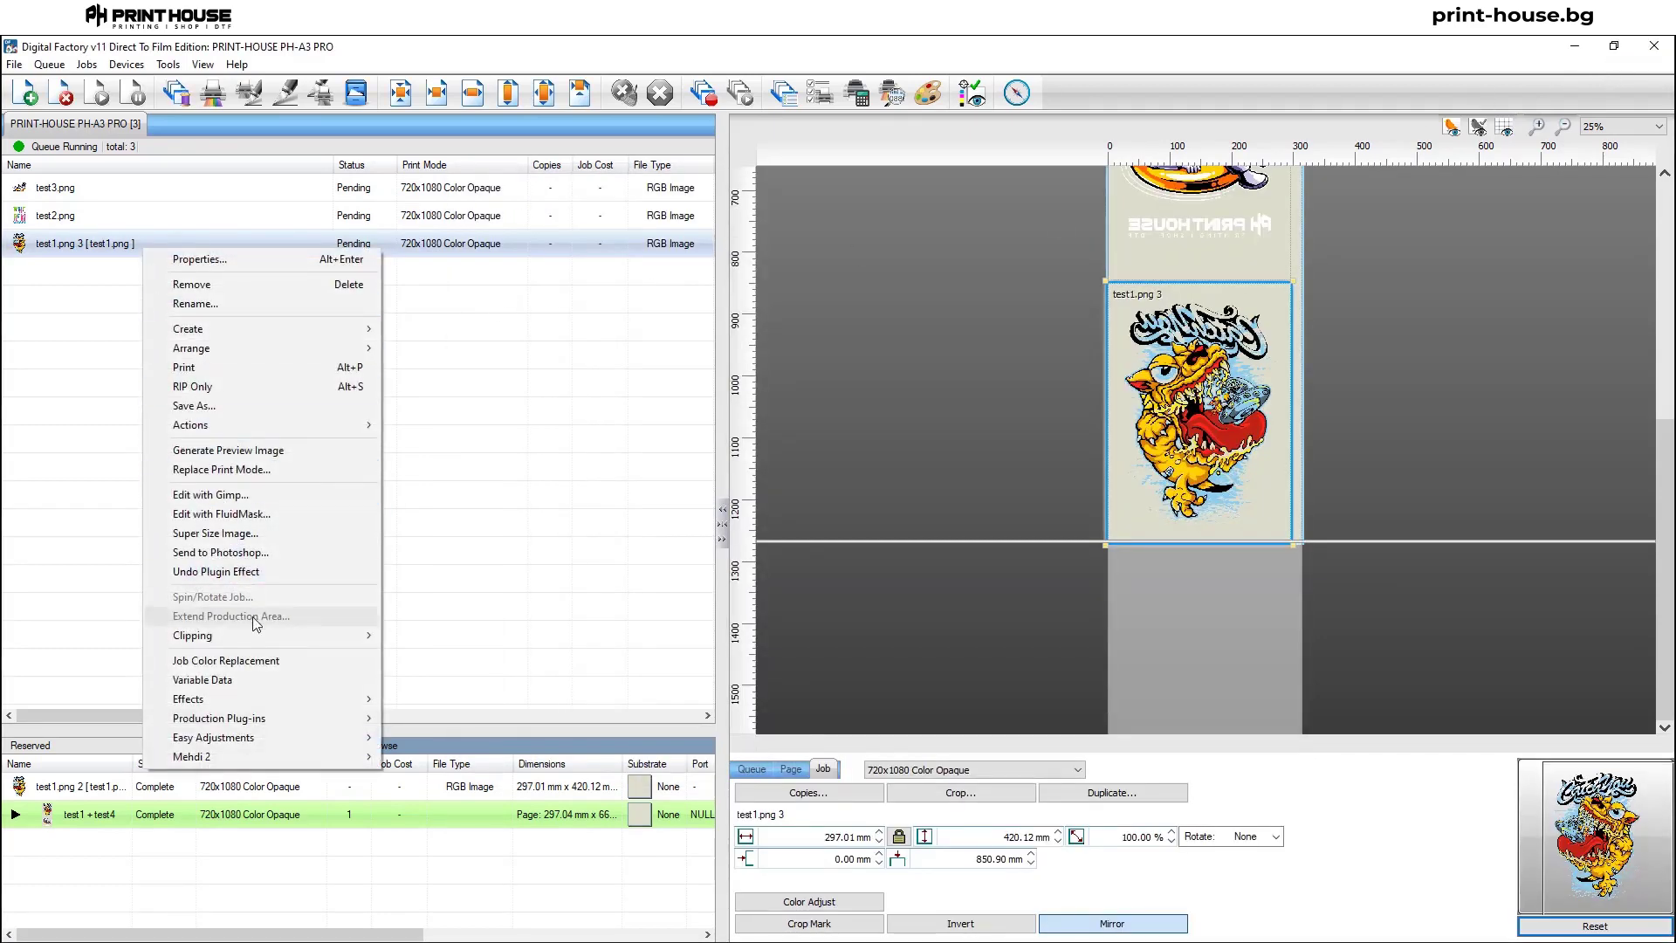
pyautogui.moveTo(265, 694)
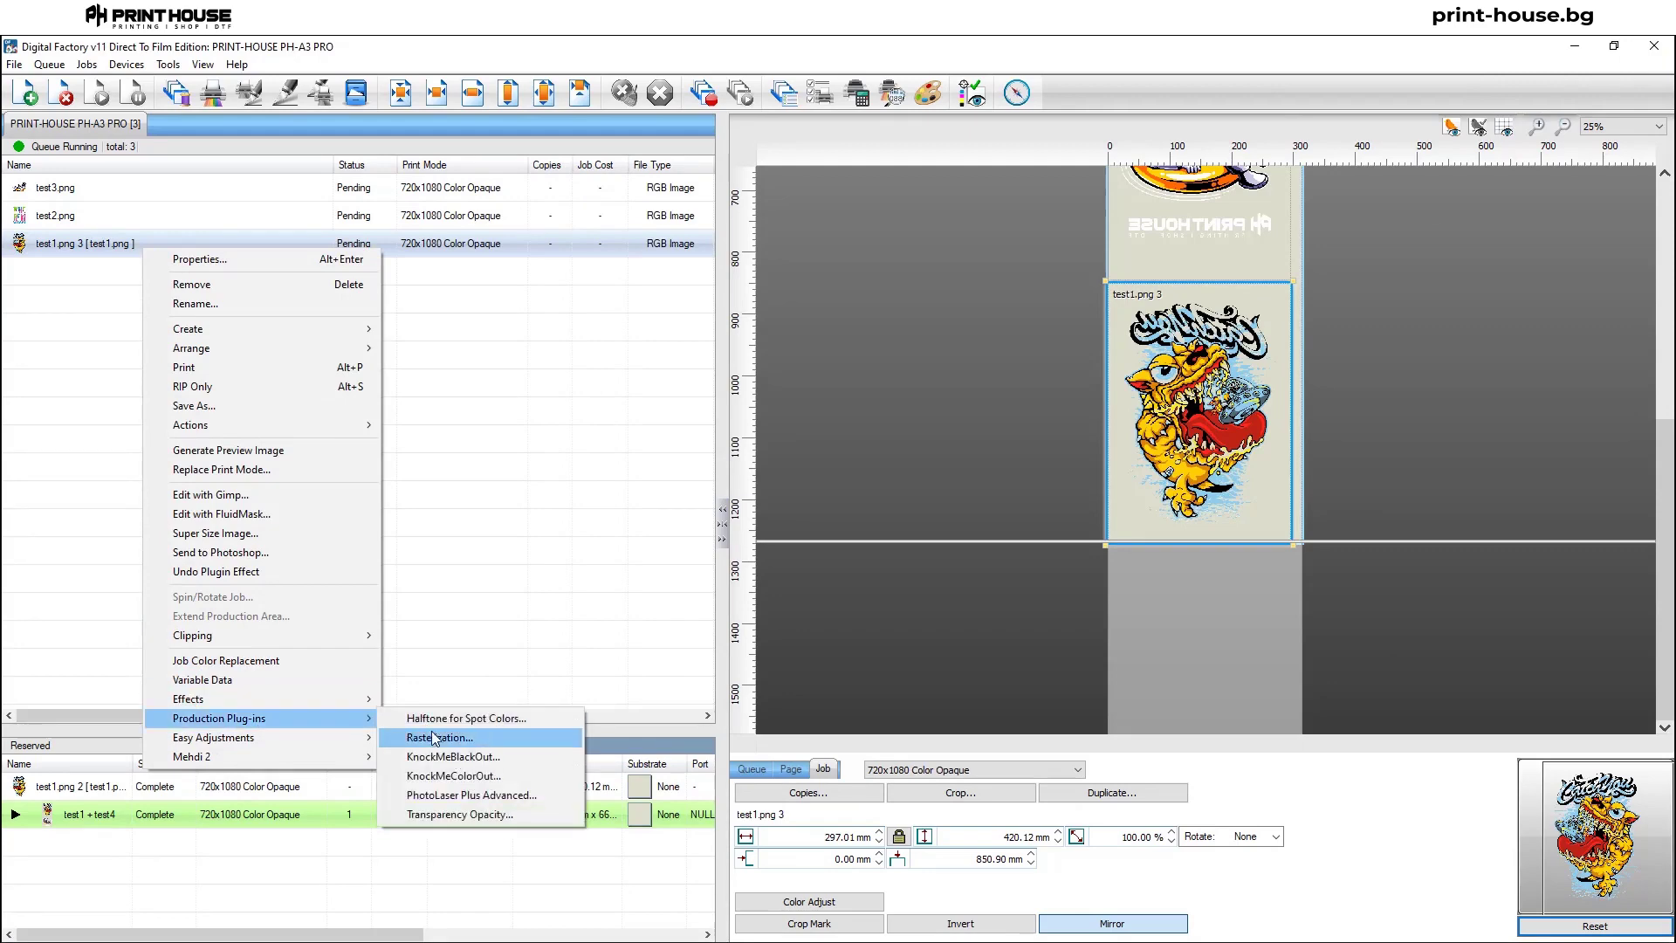
pyautogui.click(435, 738)
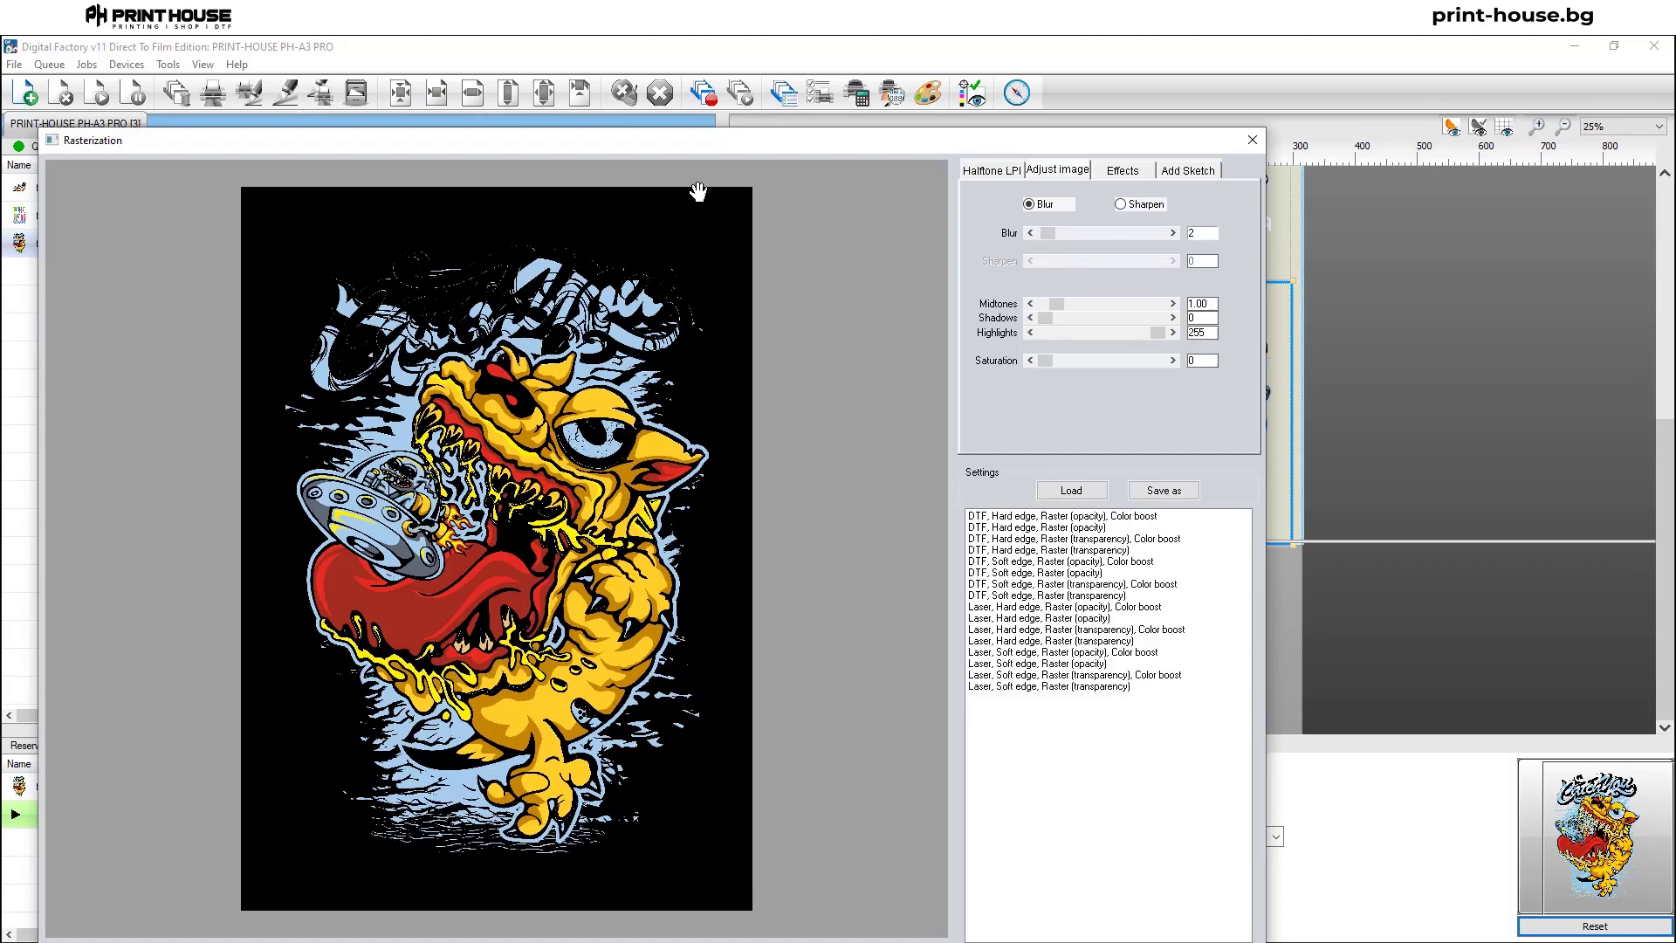
pyautogui.moveTo(727, 143); pyautogui.dragTo(786, 83)
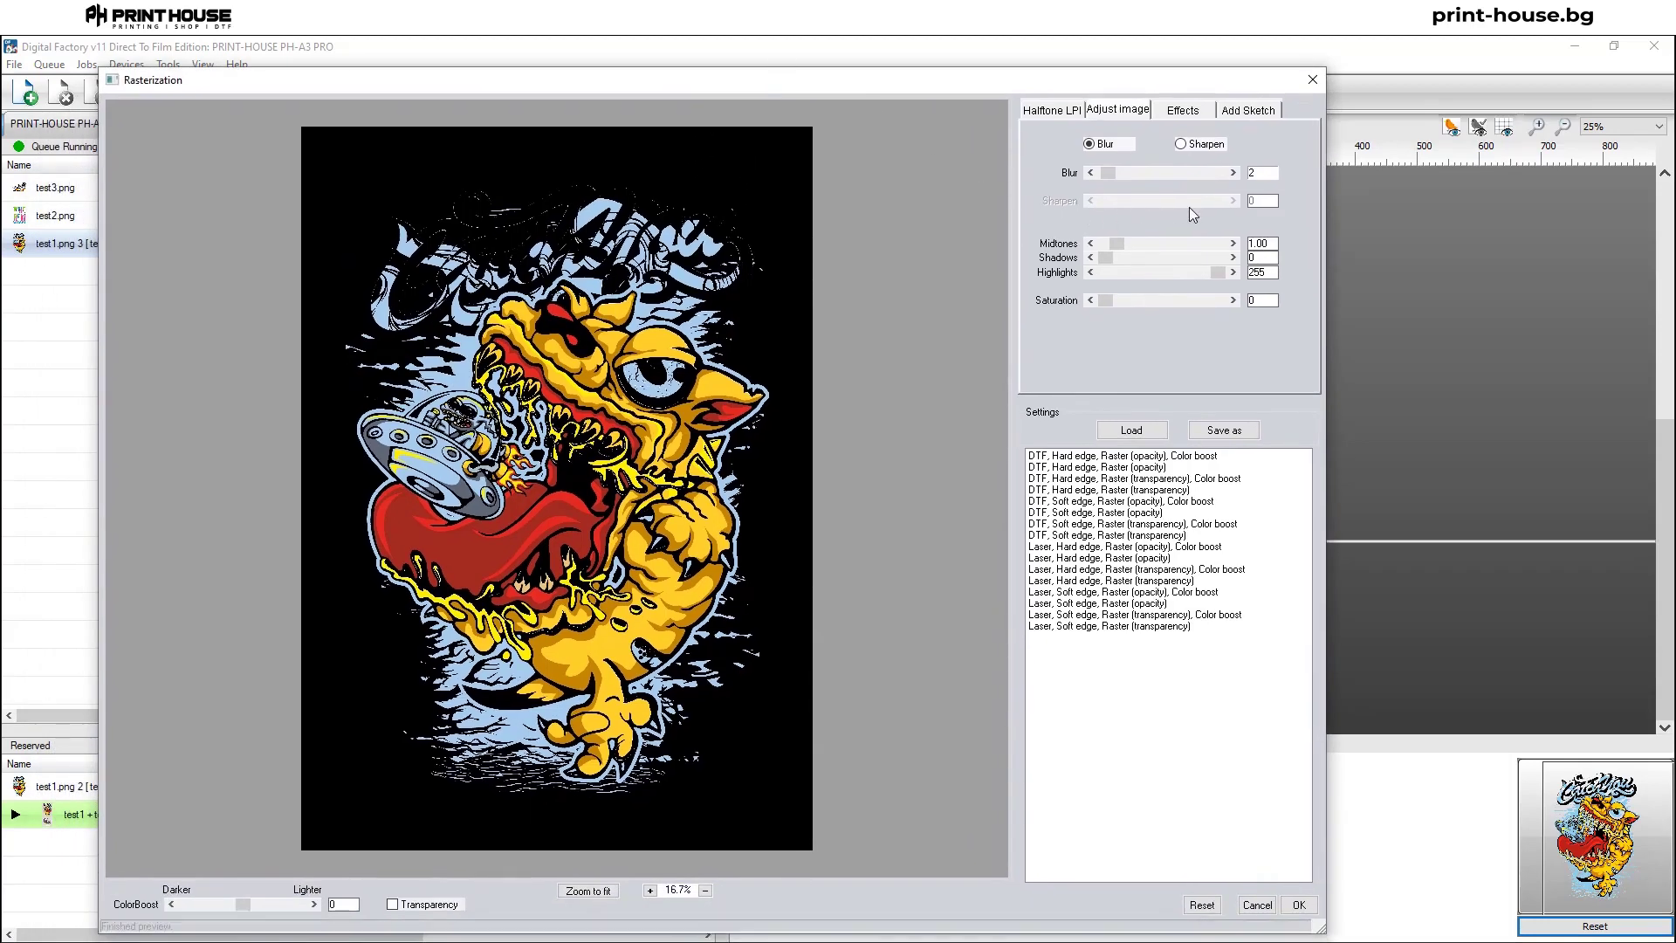
pyautogui.click(649, 890)
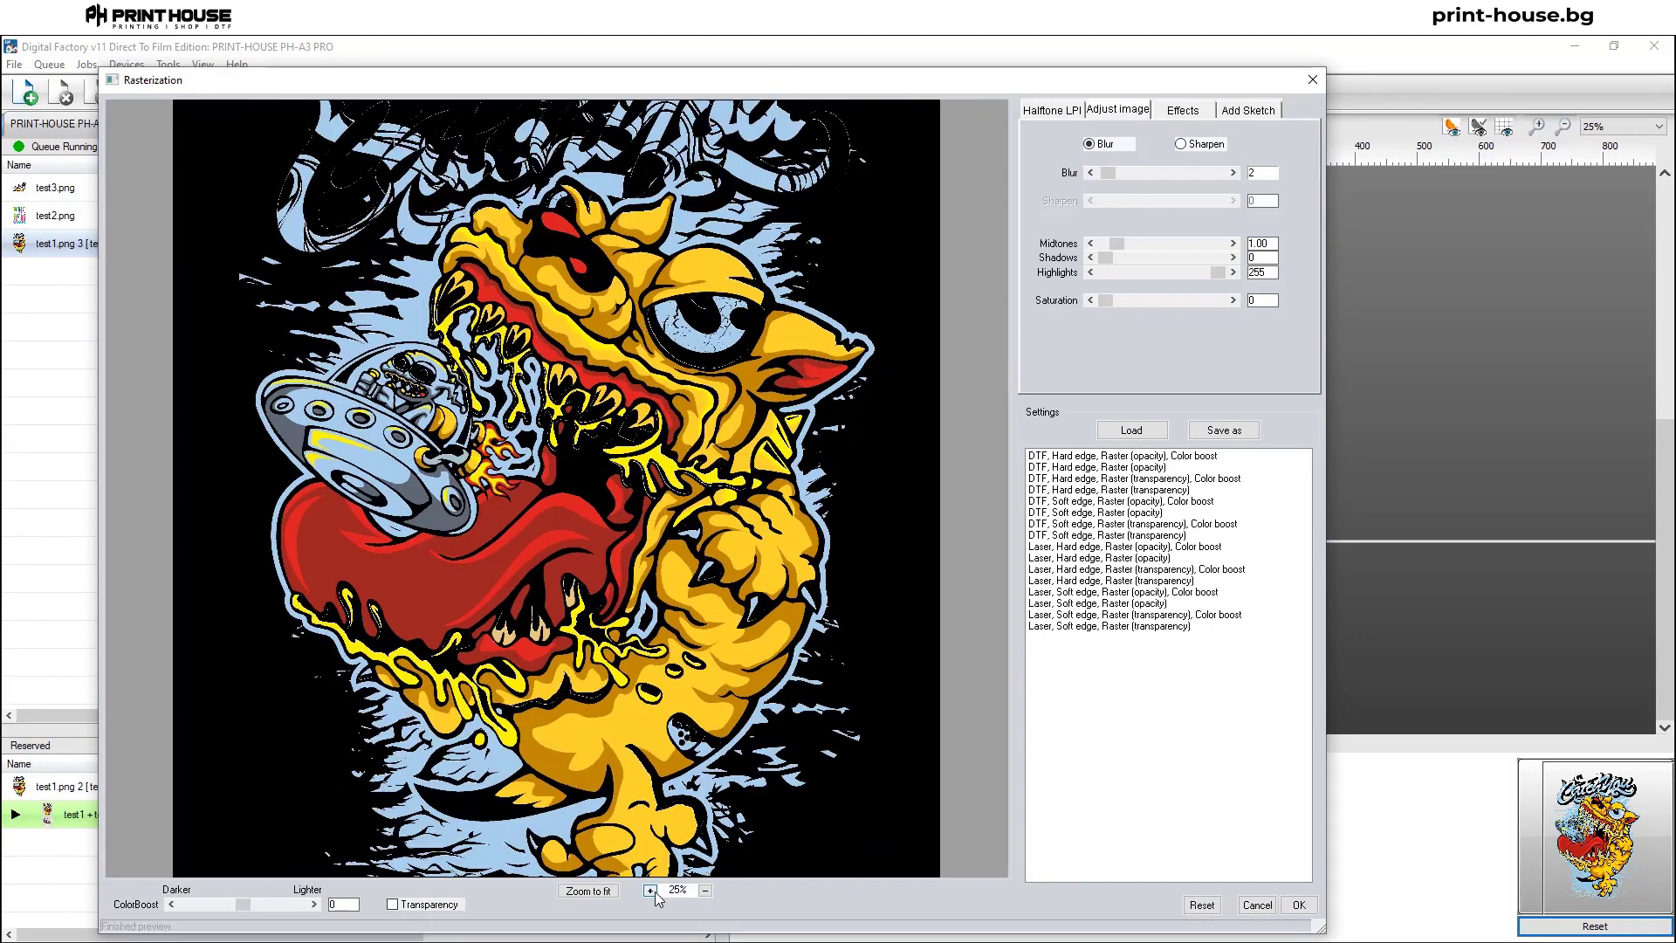
pyautogui.click(398, 905)
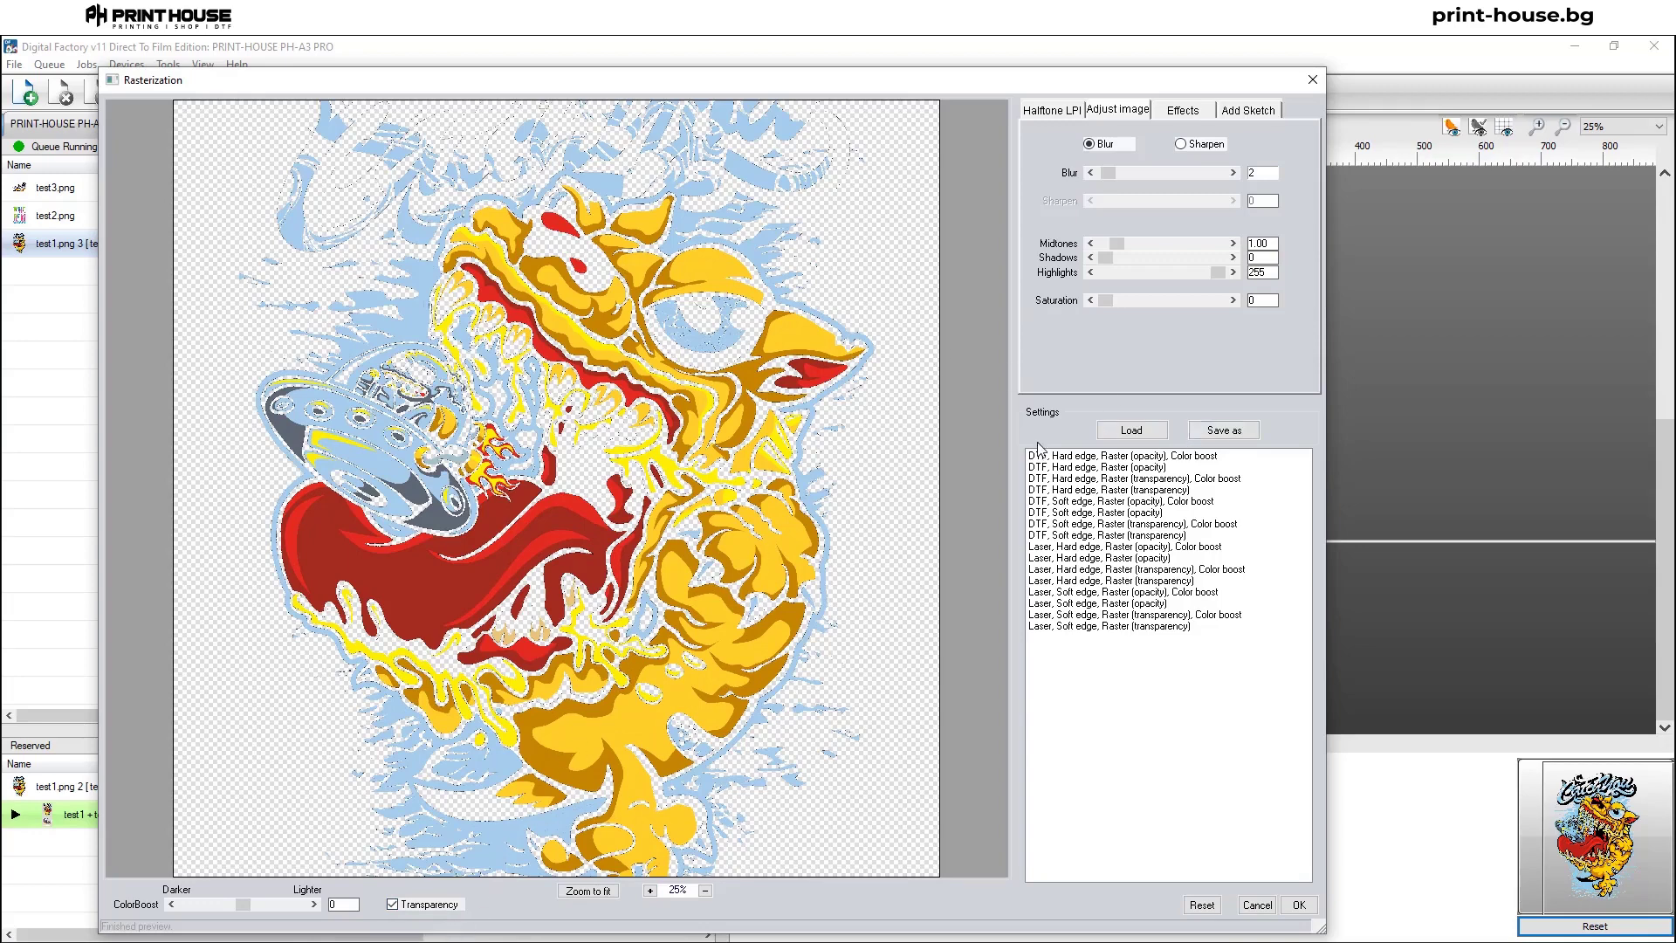
# Review the halftone dot shapes in Rasterization, keeping Circles, and set ColorBoost to -57.
pyautogui.click(1059, 113)
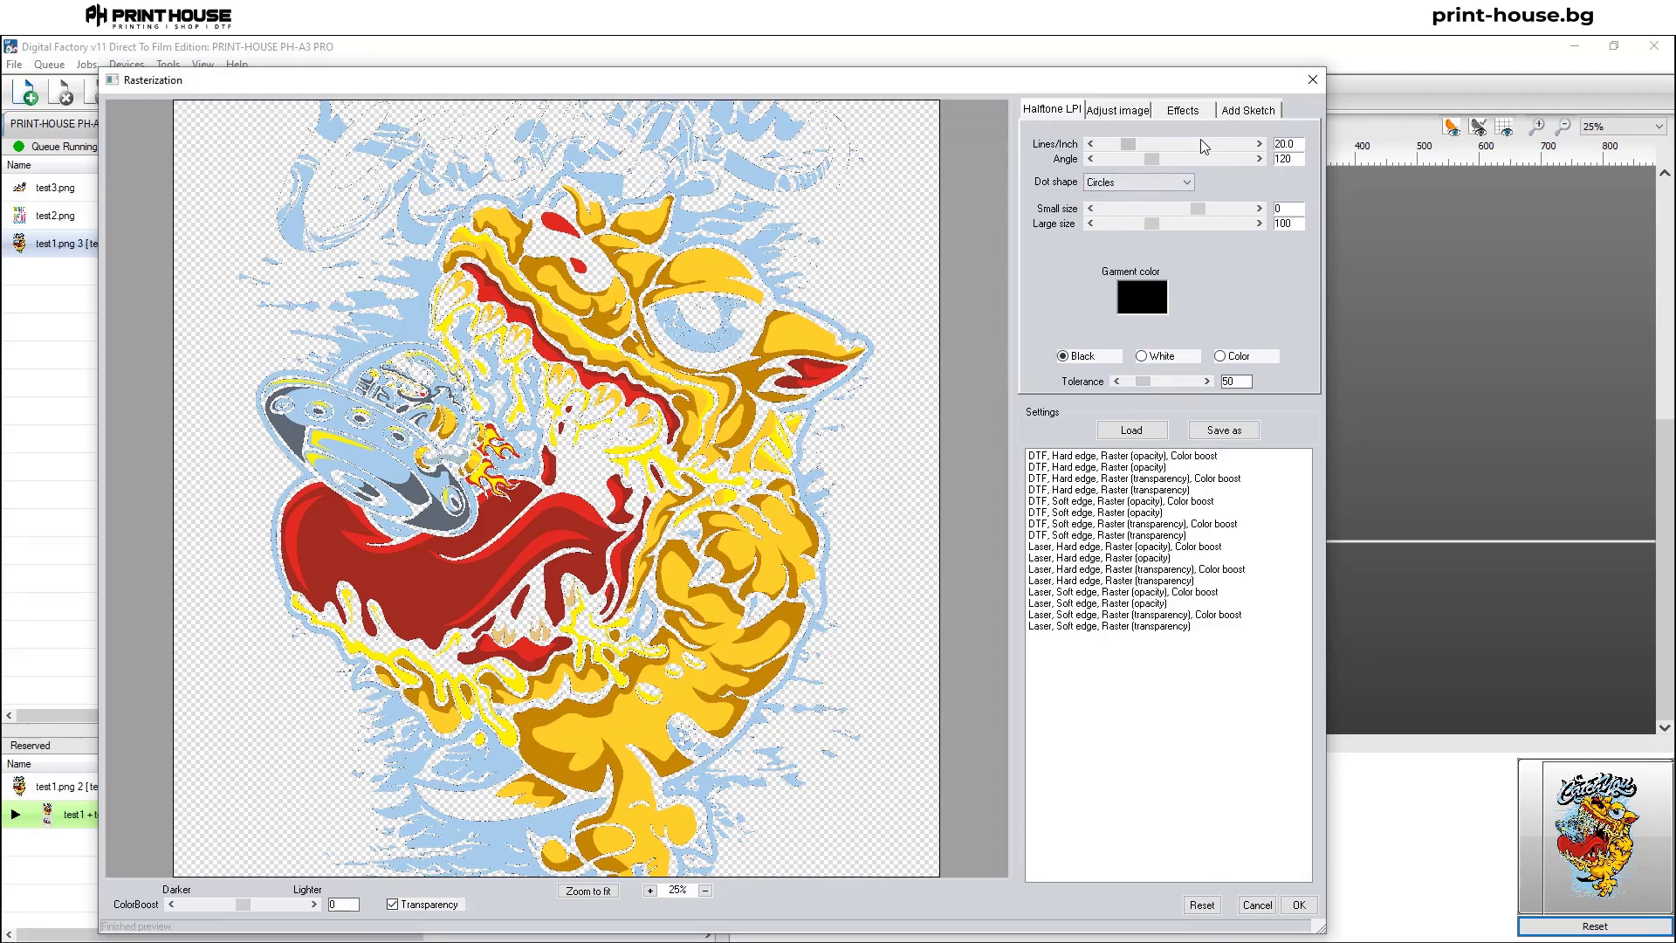
pyautogui.click(1188, 182)
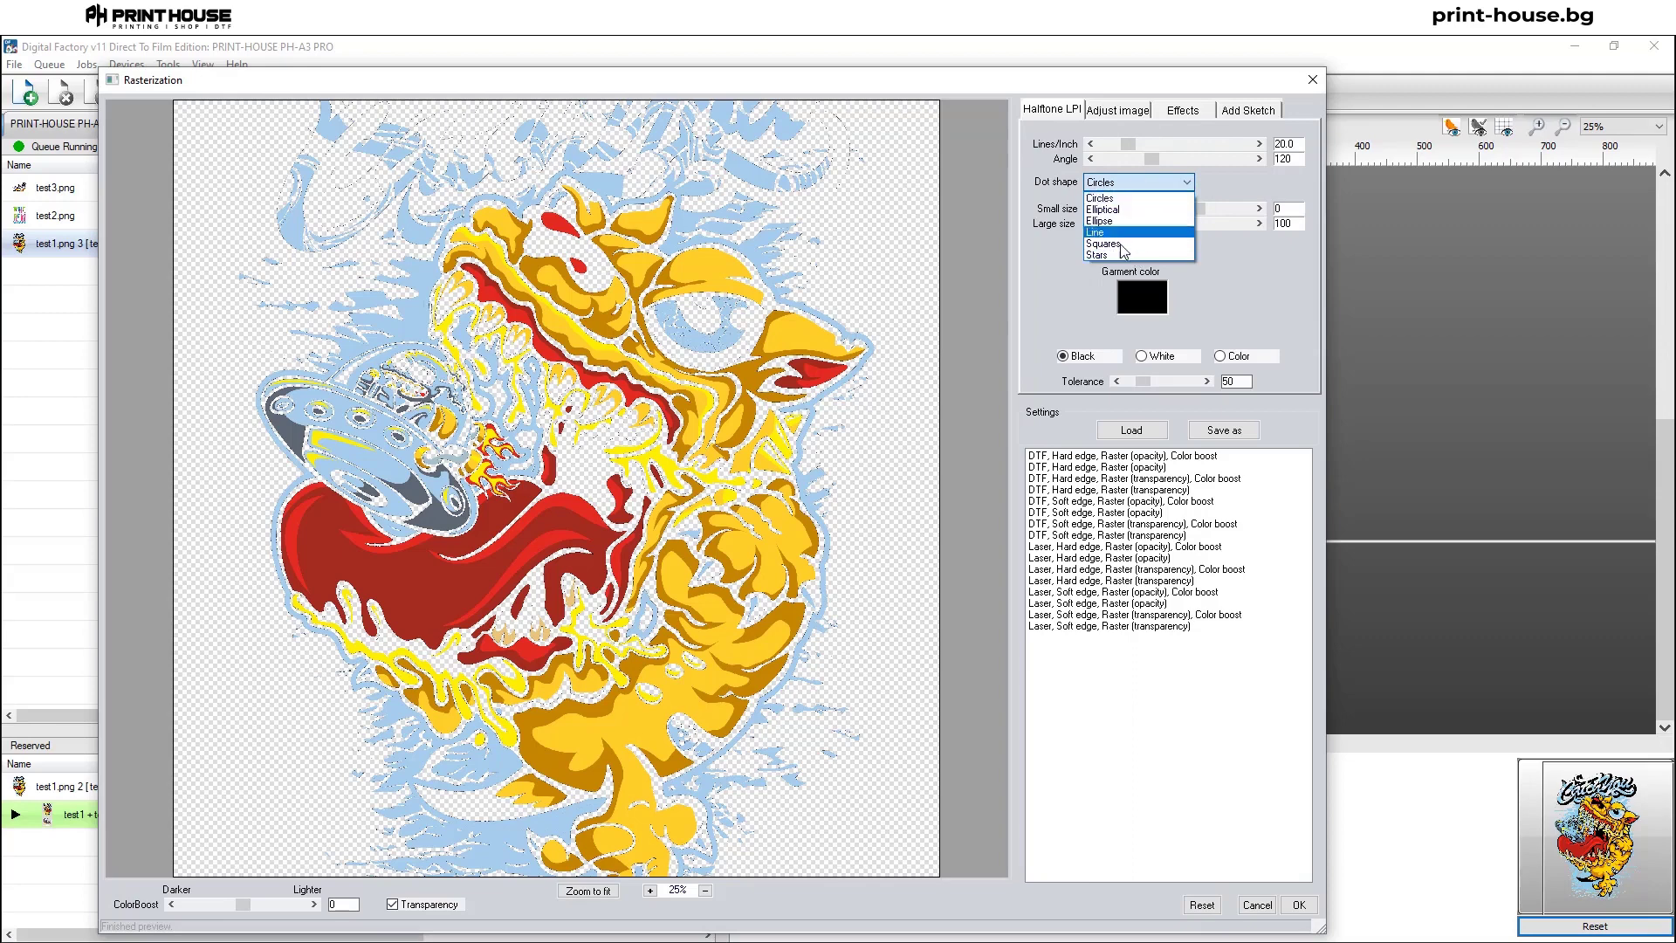
pyautogui.click(1212, 302)
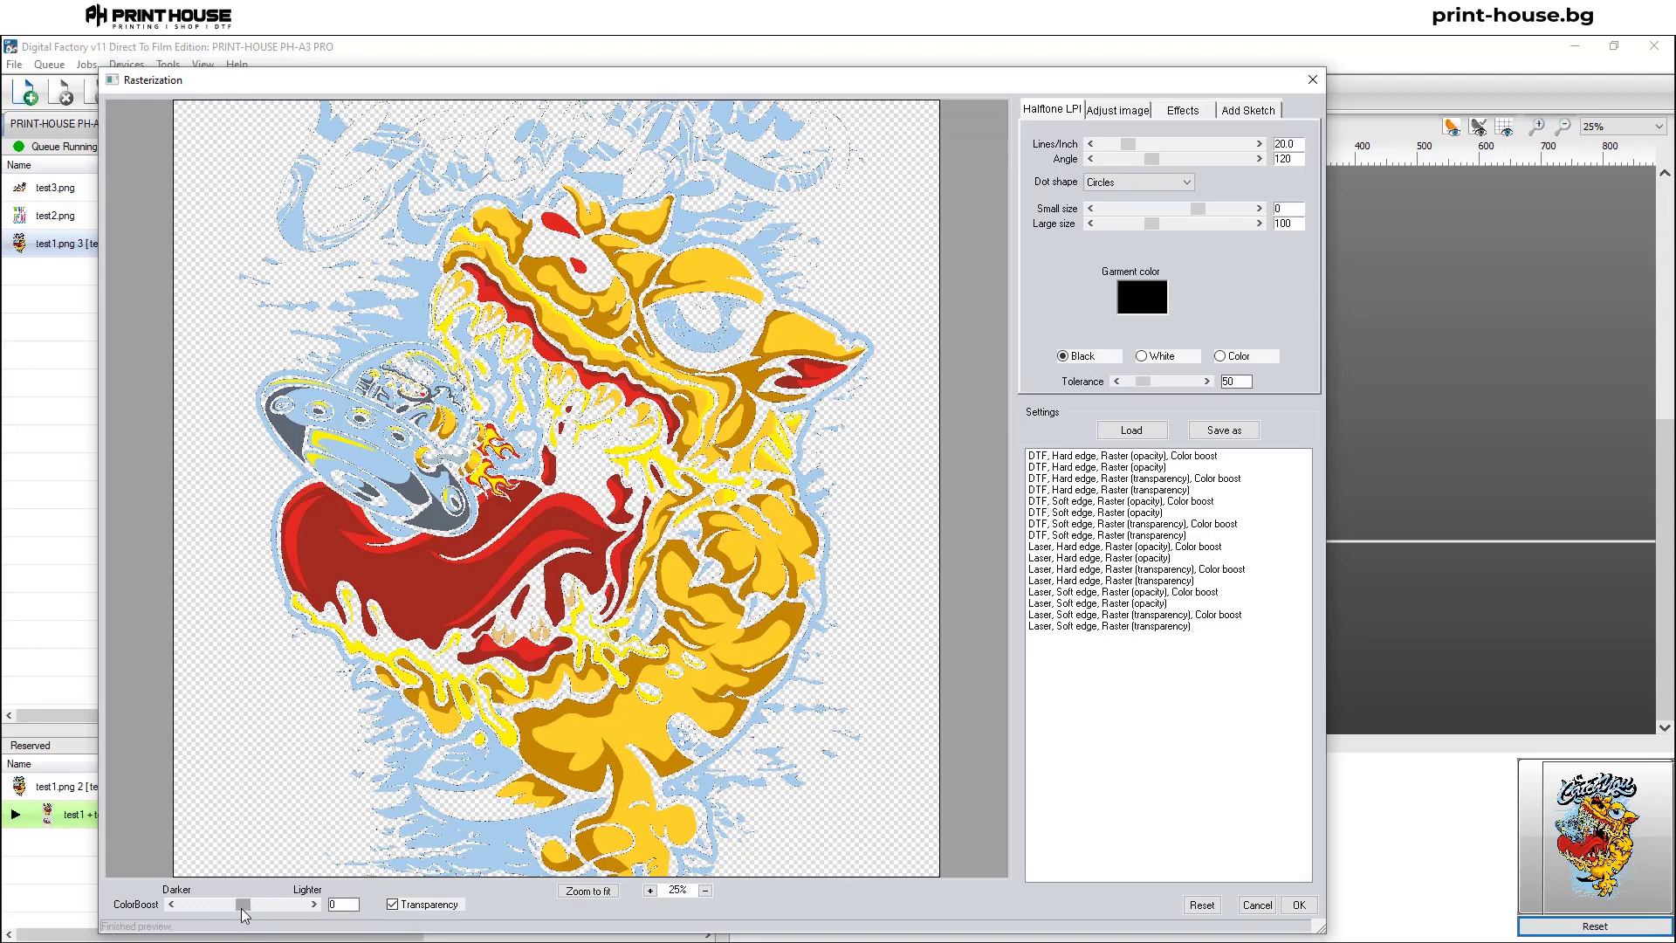
pyautogui.moveTo(245, 914); pyautogui.dragTo(231, 914)
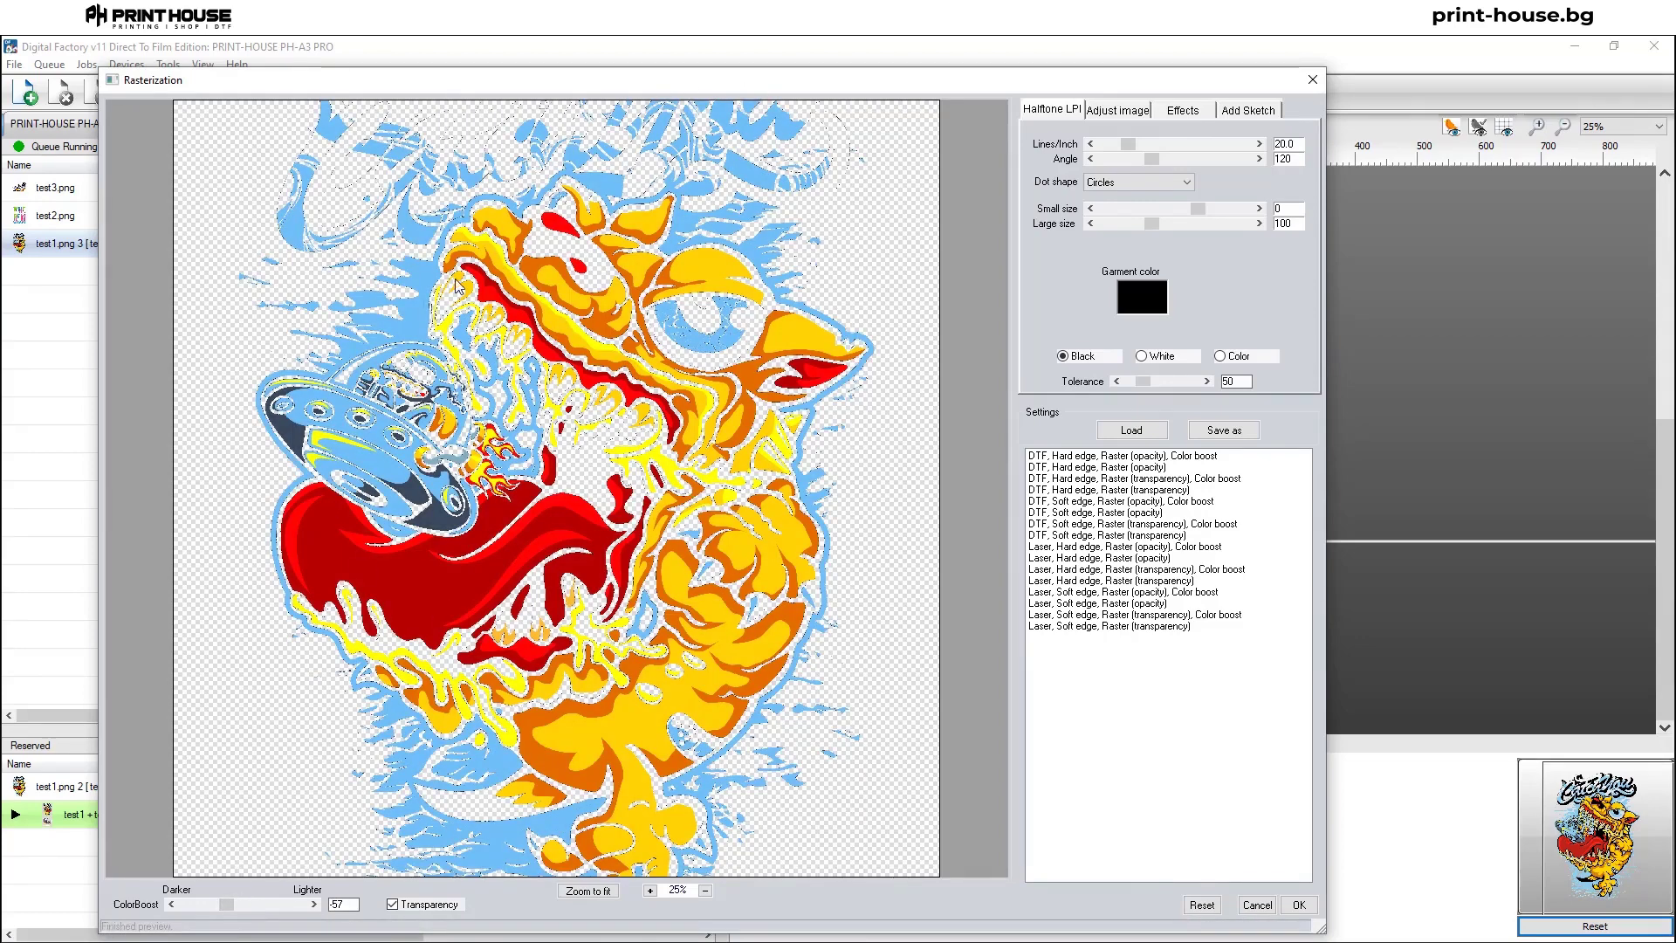
# Try several DTF and Laser raster presets, ending with DTF, Hard edge, Raster (transparency), and close Rasterization without applying it.
pyautogui.click(1120, 478)
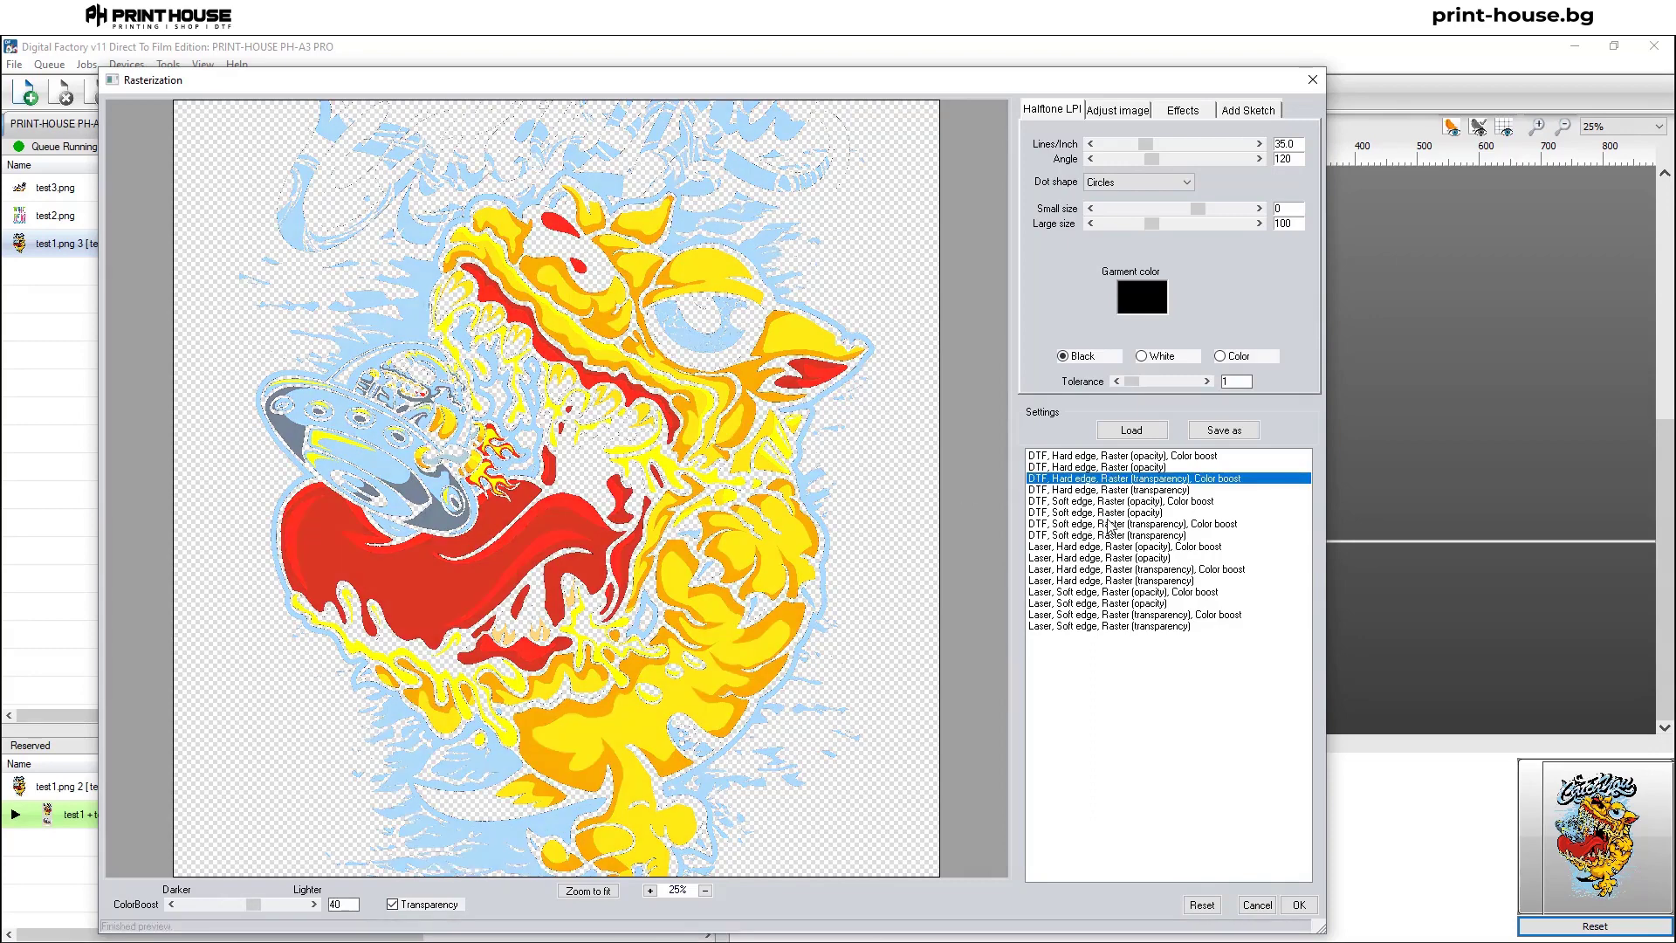
pyautogui.click(1108, 523)
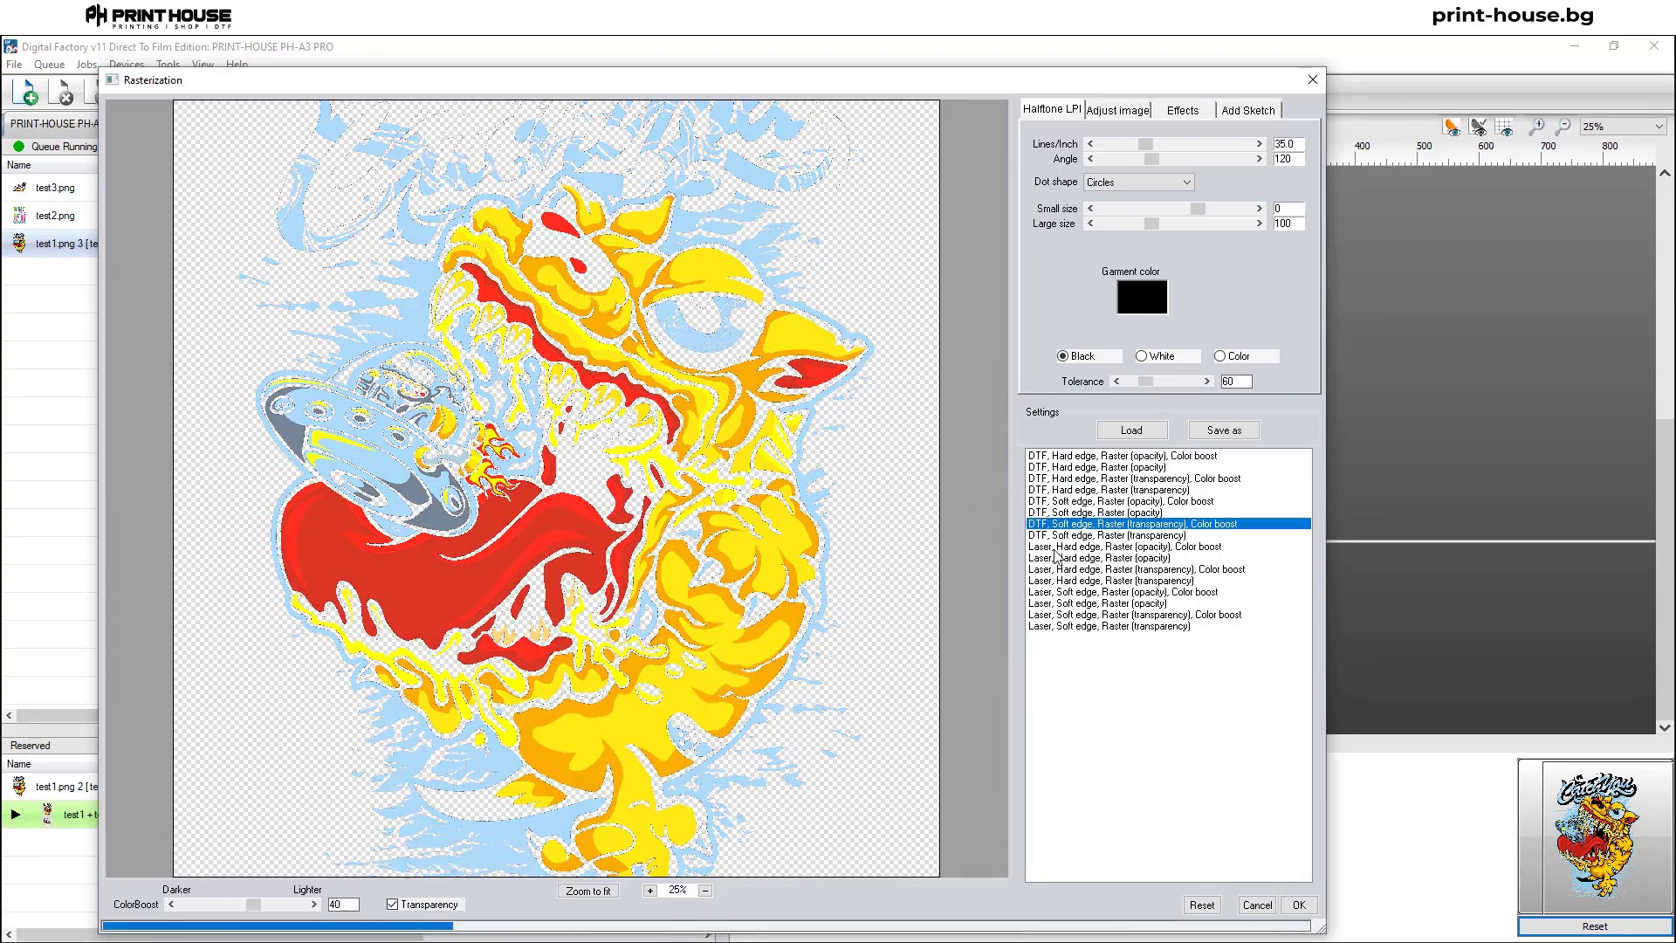
pyautogui.click(1093, 502)
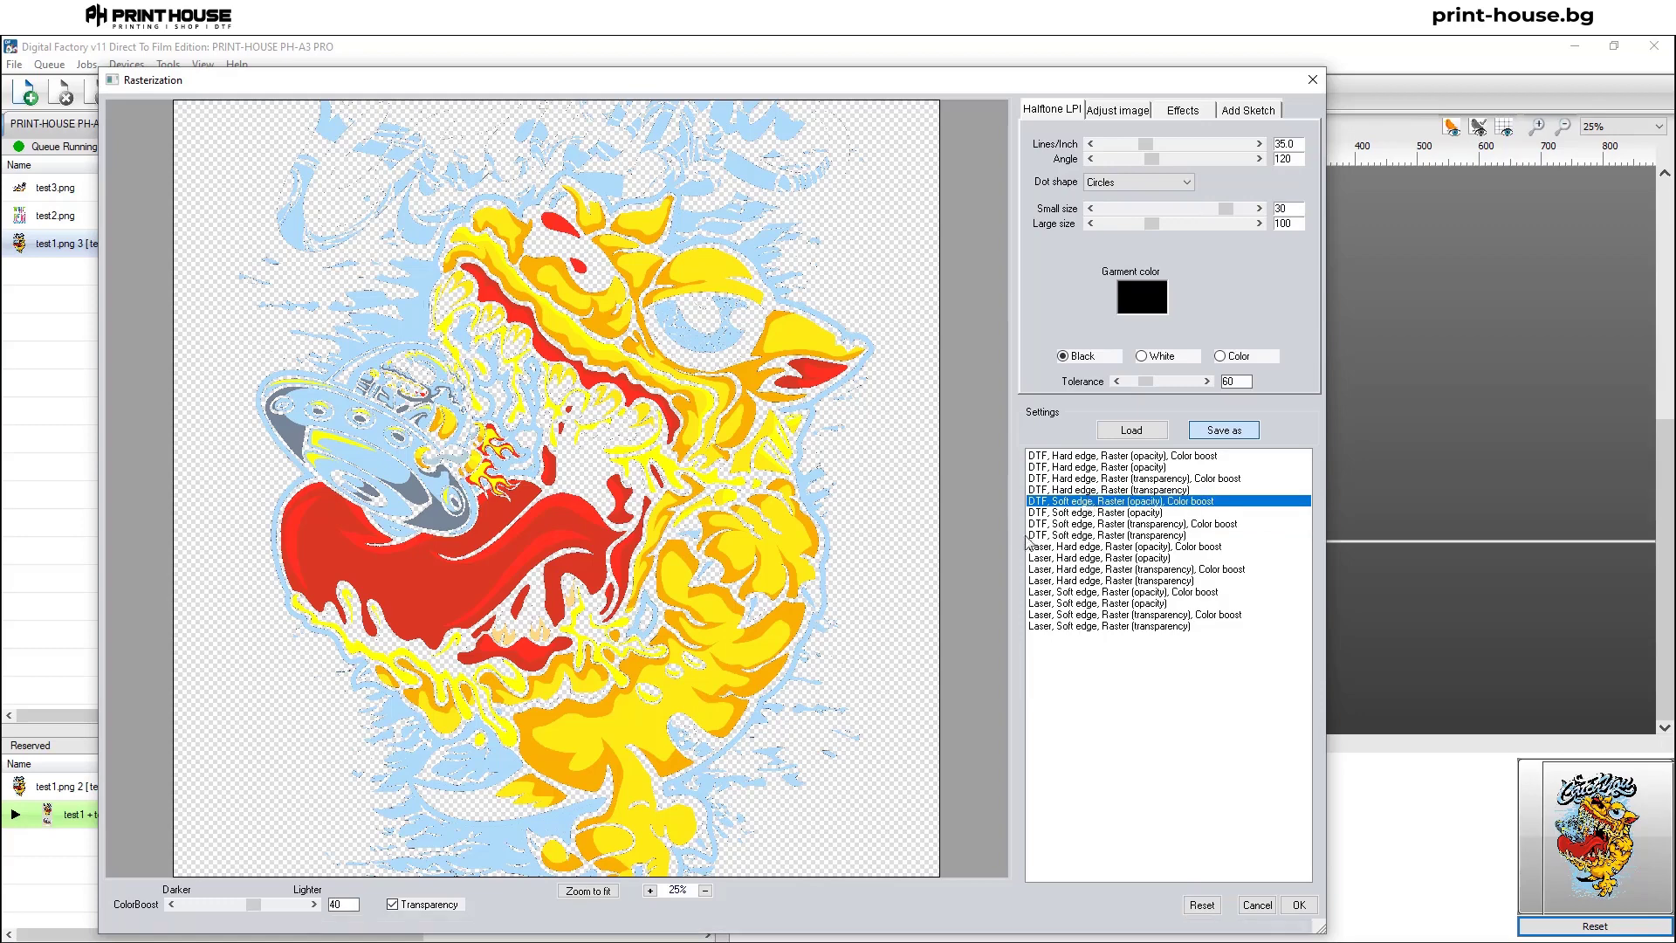
pyautogui.click(1088, 581)
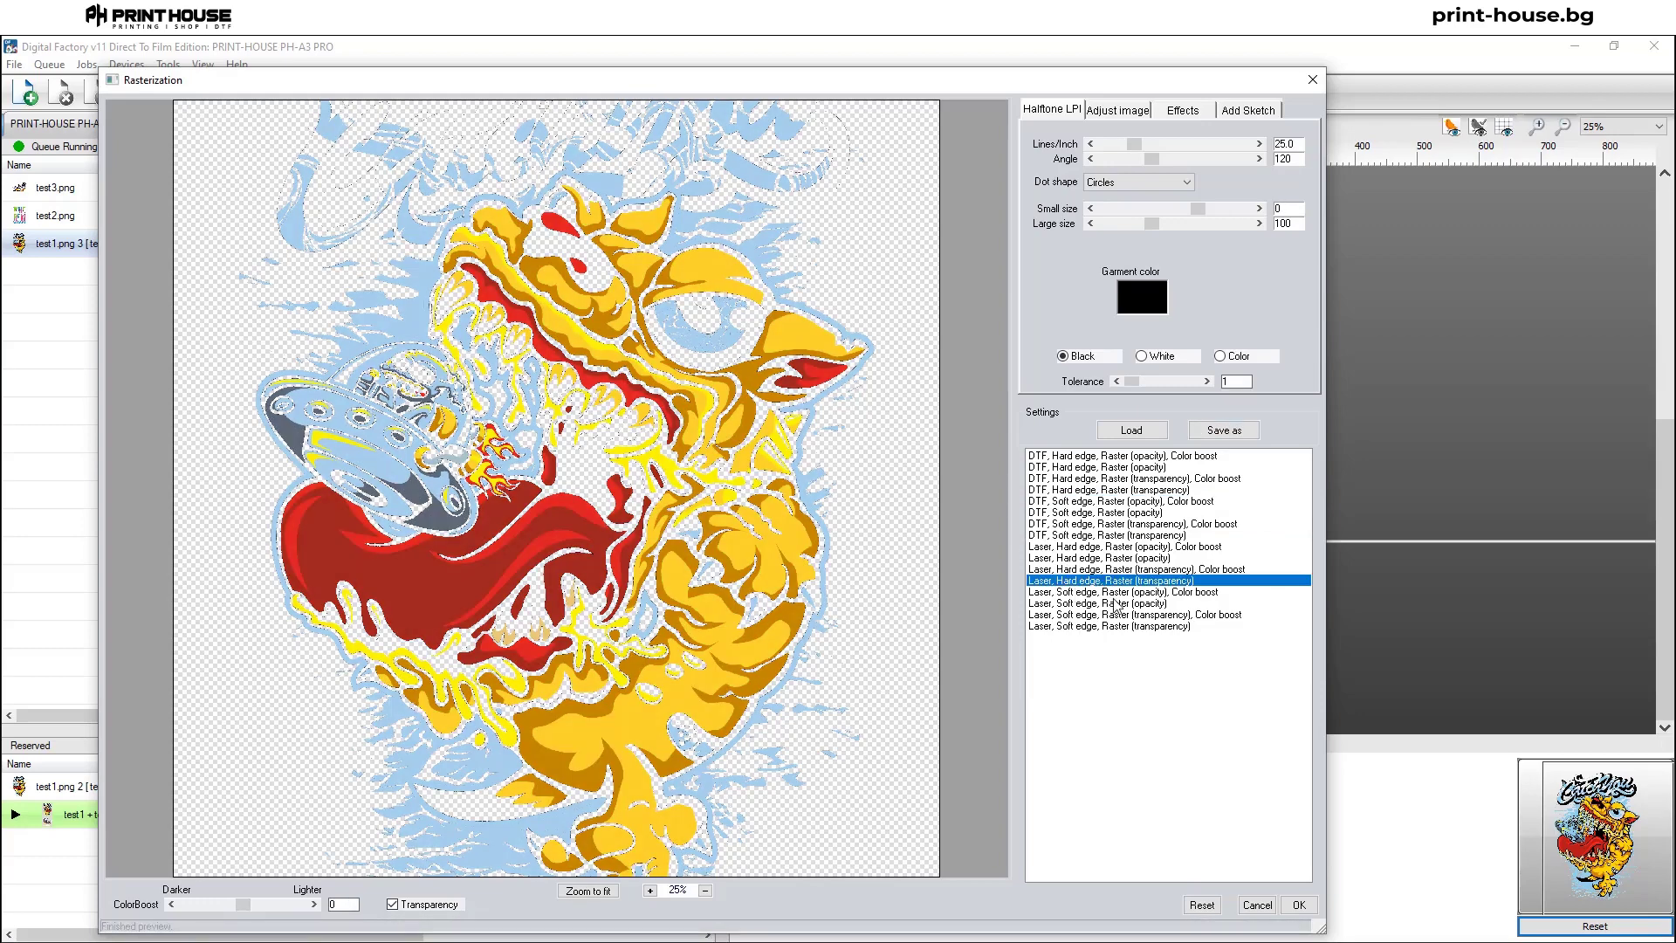
pyautogui.click(1120, 603)
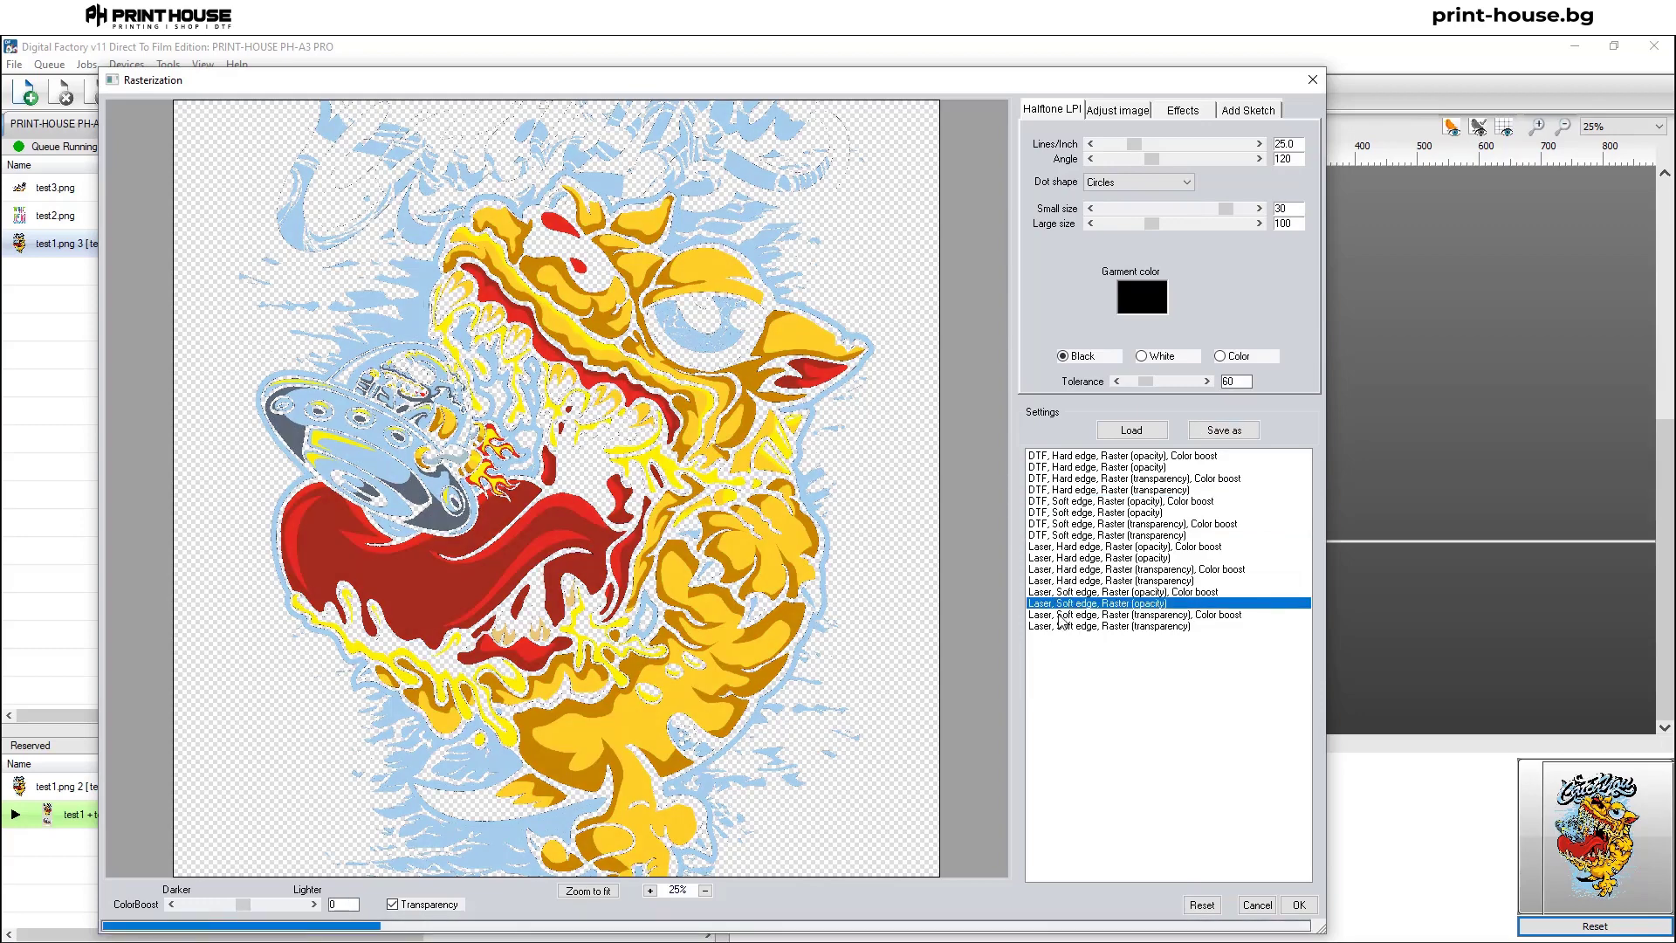
pyautogui.click(1092, 490)
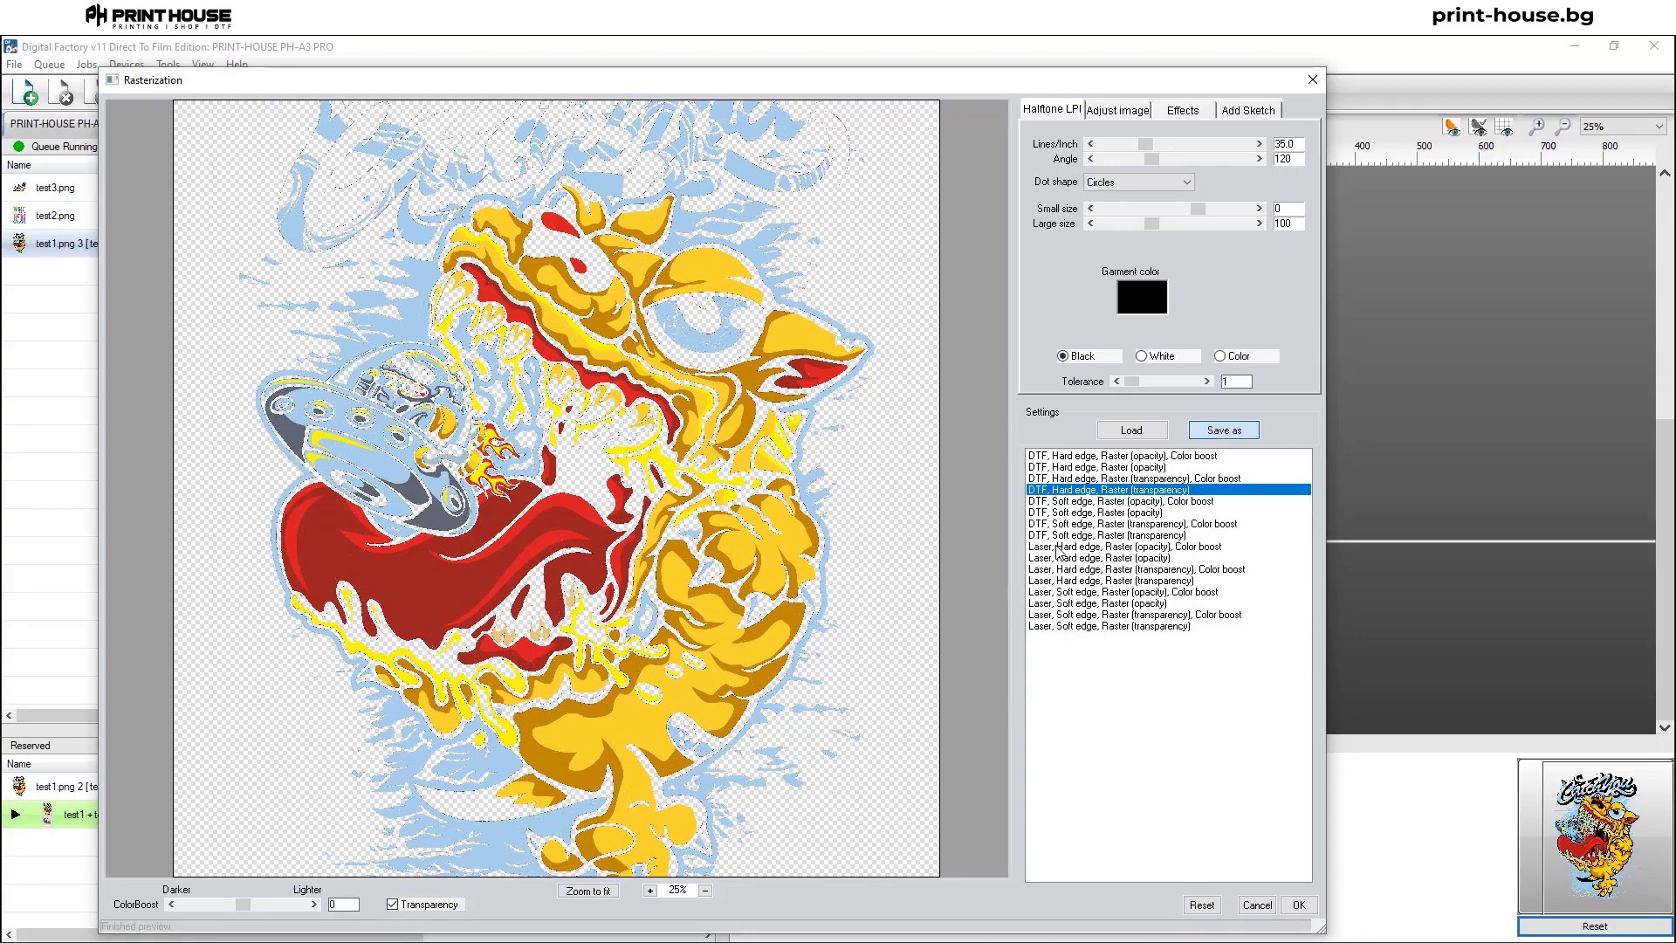
pyautogui.click(1313, 79)
# Review the Easy Adjustments available for the test1.png 3 job.
pyautogui.rightClick(92, 248)
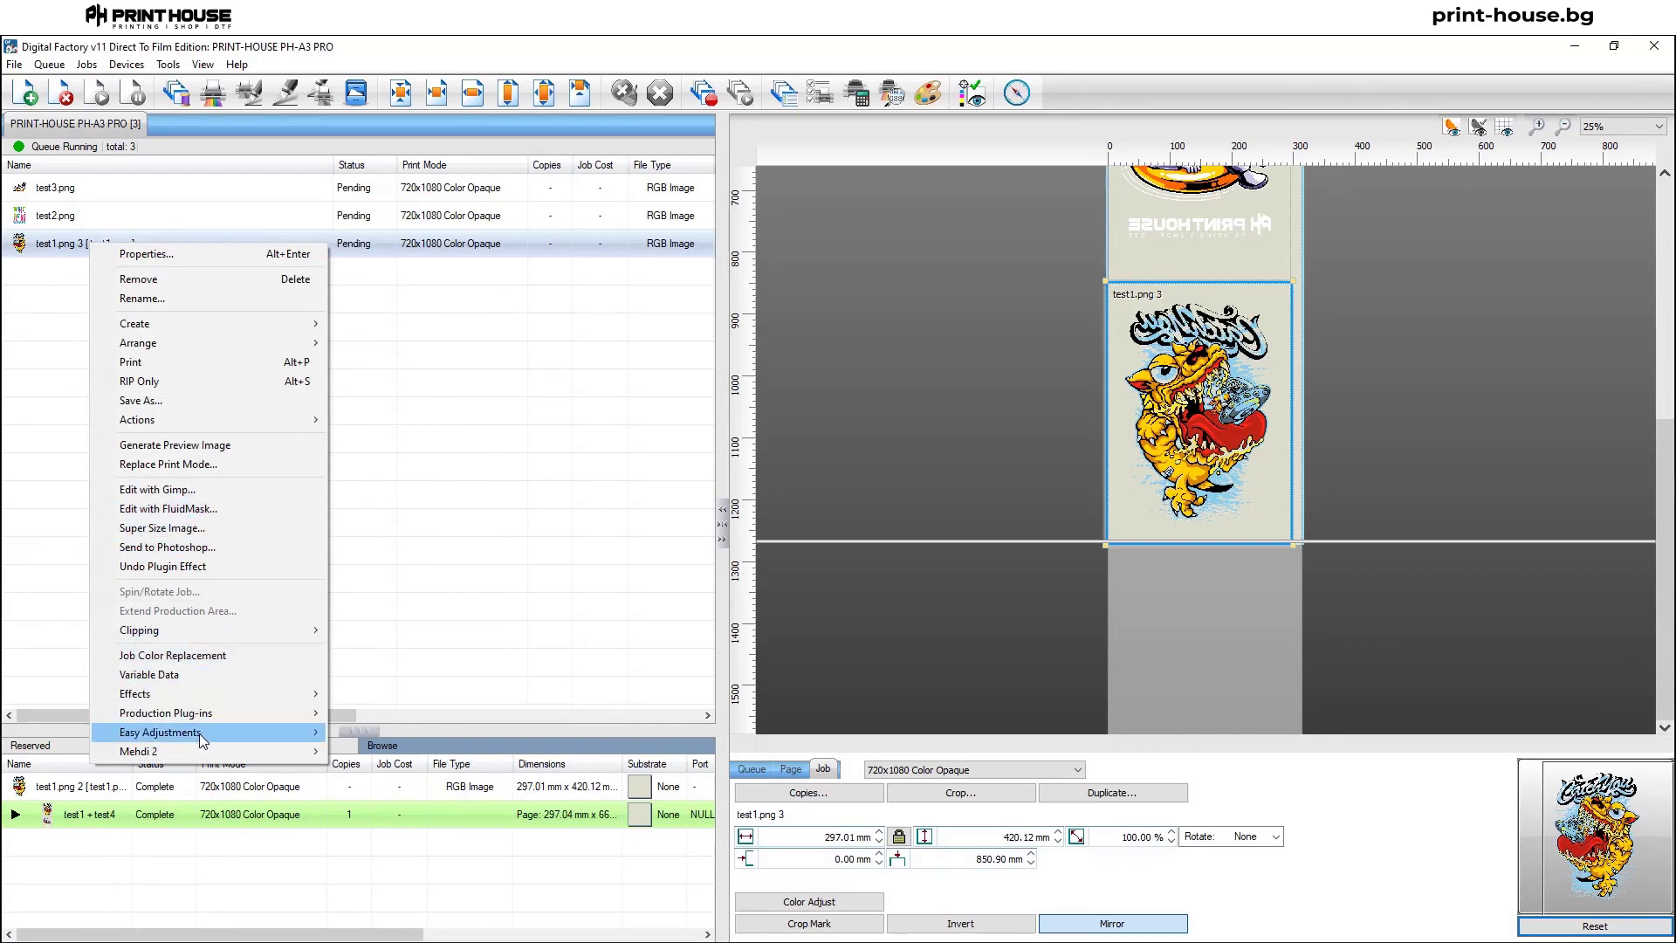
pyautogui.moveTo(198, 735)
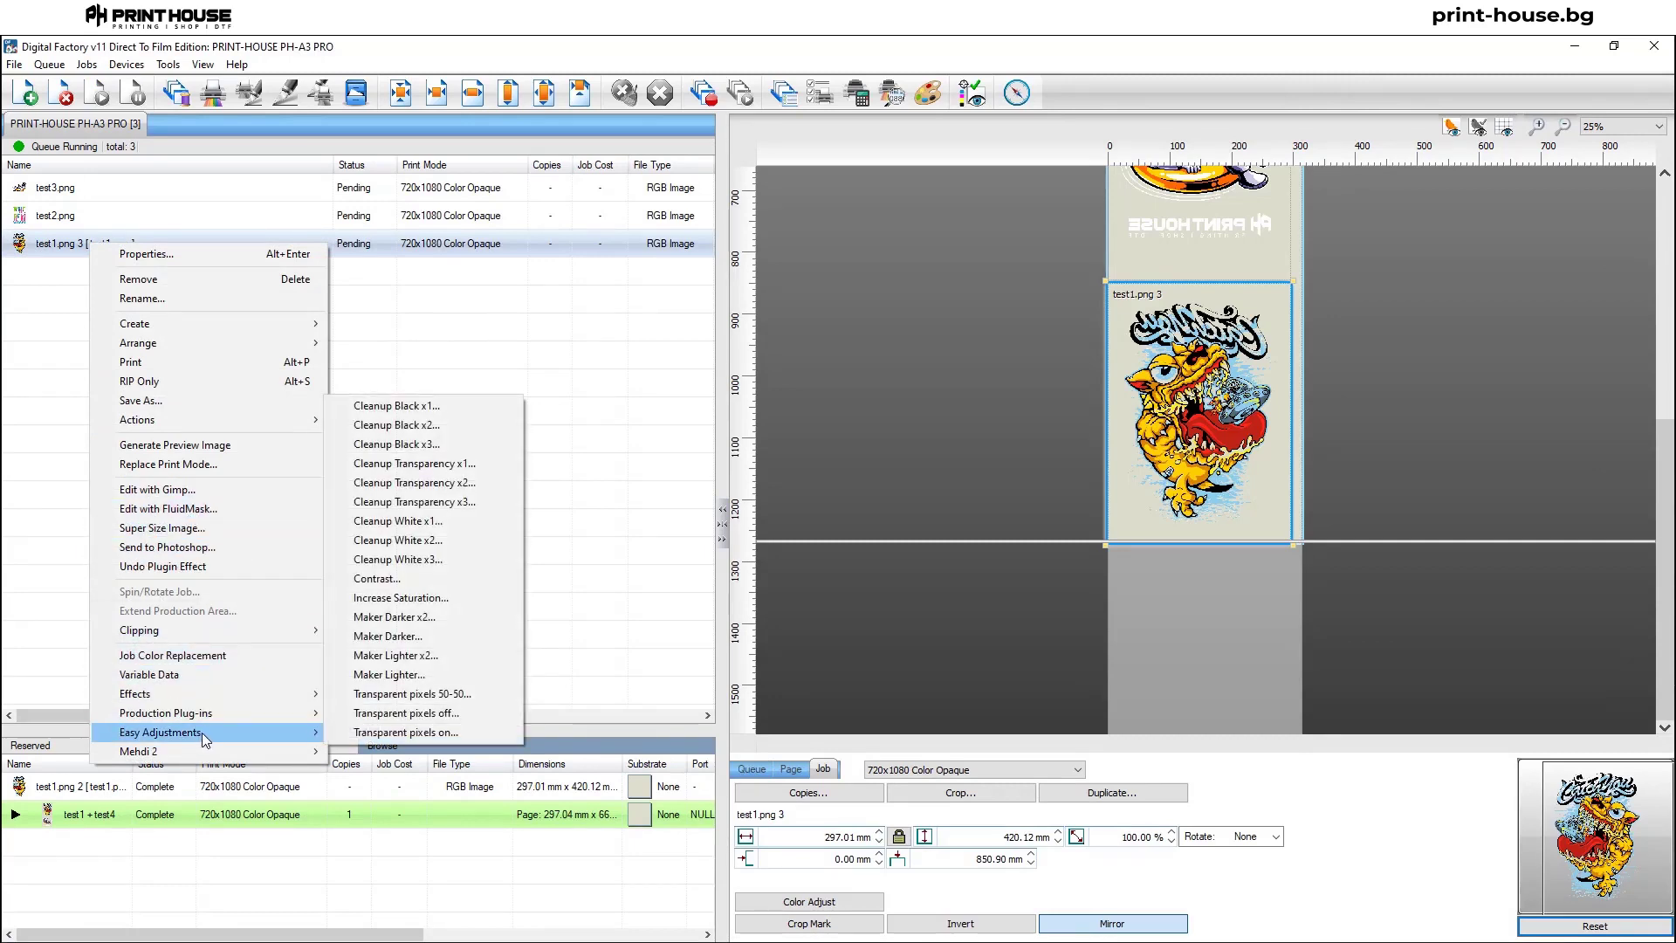
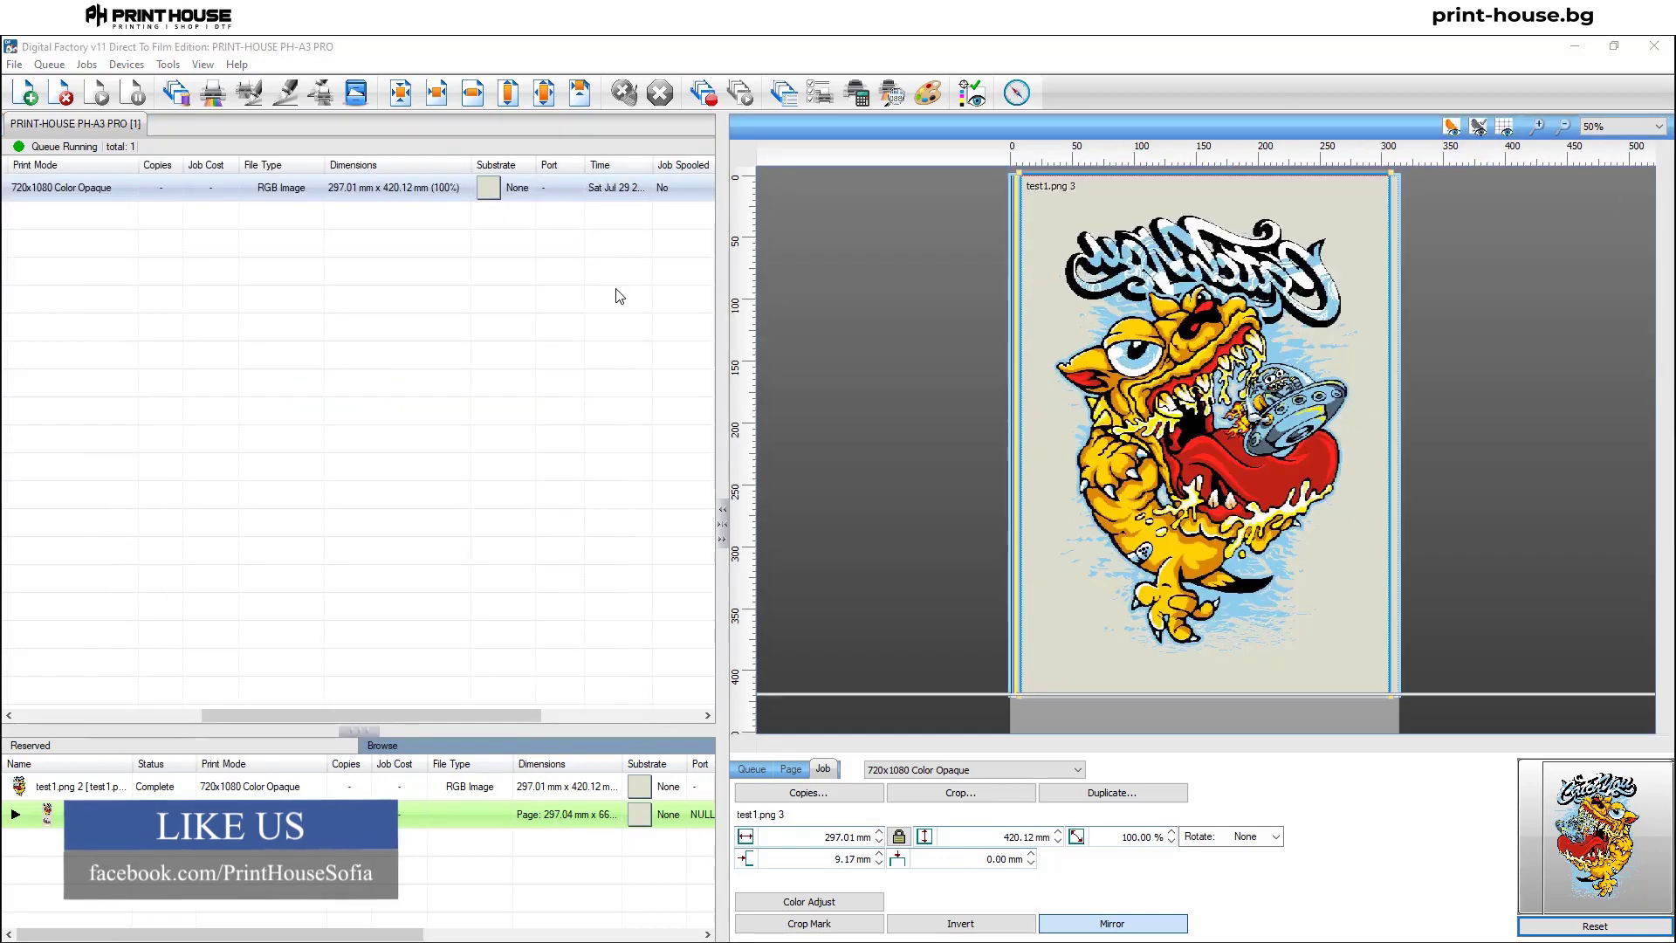
# Review the 720x1080 print modes available for the test1.png 3 job and its job commands, keeping Color Opaque.
pyautogui.click(1077, 769)
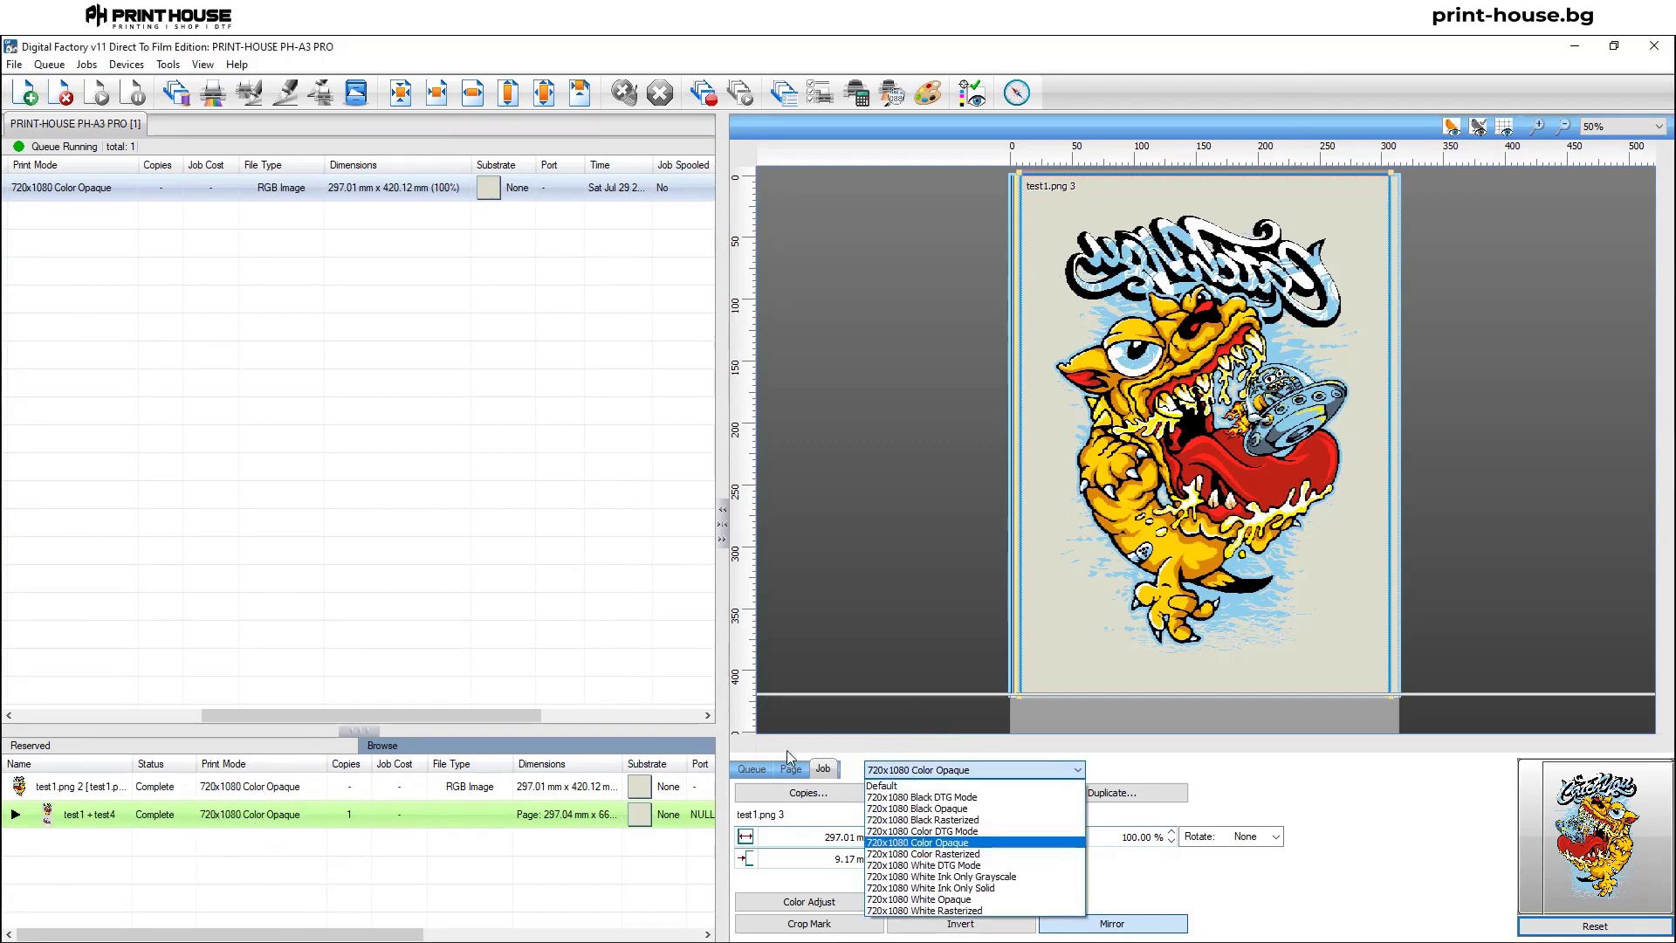
pyautogui.press('Up')
pyautogui.press('Up')
pyautogui.press('Up')
pyautogui.press('Up')
pyautogui.press('Up')
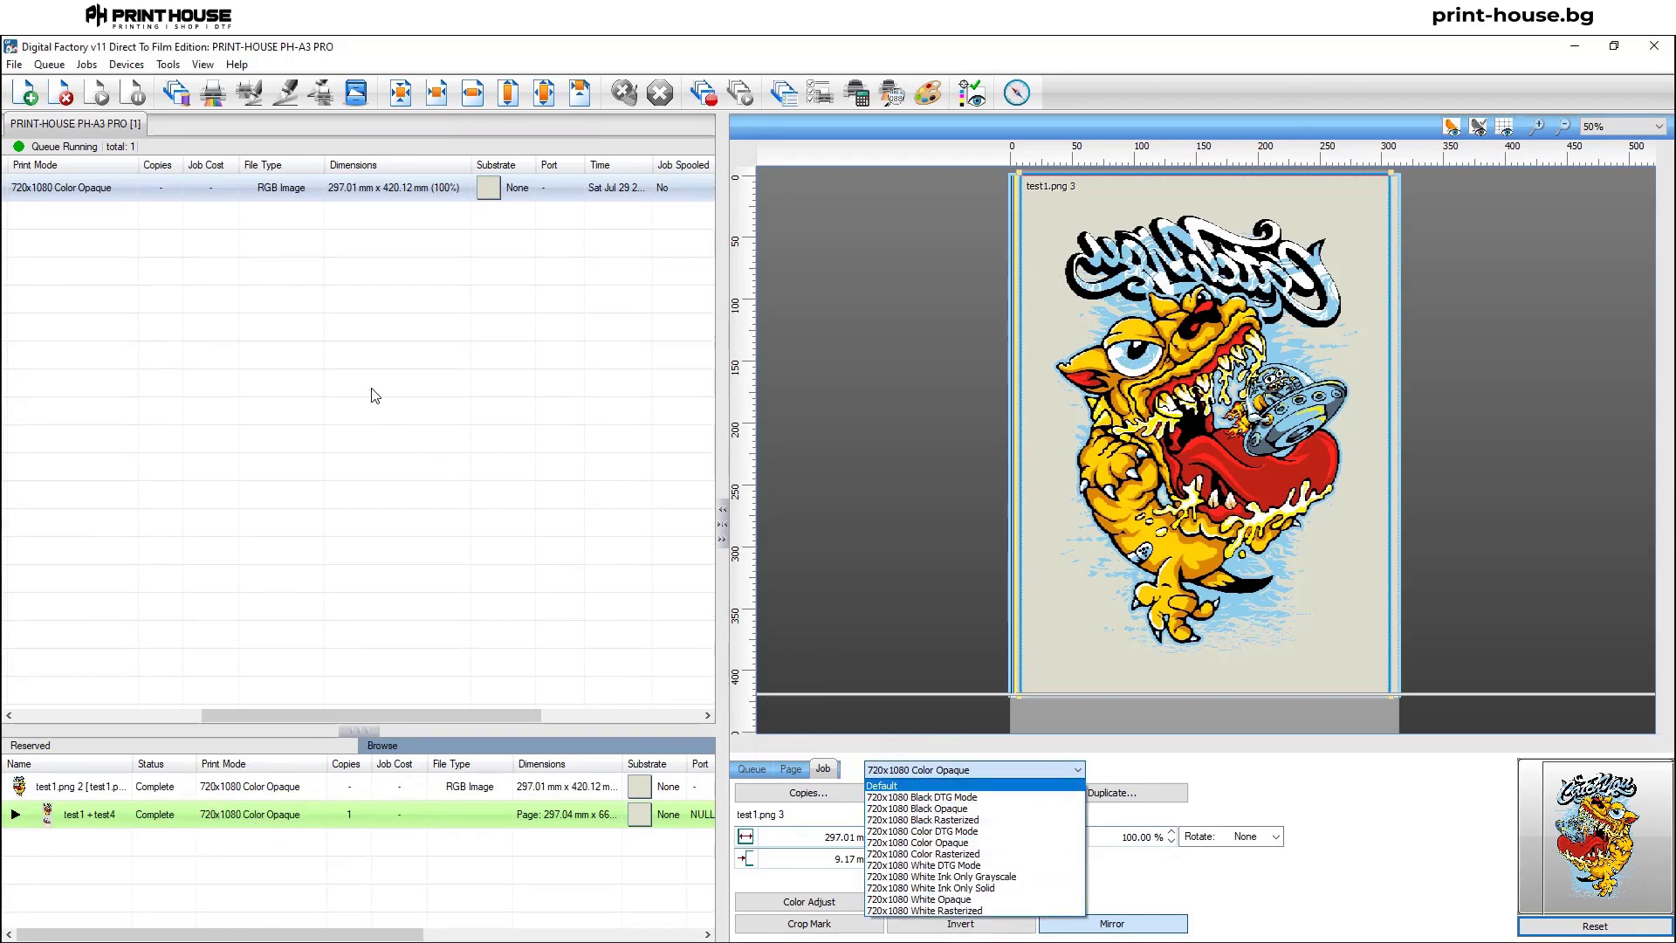
pyautogui.rightClick(73, 186)
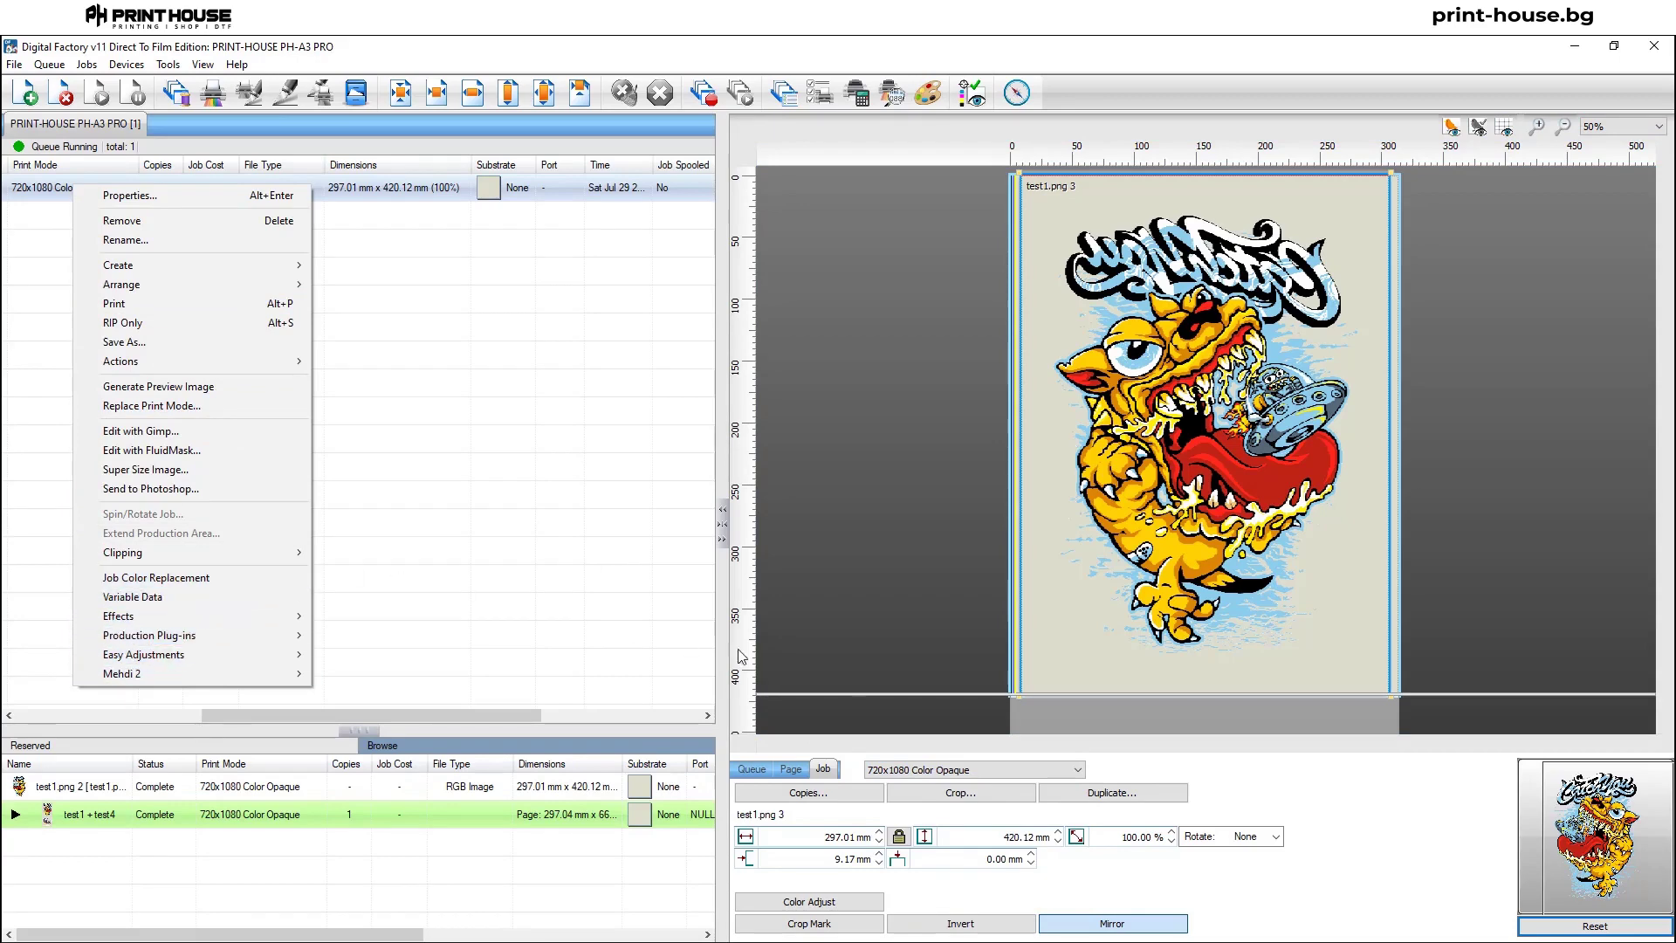
pyautogui.click(1080, 769)
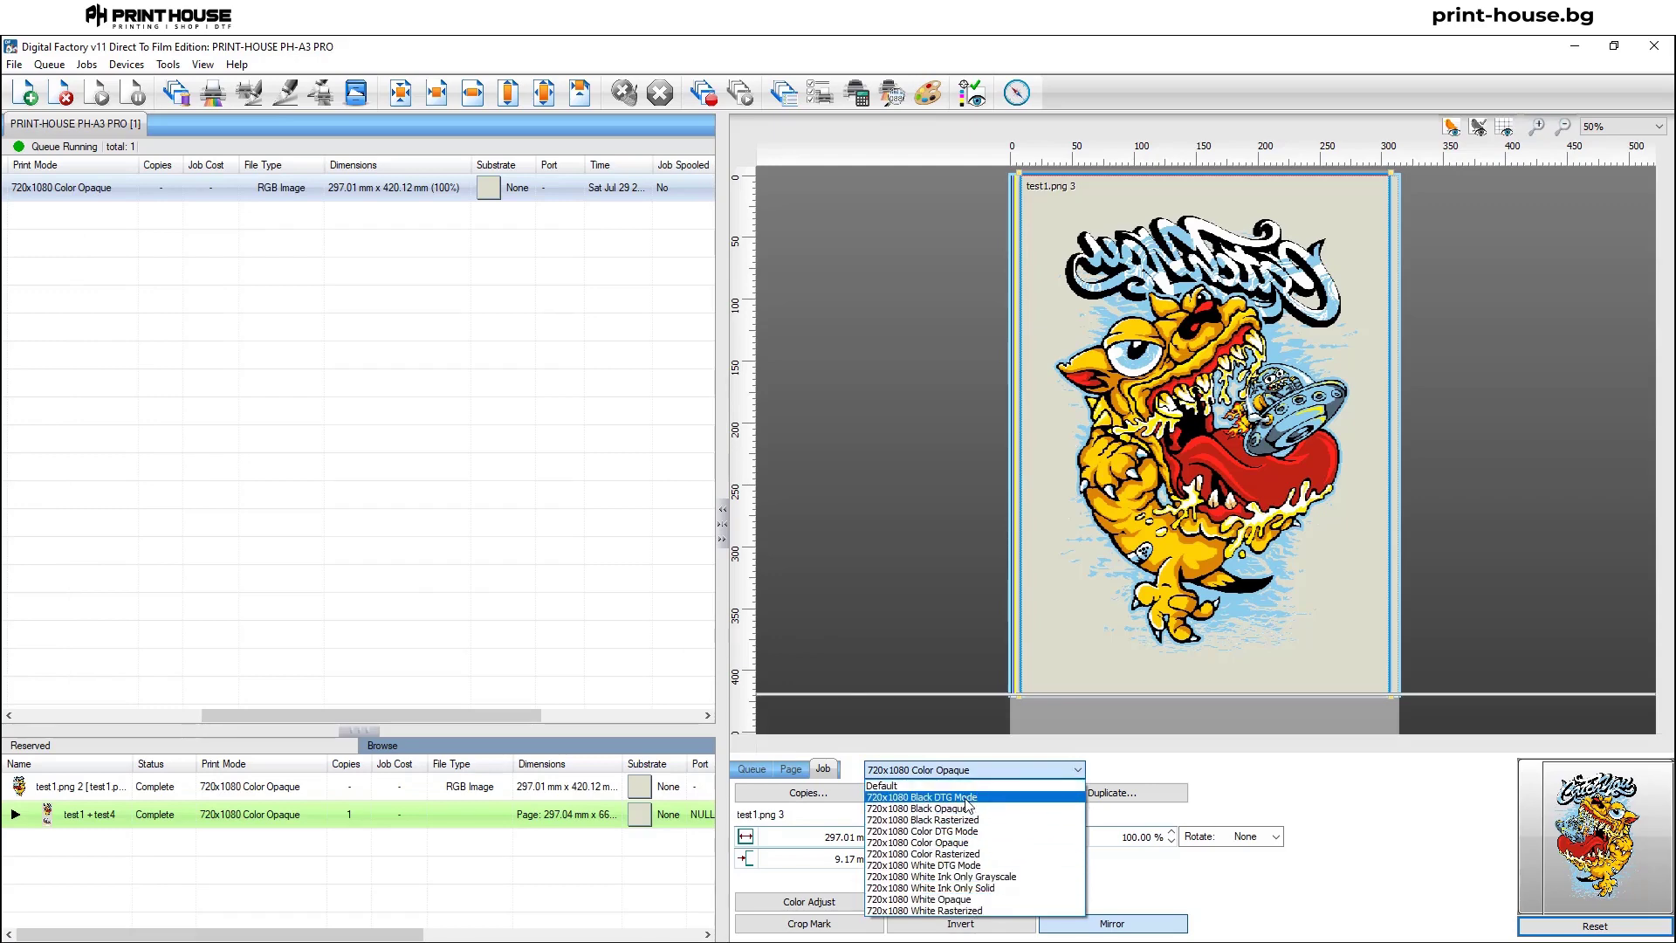
pyautogui.press('Escape')
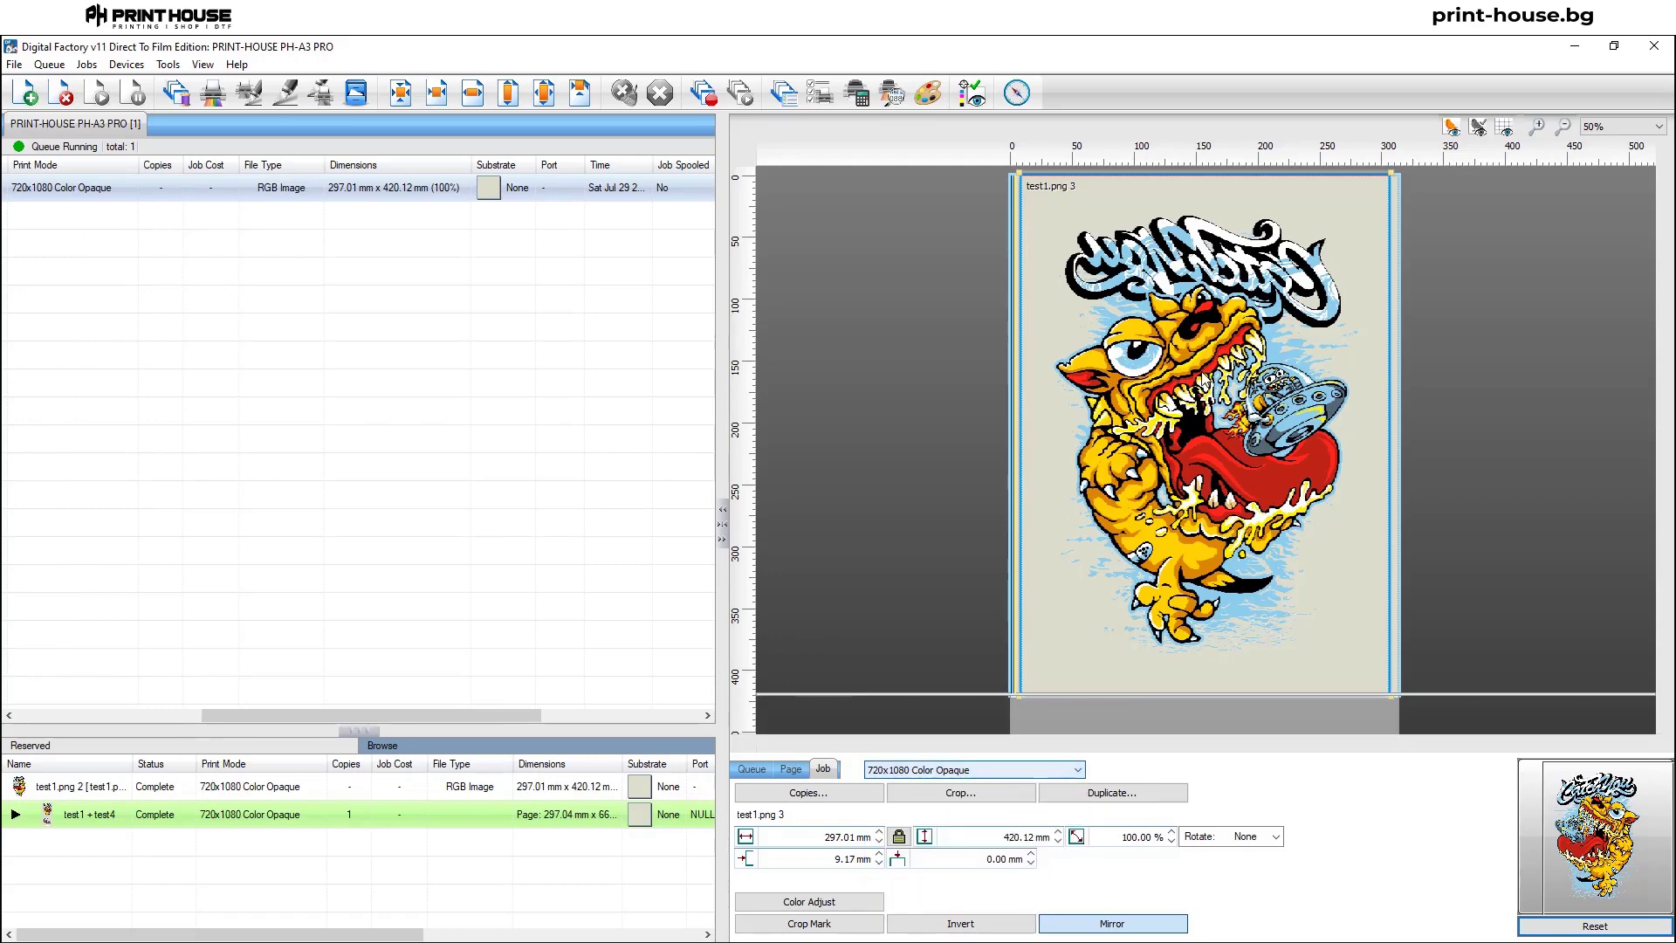
pyautogui.click(1203, 381)
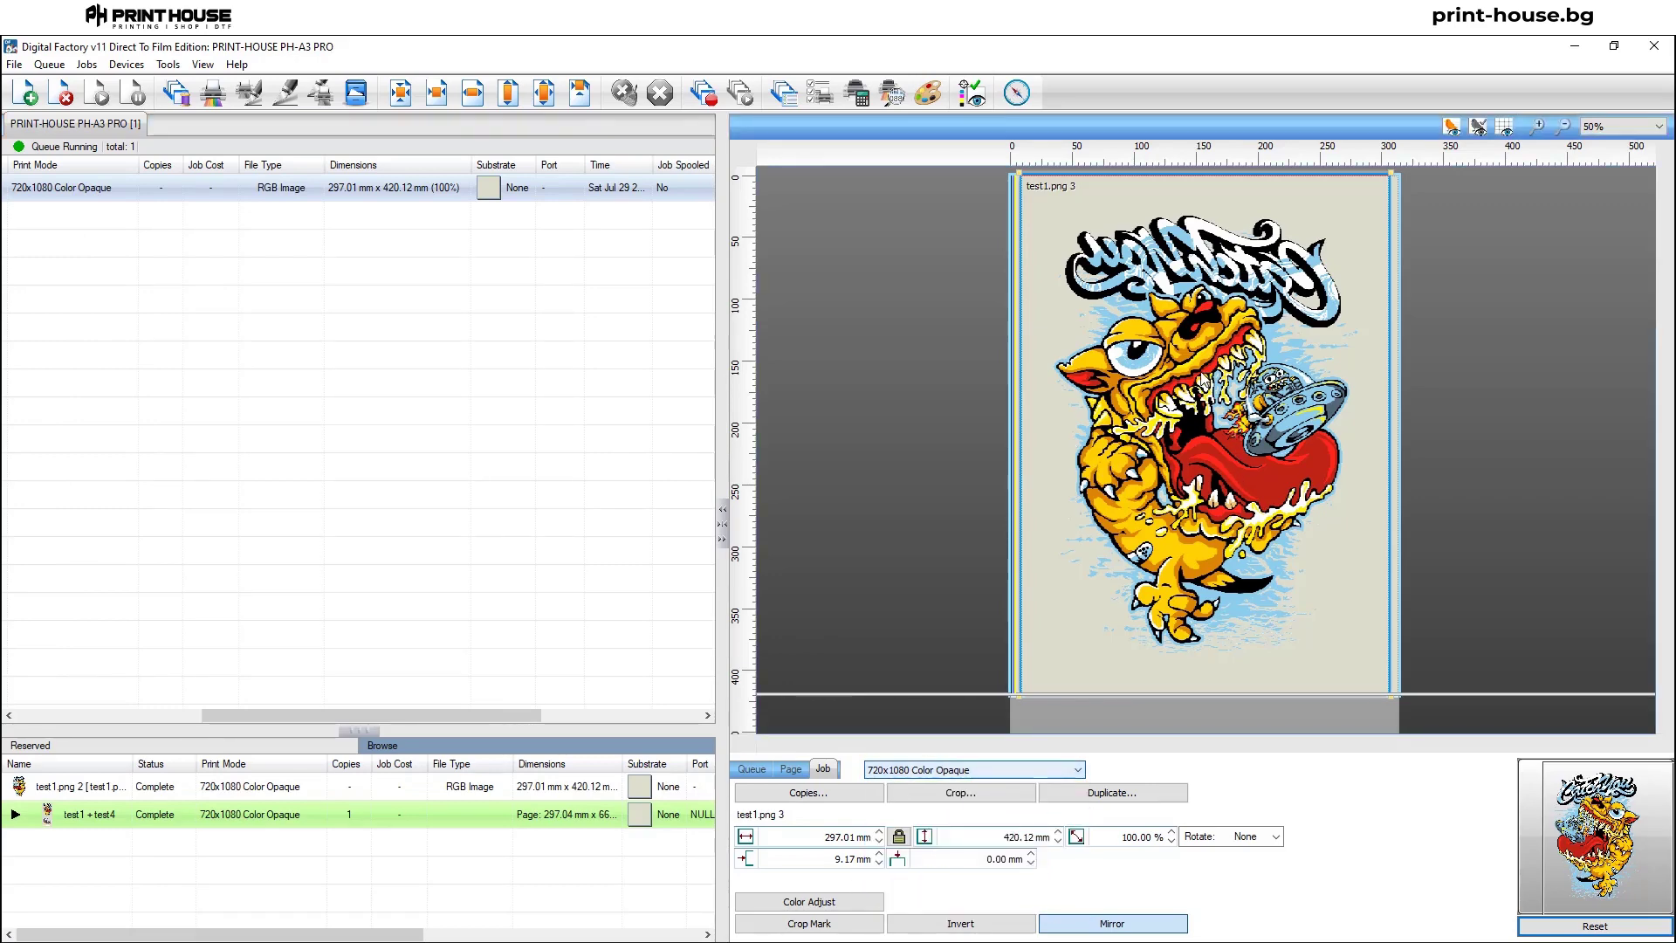
# Change the test1.png 3 job's print mode to 720x1080 Black DTG Mode, accepting the property reset, and regenerate its preview image.
pyautogui.click(1079, 770)
pyautogui.click(1035, 791)
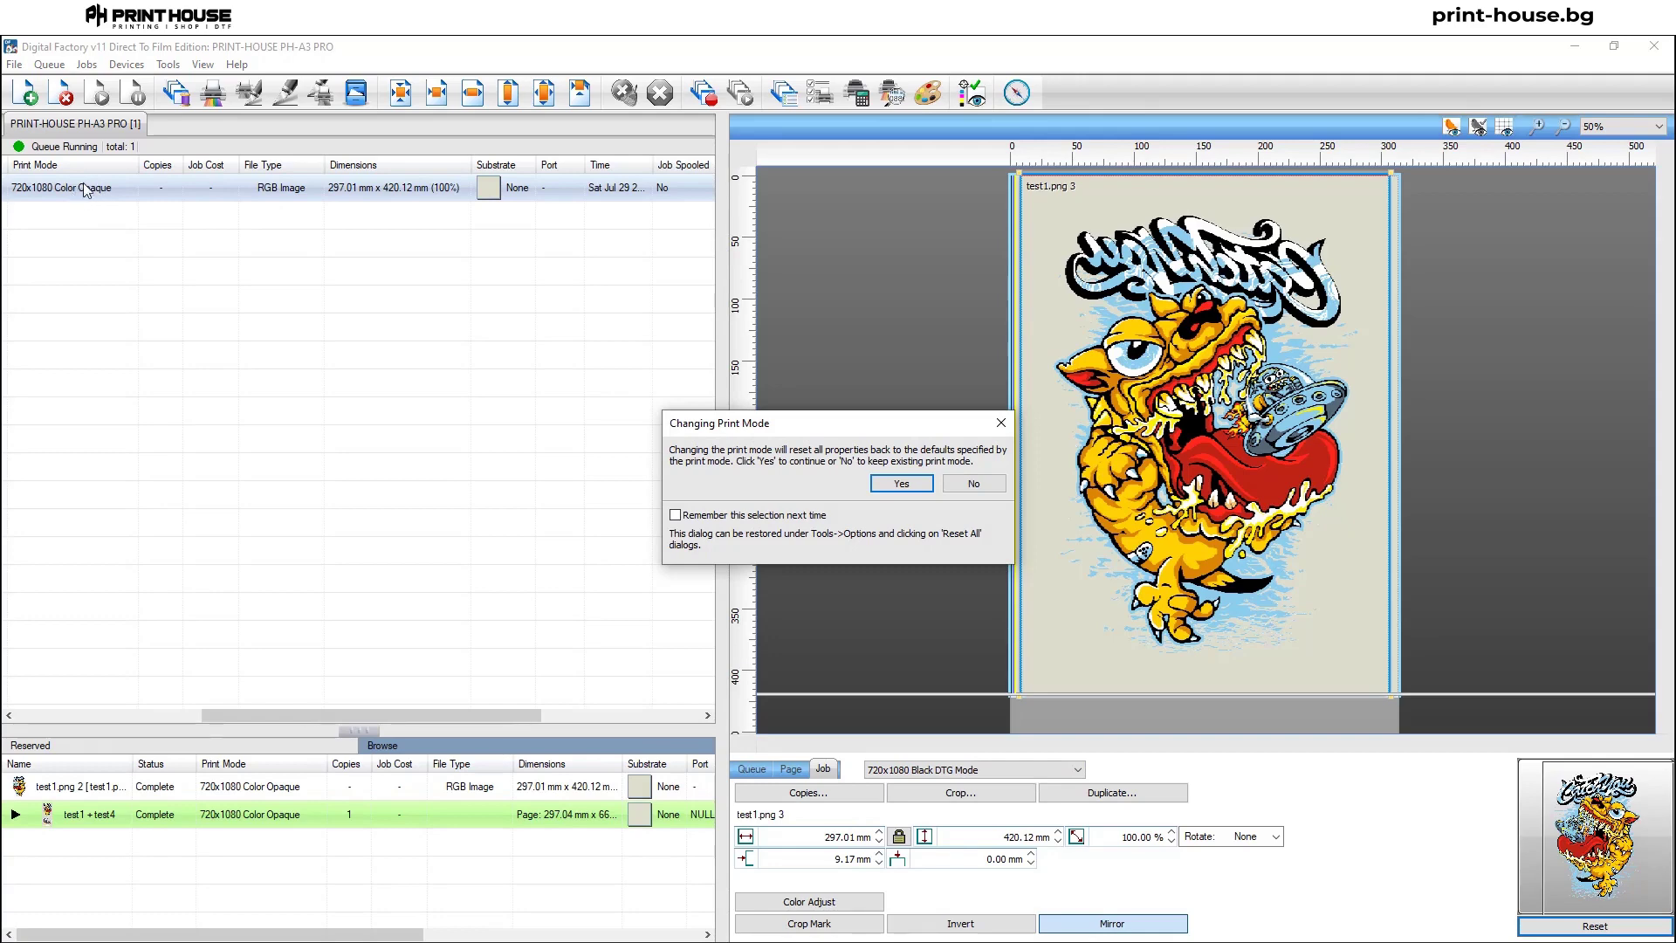
pyautogui.click(902, 483)
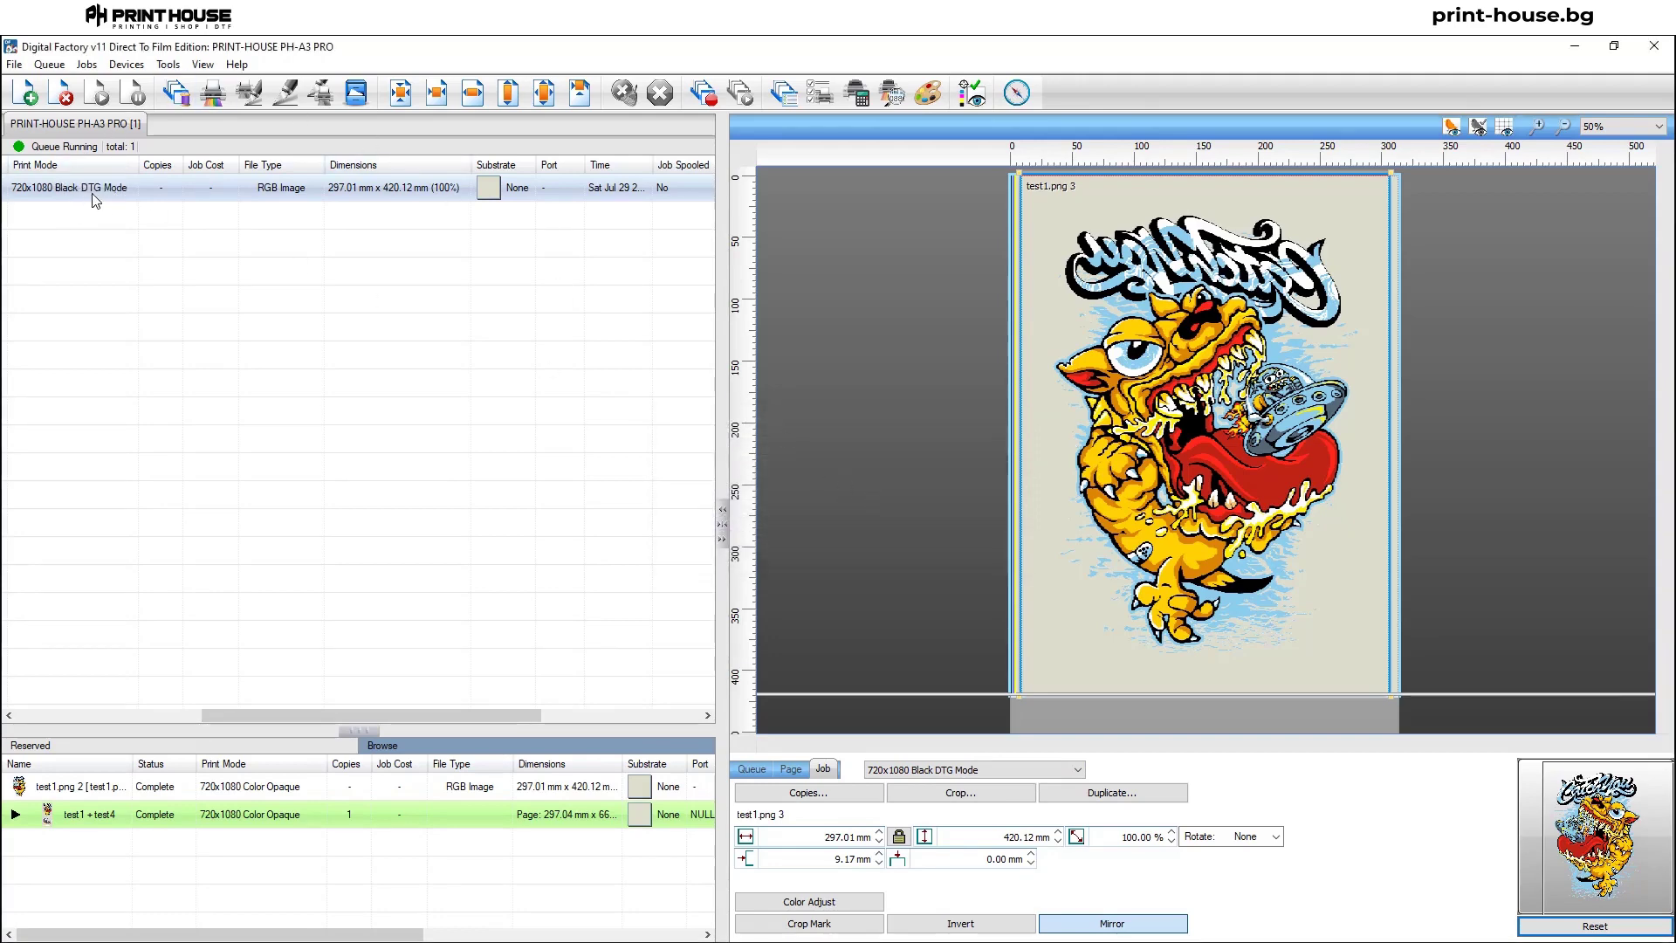
pyautogui.rightClick(1250, 348)
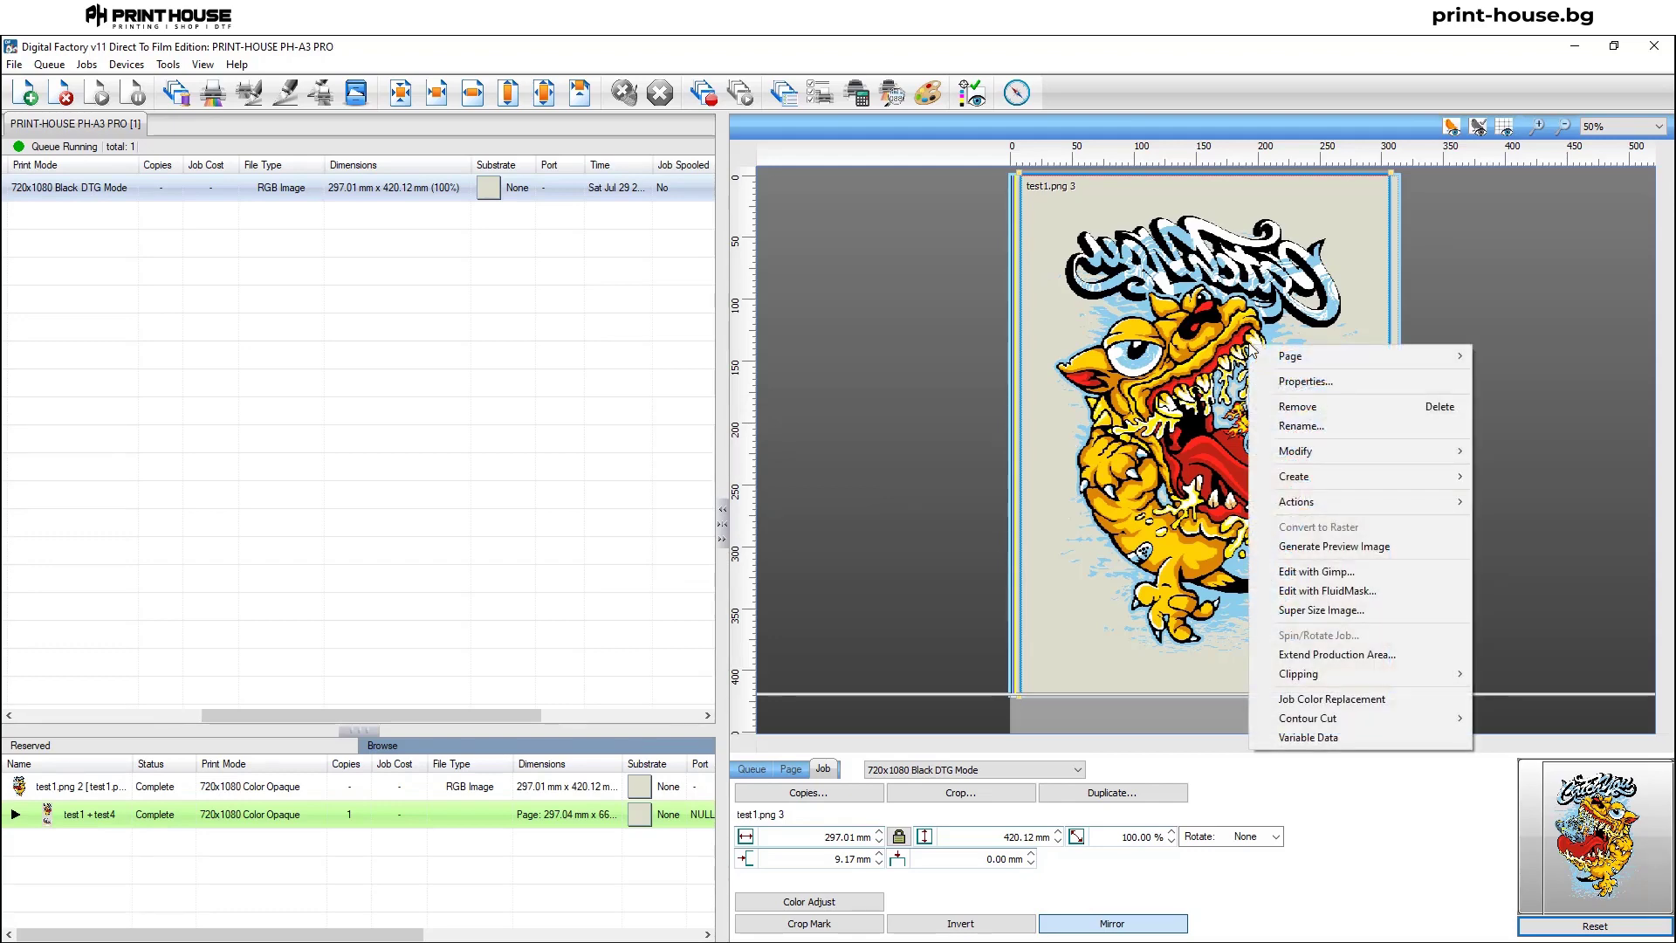
pyautogui.click(1367, 548)
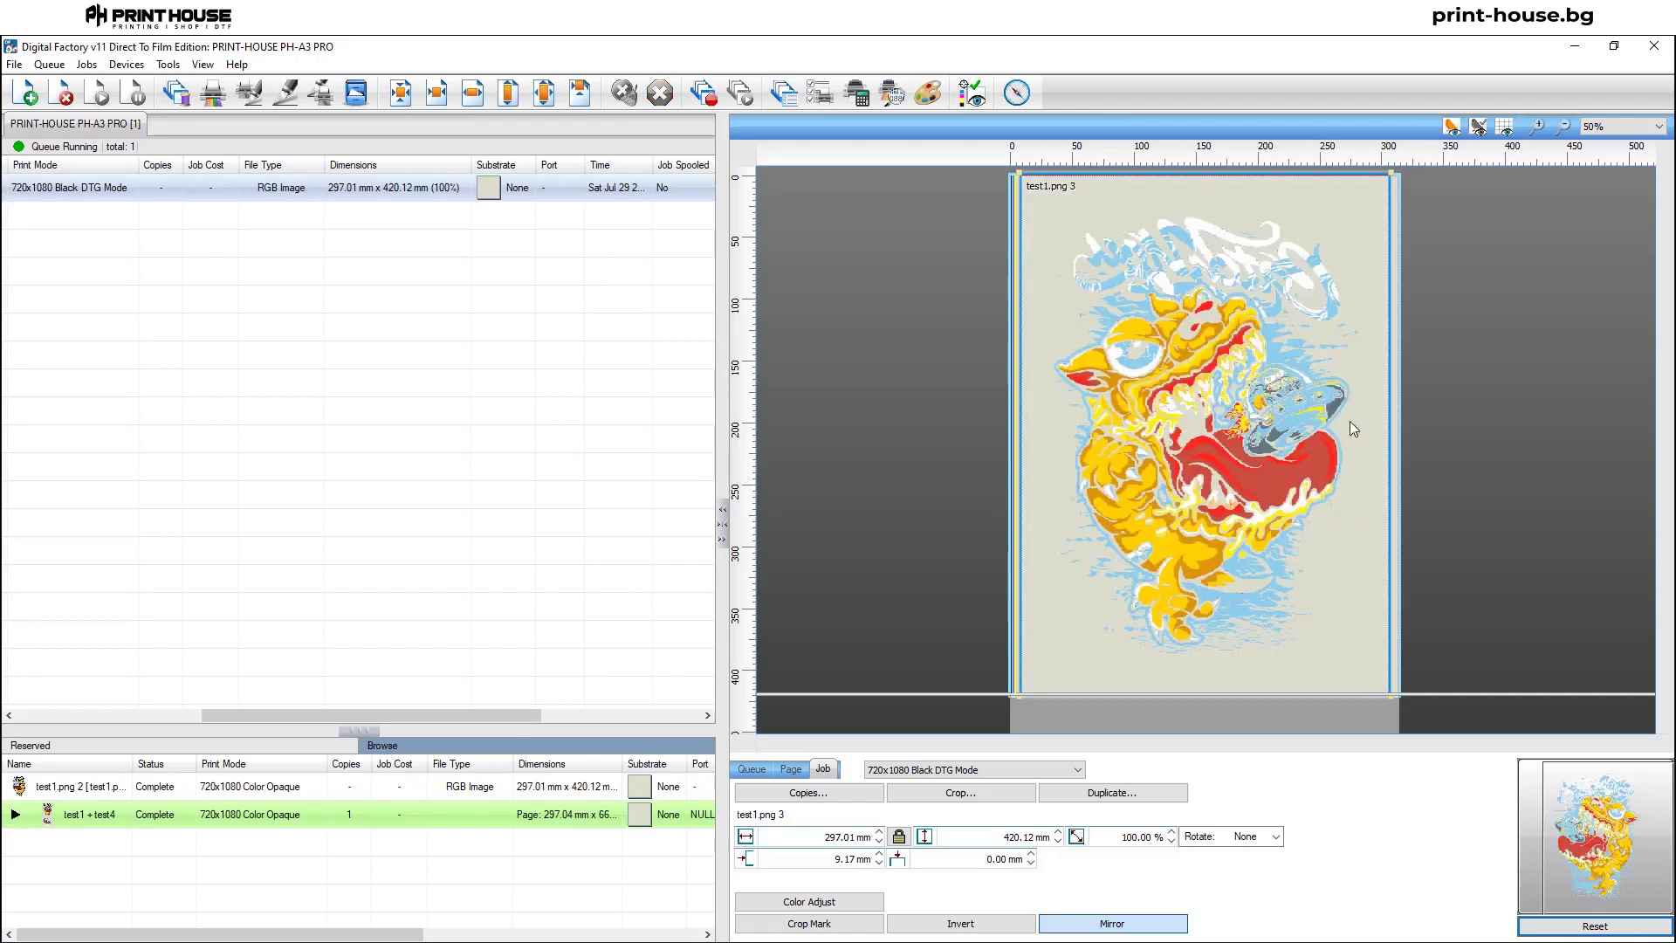
pyautogui.click(1044, 772)
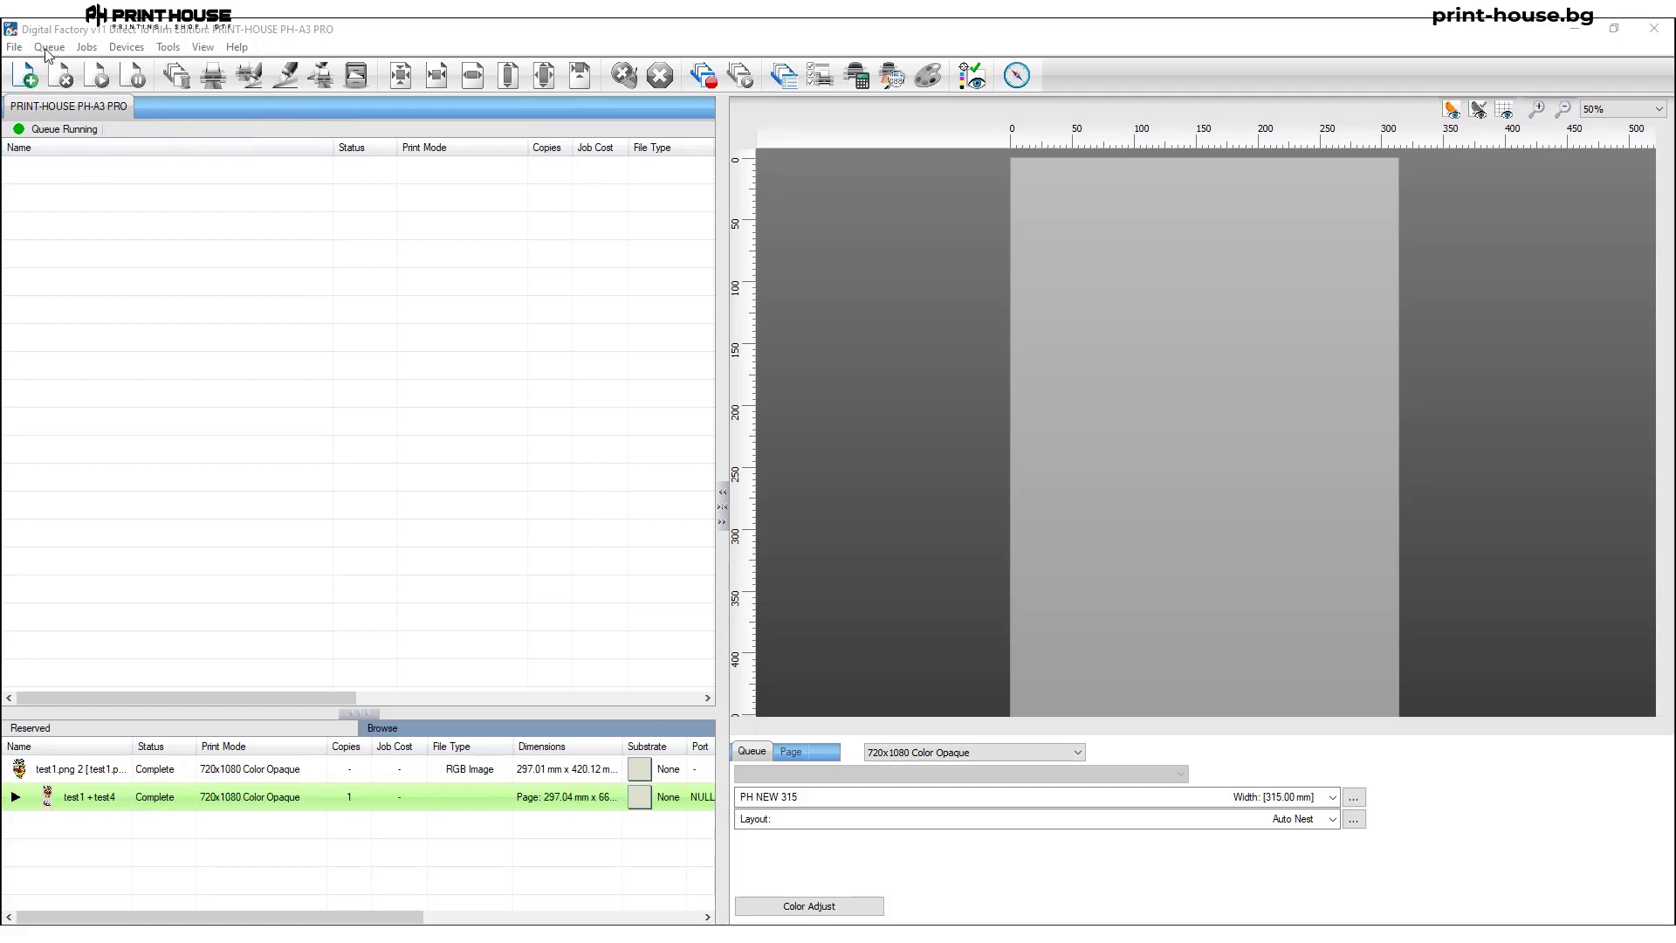
# Review the confidence strip settings in the PRINT-HOUSE PH-A3 PRO queue's Print Labels properties, keeping the left strip enabled, and accept the dialog.
pyautogui.doubleClick(90, 107)
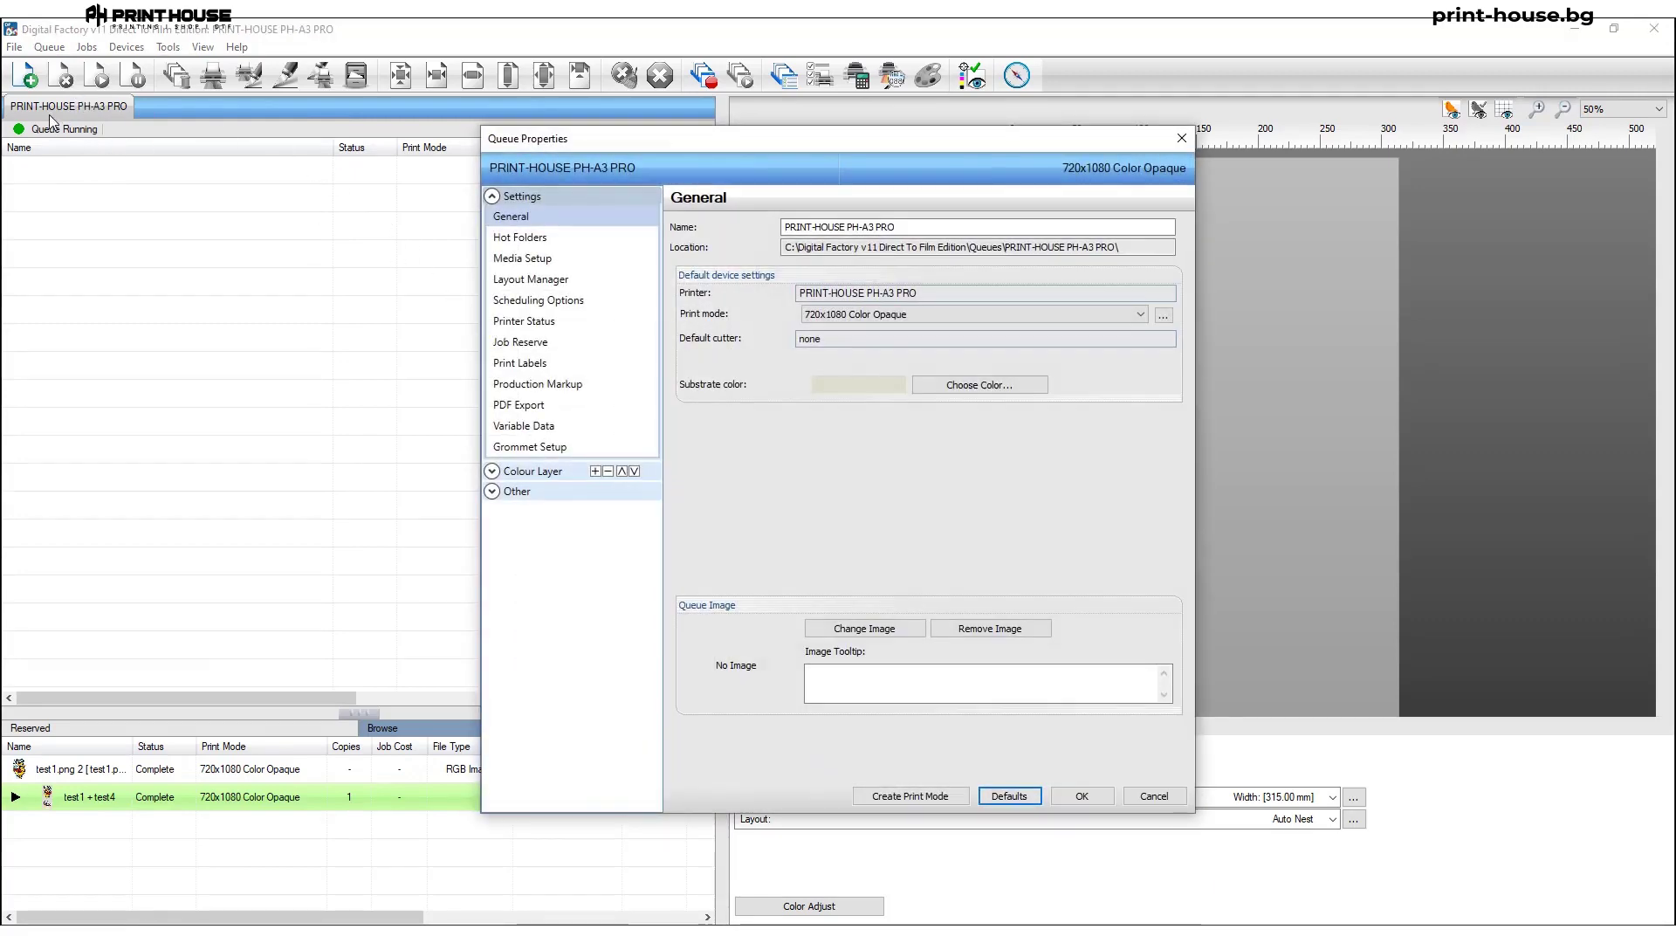
pyautogui.click(525, 364)
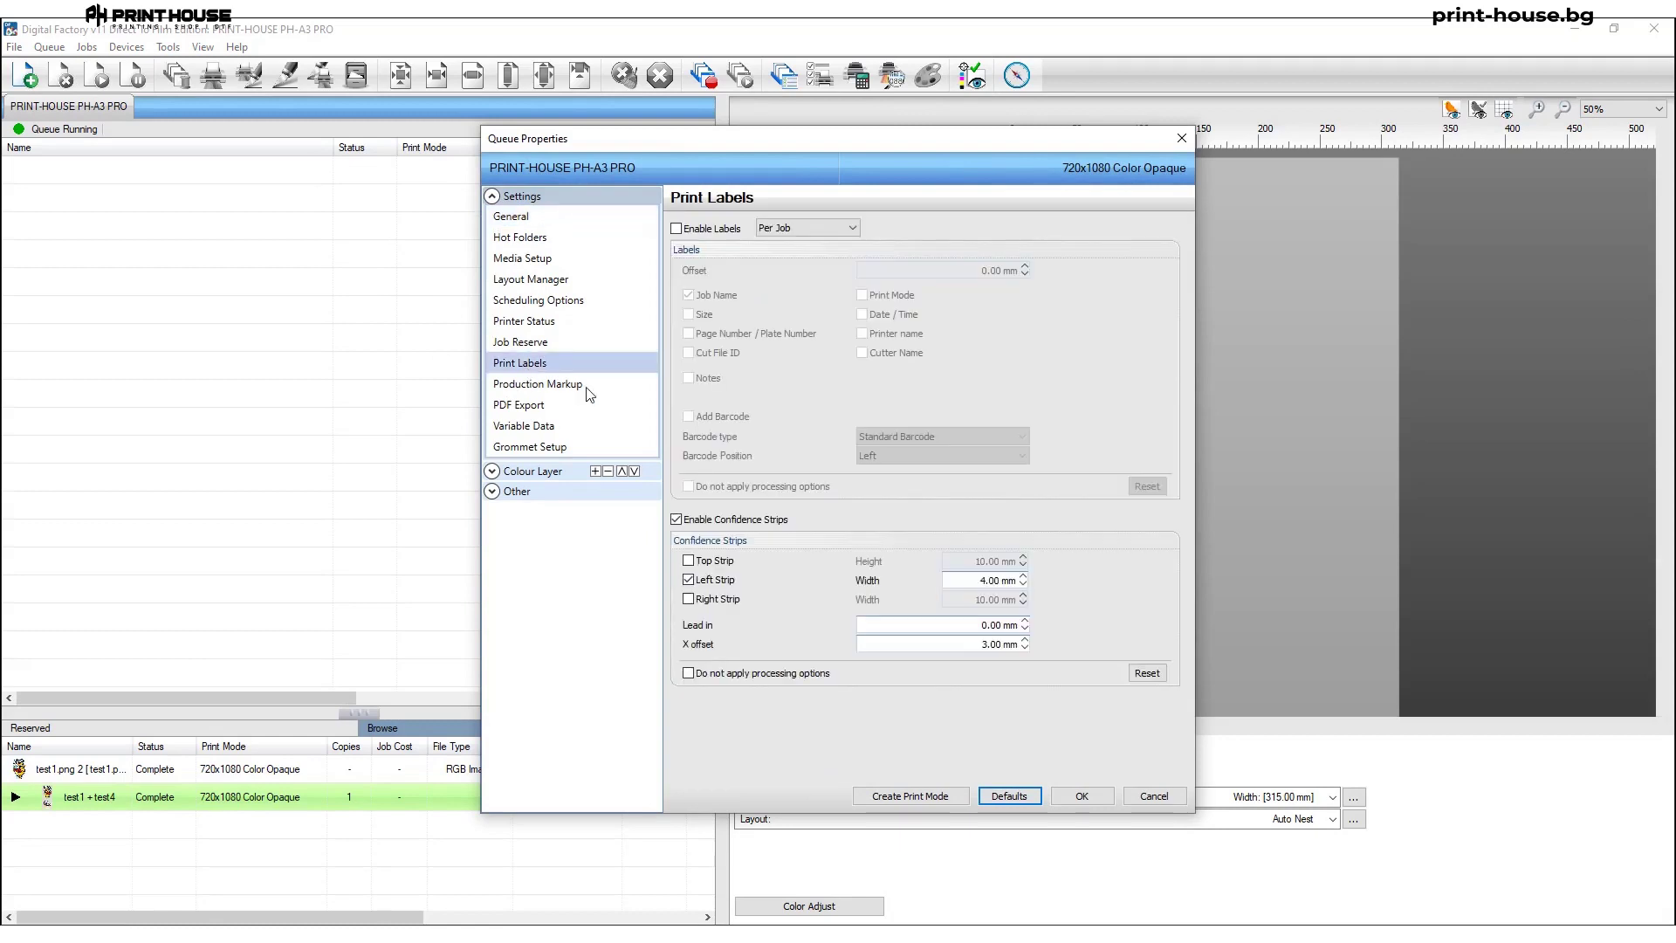
pyautogui.click(677, 519)
pyautogui.click(677, 519)
pyautogui.doubleClick(1010, 580)
pyautogui.press('BackSpace')
pyautogui.moveTo(993, 582); pyautogui.dragTo(1013, 584)
pyautogui.click(995, 579)
pyautogui.moveTo(995, 580); pyautogui.dragTo(1016, 581)
pyautogui.click(995, 580)
pyautogui.click(1001, 624)
pyautogui.click(1097, 798)
# Add test1.png from the Test folder to the PRINT-HOUSE PH-A3 PRO queue.
pyautogui.click(30, 67)
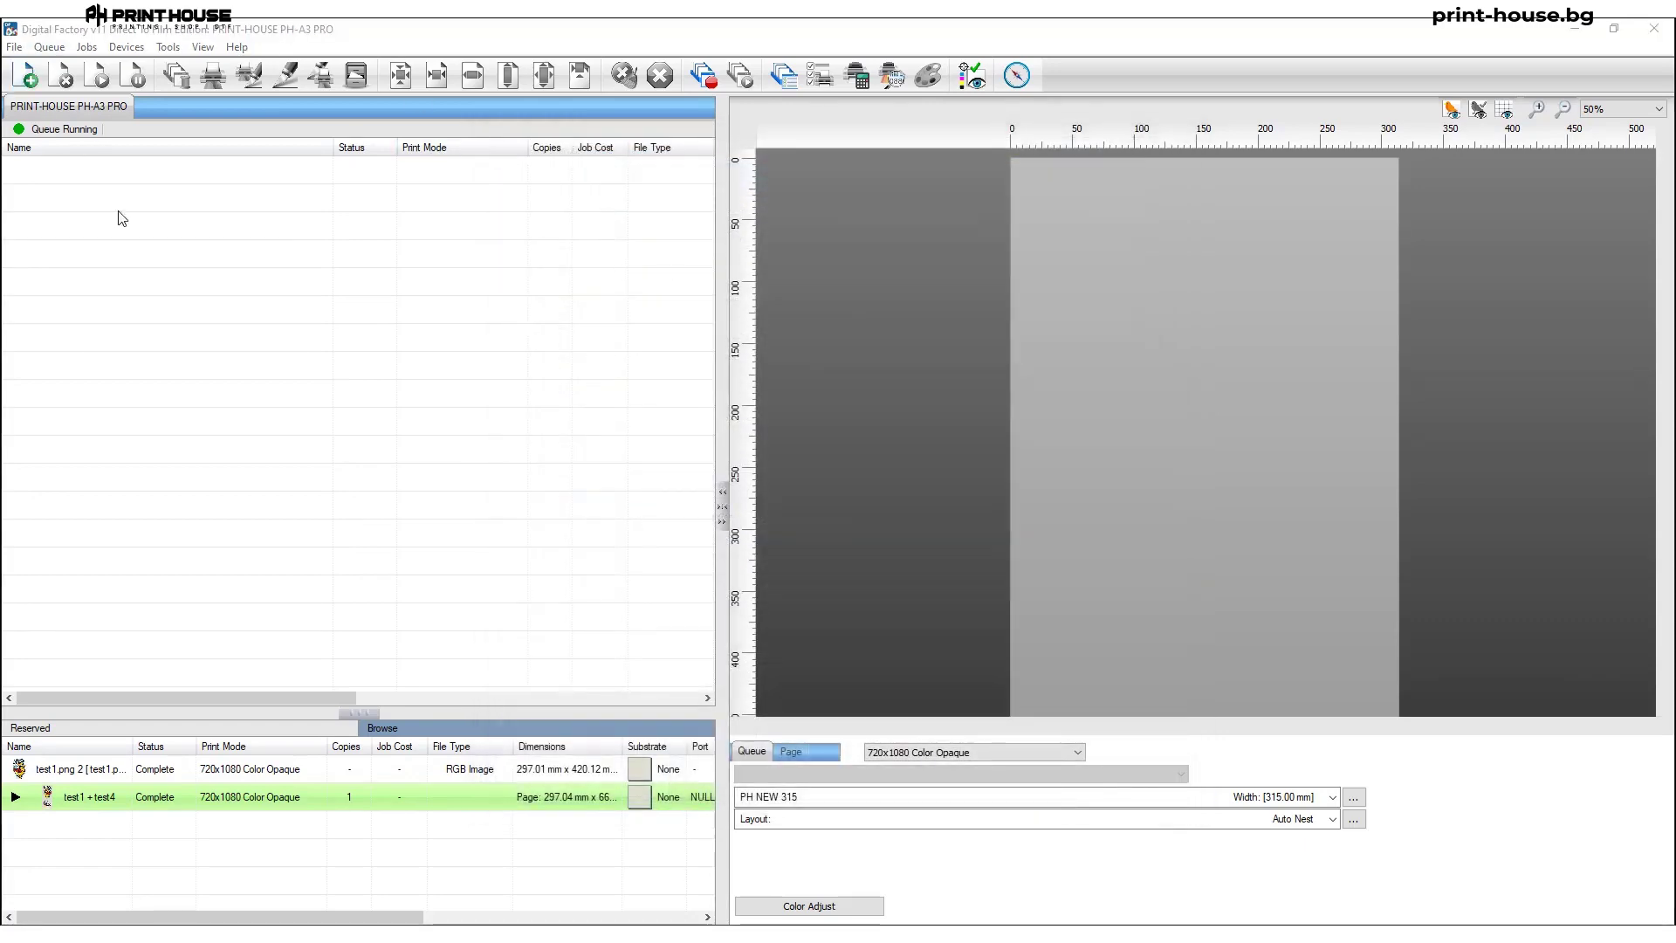
pyautogui.click(226, 300)
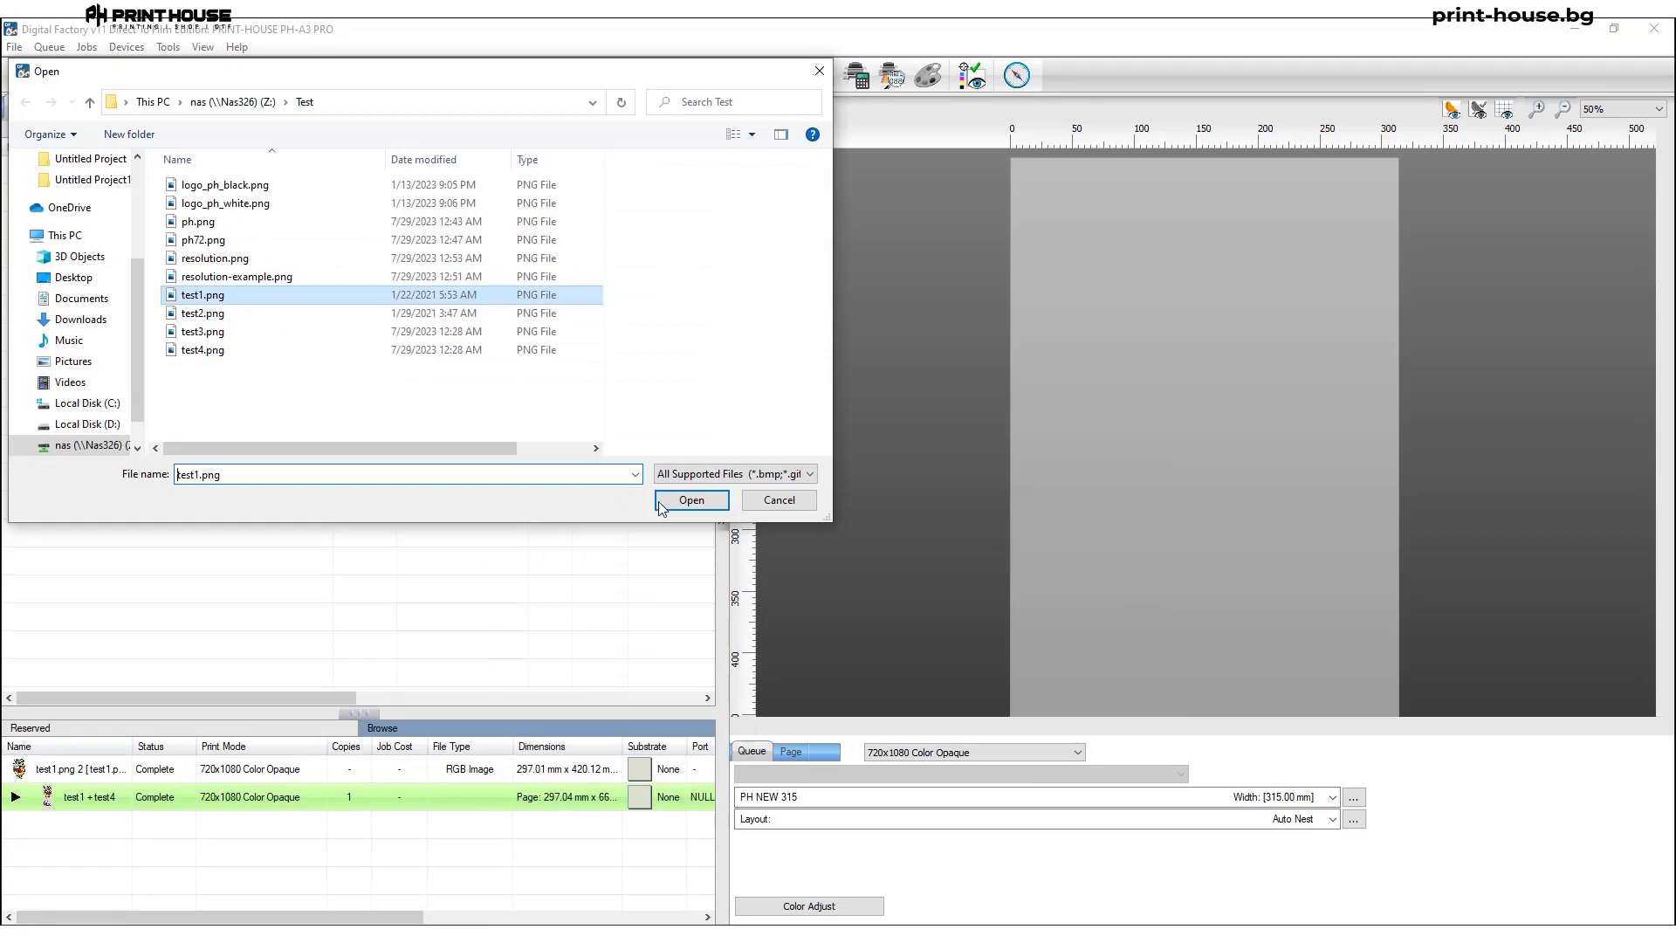
pyautogui.click(689, 502)
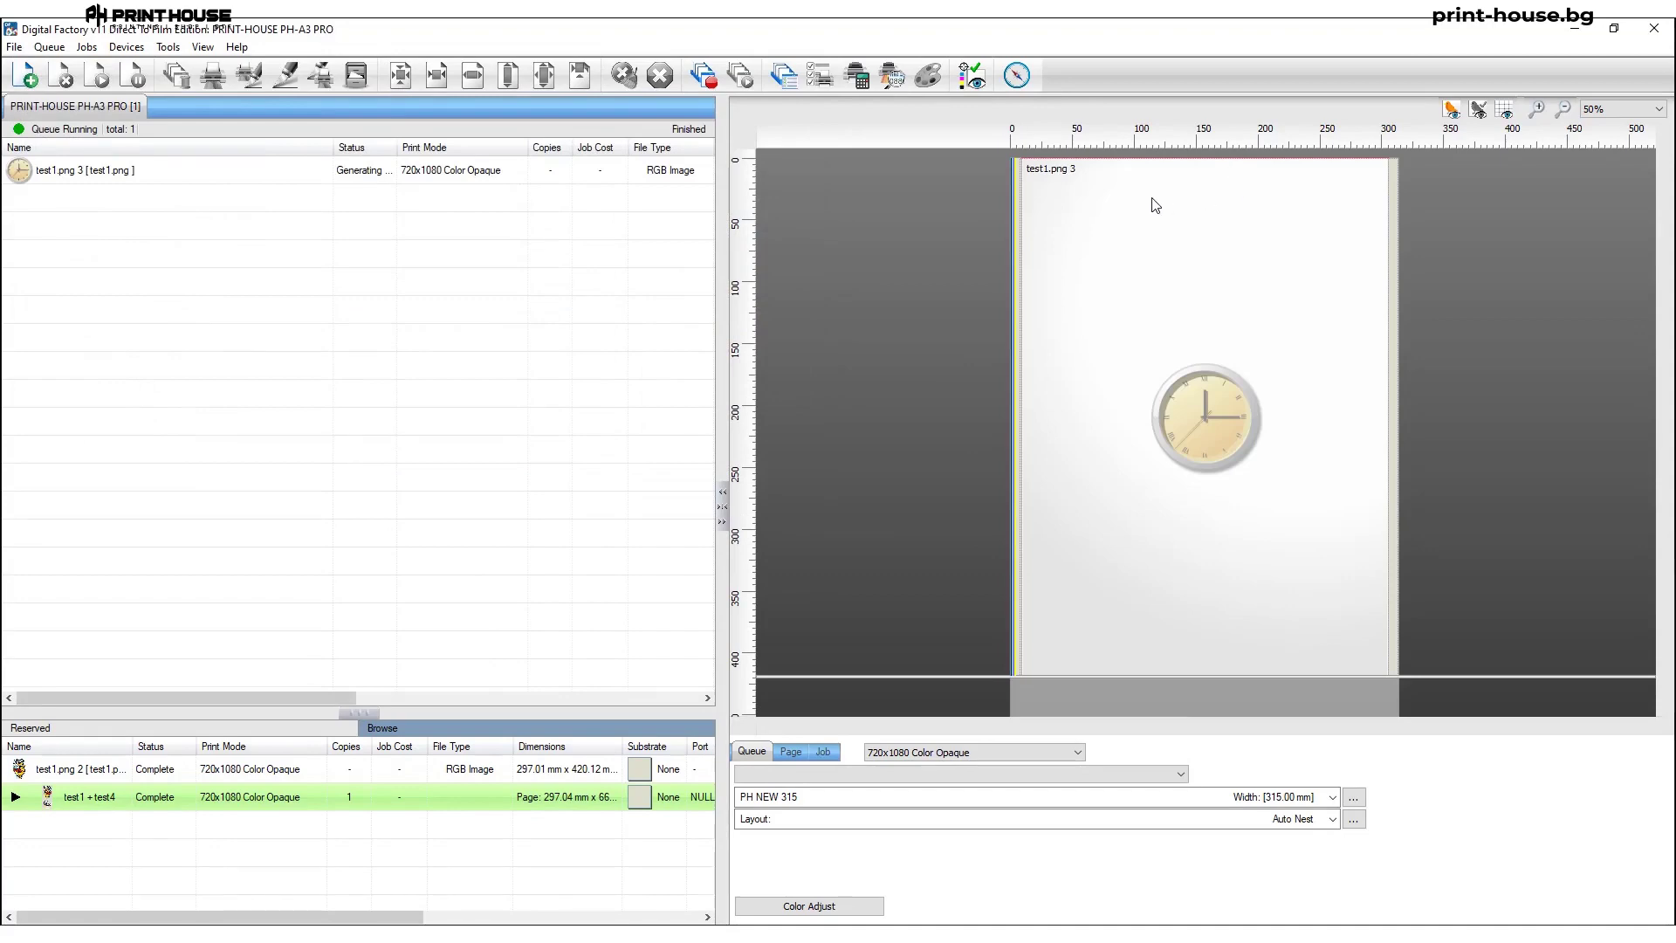
# Examine the colour confidence strips beside the test1.png 3 artwork in the preview, including their upper end and the page margins.
pyautogui.scroll(1, 1003, 177)
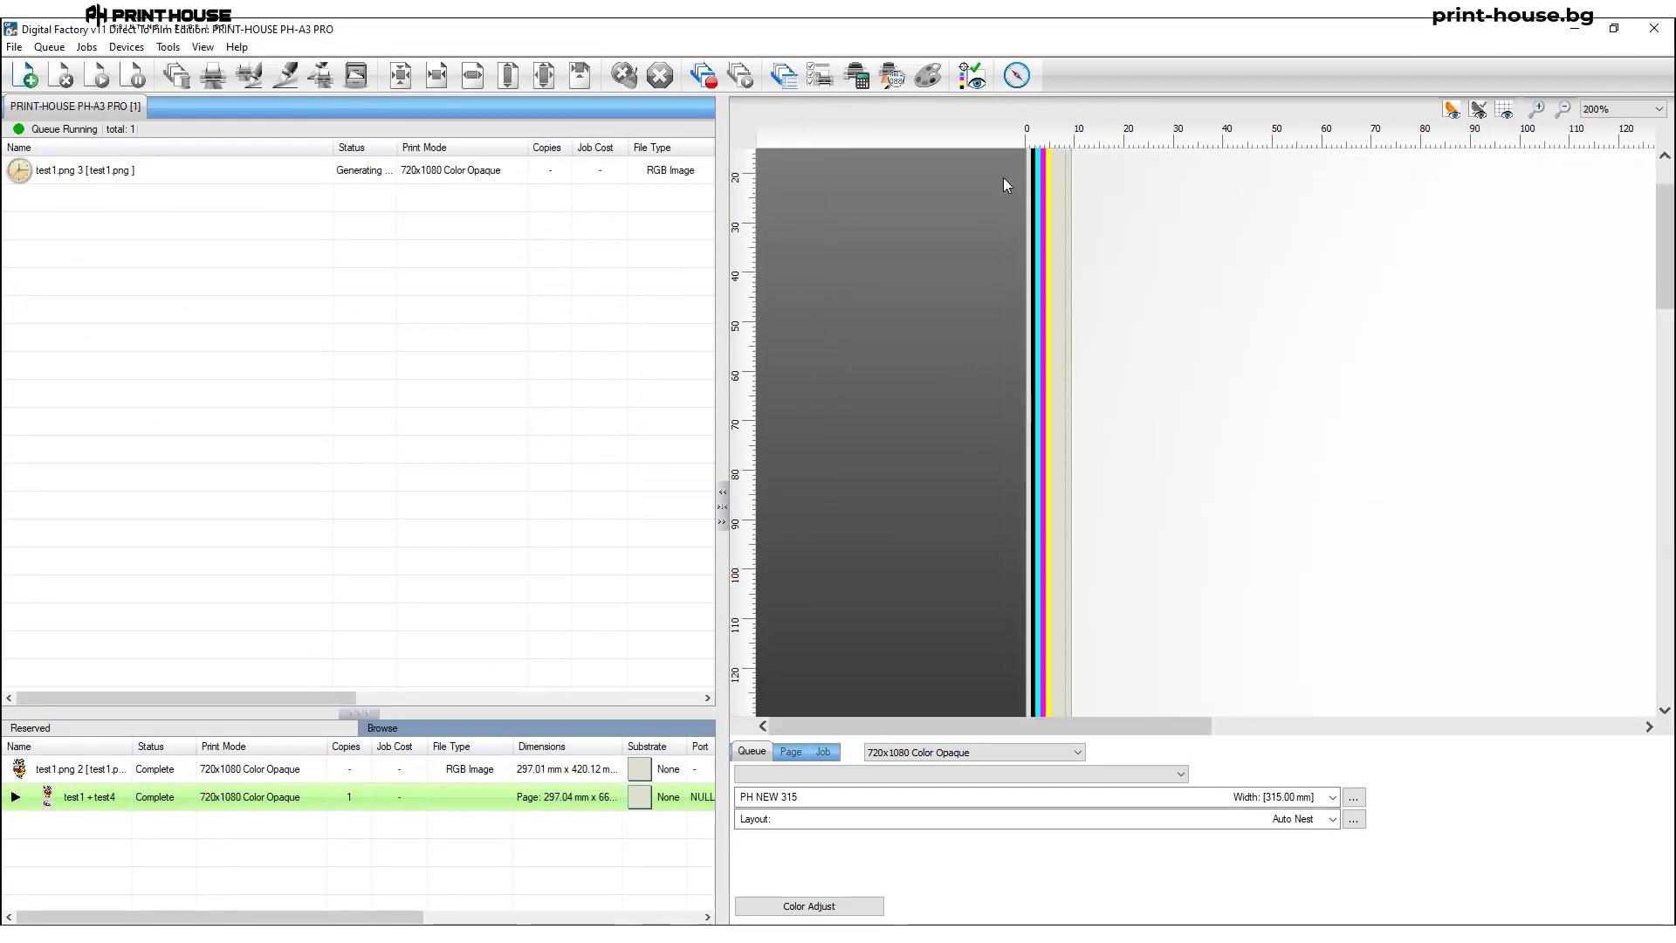
pyautogui.scroll(1, 1003, 177)
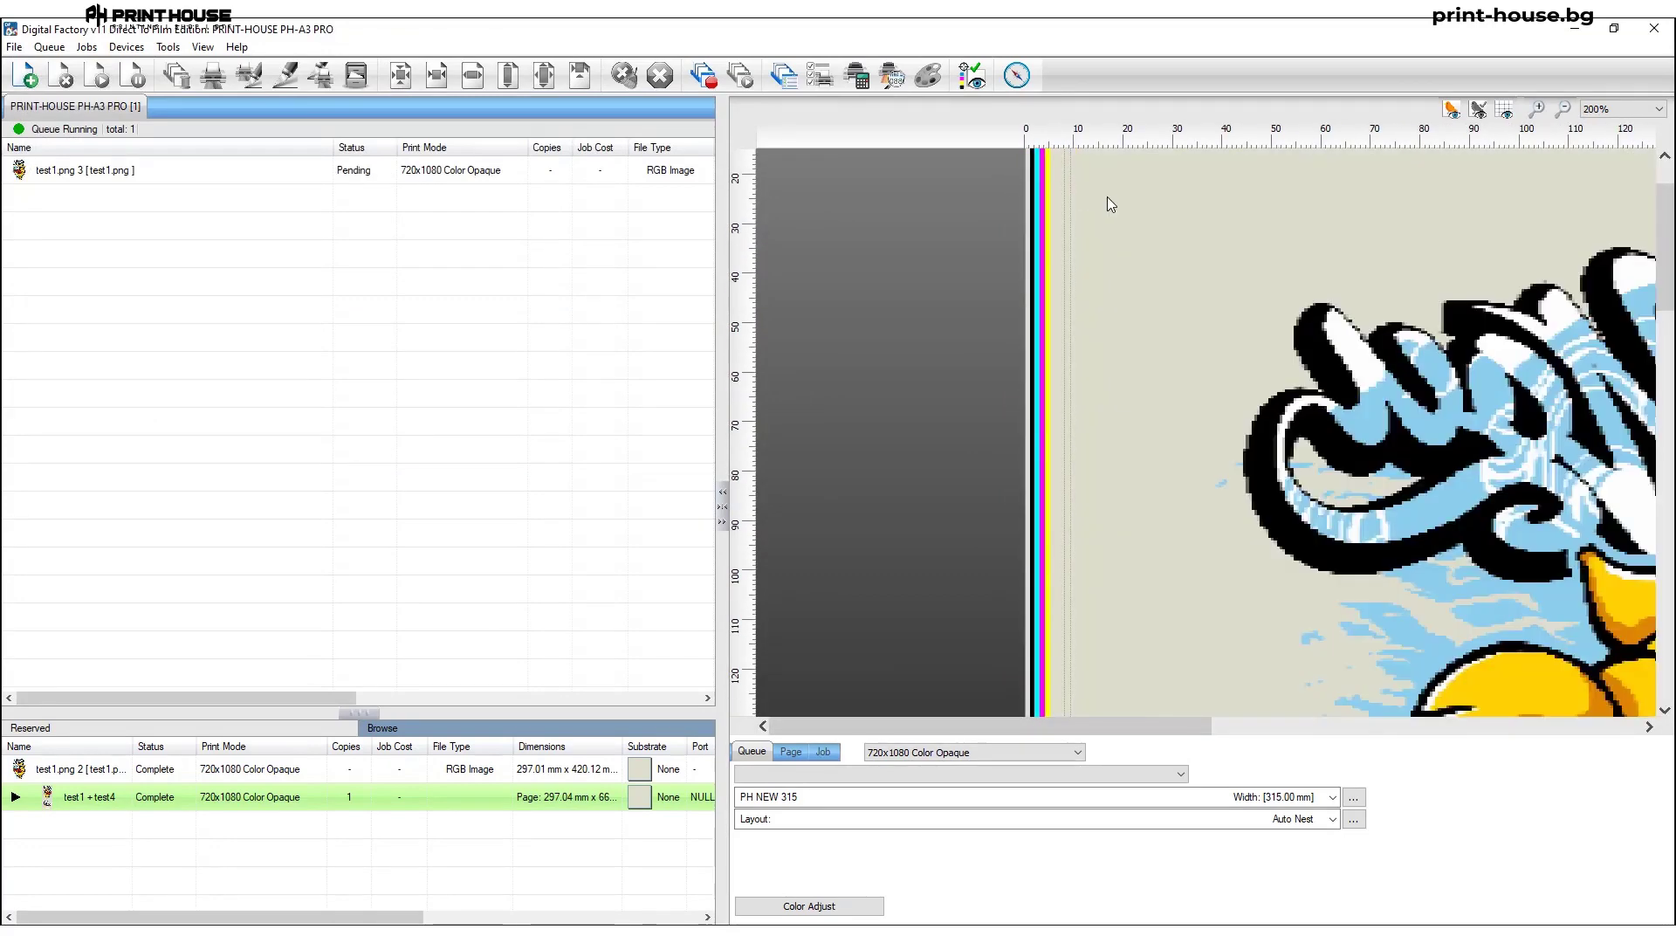
pyautogui.scroll(-1, 1107, 197)
pyautogui.scroll(1, 1107, 197)
pyautogui.scroll(-2, 1107, 206)
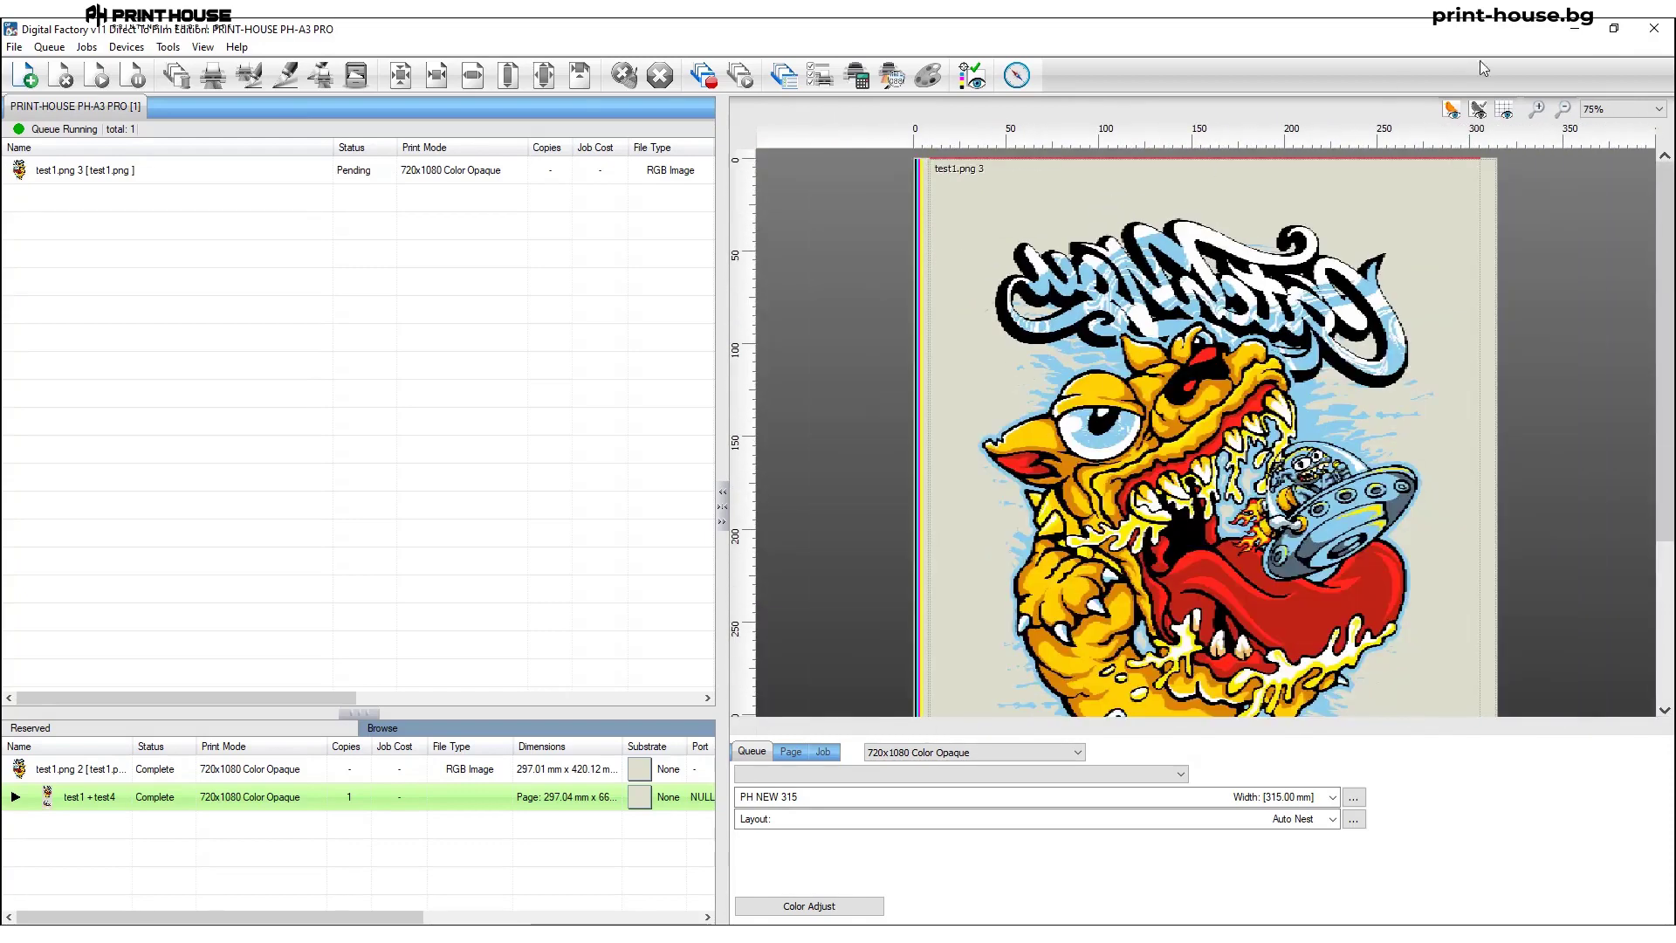
pyautogui.scroll(4, 928, 208)
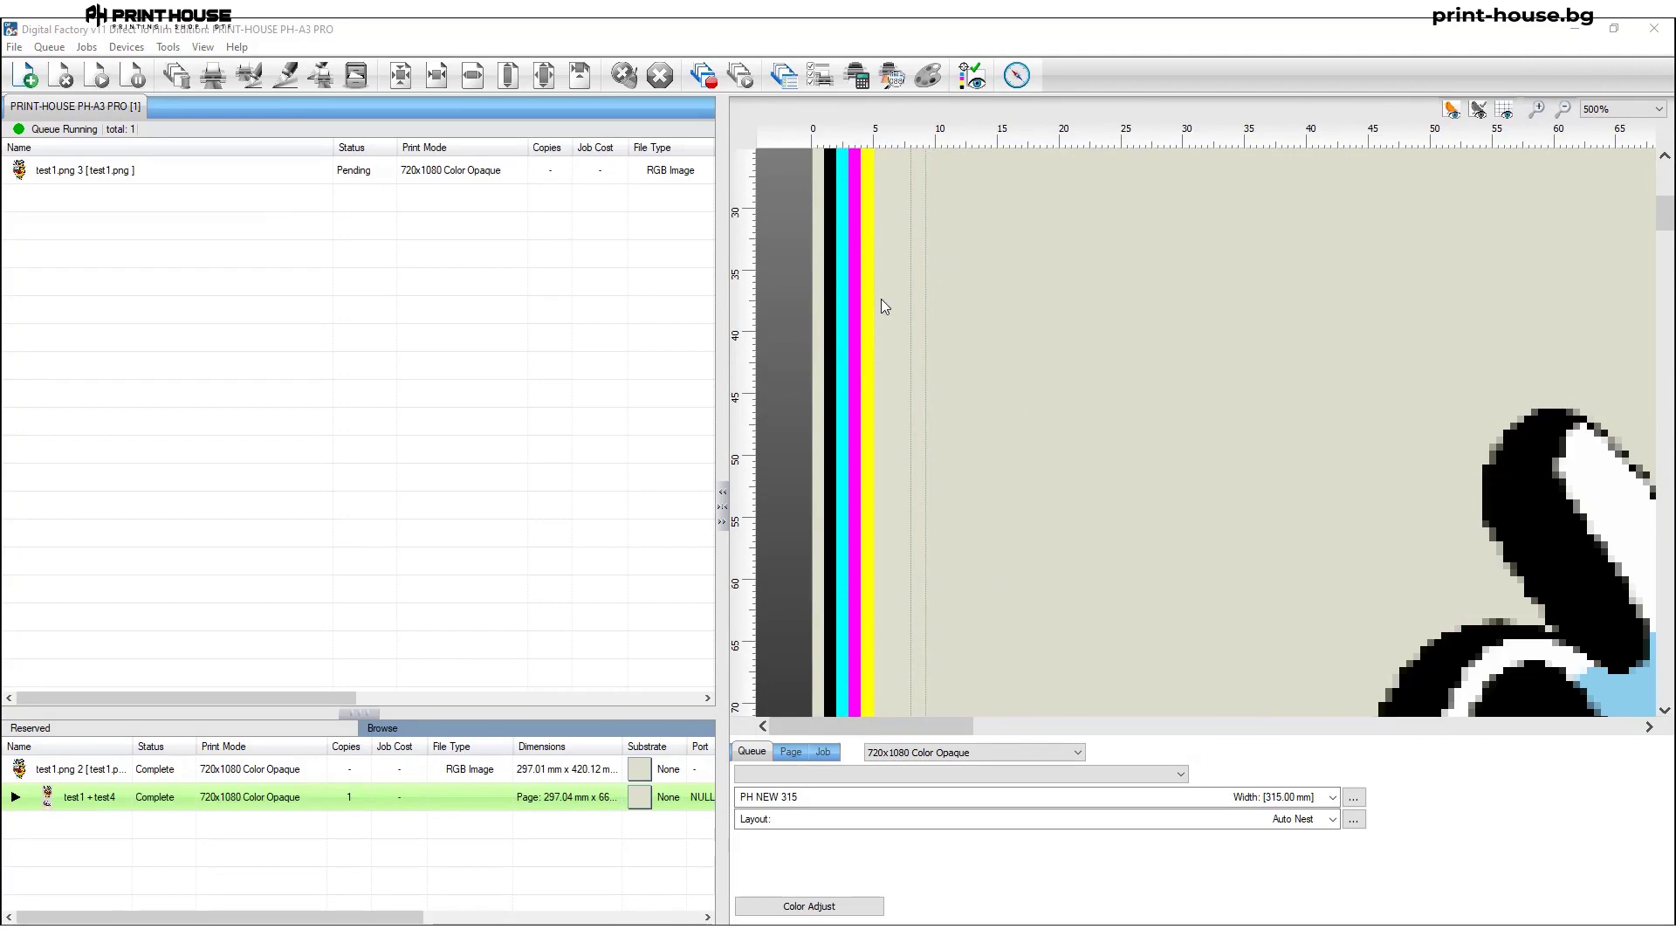
pyautogui.scroll(-2, 882, 298)
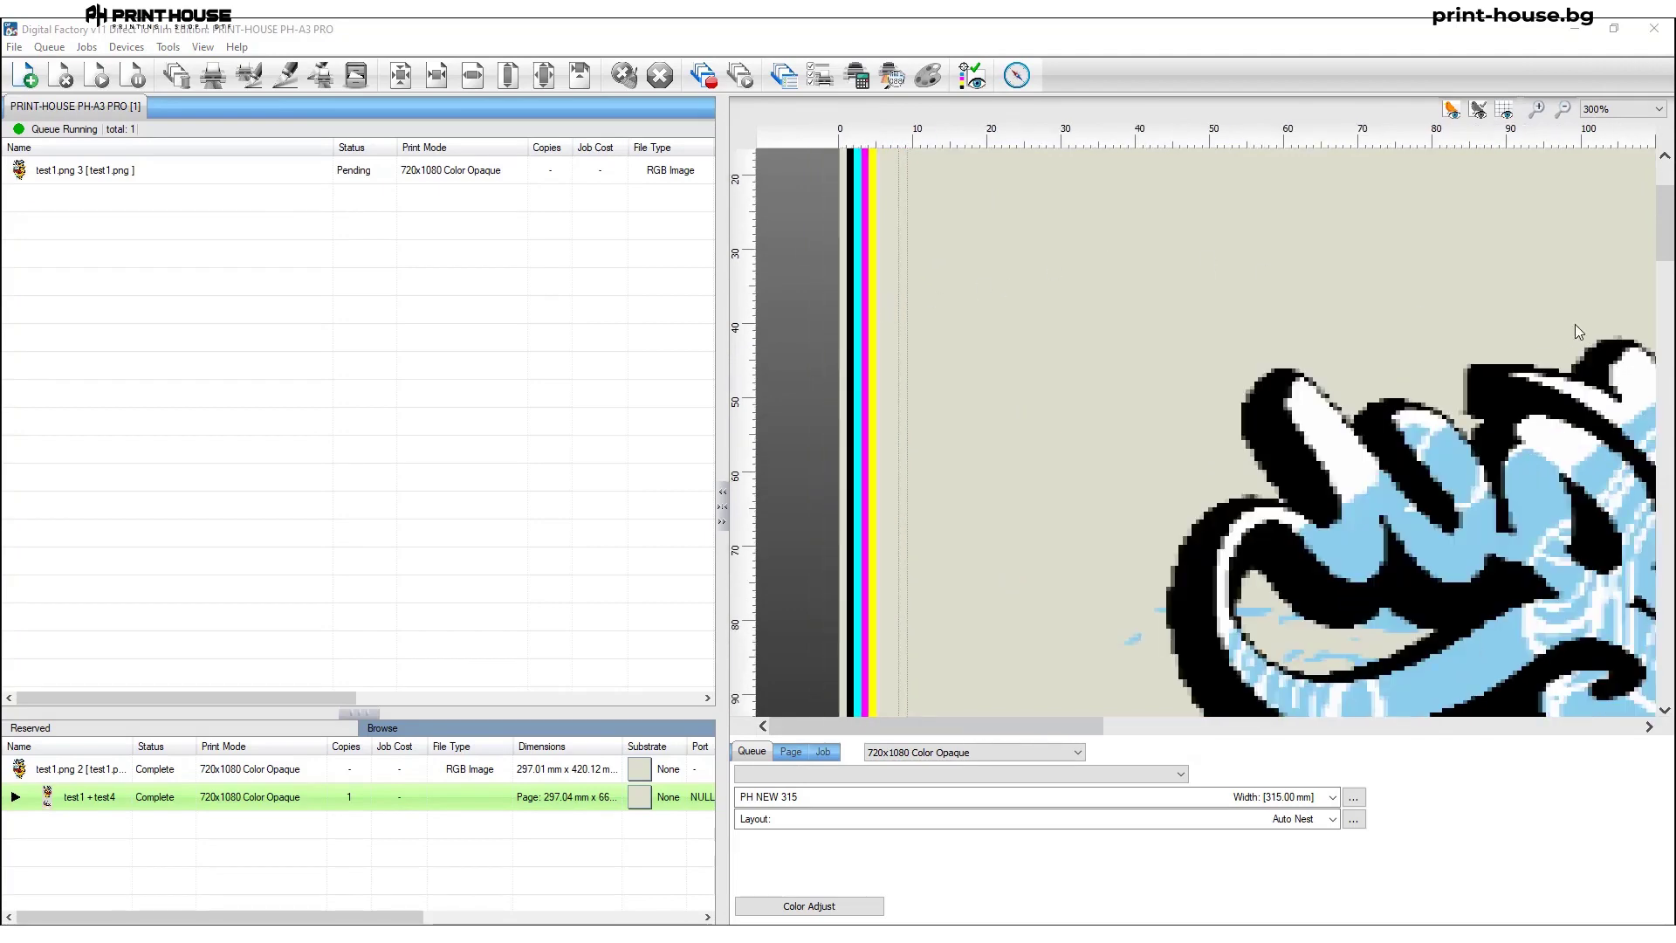
pyautogui.scroll(-2, 1501, 246)
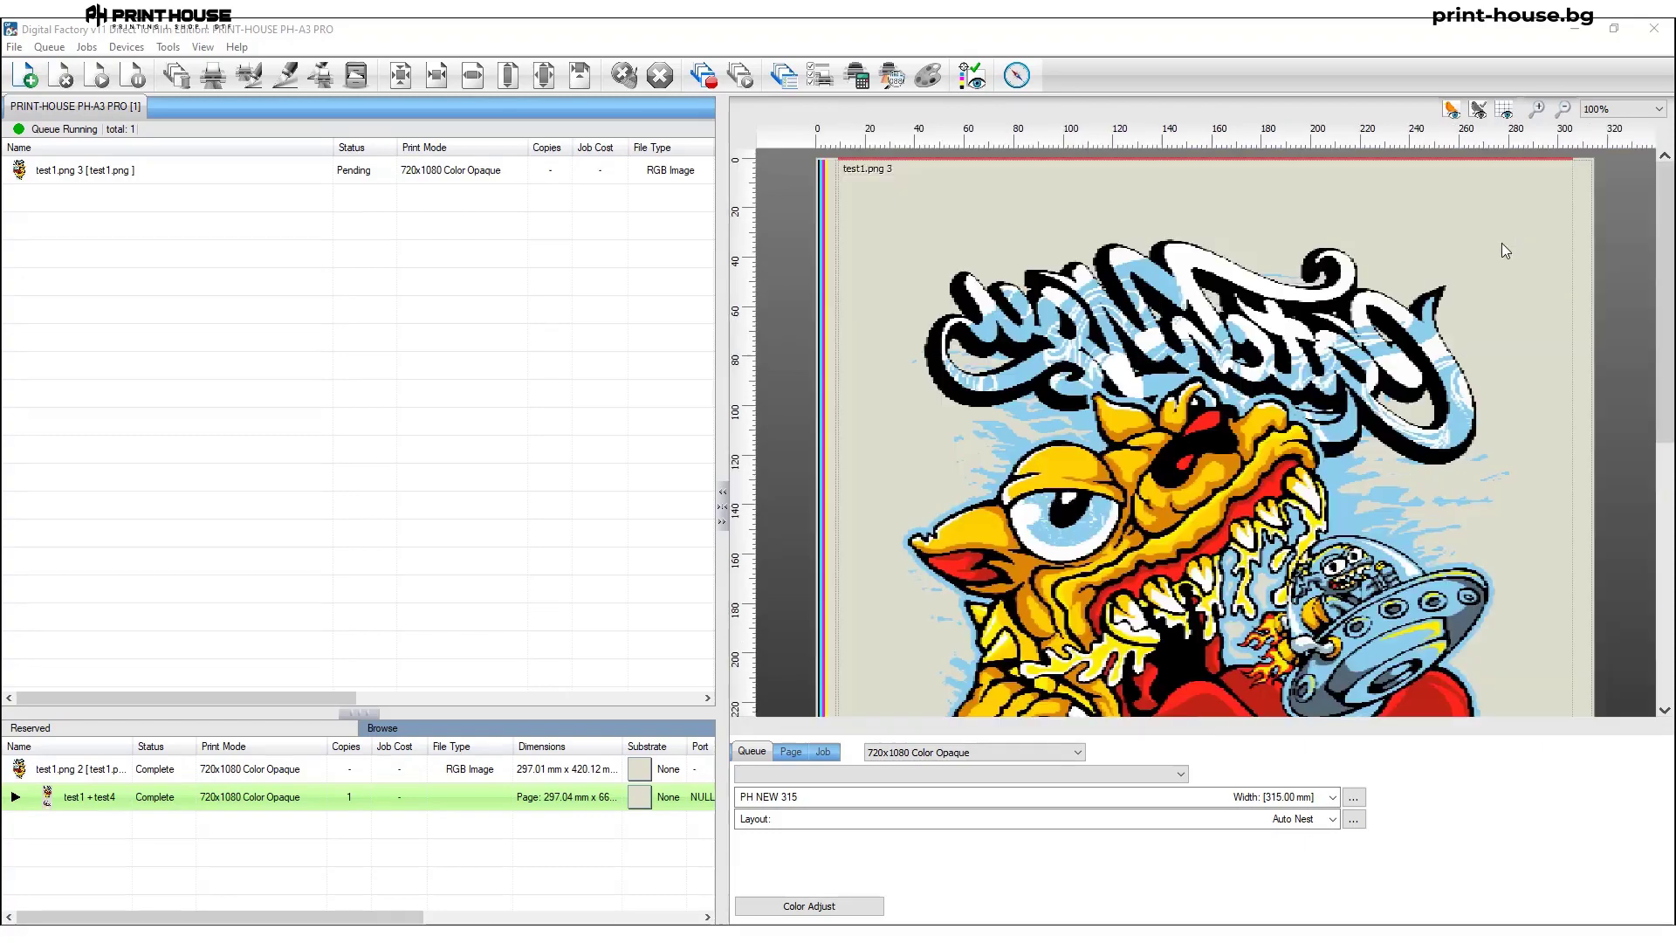
pyautogui.scroll(1, 914, 248)
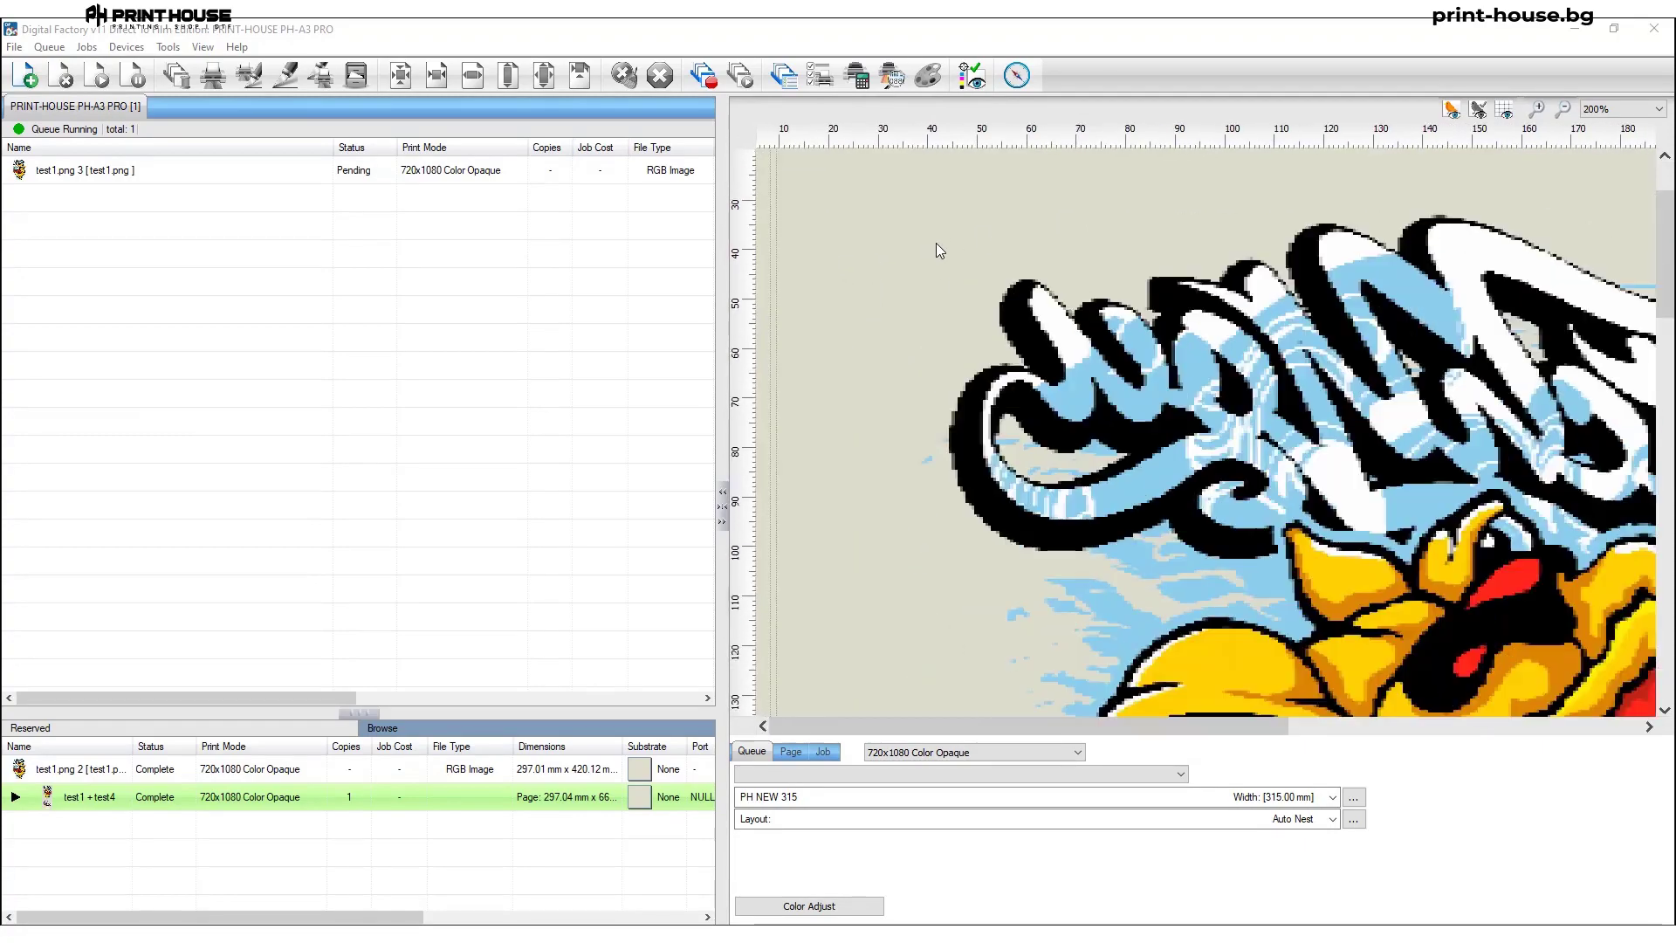
pyautogui.scroll(-2, 935, 242)
pyautogui.scroll(-1, 1107, 155)
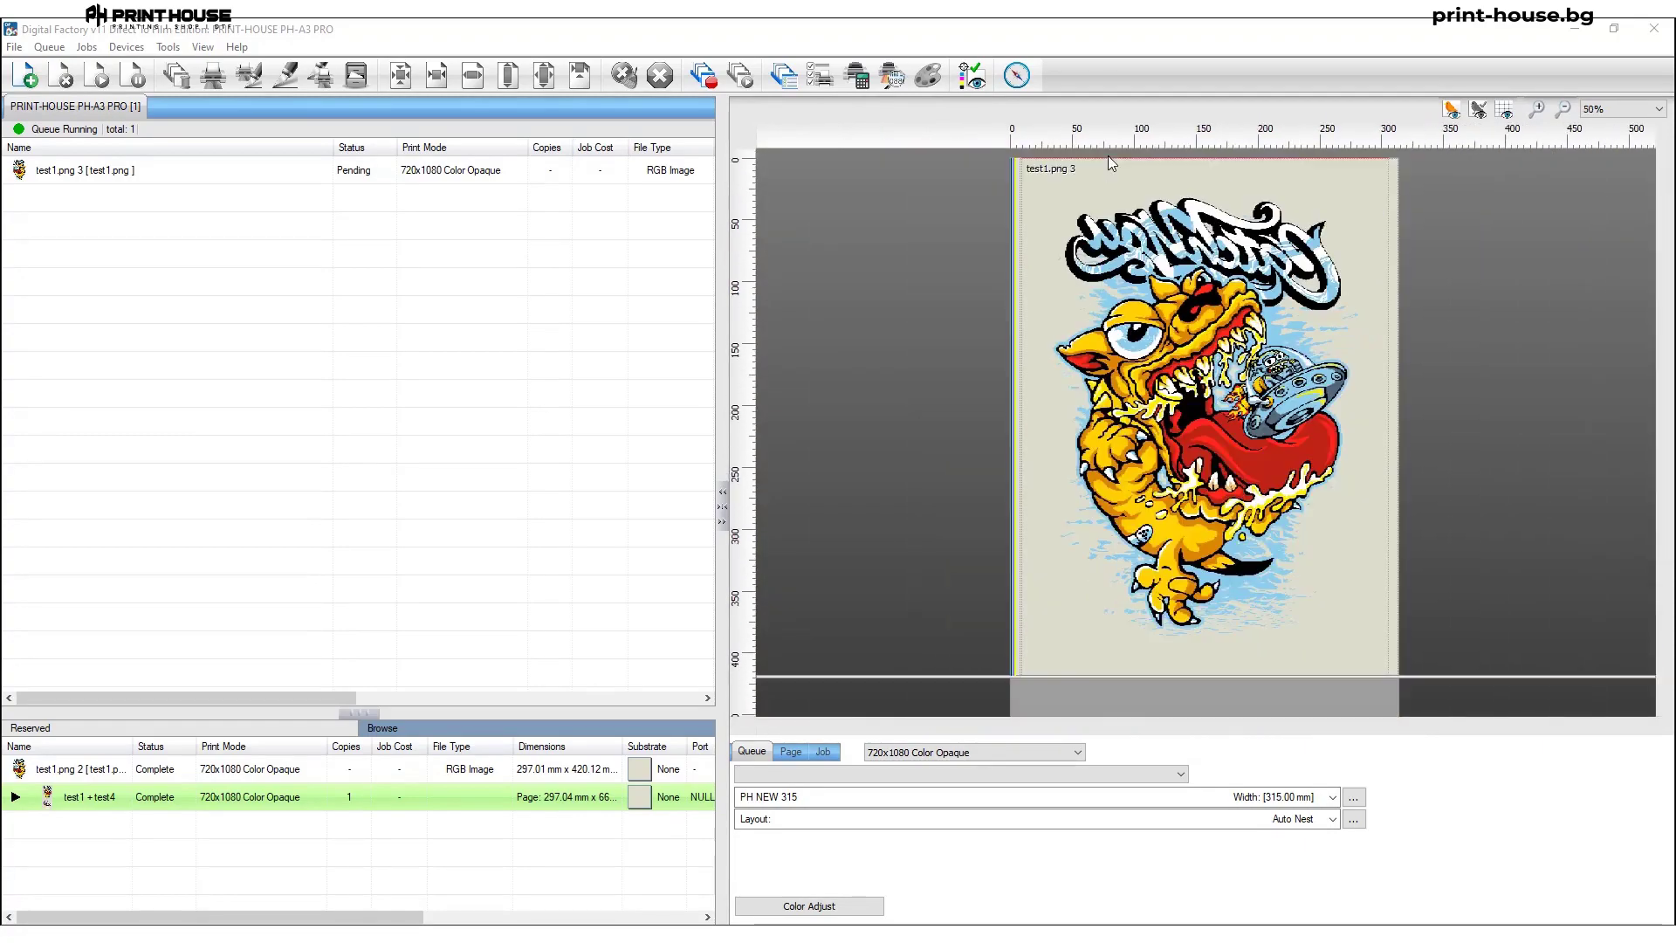
pyautogui.scroll(3, 1061, 164)
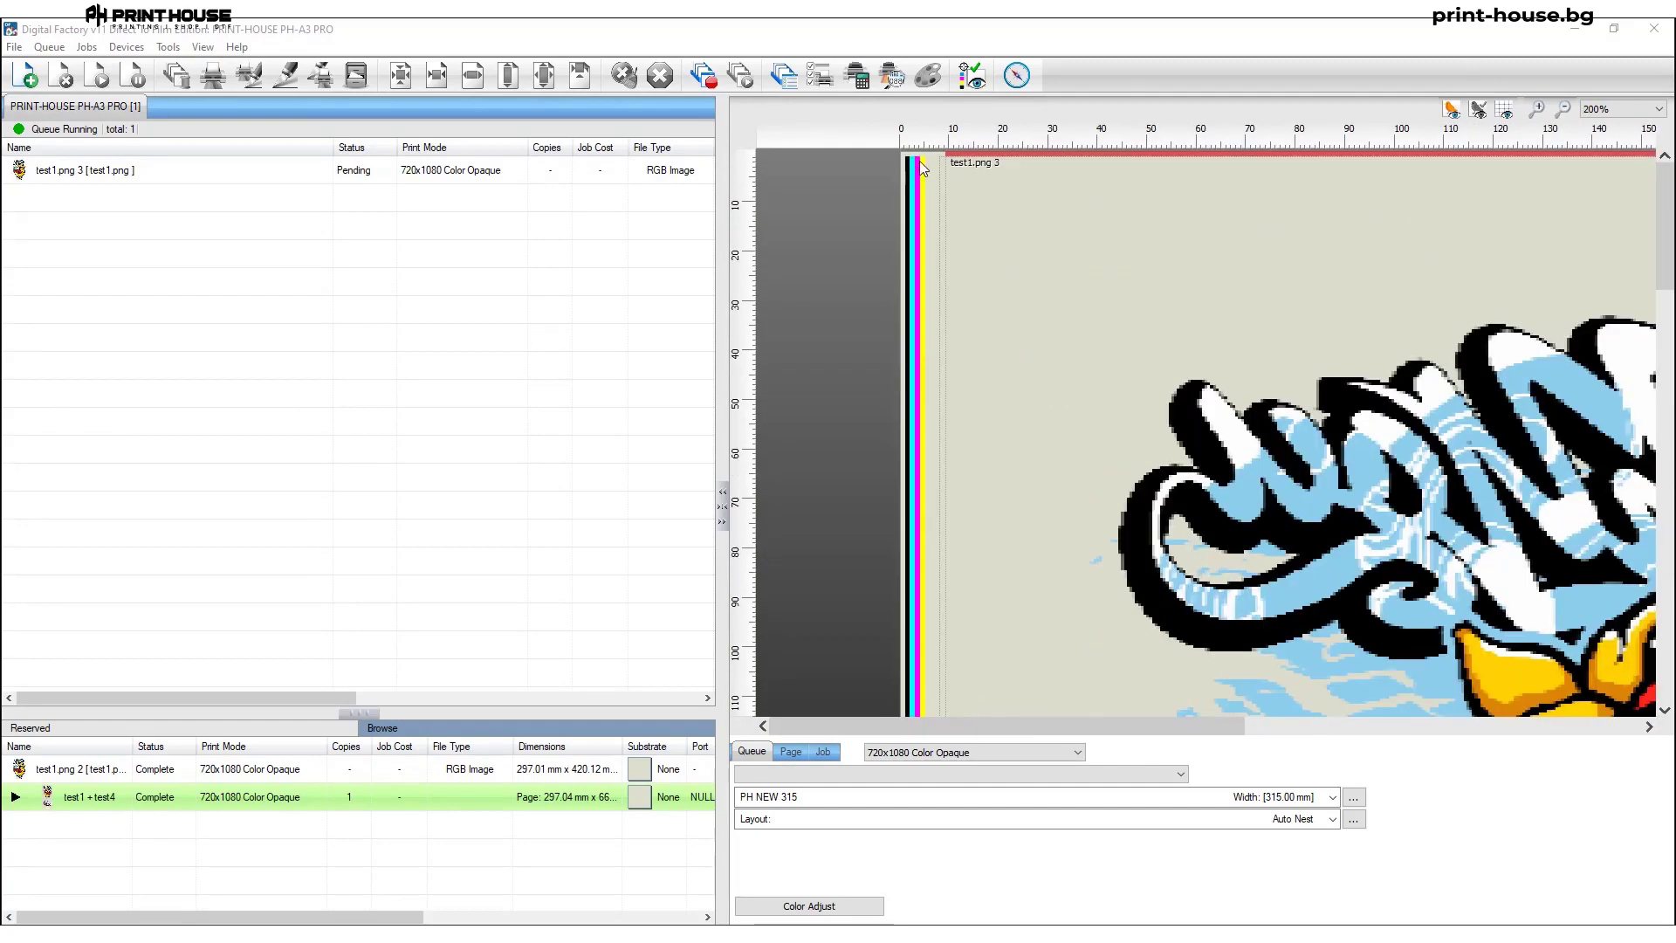
pyautogui.scroll(1, 928, 175)
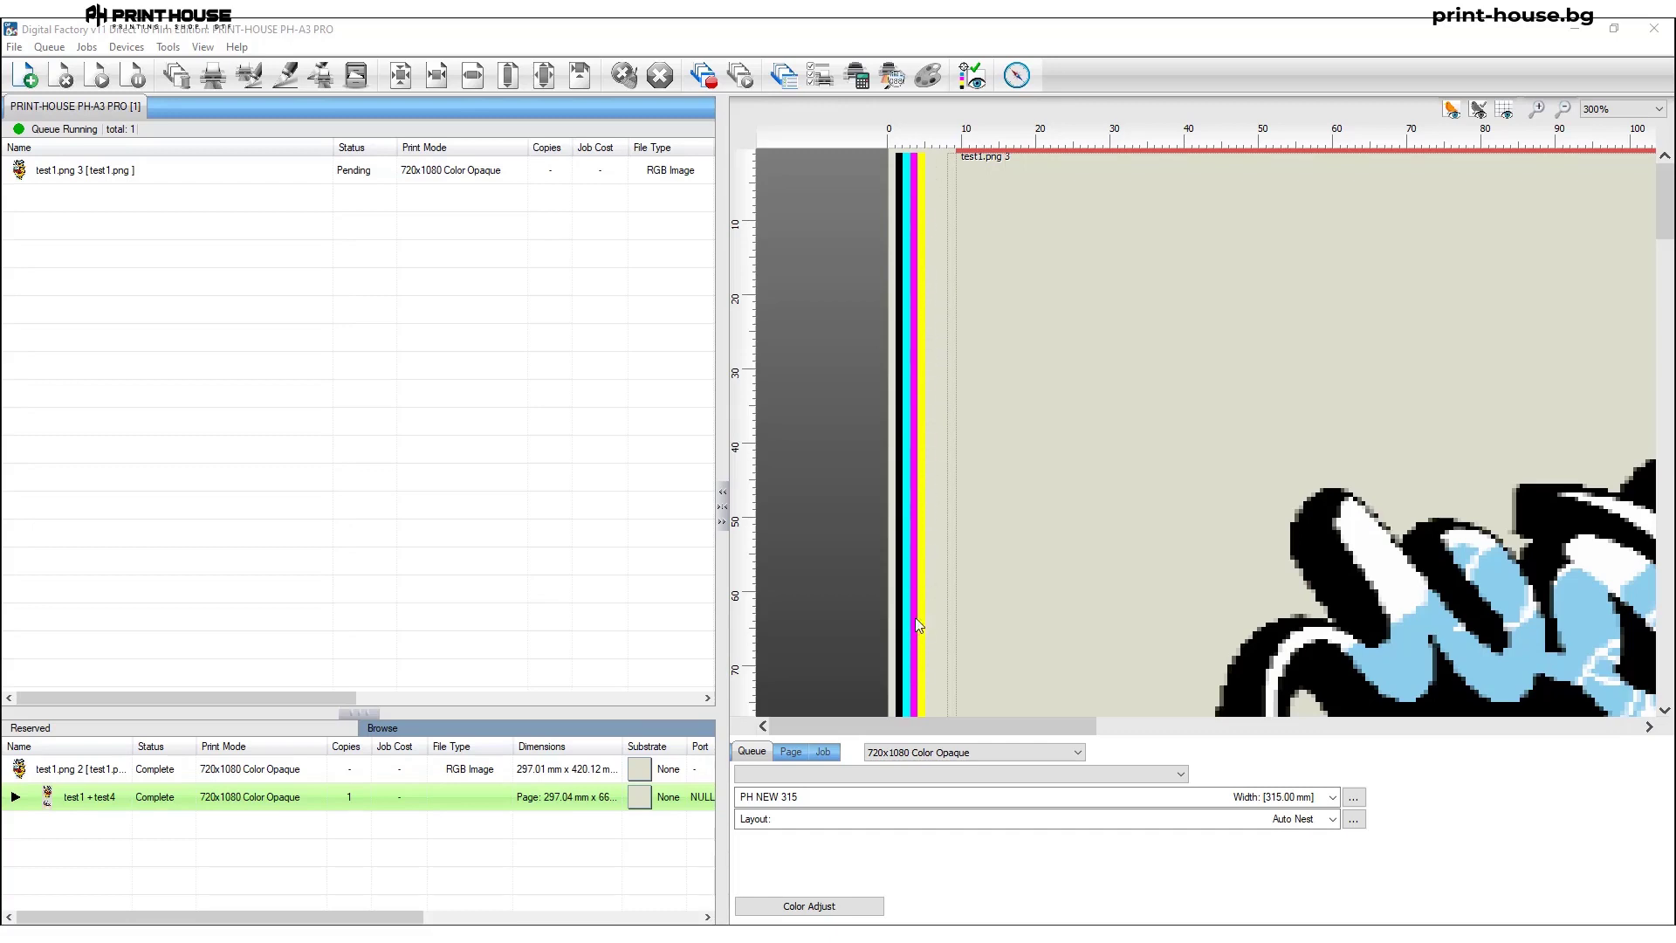
pyautogui.scroll(-1, 925, 159)
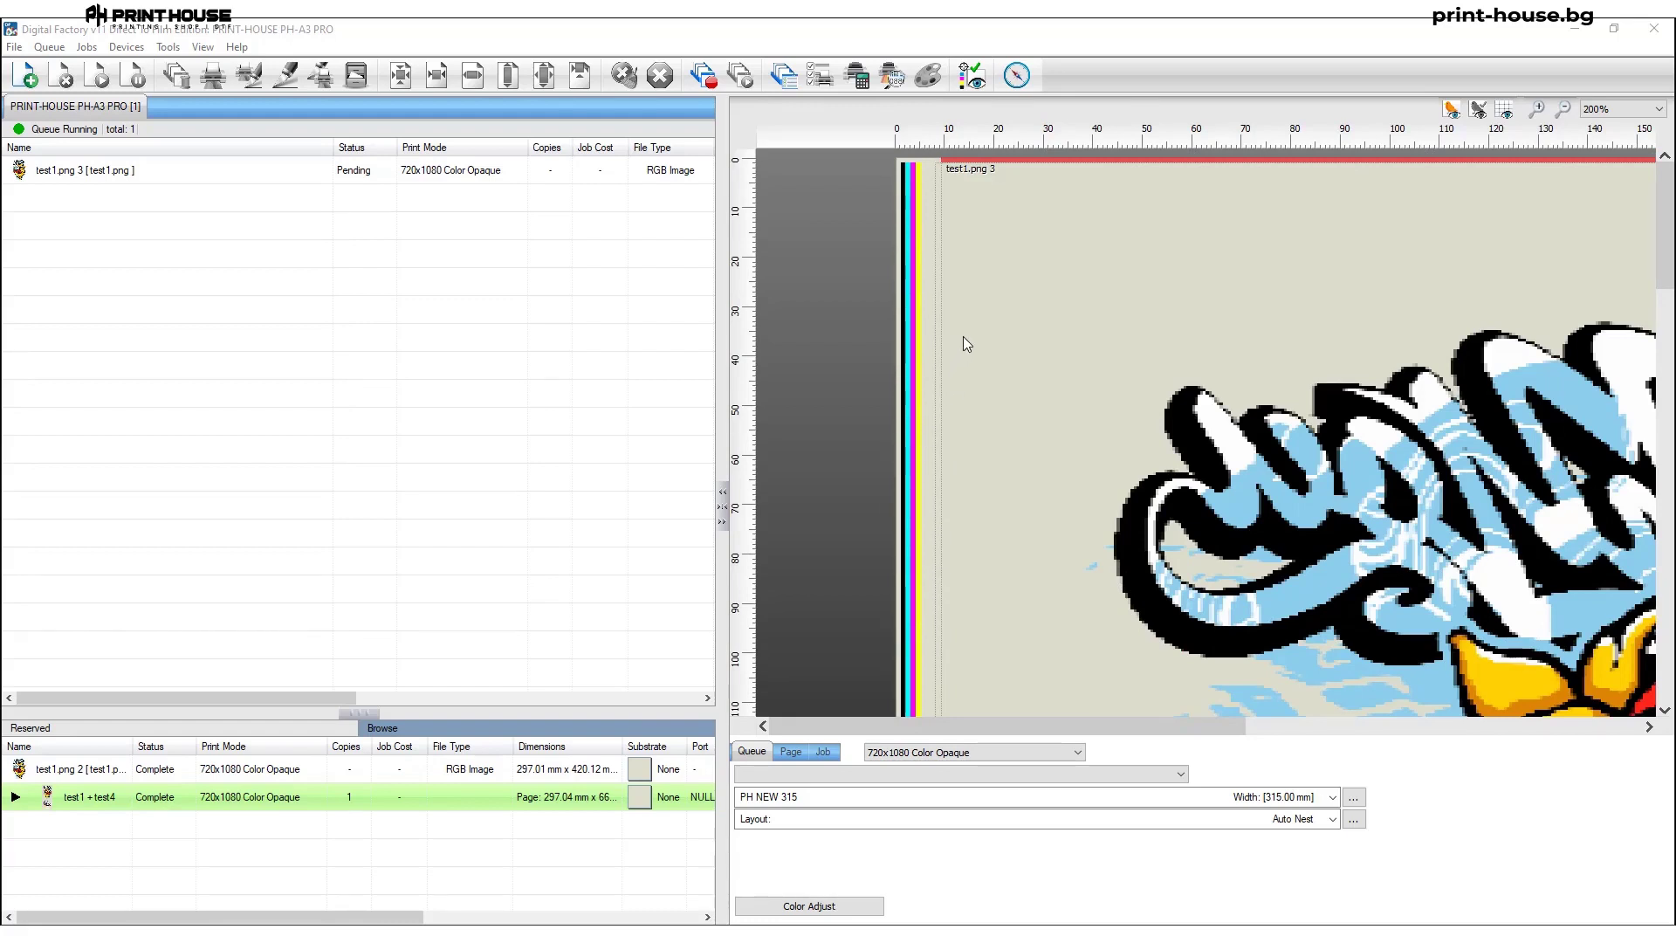
pyautogui.scroll(-1, 963, 334)
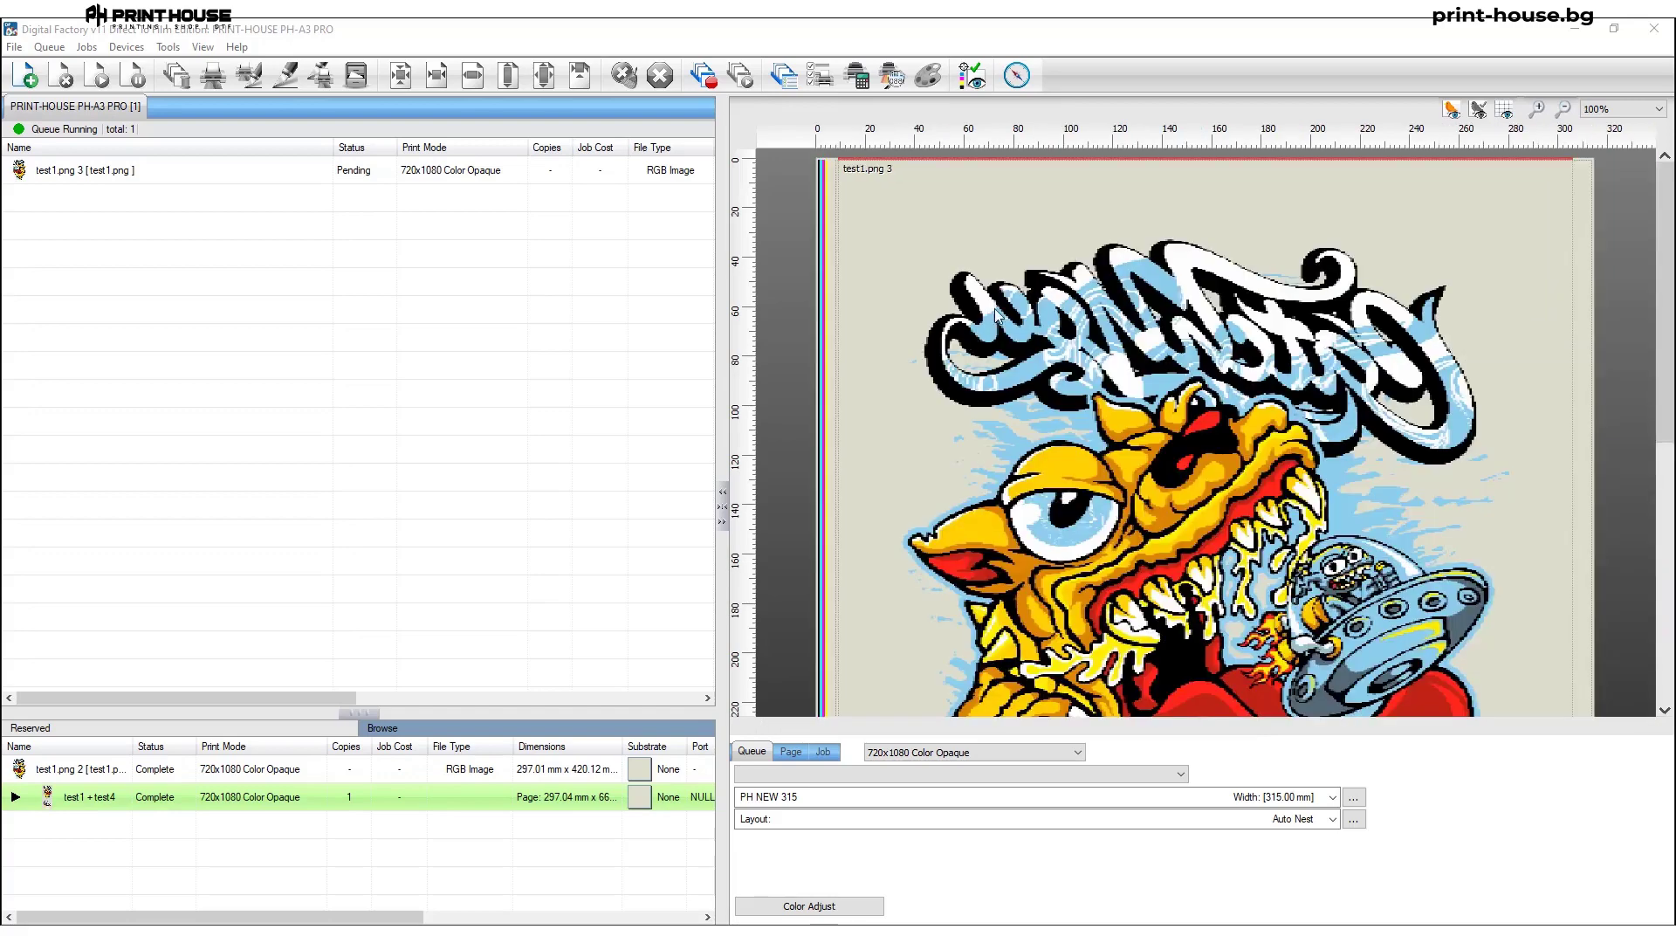
pyautogui.scroll(-1, 1008, 290)
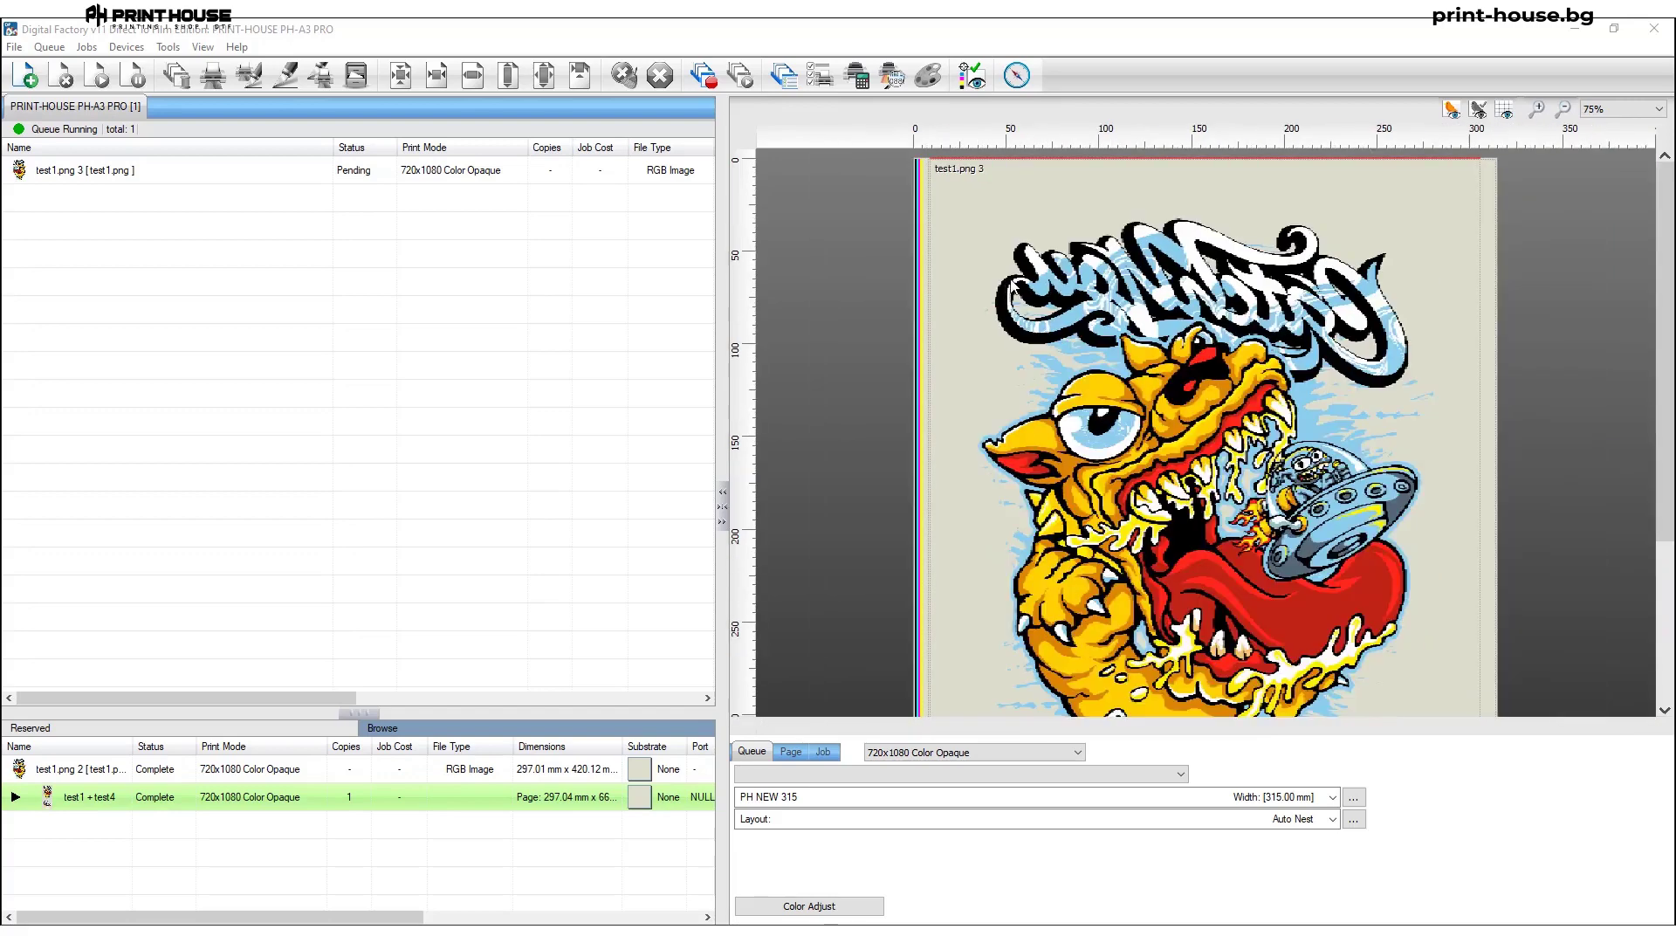
# Select the test1.png 3 job and inspect the lower end of its confidence strips in the preview.
pyautogui.click(1257, 188)
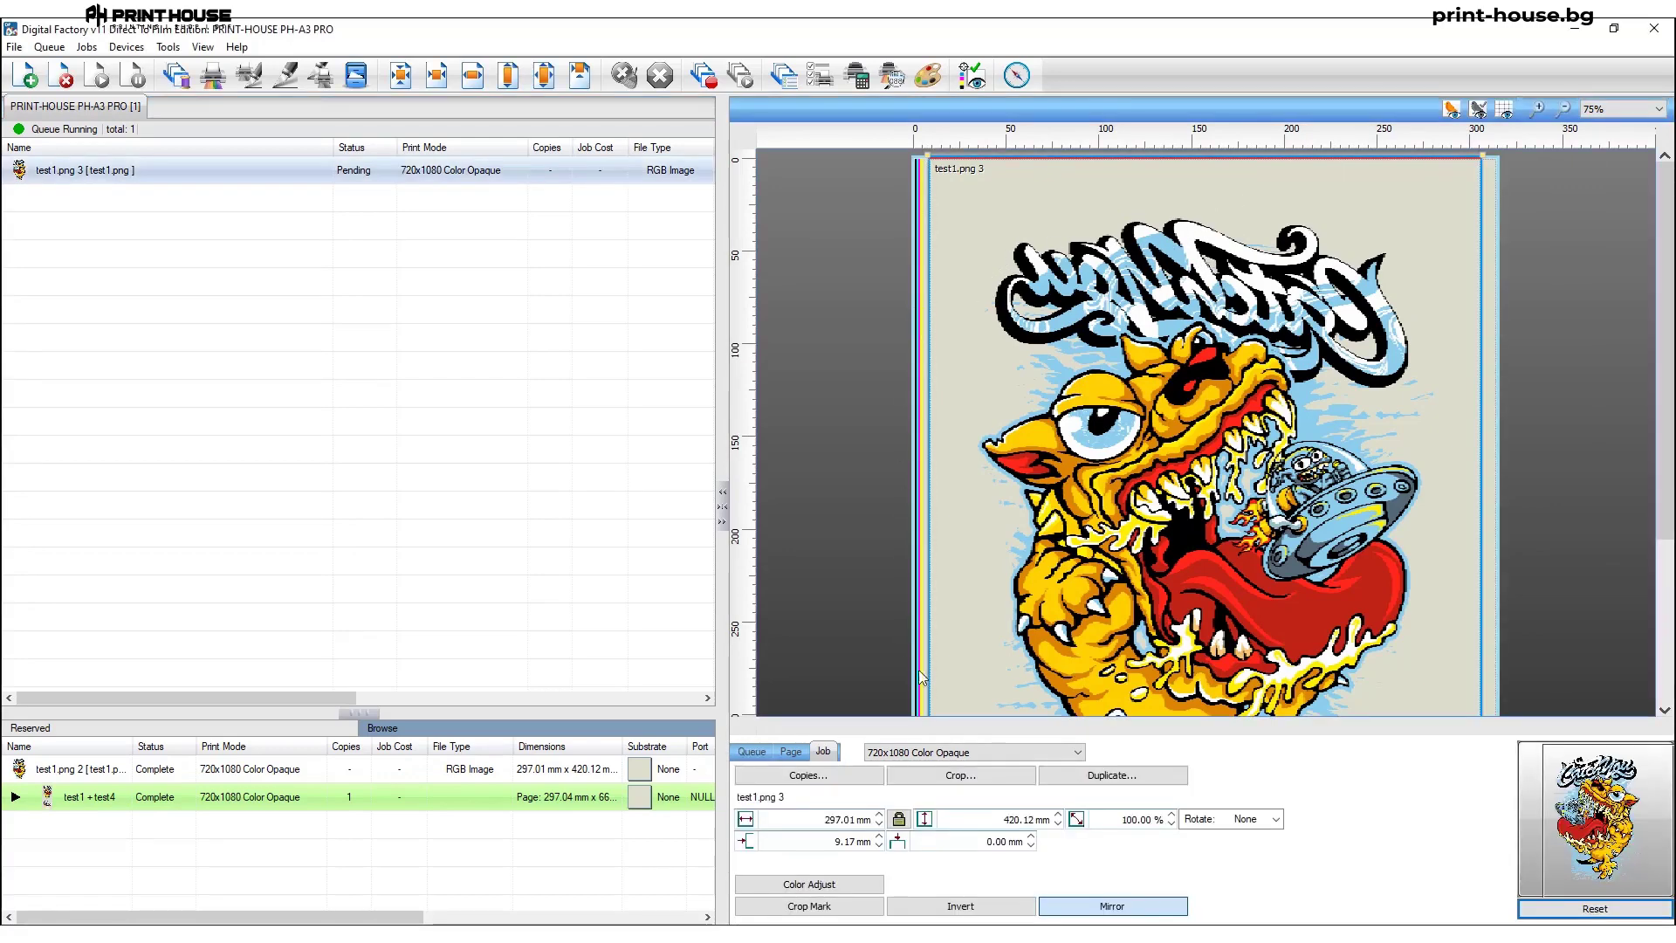
pyautogui.scroll(-1, 1089, 483)
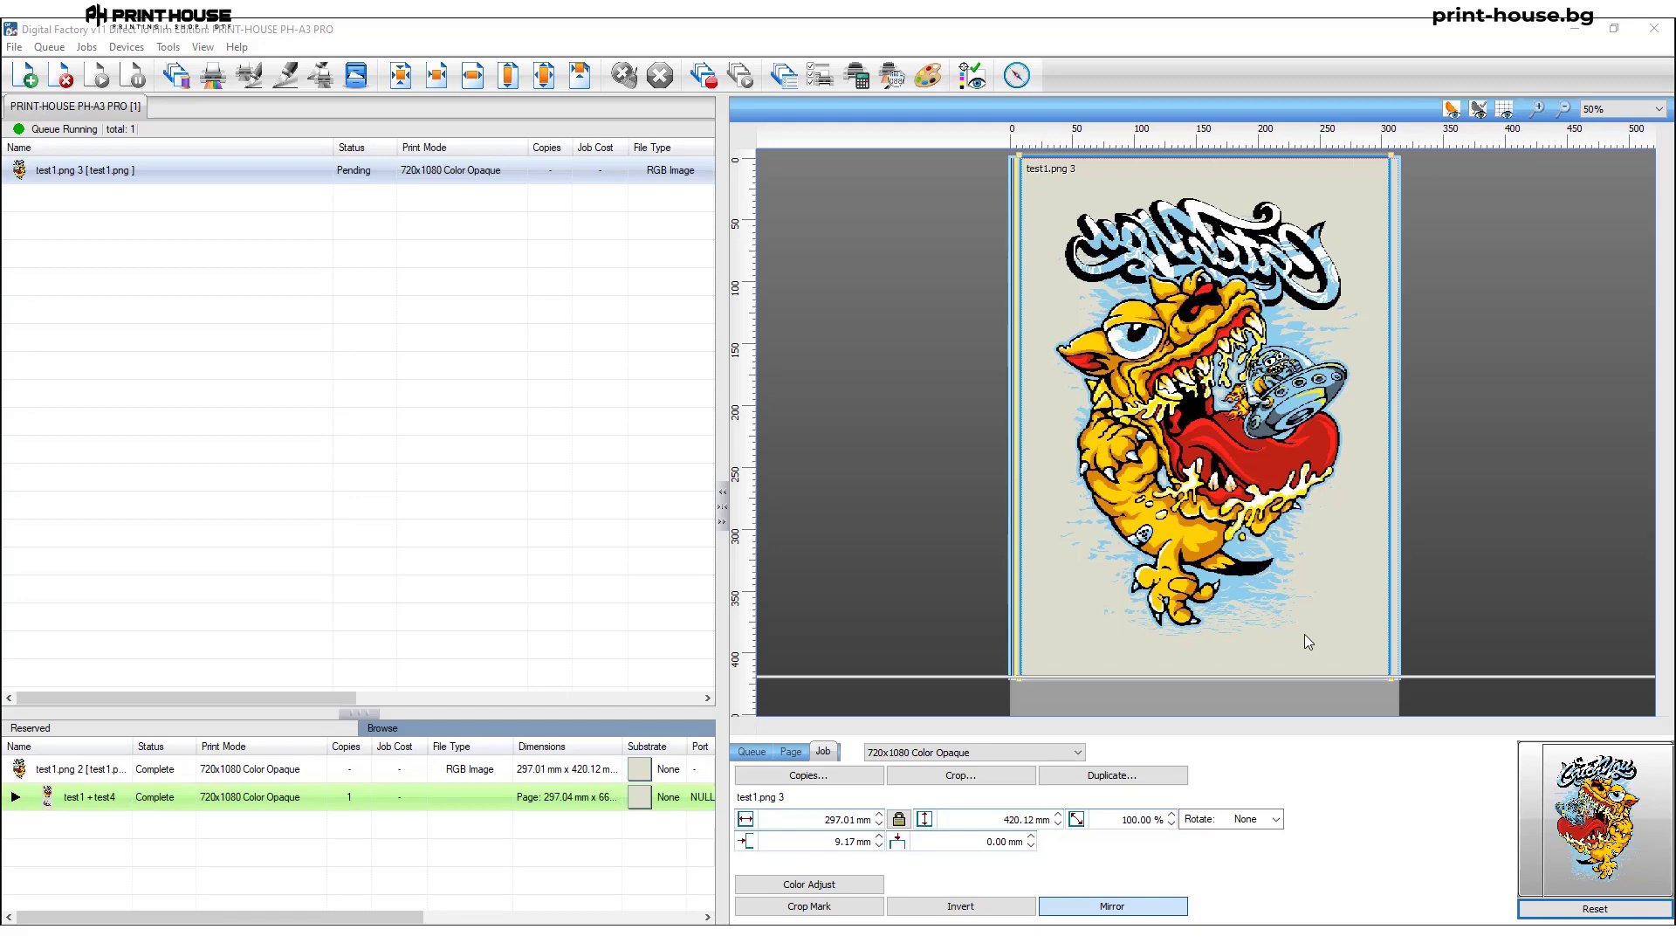
pyautogui.scroll(2, 1051, 639)
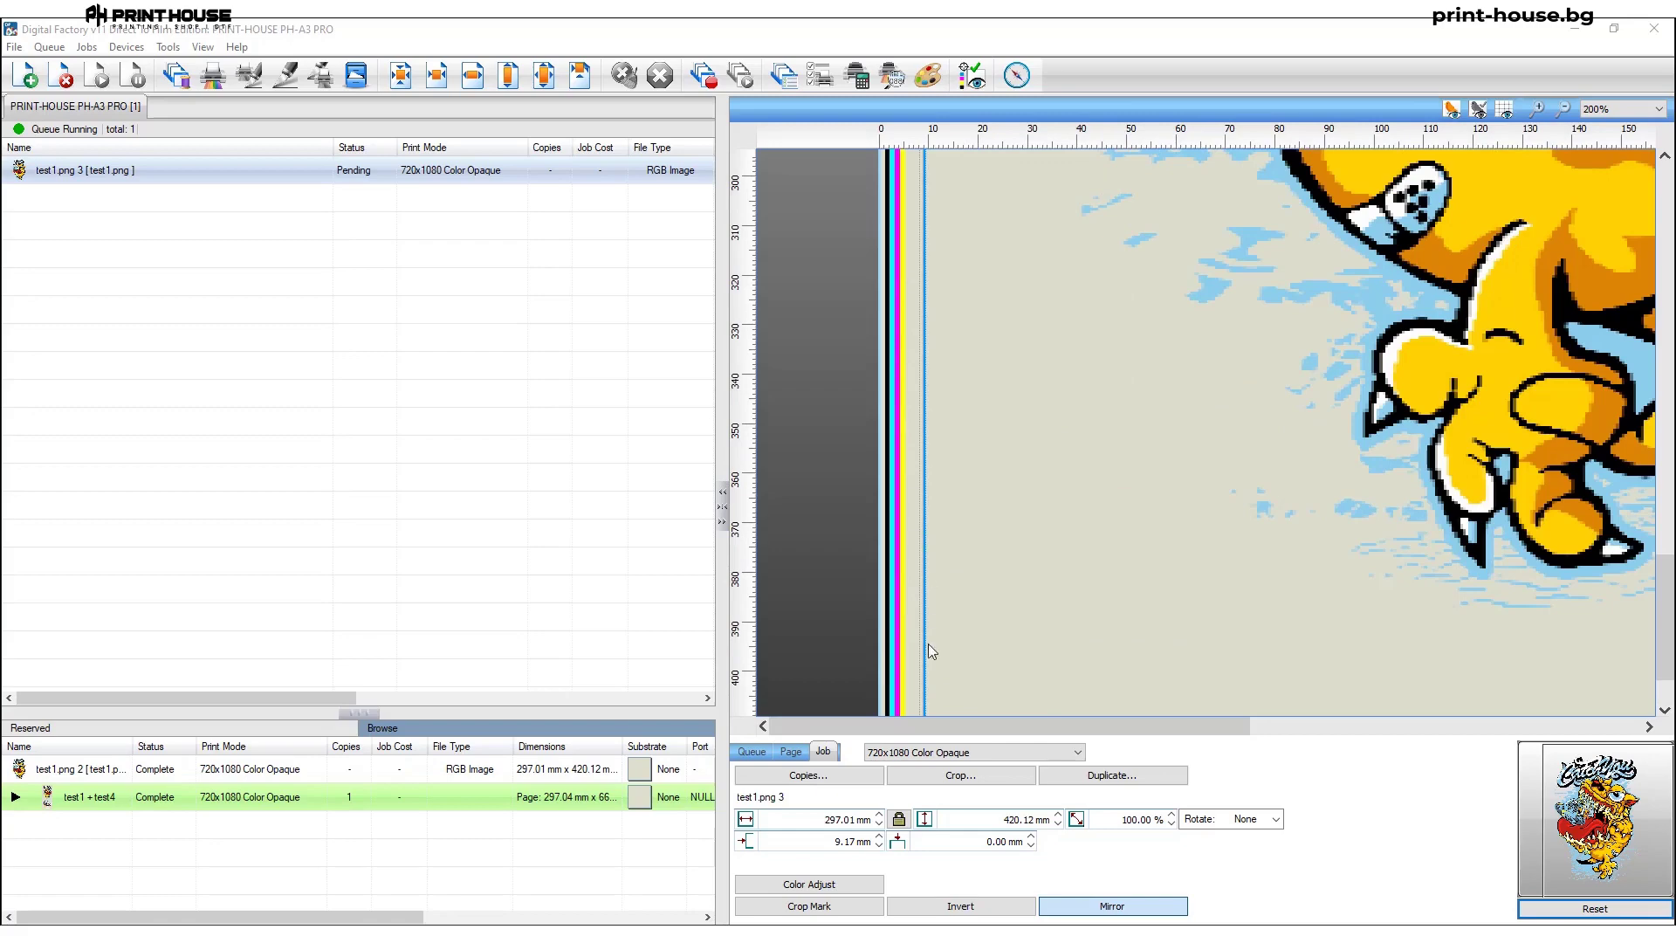
pyautogui.scroll(-3, 926, 571)
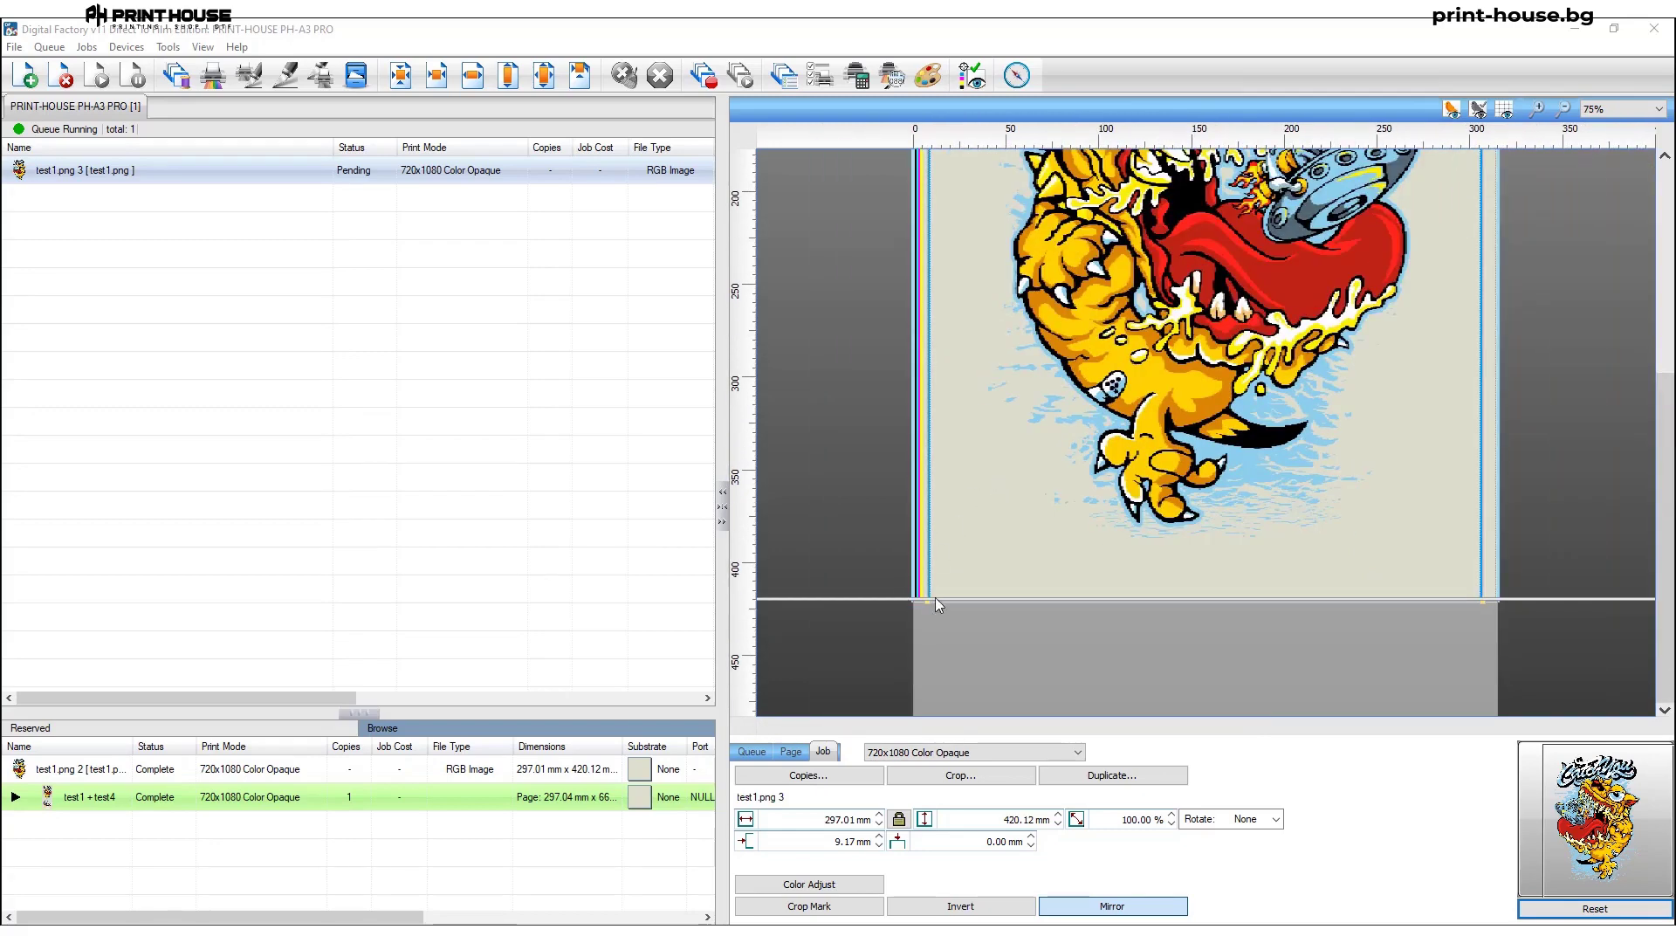
pyautogui.scroll(4, 934, 600)
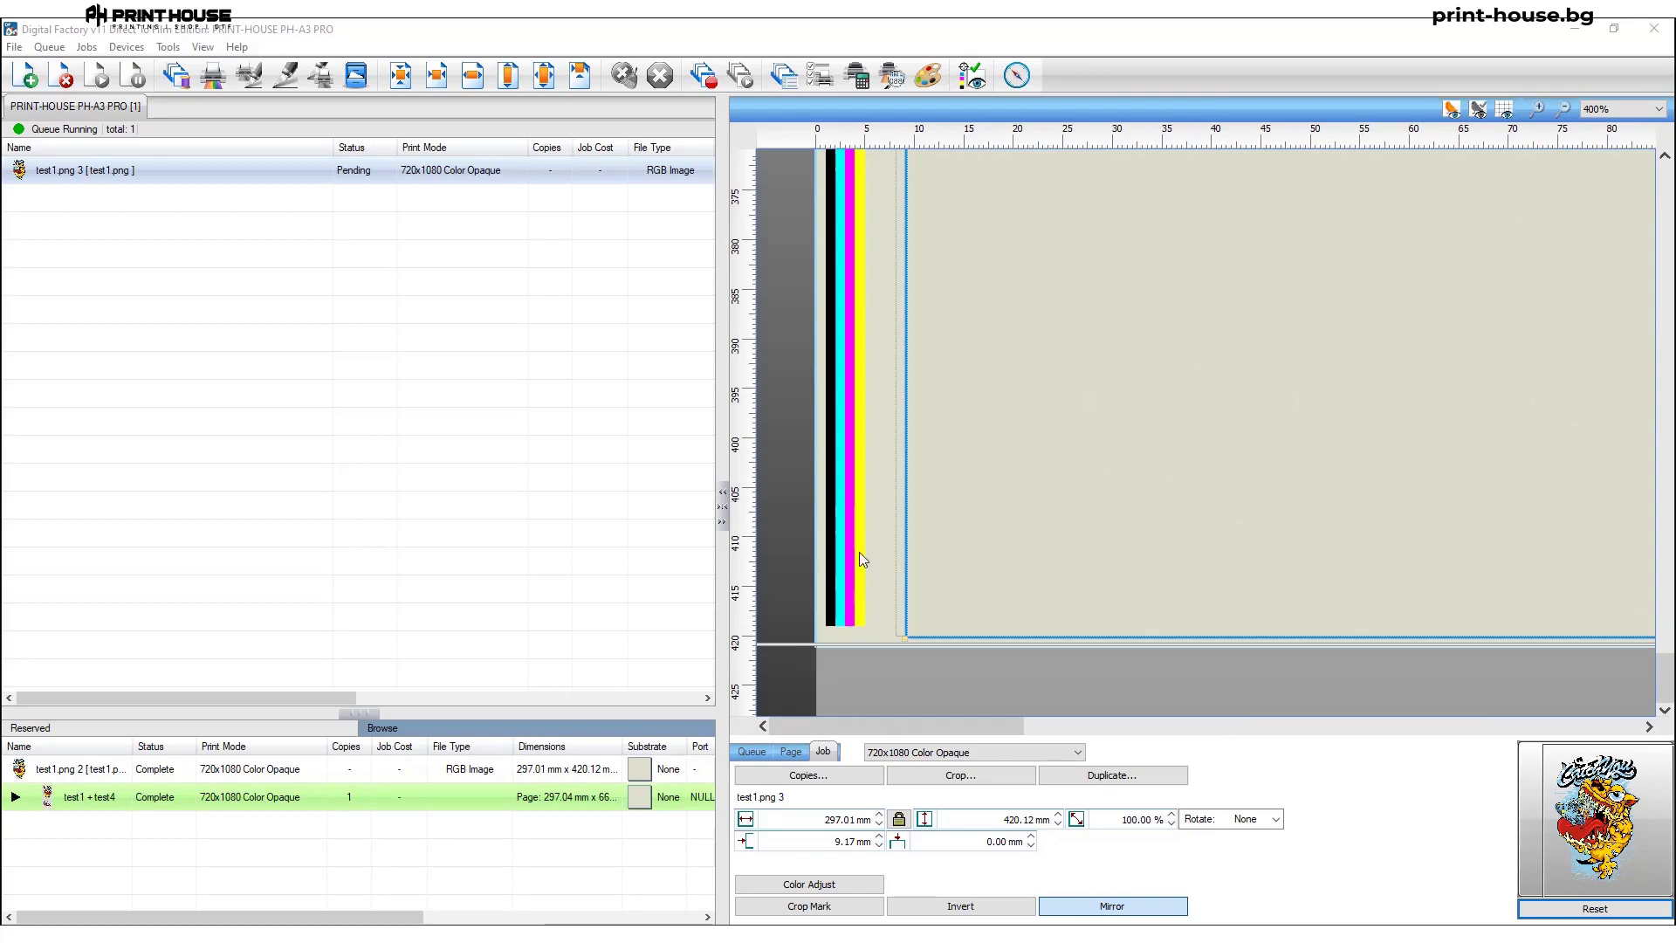
pyautogui.scroll(-4, 974, 457)
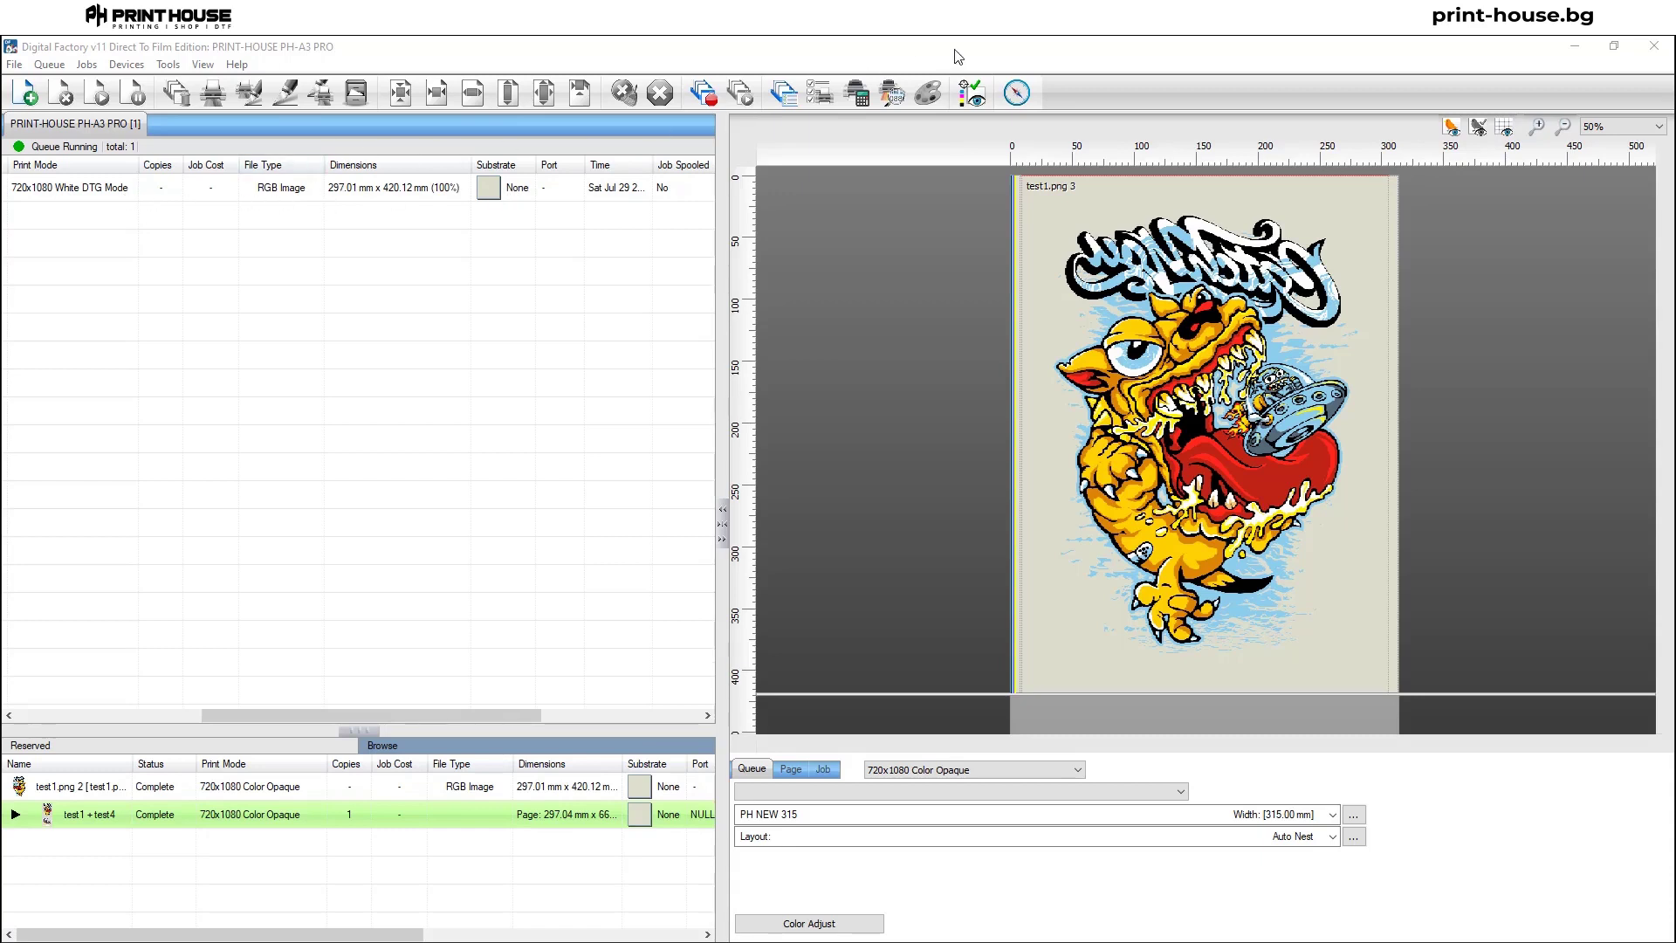
# Review the help commands for licensing, updates, remote support and product deactivation.
pyautogui.click(1108, 207)
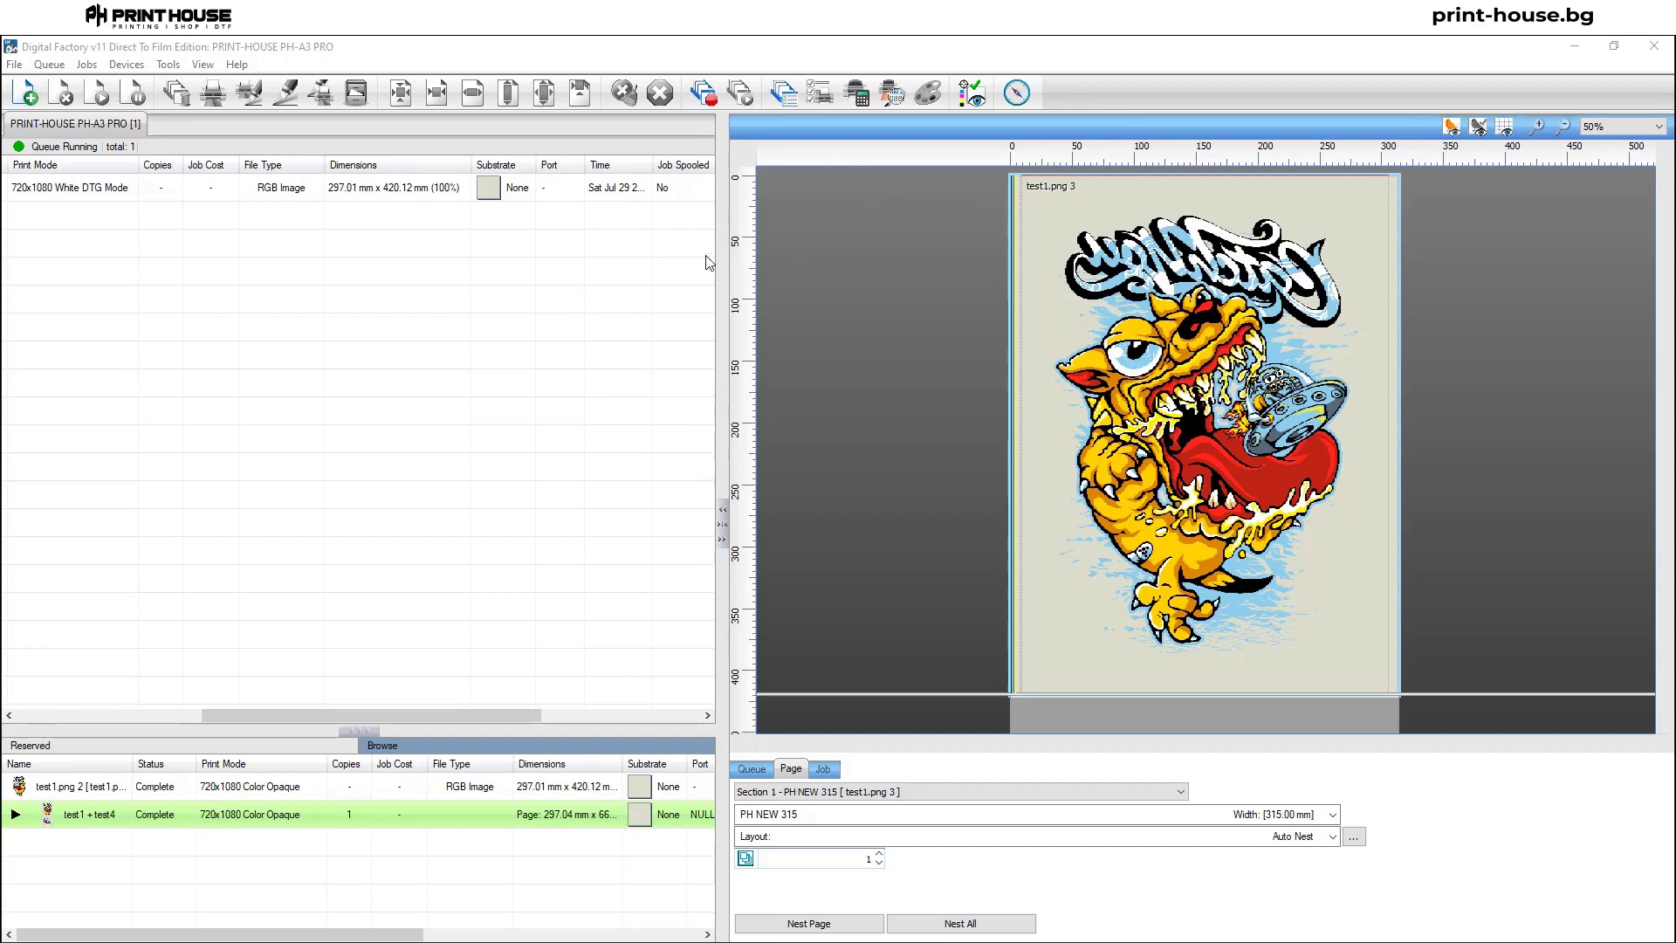
pyautogui.click(239, 66)
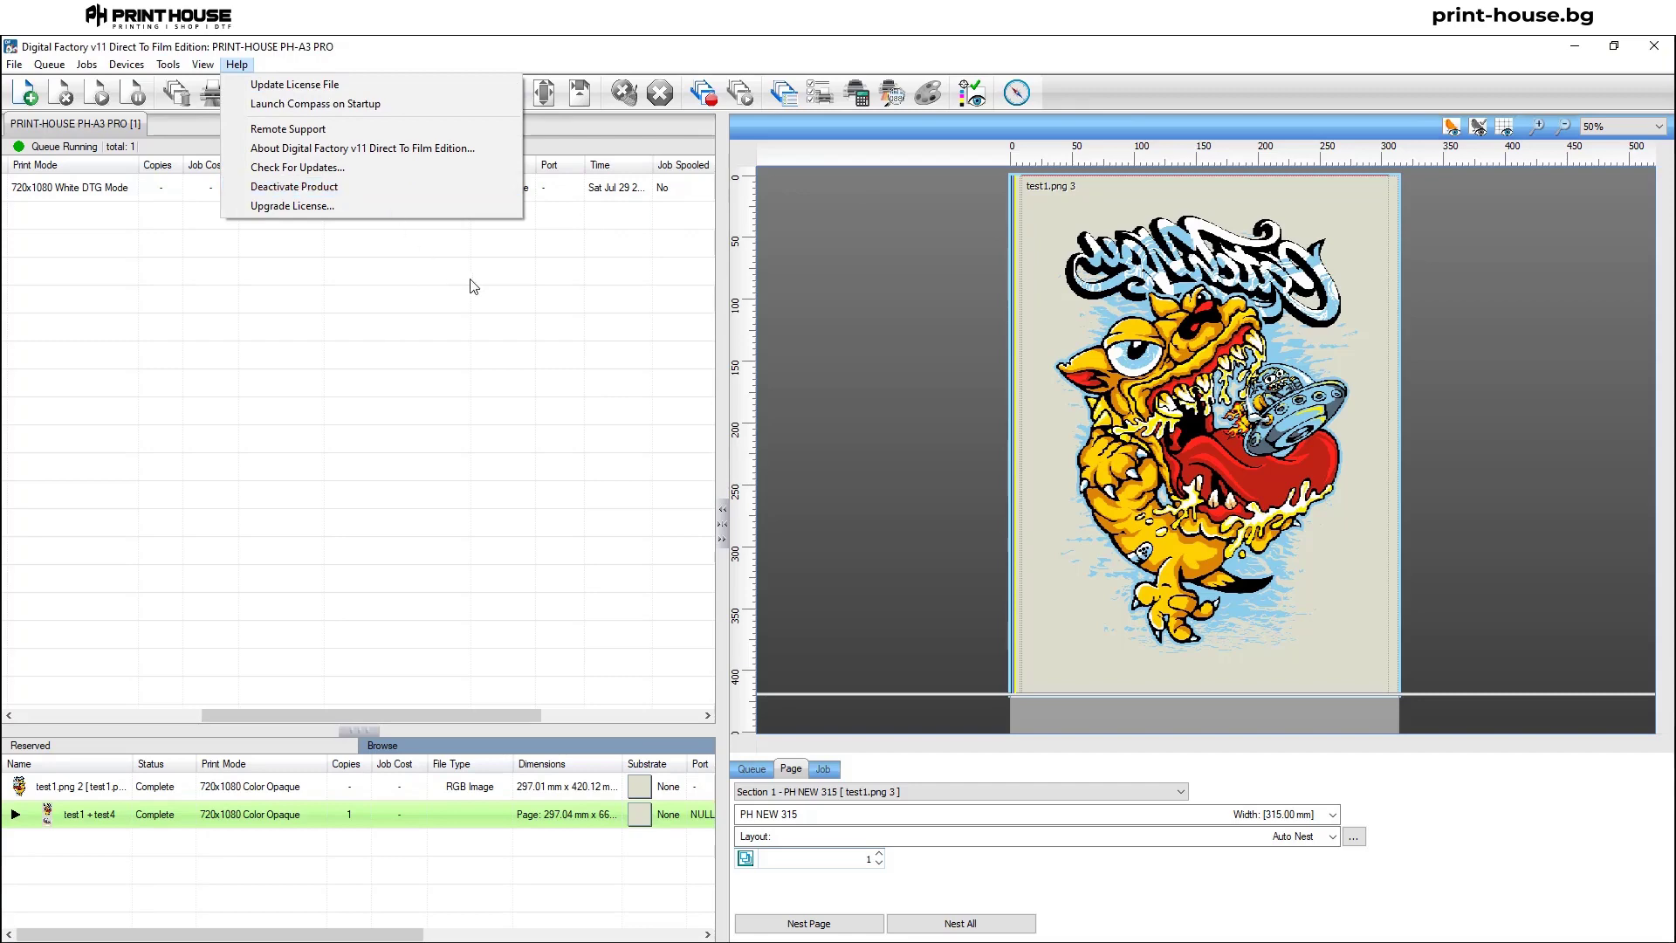
pyautogui.click(401, 193)
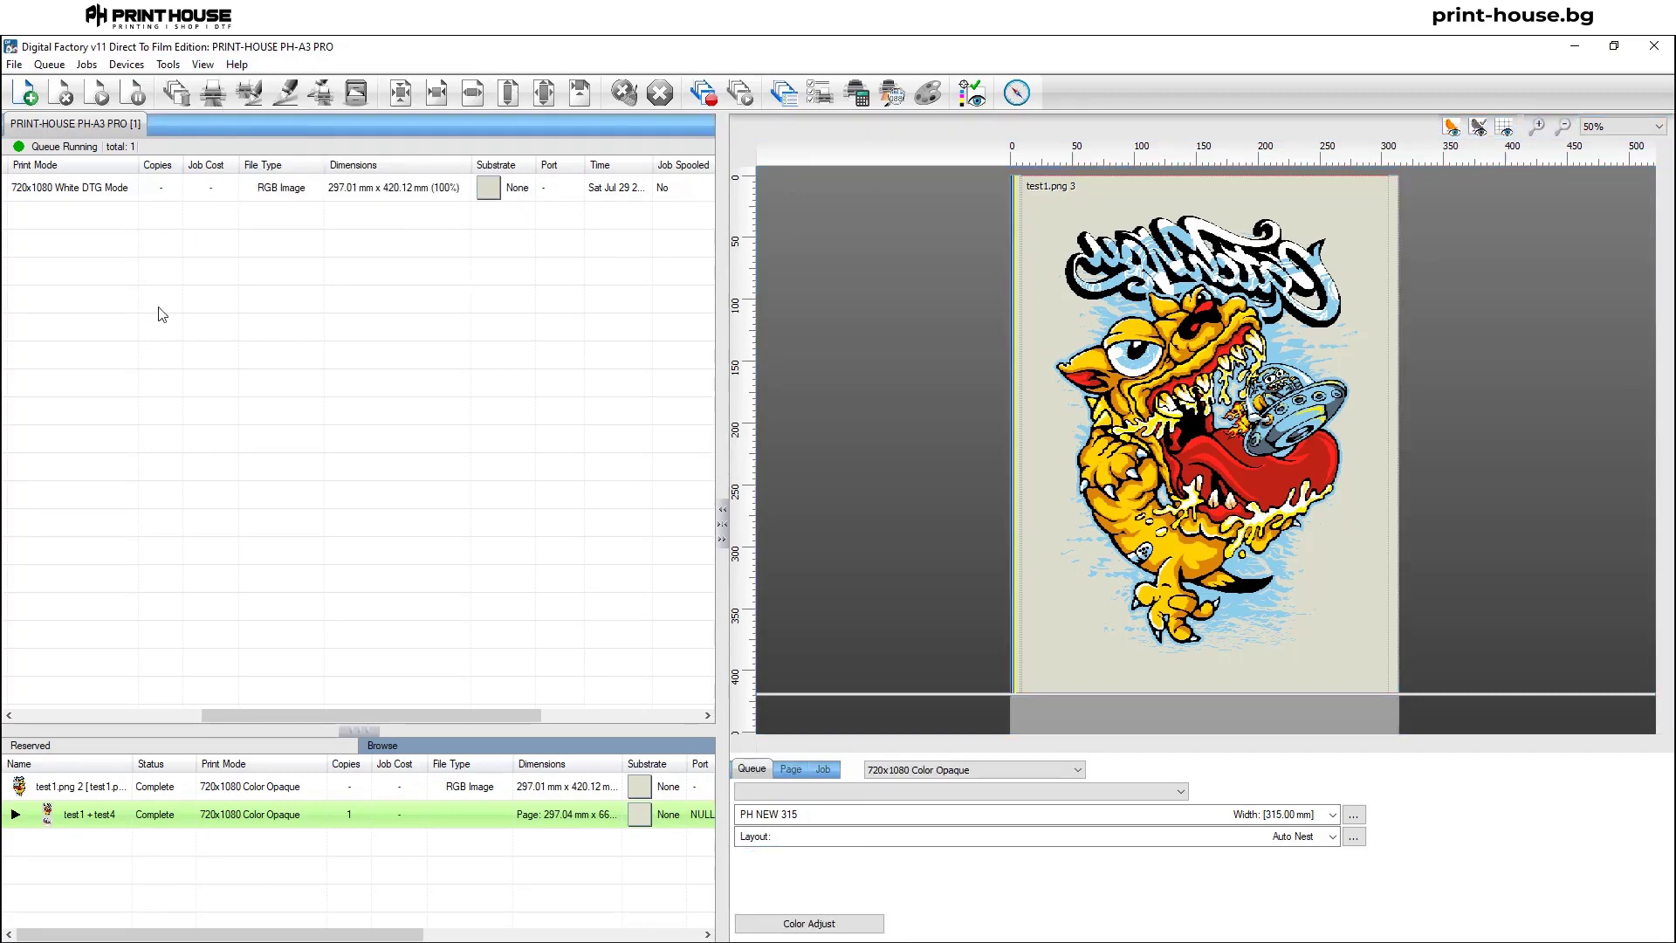